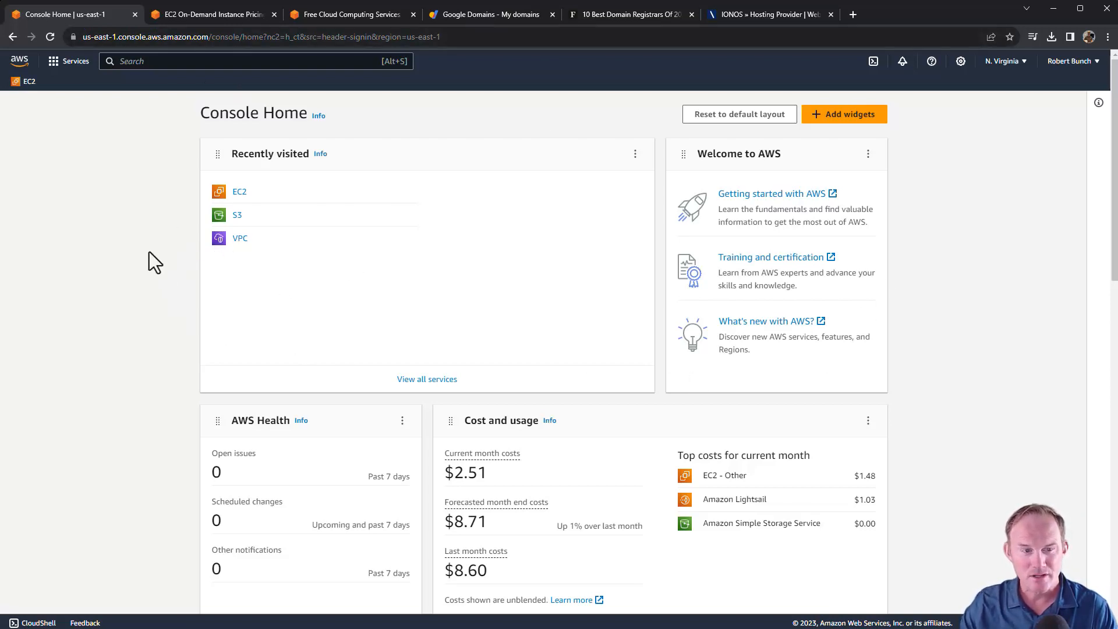
# Step: Open the complete alphabetical list of AWS services and look through it from A to R
pyautogui.click(73, 64)
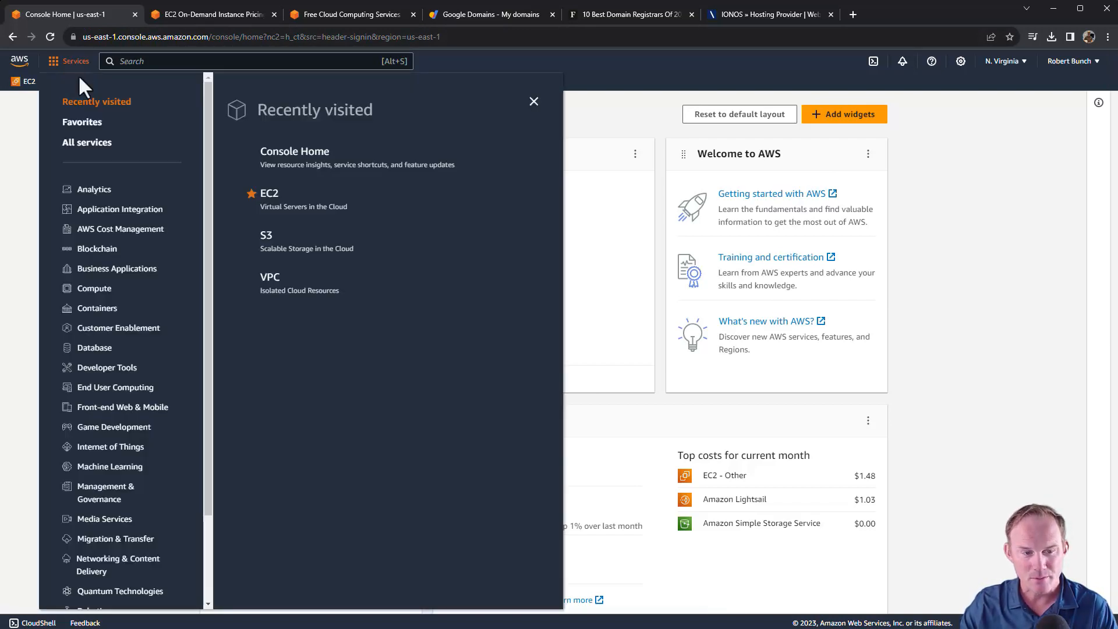
pyautogui.click(87, 143)
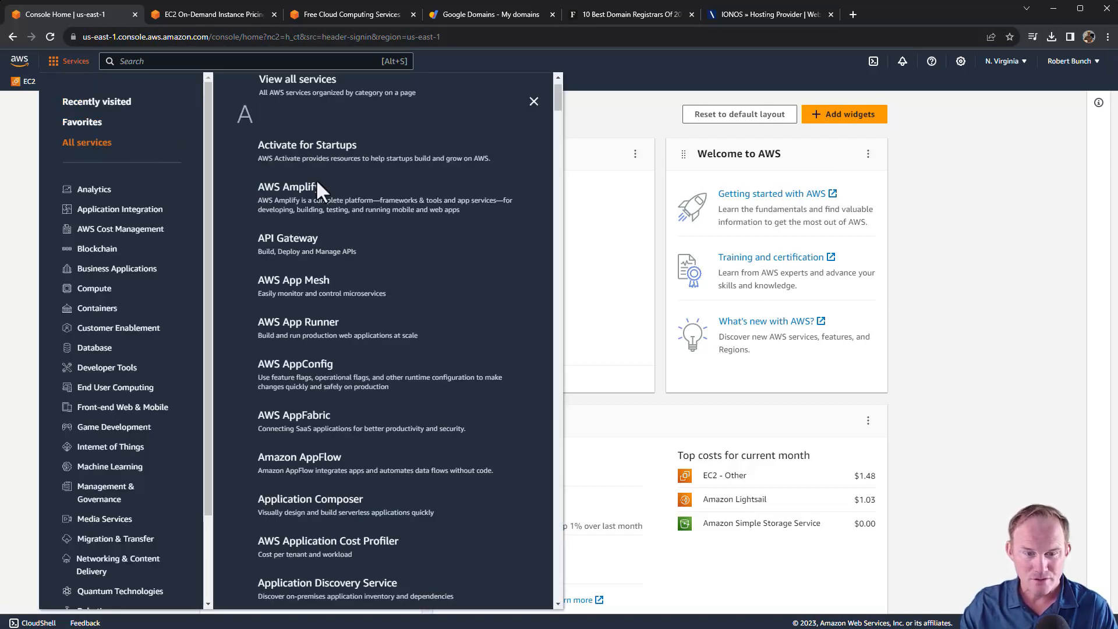
pyautogui.scroll(-4, 338, 215)
pyautogui.scroll(-20, 349, 240)
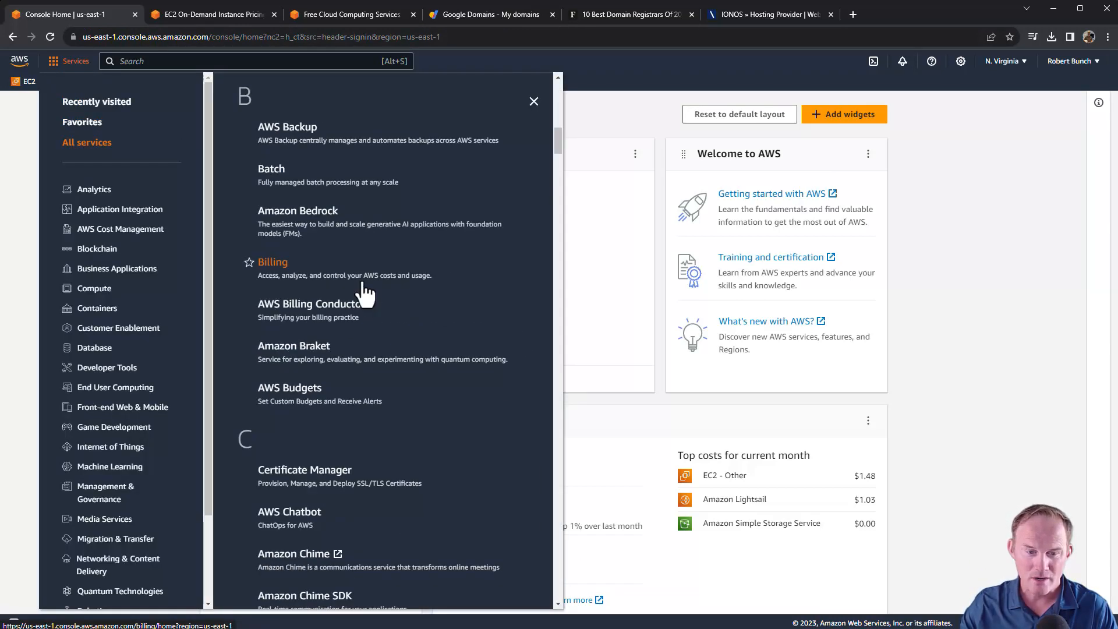
pyautogui.scroll(-20, 367, 407)
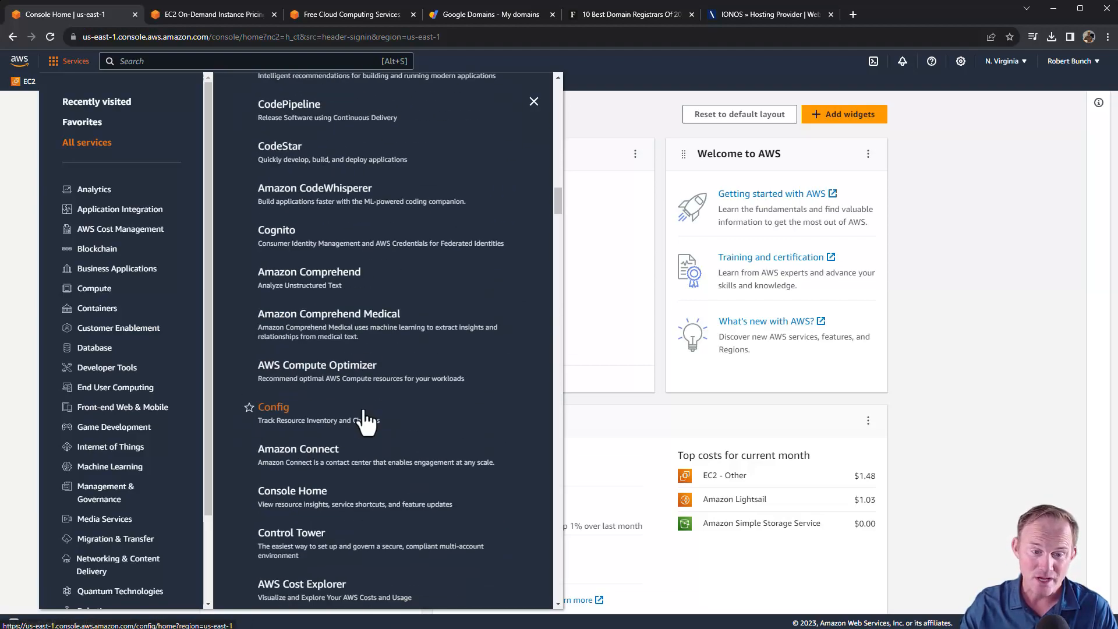
pyautogui.scroll(-20, 361, 456)
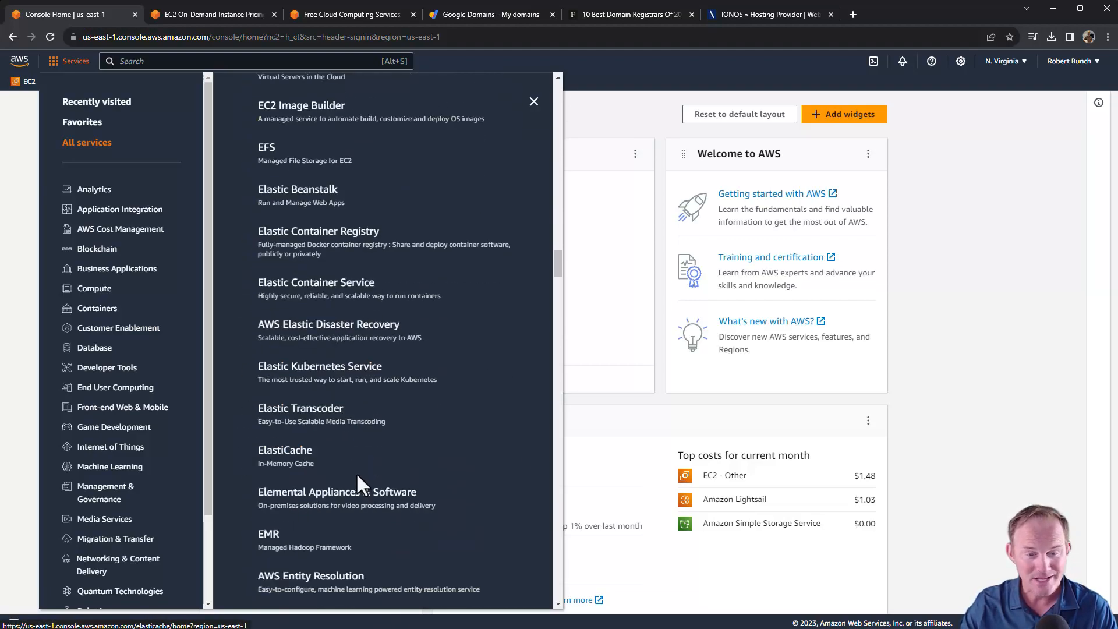
pyautogui.scroll(-20, 355, 483)
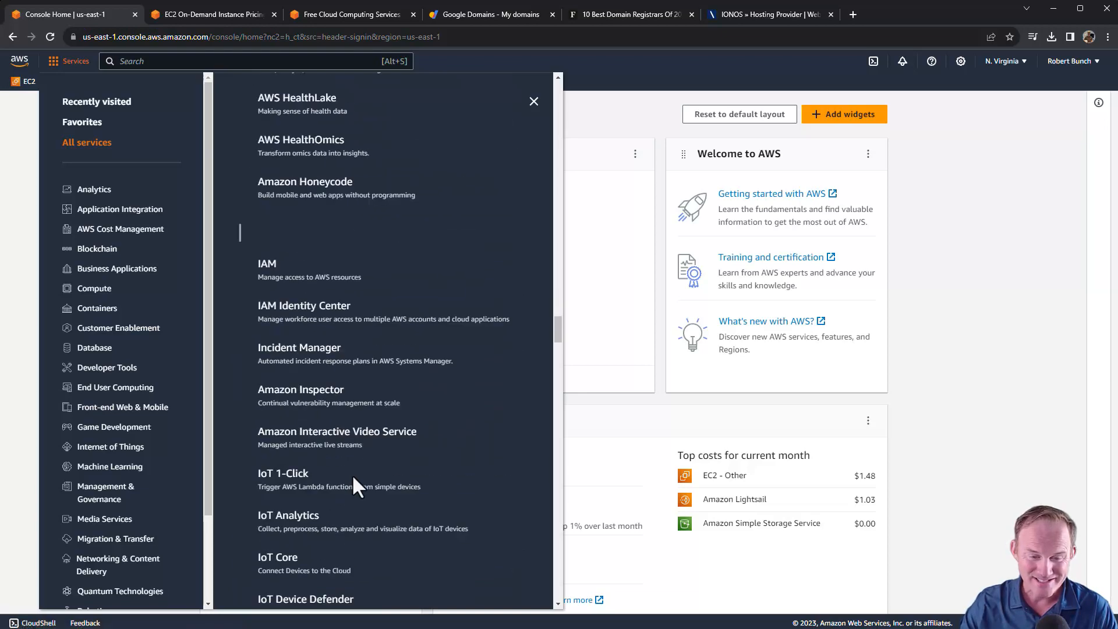
pyautogui.scroll(-20, 354, 489)
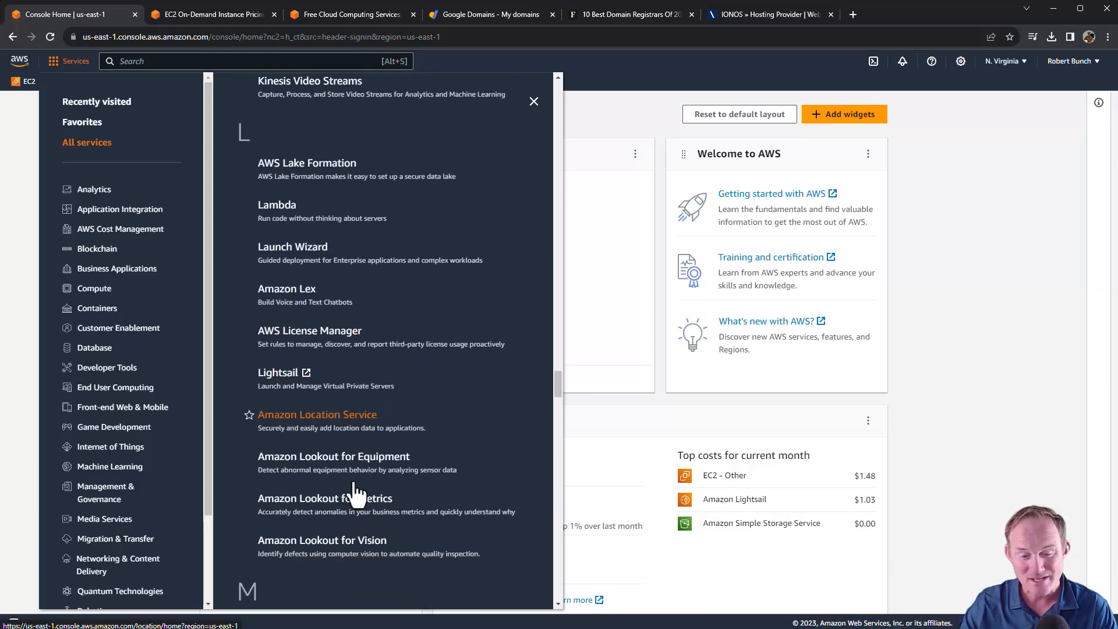
pyautogui.scroll(-20, 352, 494)
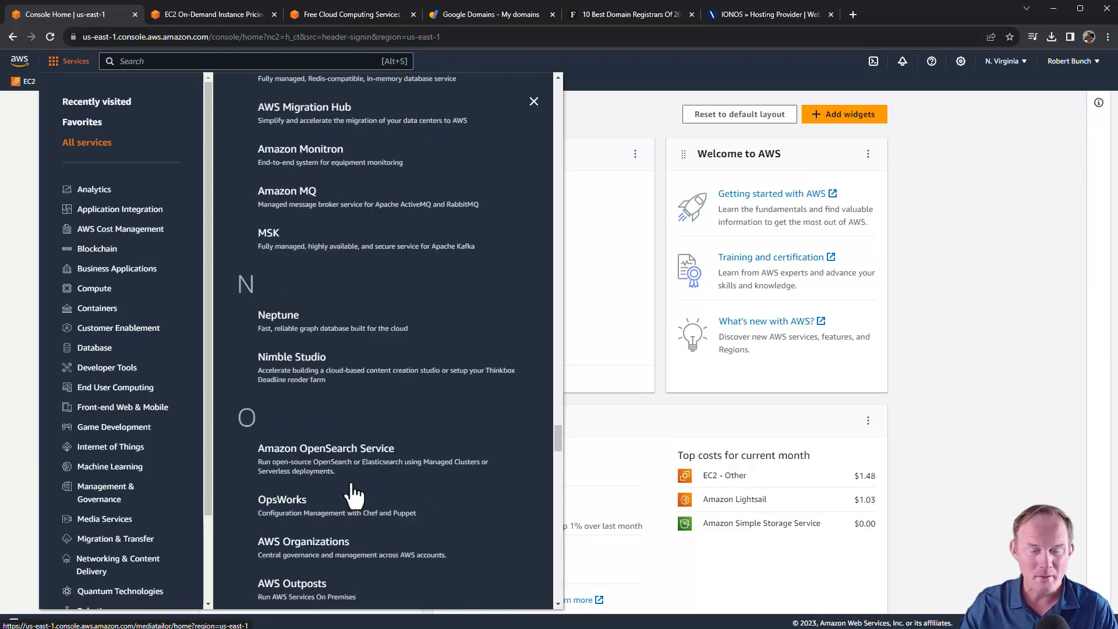
pyautogui.scroll(-13, 342, 463)
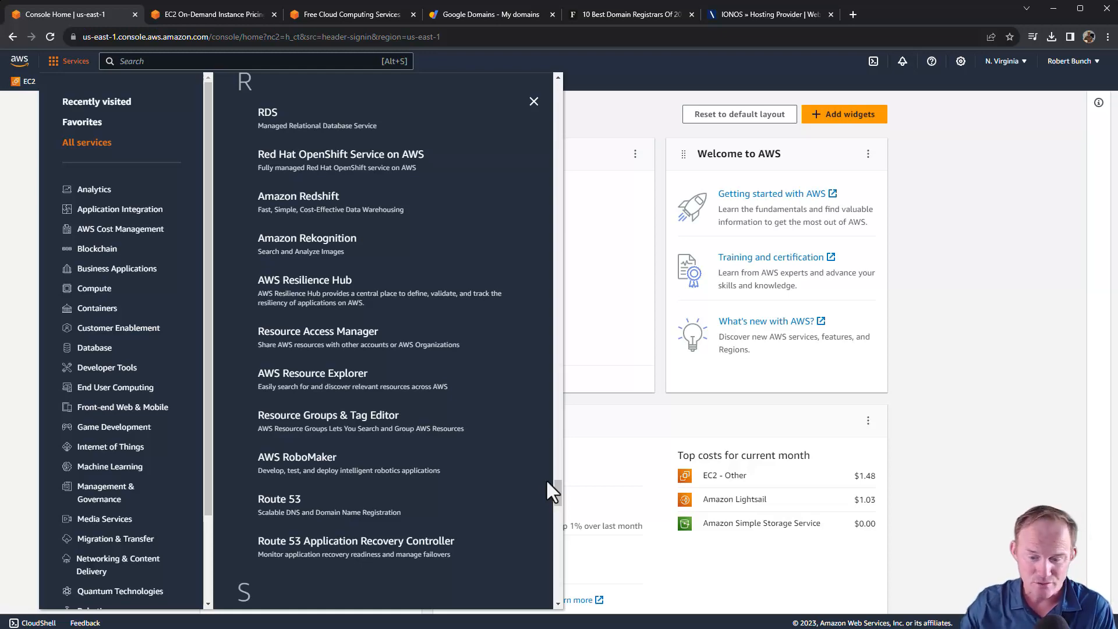
# Step: Review the services under D and E and those under R and S, and close the services list
pyautogui.moveTo(557, 496); pyautogui.dragTo(549, 250)
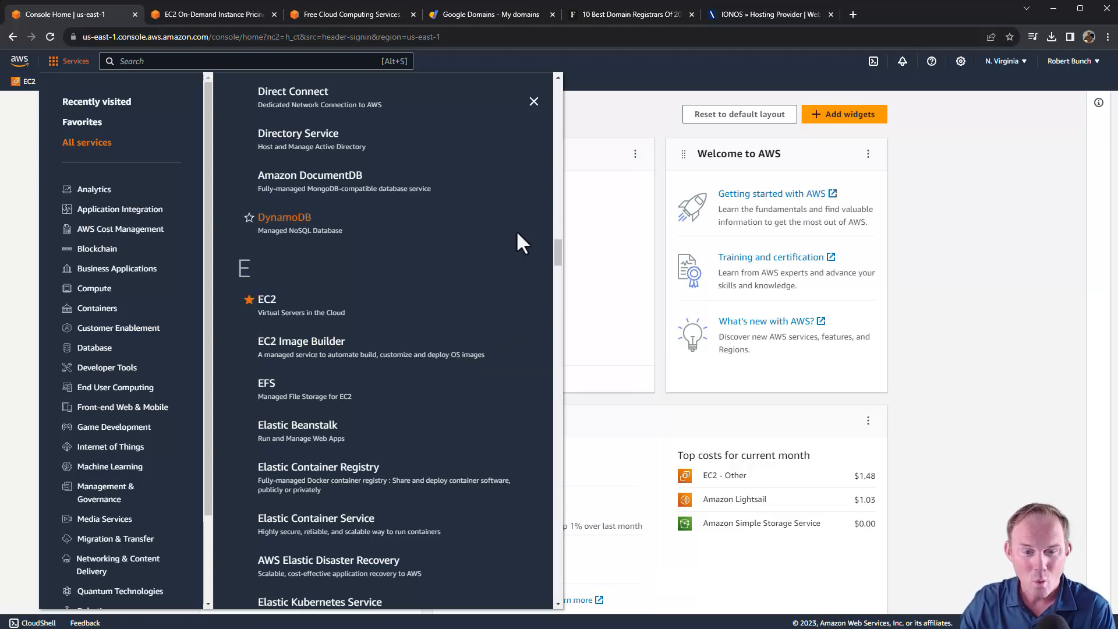
pyautogui.scroll(3, 524, 250)
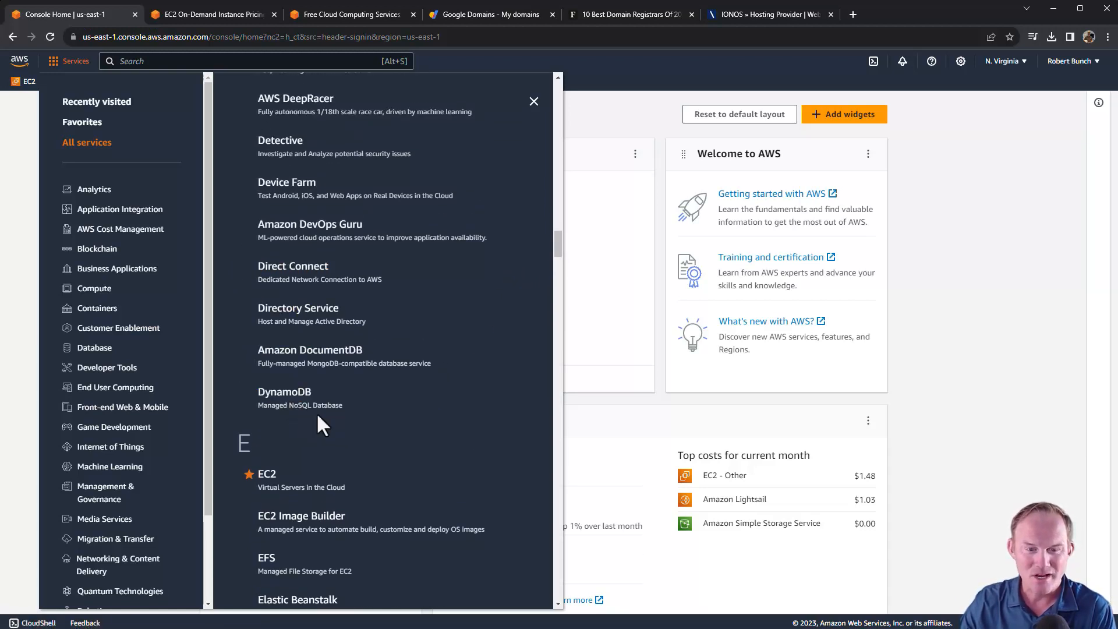
pyautogui.scroll(3, 318, 412)
pyautogui.scroll(2, 352, 411)
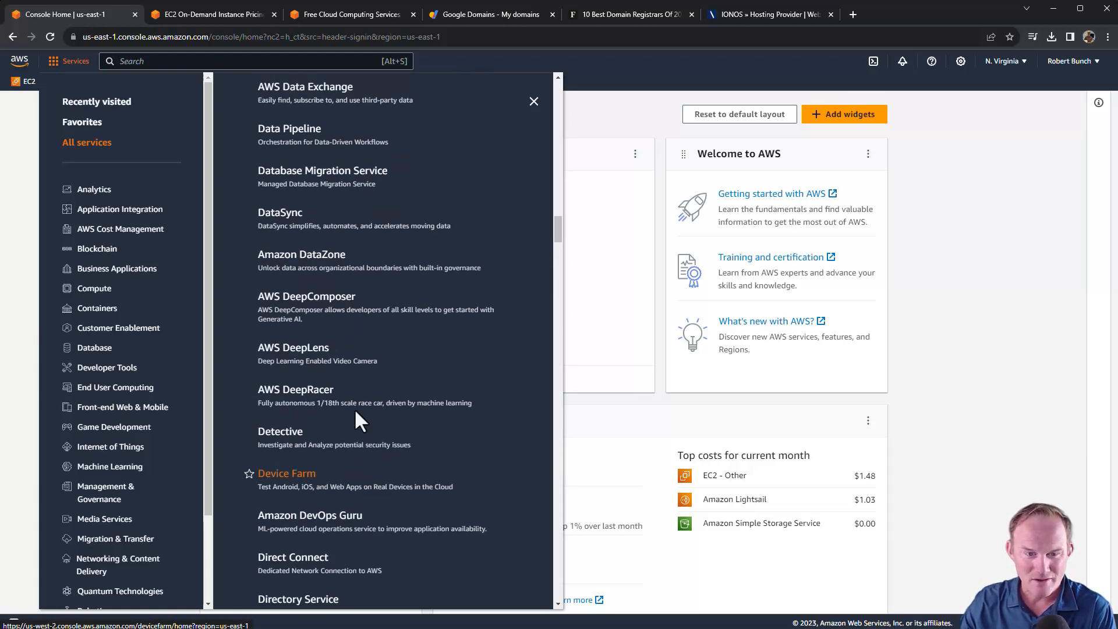
pyautogui.scroll(3, 364, 410)
pyautogui.moveTo(550, 208); pyautogui.dragTo(559, 487)
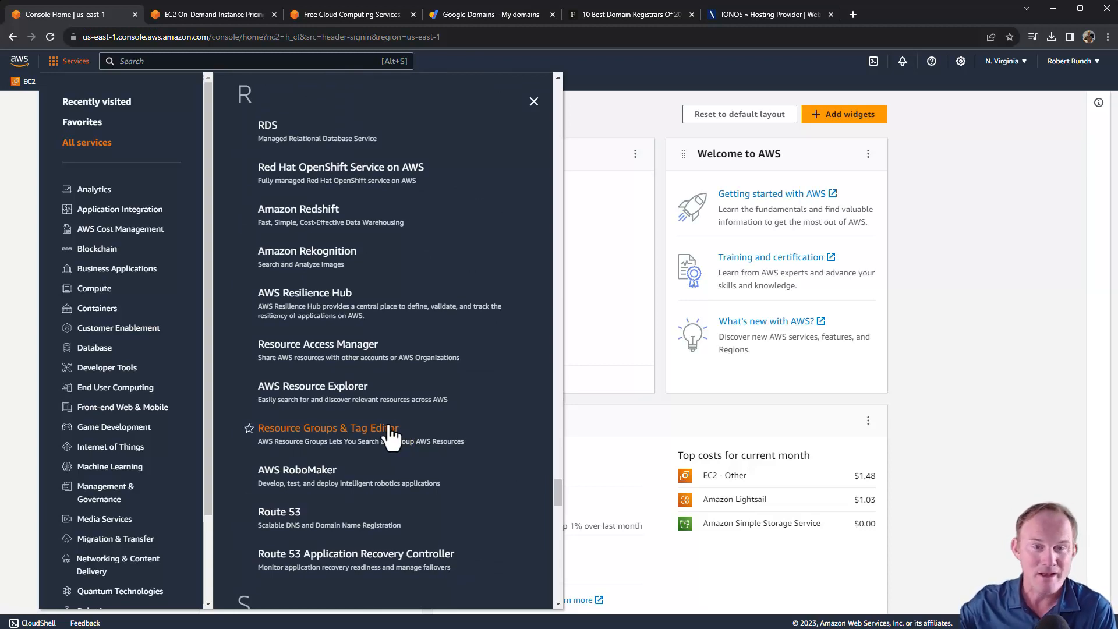
pyautogui.scroll(-7, 389, 477)
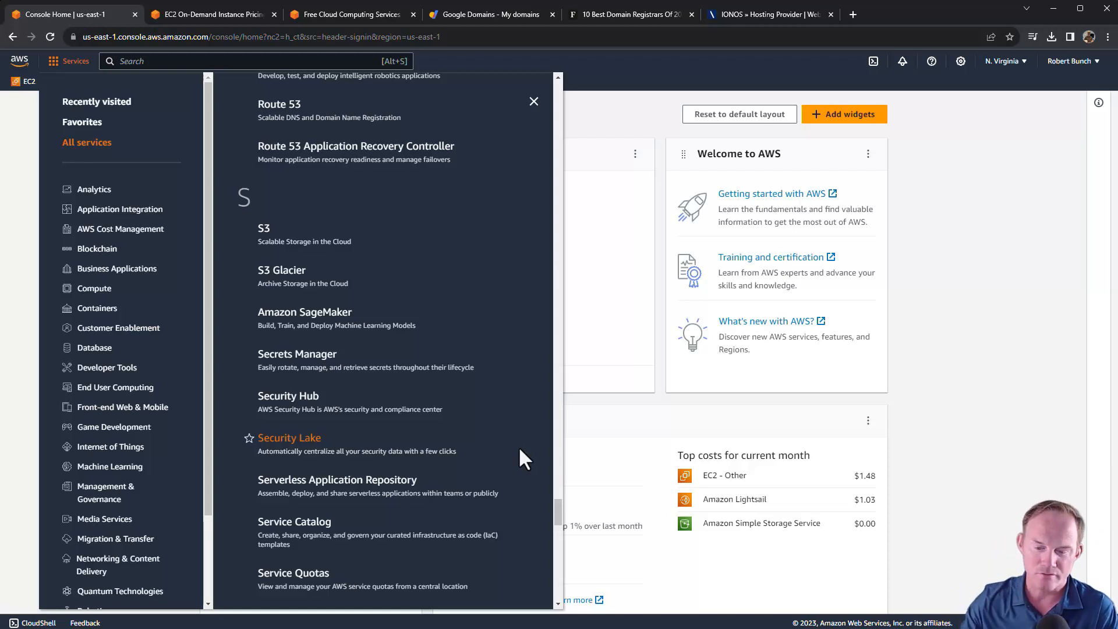
pyautogui.click(534, 102)
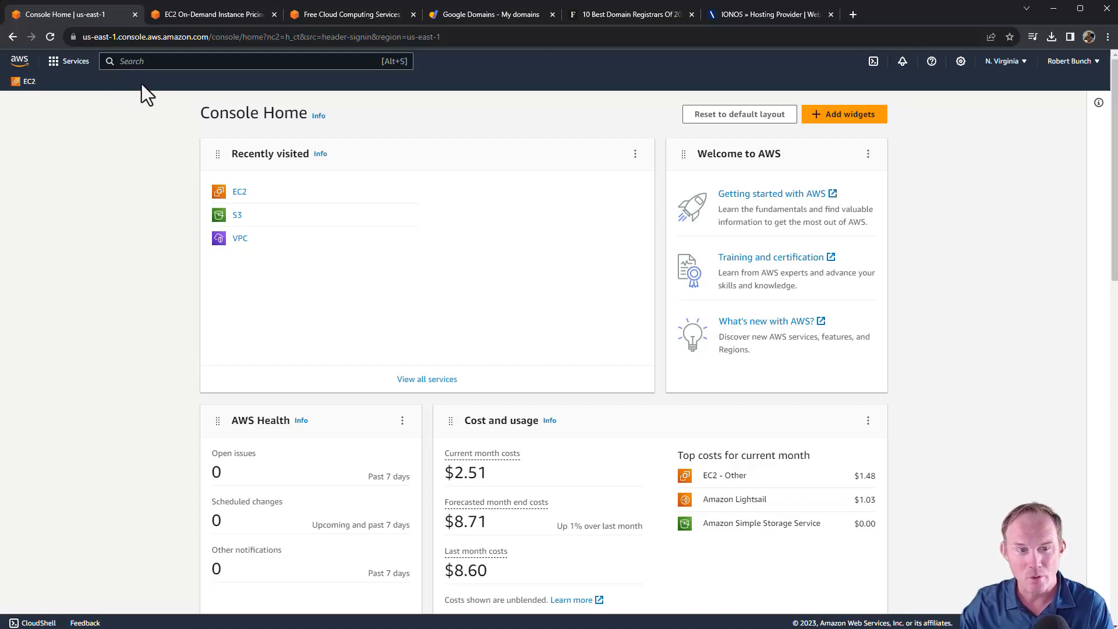
# Step: Switch to the Amazon EC2 On-Demand Pricing page and examine the hourly rates of the available instances
pyautogui.click(211, 14)
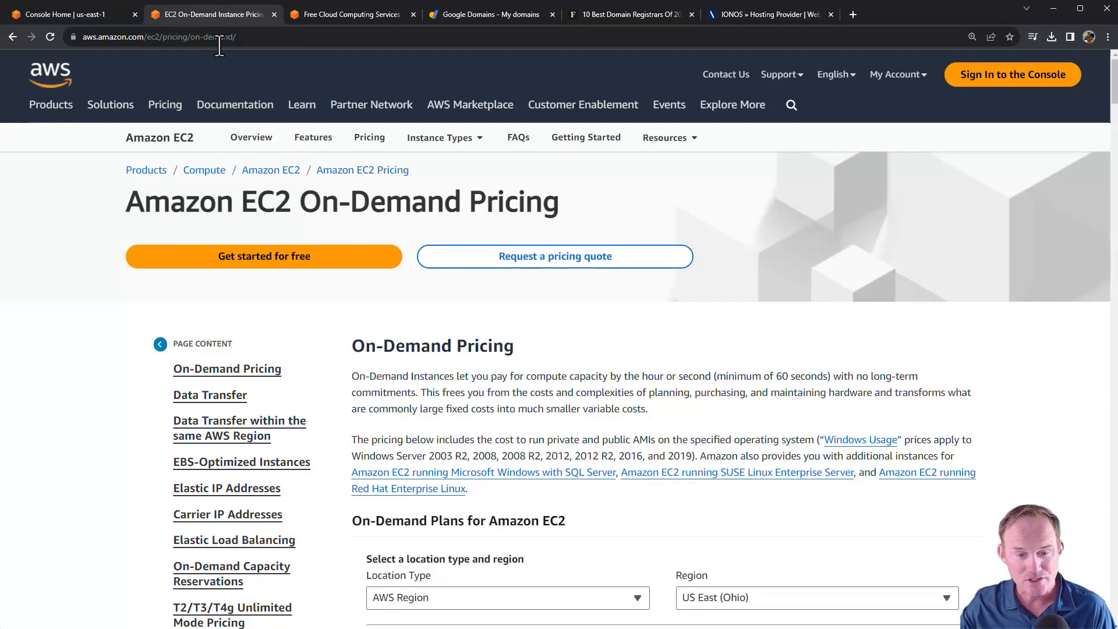
pyautogui.moveTo(126, 201); pyautogui.dragTo(605, 216)
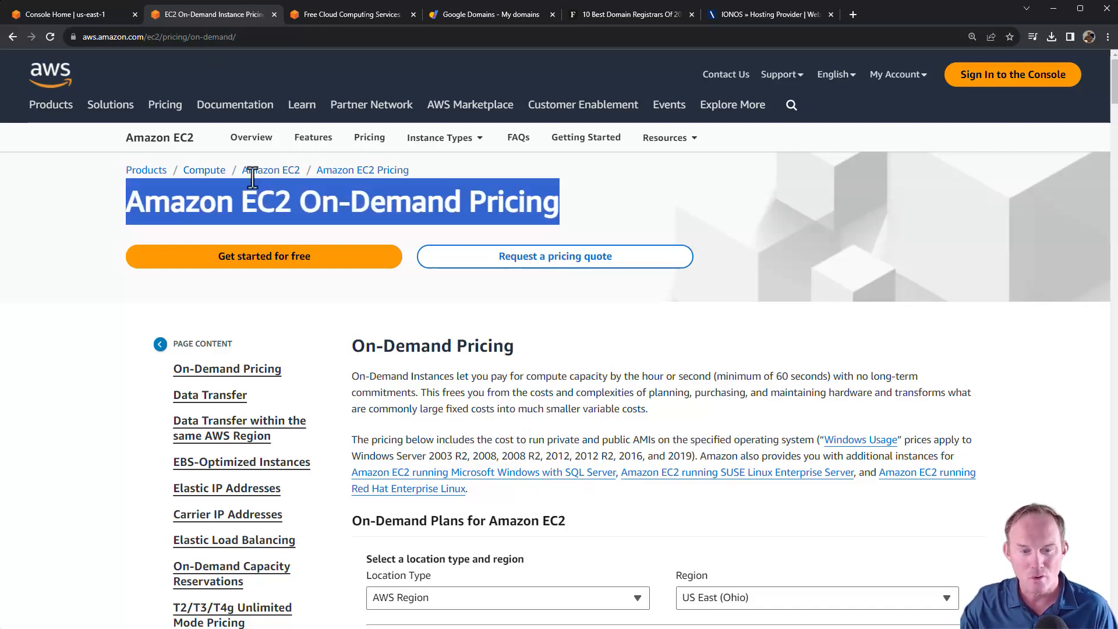
pyautogui.scroll(-10, 495, 384)
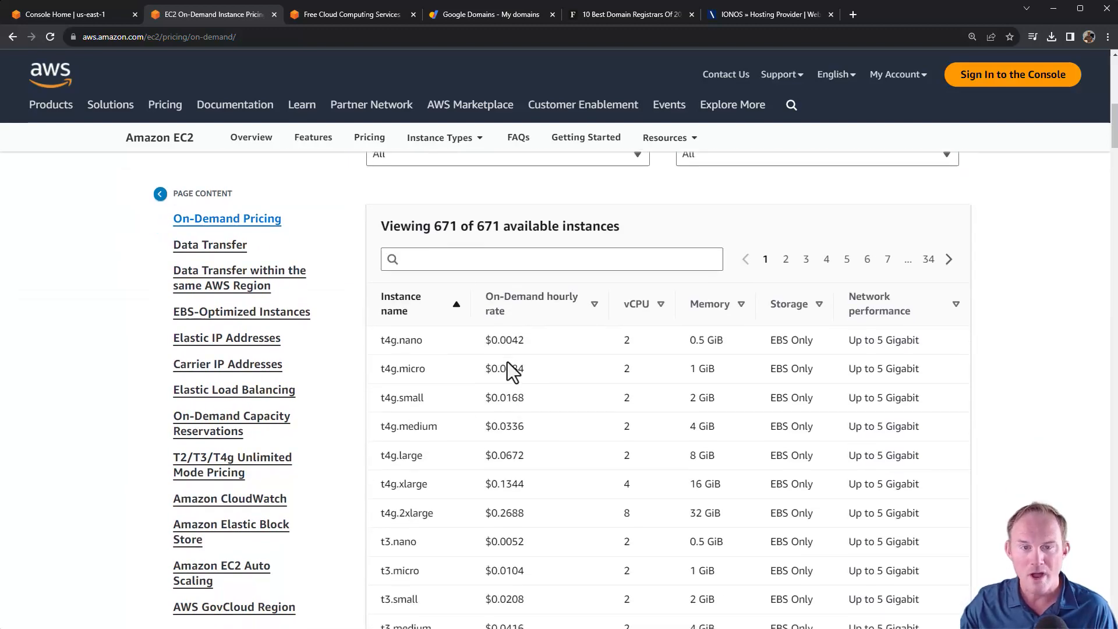
pyautogui.scroll(-1, 508, 361)
# Step: Switch to the AWS Free Tier page and read the descriptions under Types Of Offers
pyautogui.click(362, 18)
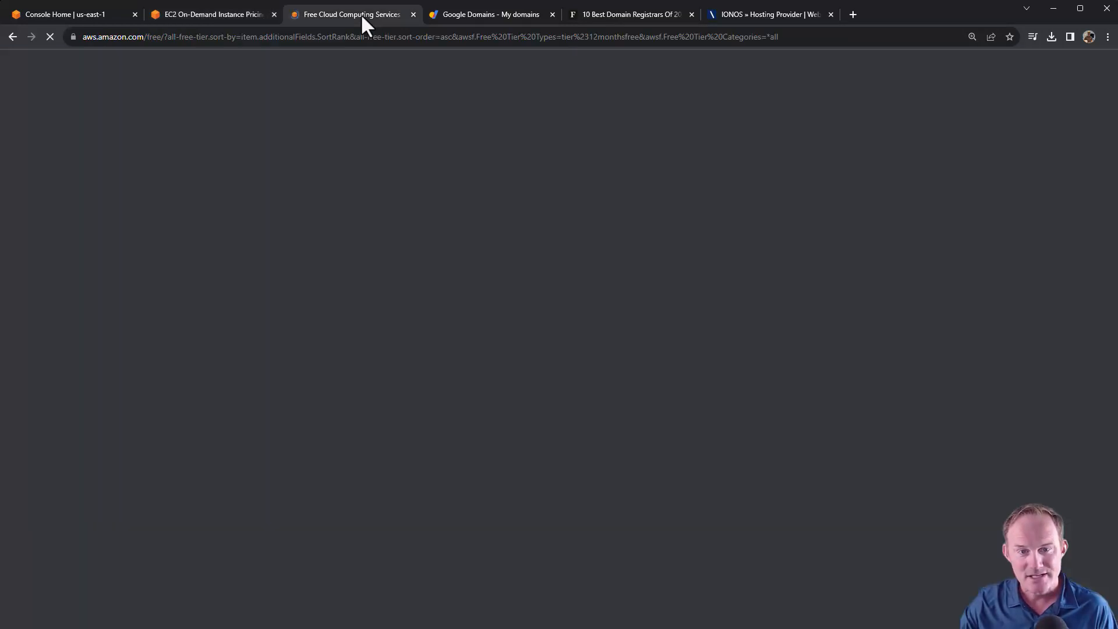
pyautogui.tripleClick(433, 319)
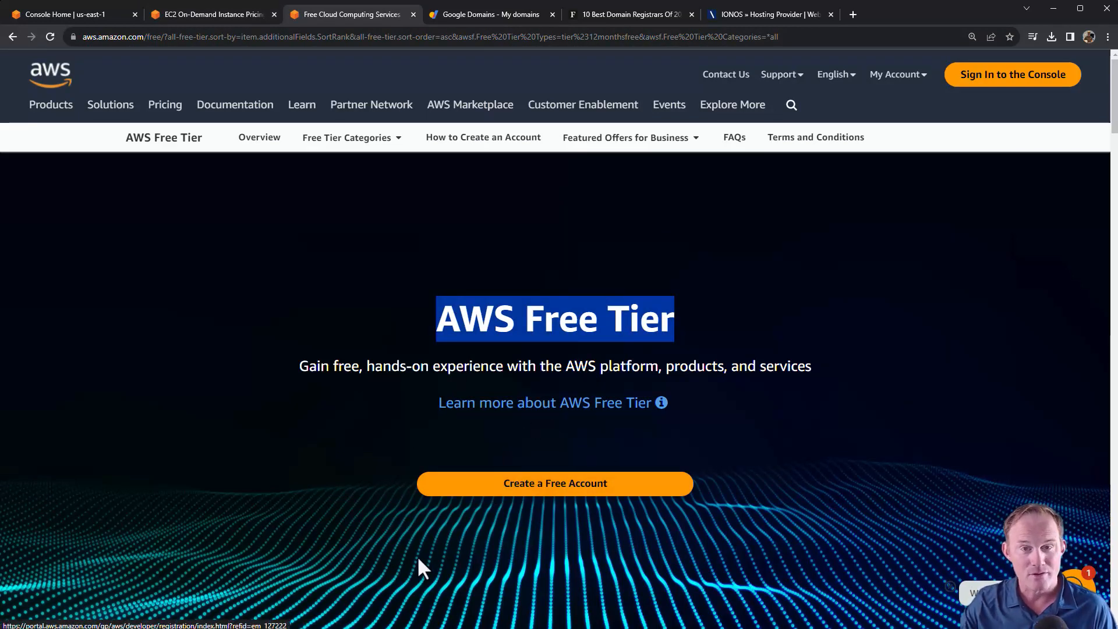
pyautogui.scroll(-2, 417, 567)
pyautogui.scroll(-6, 418, 570)
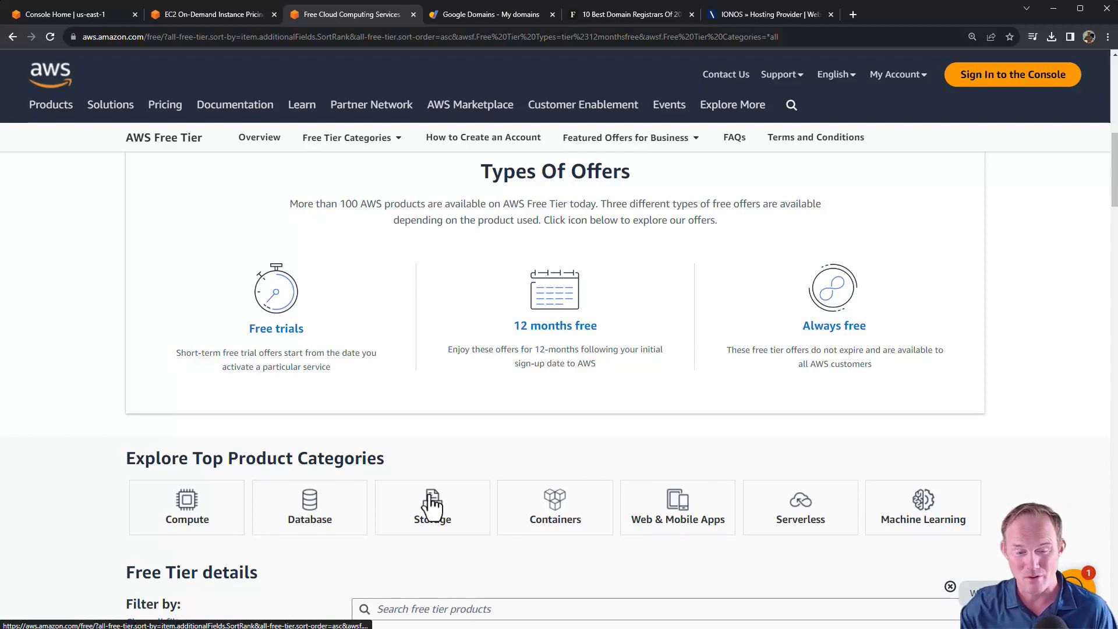
pyautogui.moveTo(480, 173); pyautogui.dragTo(718, 176)
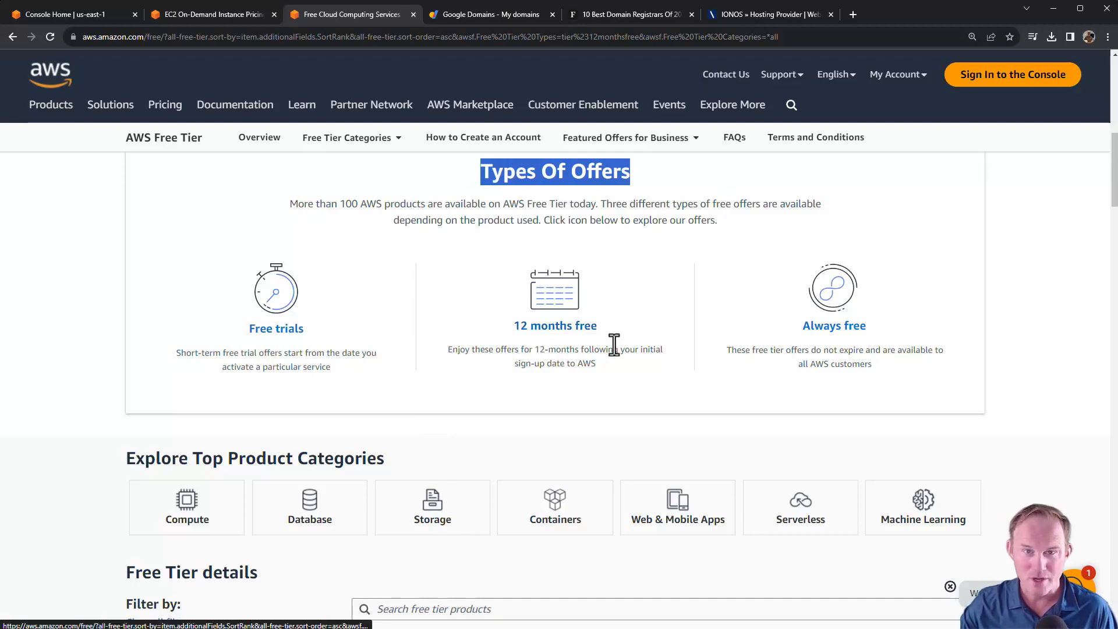
pyautogui.tripleClick(825, 361)
pyautogui.click(735, 399)
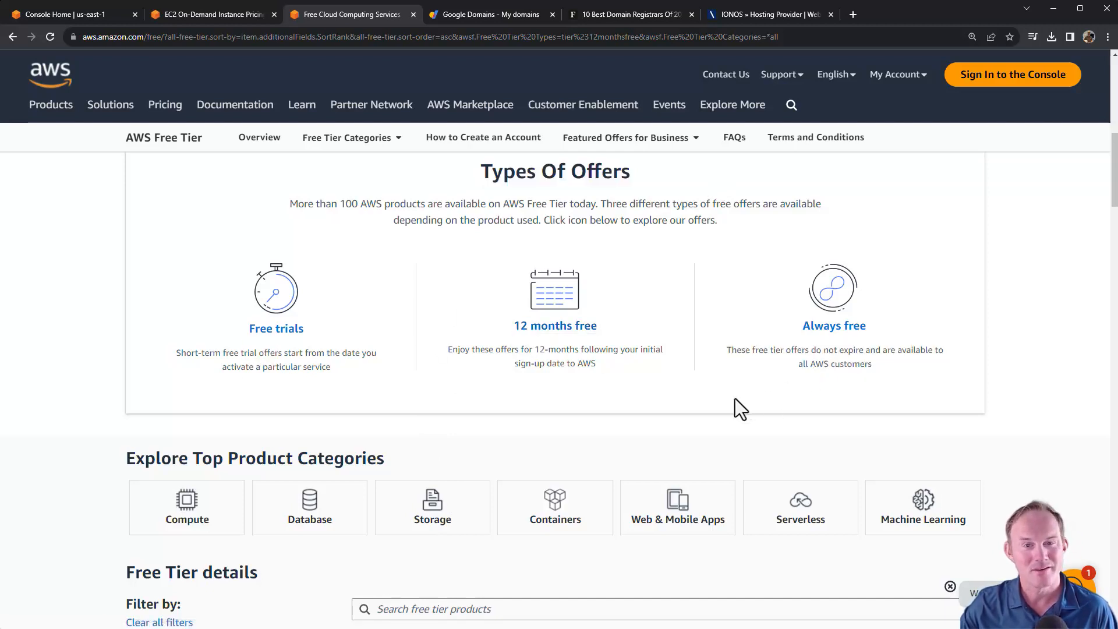
# Step: Review the 12 Months Free offers in the Free Tier details, highlighting the Amazon EC2 compute offer
pyautogui.scroll(-6, 369, 424)
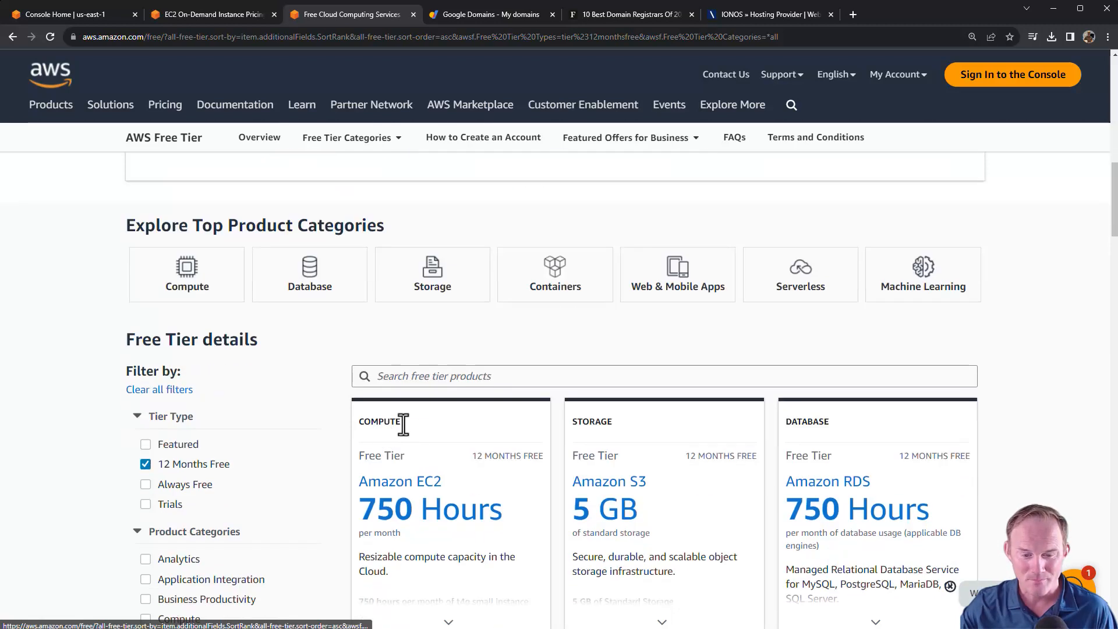
pyautogui.scroll(3, 328, 407)
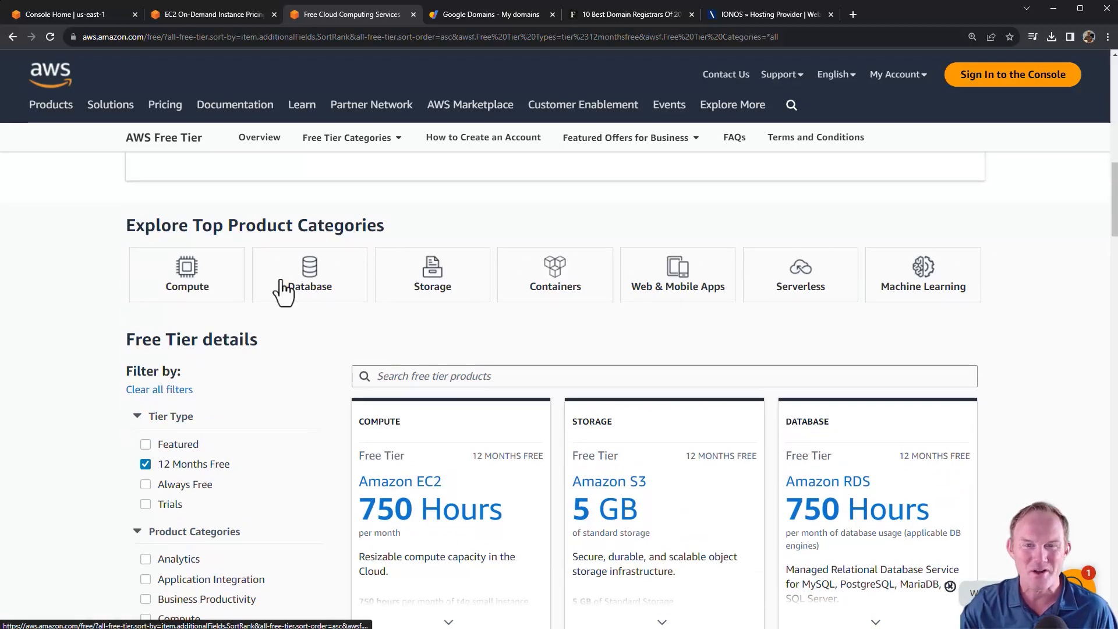
pyautogui.scroll(-4, 175, 367)
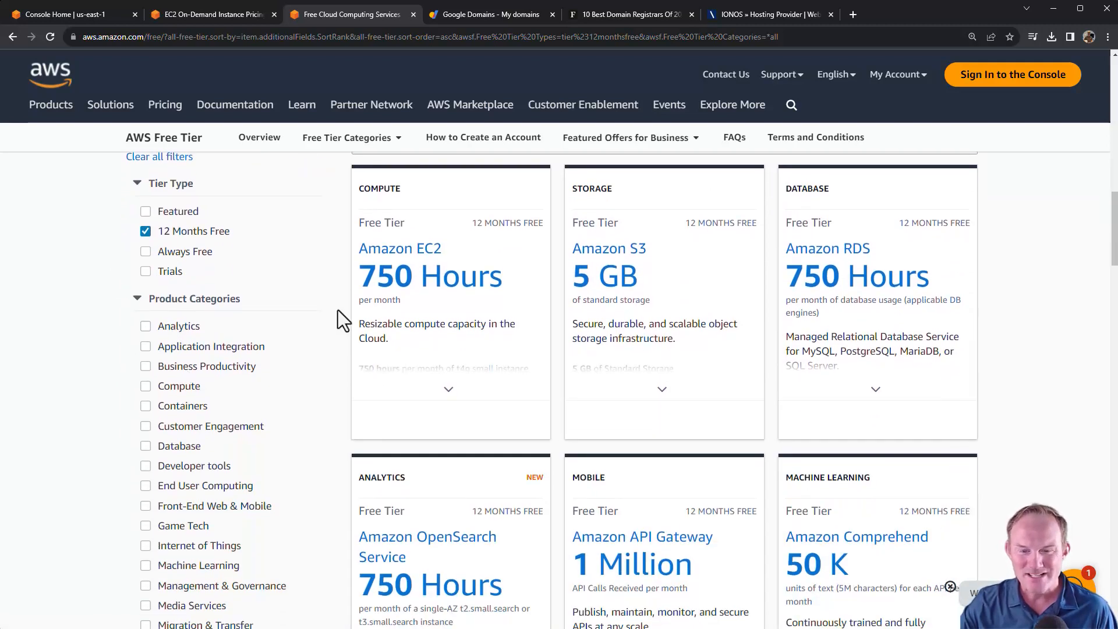
pyautogui.moveTo(372, 229)
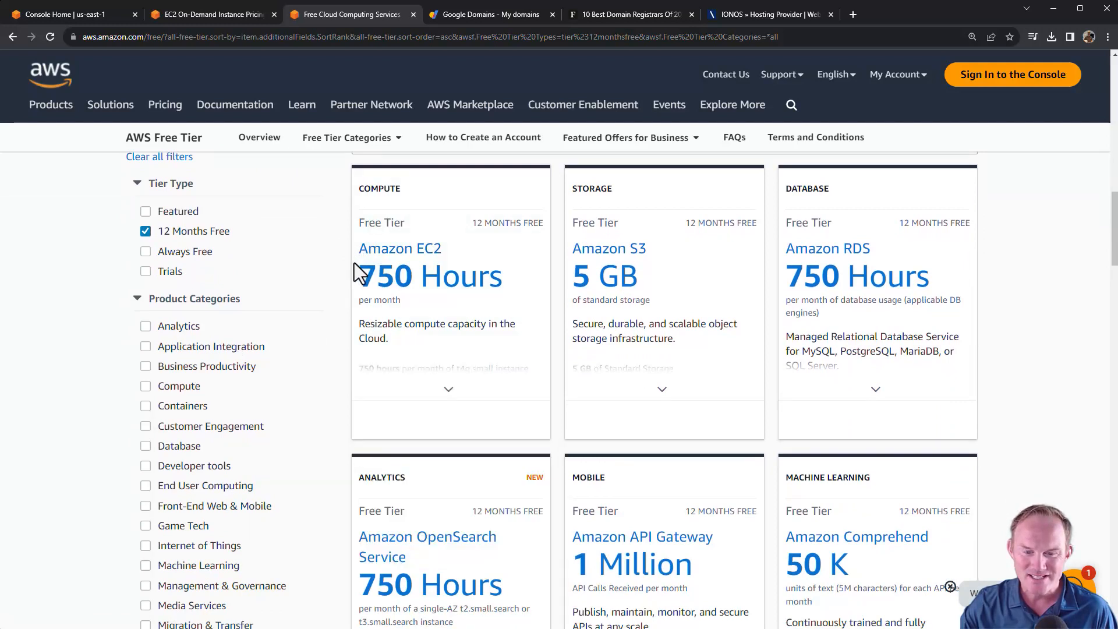
pyautogui.moveTo(358, 249); pyautogui.dragTo(470, 247)
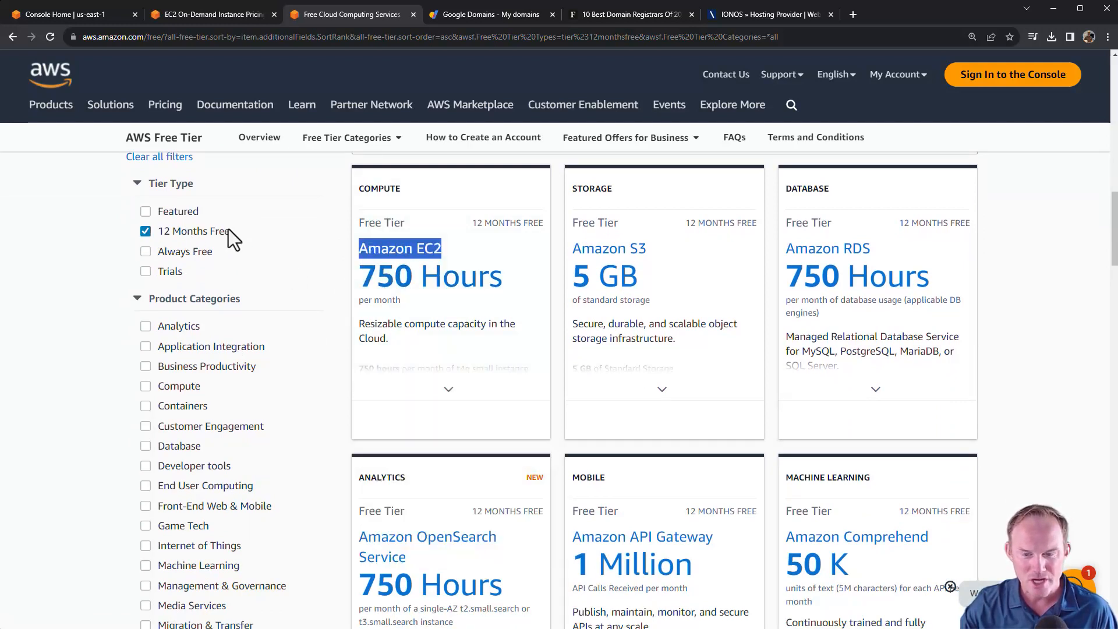
# Step: Change the tier type filter from 12 Months Free to Always Free and look over the matching offers
pyautogui.click(147, 231)
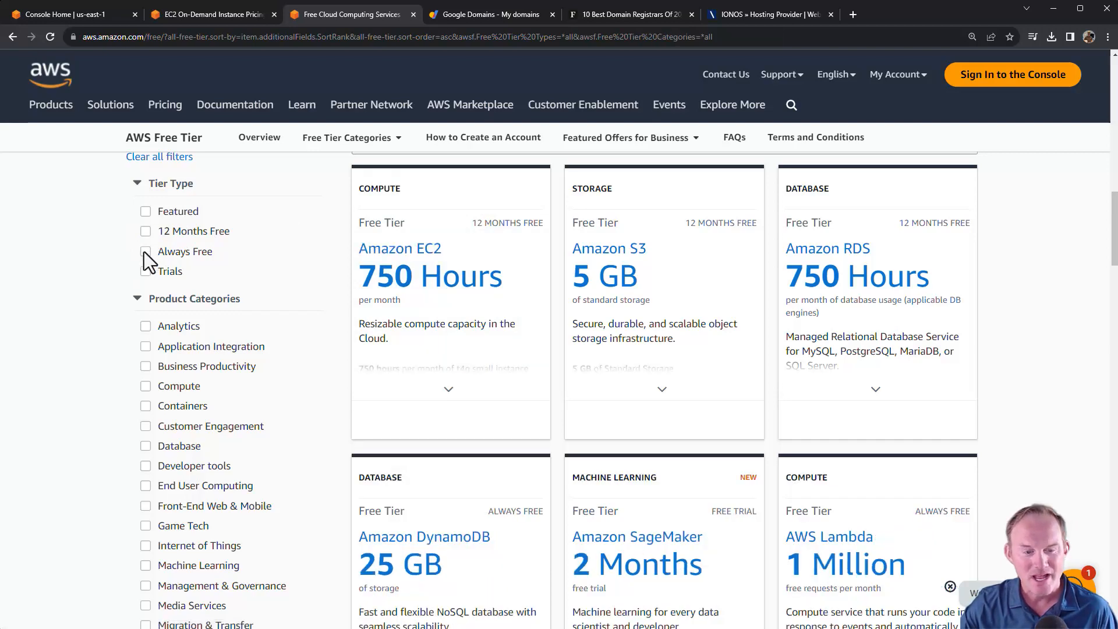
pyautogui.click(145, 252)
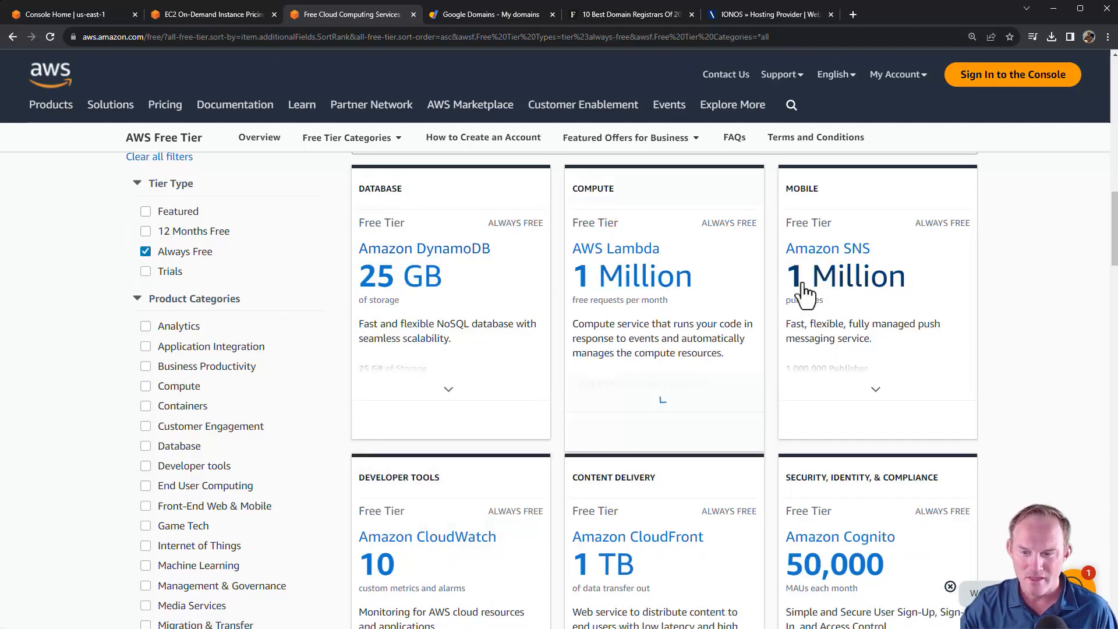
pyautogui.scroll(-2, 407, 384)
pyautogui.scroll(-5, 393, 400)
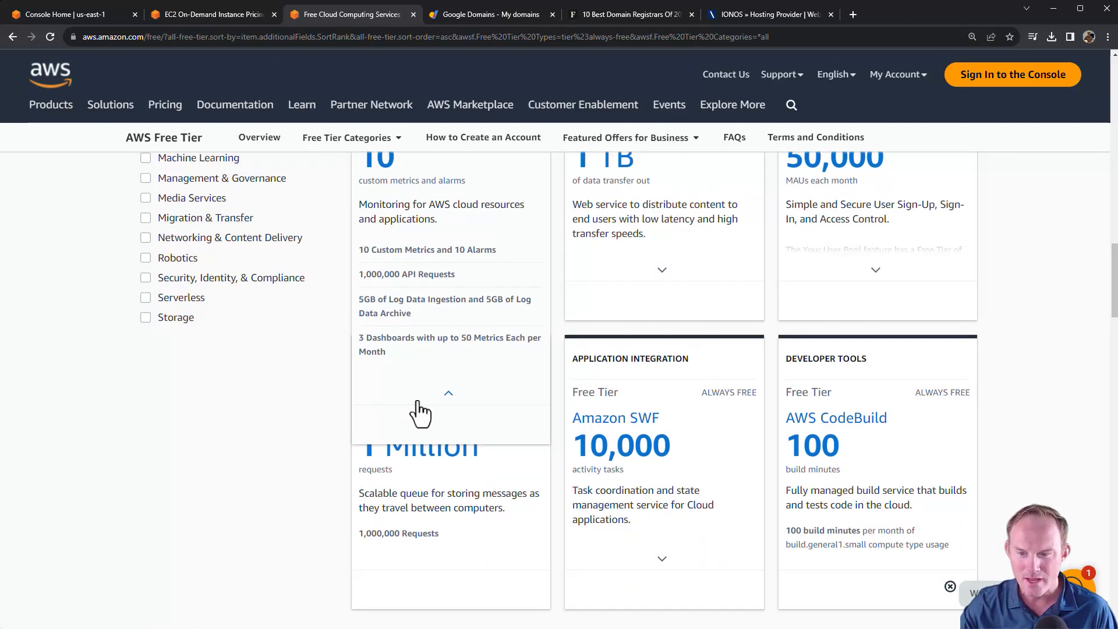
pyautogui.scroll(6, 417, 412)
pyautogui.moveTo(636, 300)
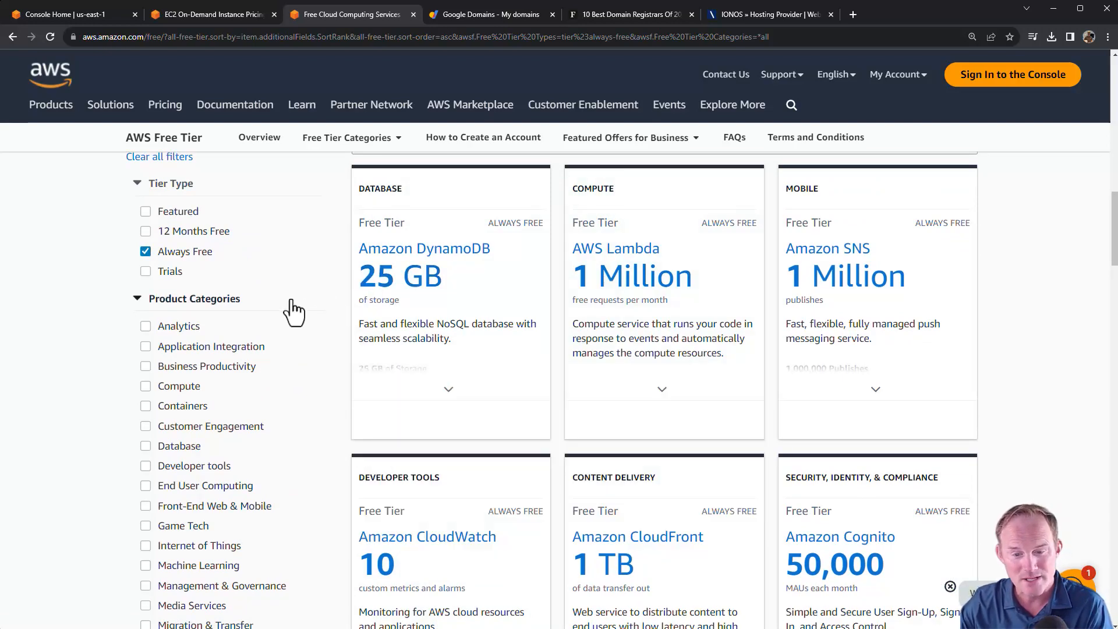
# Step: Filter the offers by Trials instead of Always Free, clear that filter, and look further down the Free Tier page
pyautogui.click(145, 252)
pyautogui.click(145, 271)
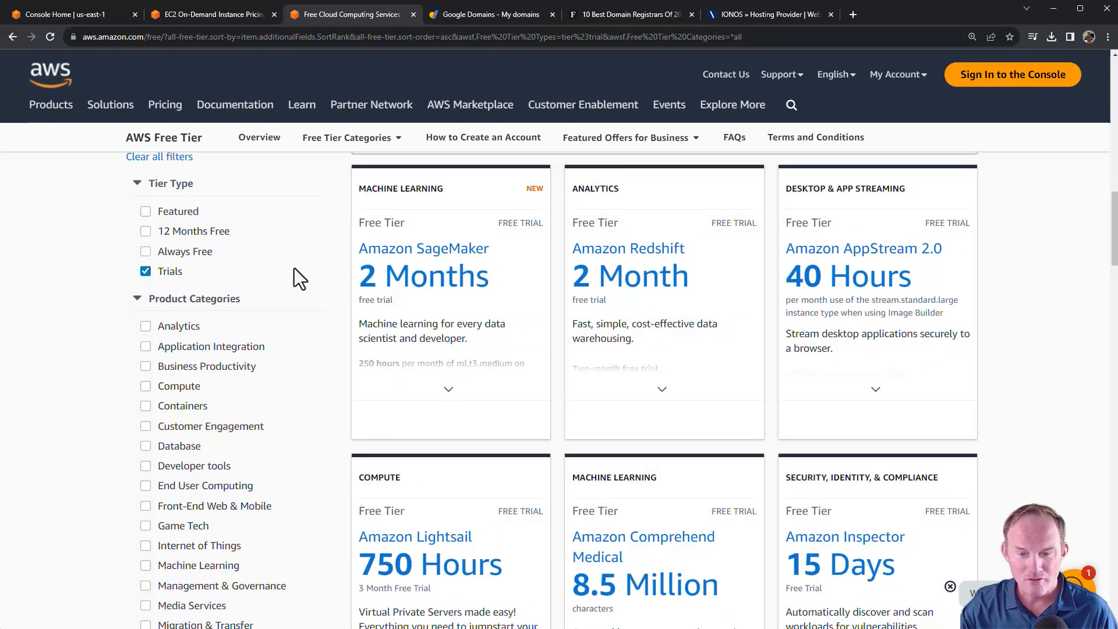
pyautogui.click(147, 272)
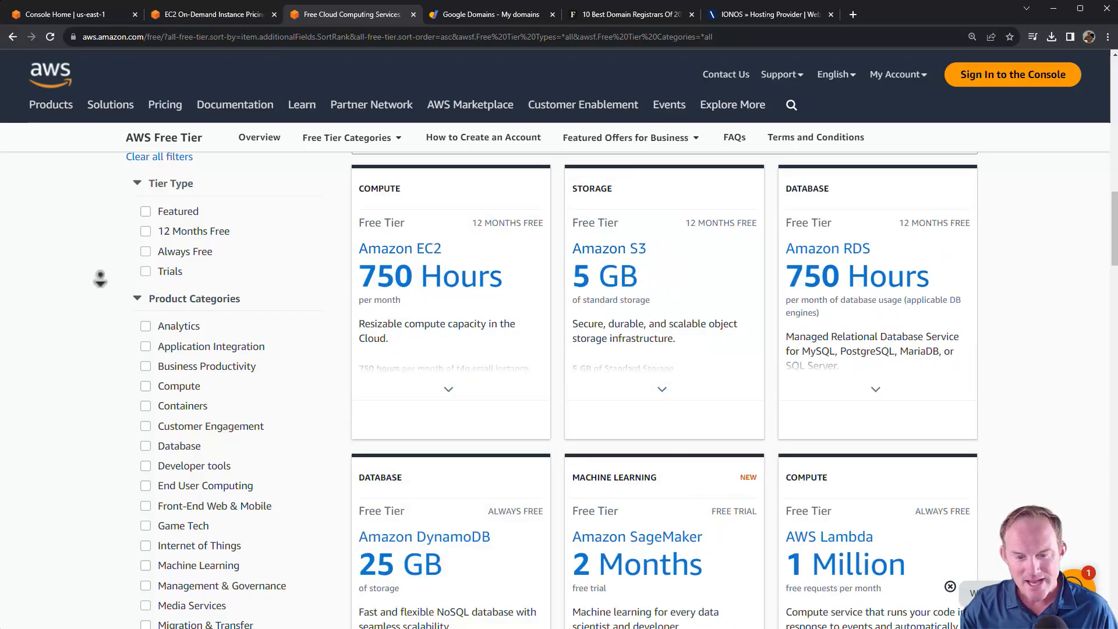
pyautogui.scroll(-15, 99, 373)
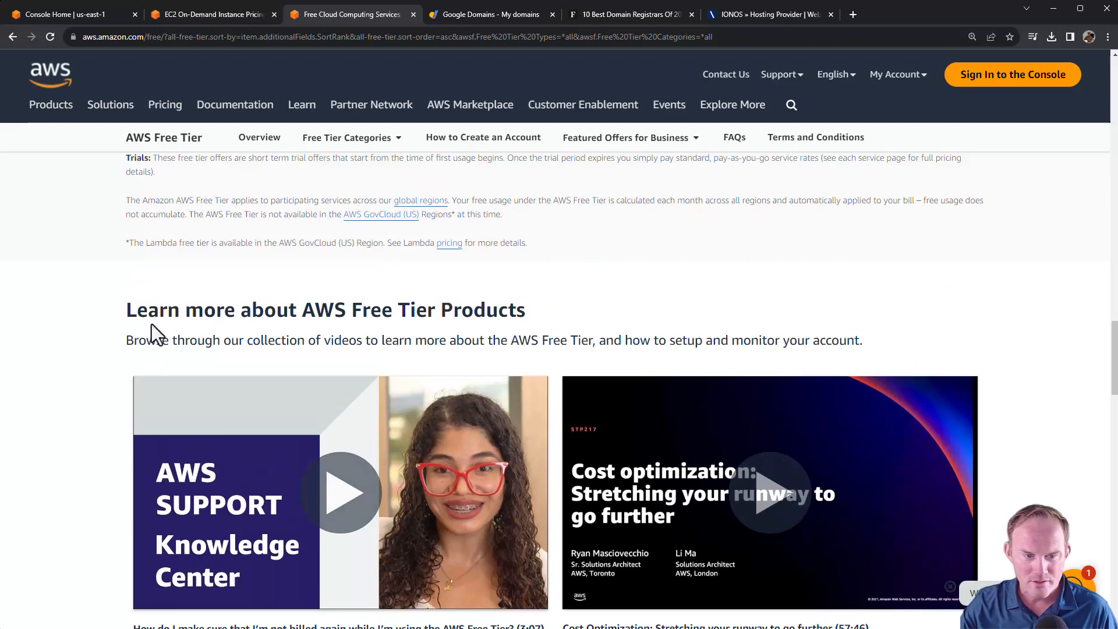
# Step: Find the tier definitions below the Free Tier offers and look over the 12-Months Free, Always Free and Trials paragraphs
pyautogui.scroll(3, 175, 315)
pyautogui.tripleClick(259, 274)
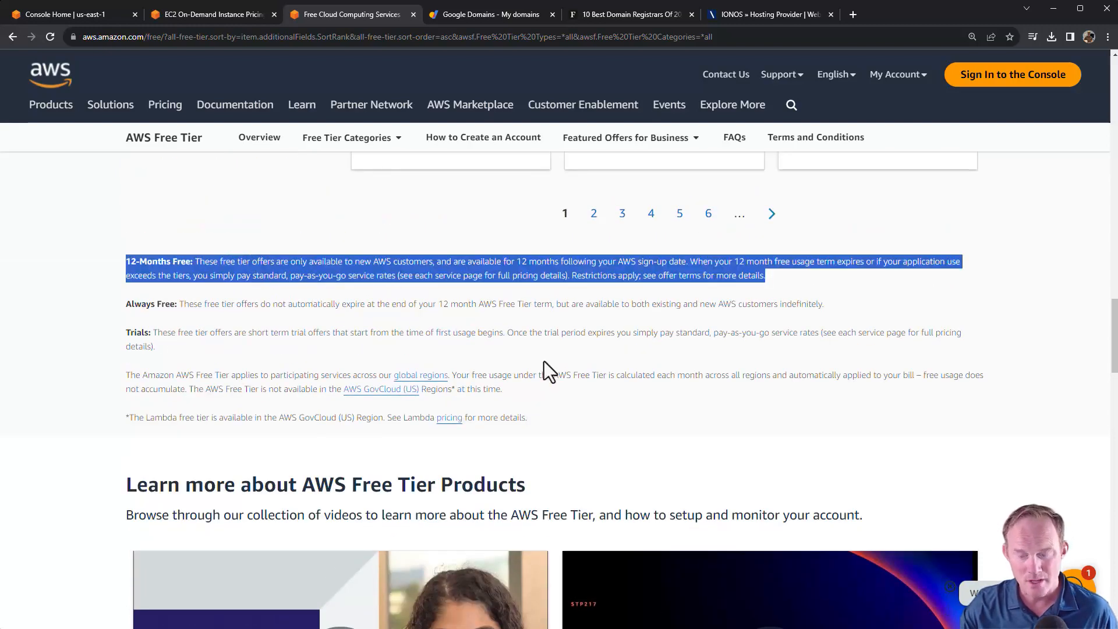
pyautogui.scroll(8, 718, 362)
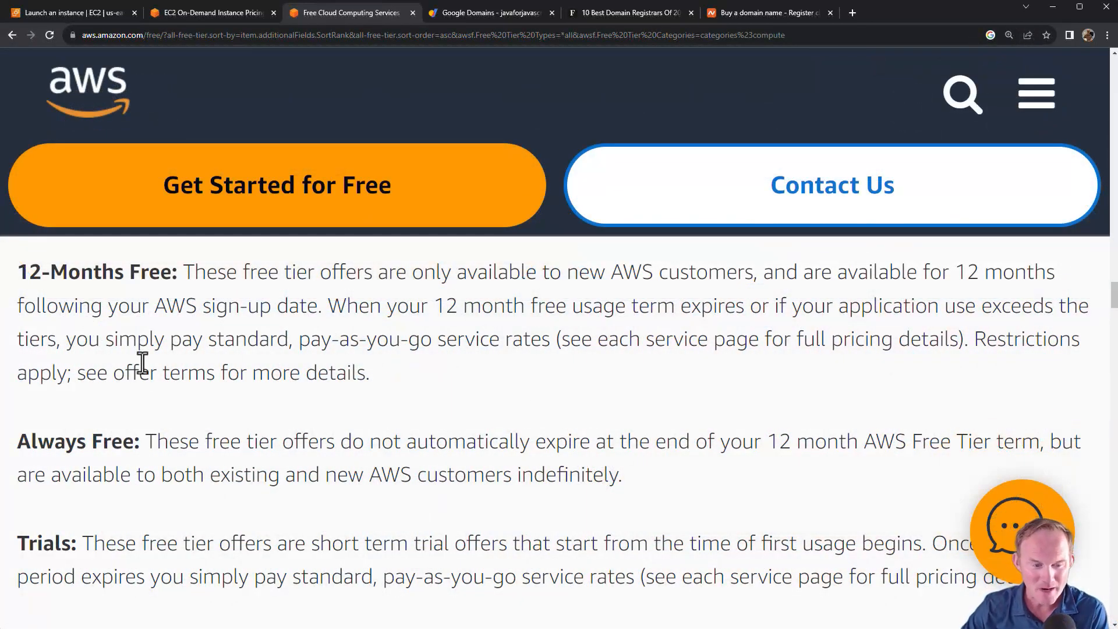
pyautogui.doubleClick(136, 337)
pyautogui.tripleClick(136, 337)
pyautogui.click(130, 541)
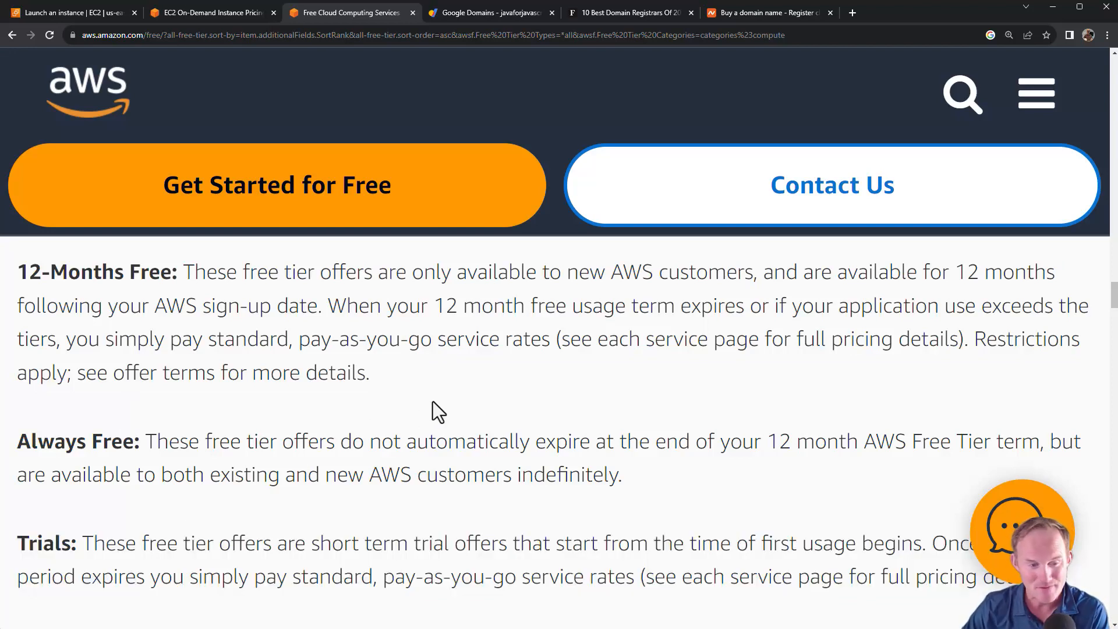
# Step: Read the 12-Months Free terms phrase by phrase, highlighting the availability period, term expiry, exceeded usage and standard payment wording
pyautogui.moveTo(18, 272); pyautogui.dragTo(175, 274)
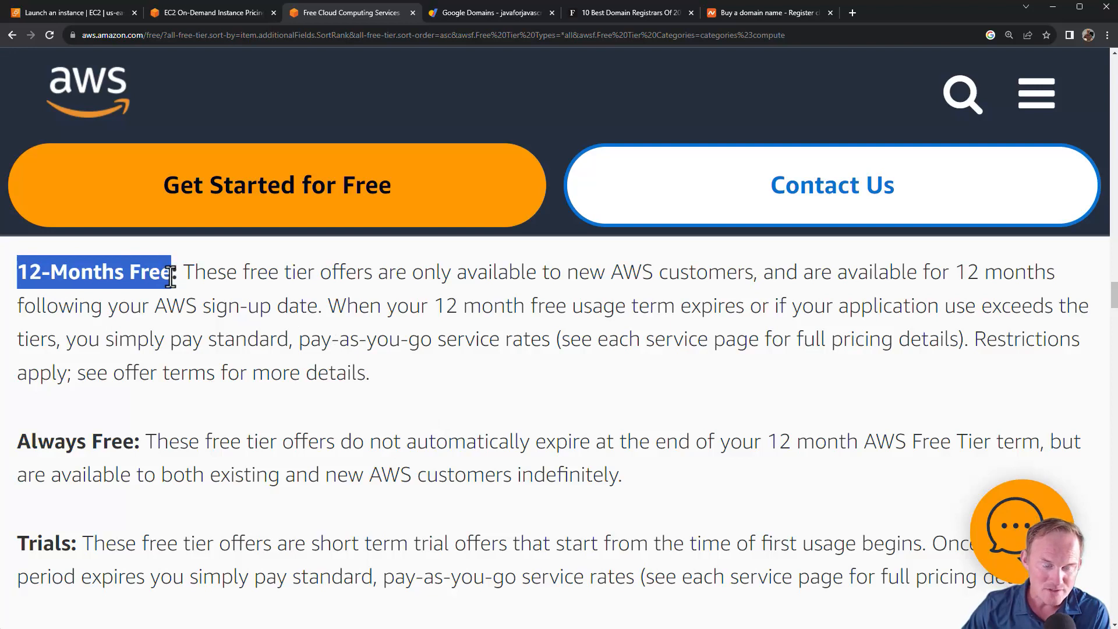
pyautogui.click(170, 275)
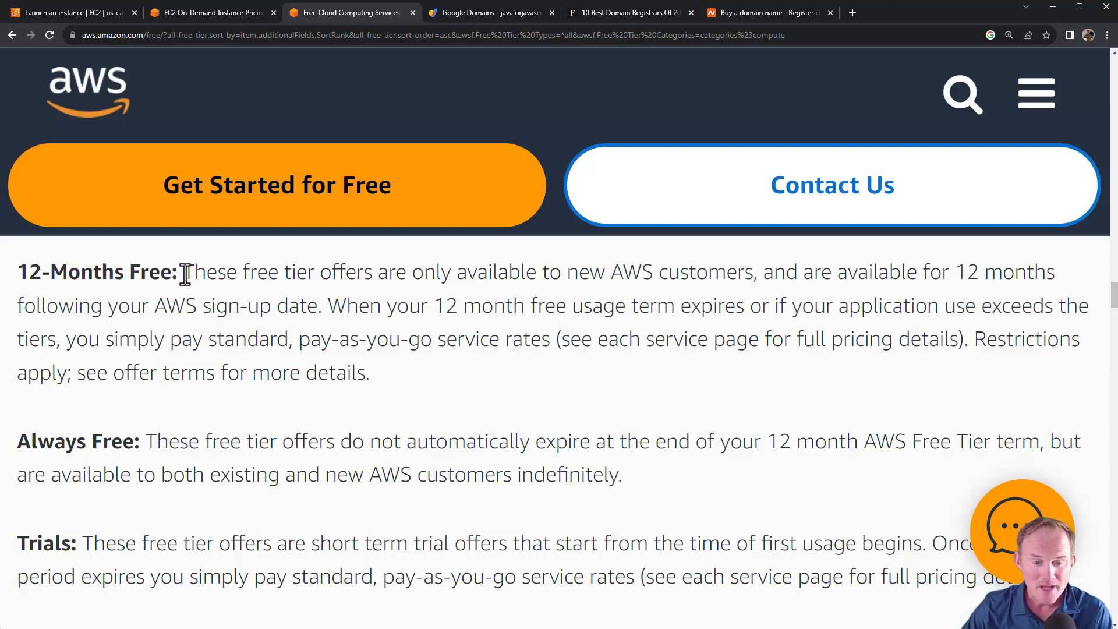
pyautogui.moveTo(185, 274); pyautogui.dragTo(318, 306)
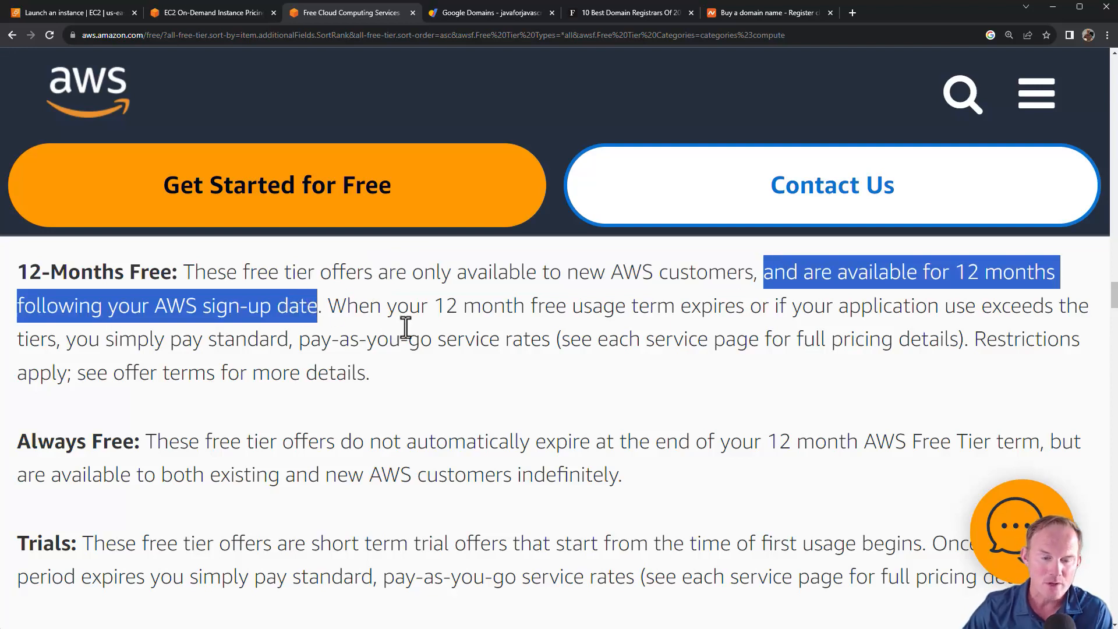
pyautogui.moveTo(325, 306); pyautogui.dragTo(699, 317)
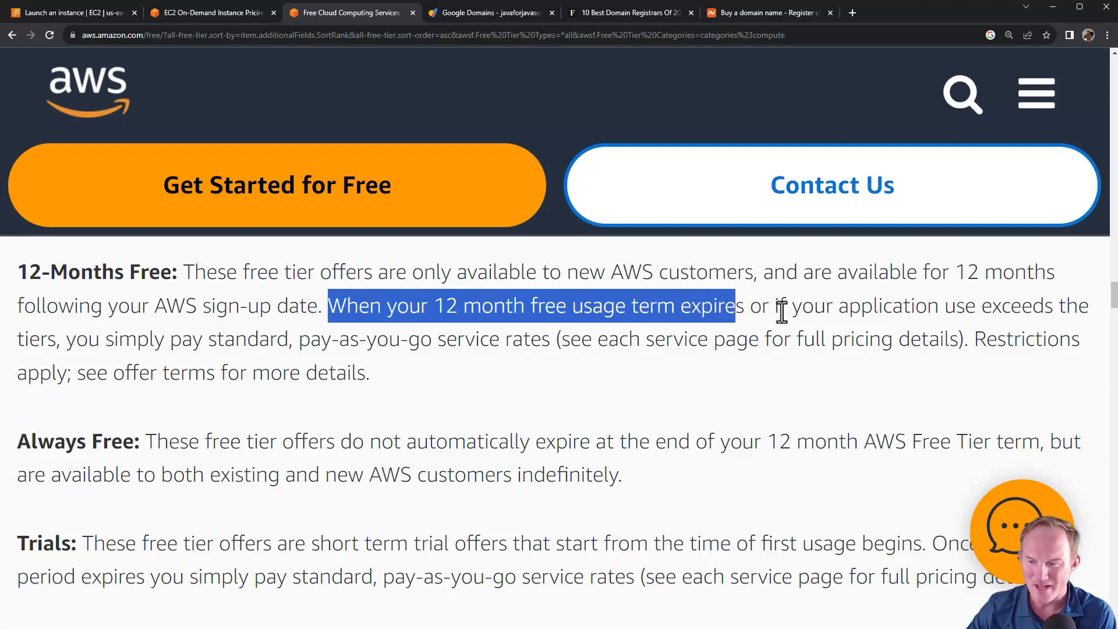
pyautogui.moveTo(790, 309); pyautogui.dragTo(53, 343)
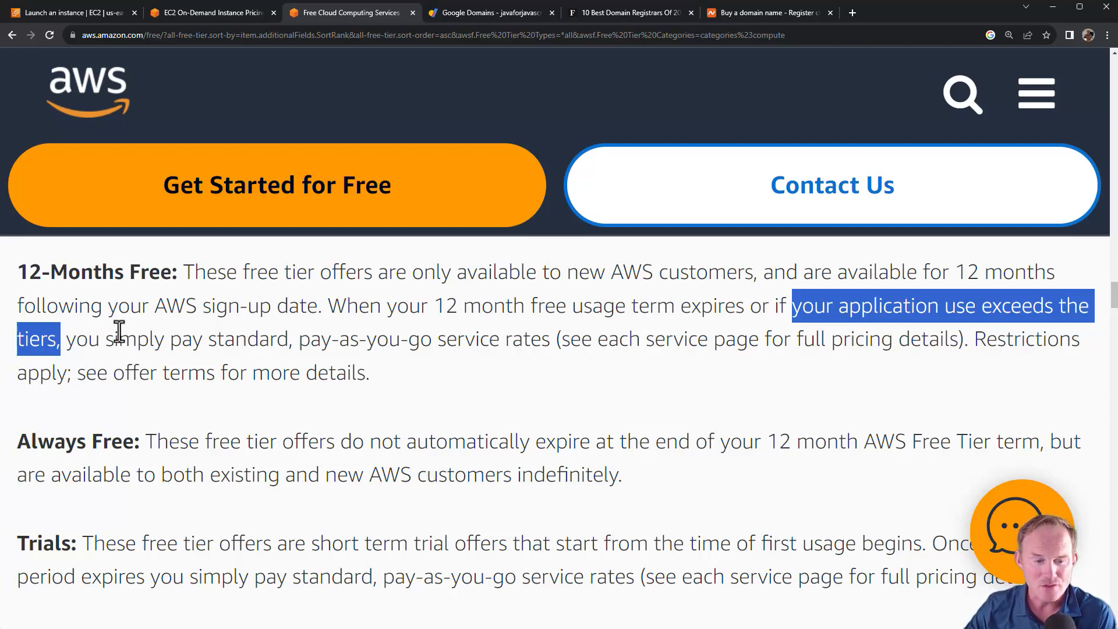
pyautogui.moveTo(66, 340); pyautogui.dragTo(286, 343)
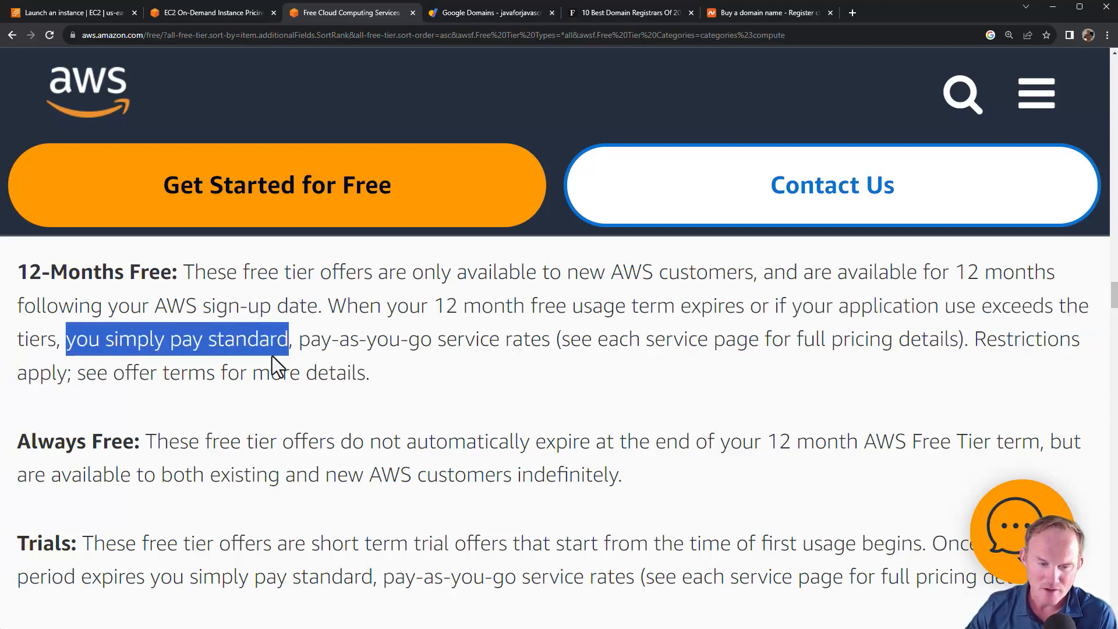
# Step: Read the Trials definition, highlighting its heading and the sentence about pay-as-you-go rates once the trial period expires
pyautogui.scroll(-4, 360, 346)
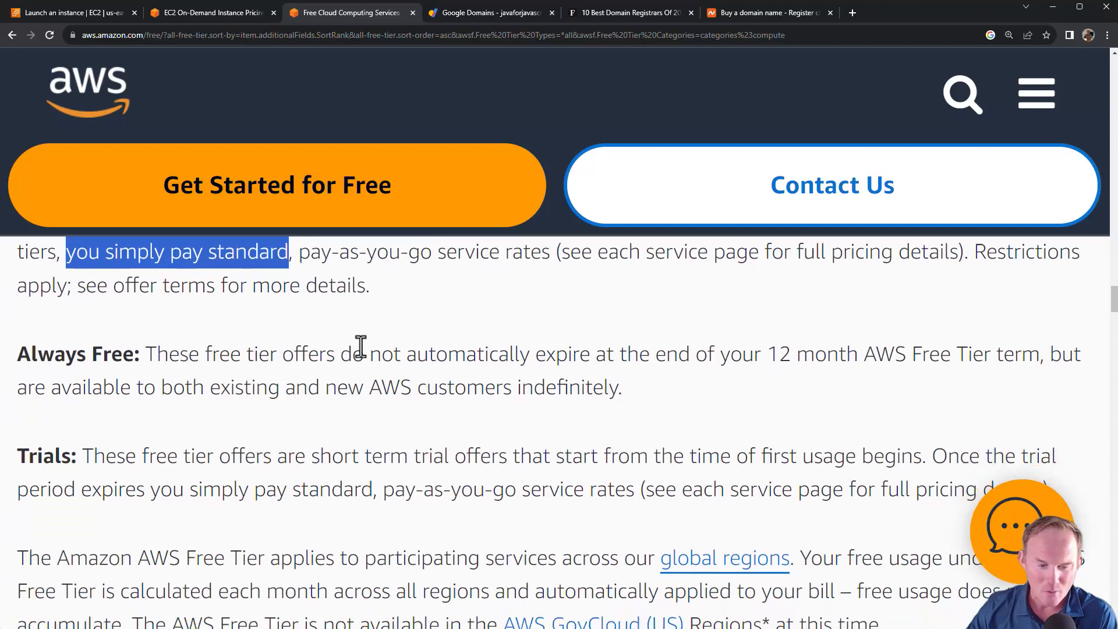
pyautogui.doubleClick(54, 312)
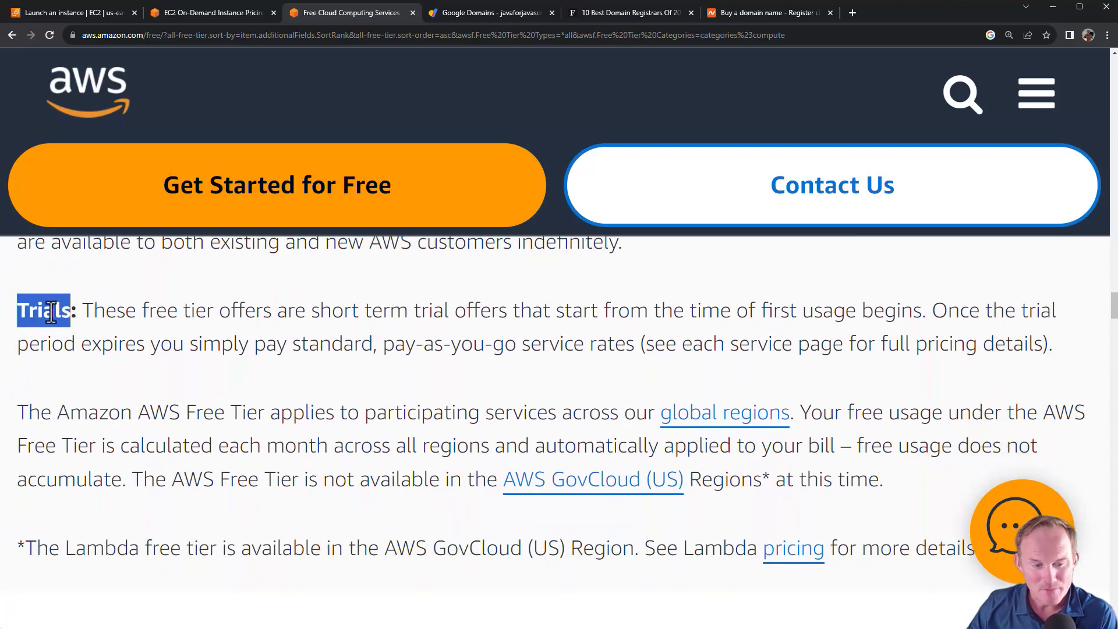
pyautogui.moveTo(86, 314); pyautogui.dragTo(1033, 331)
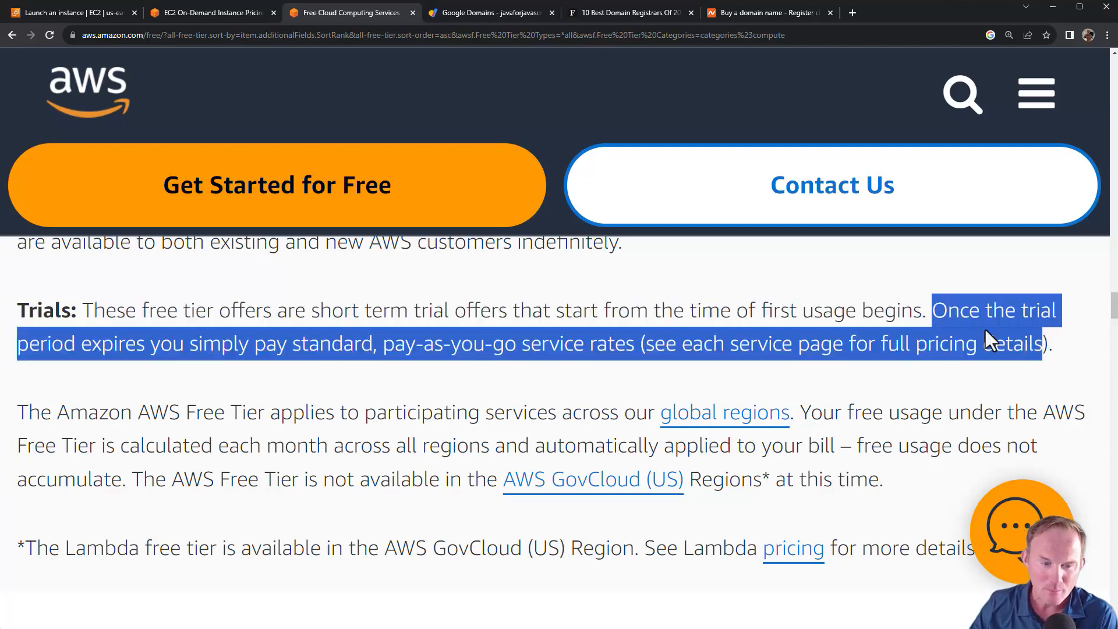
pyautogui.click(695, 347)
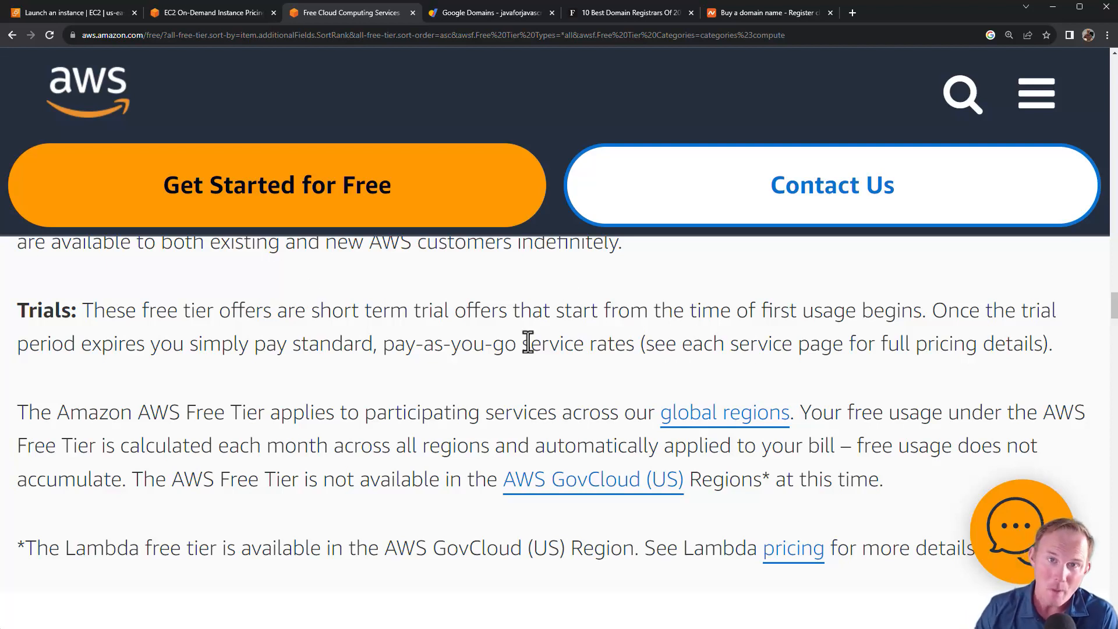
pyautogui.tripleClick(184, 314)
# Step: Go back over the 12-Months Free and Trials paragraphs, highlighting each one for comparison
pyautogui.scroll(5, 221, 407)
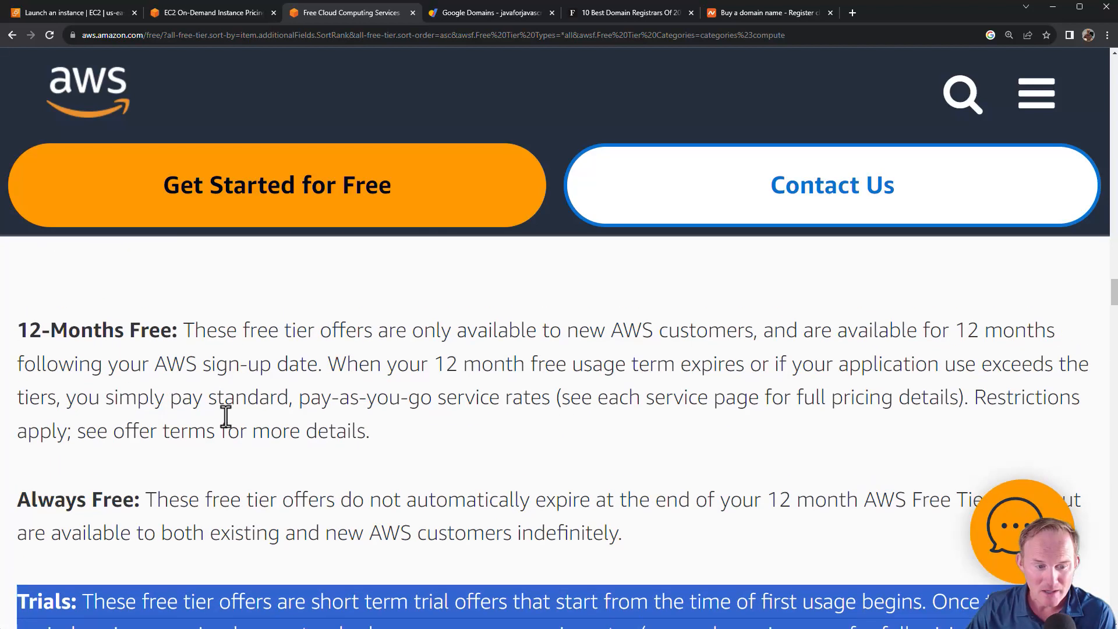
pyautogui.tripleClick(188, 367)
pyautogui.click(300, 429)
pyautogui.scroll(-3, 299, 432)
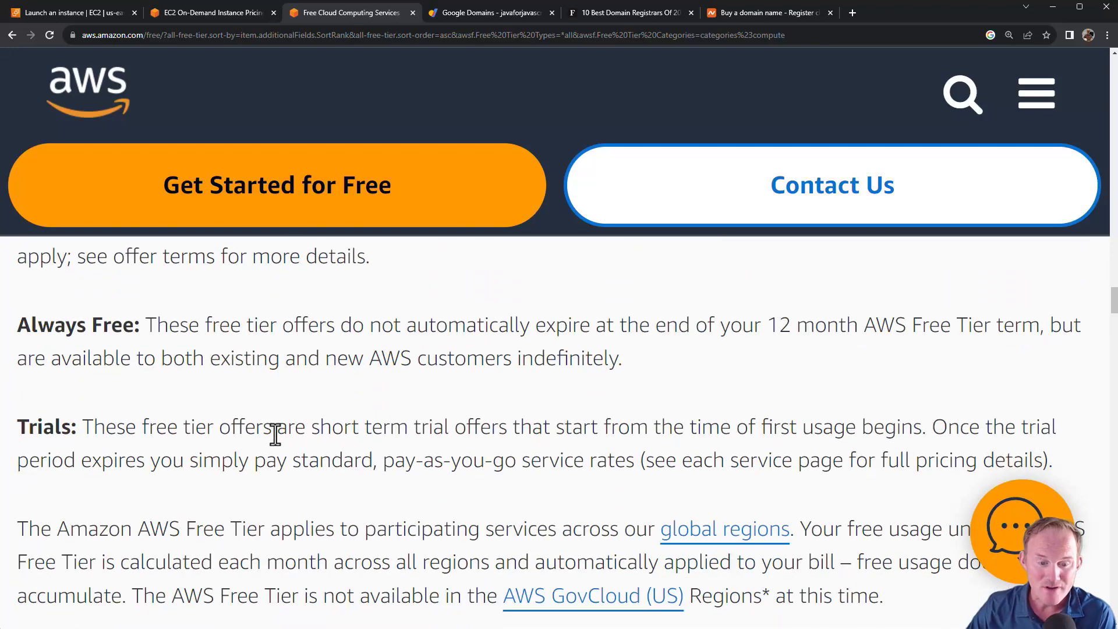
pyautogui.tripleClick(275, 434)
pyautogui.click(274, 433)
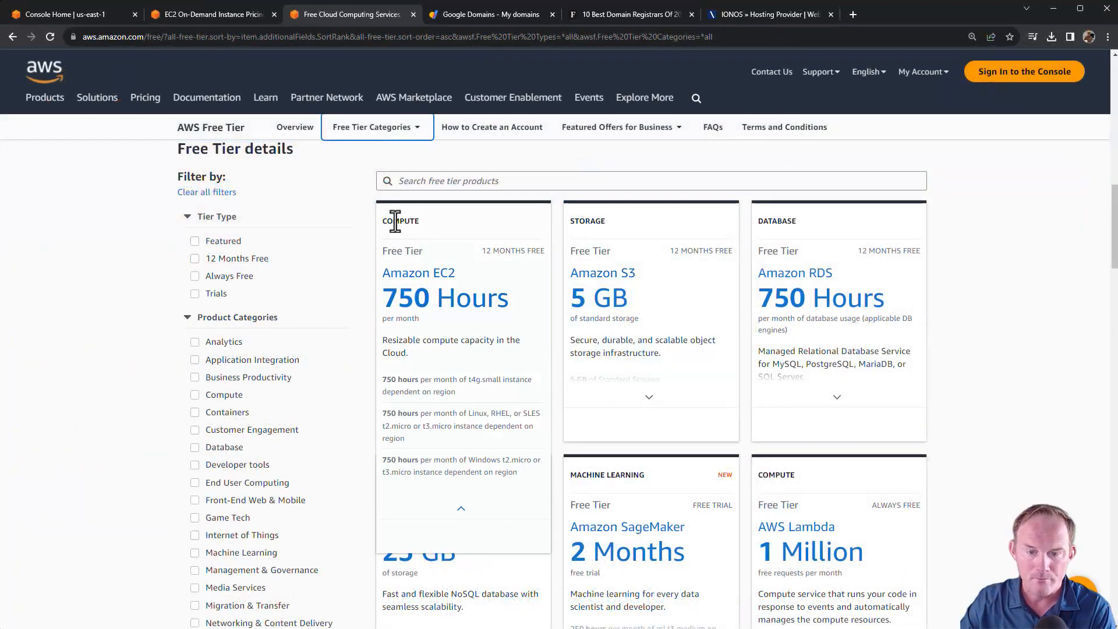
# Step: Highlight the Compute category, the Amazon EC2 name and the 750 Hours allowance on the EC2 offer card
pyautogui.doubleClick(395, 222)
pyautogui.moveTo(376, 273); pyautogui.dragTo(459, 283)
pyautogui.moveTo(382, 300); pyautogui.dragTo(511, 300)
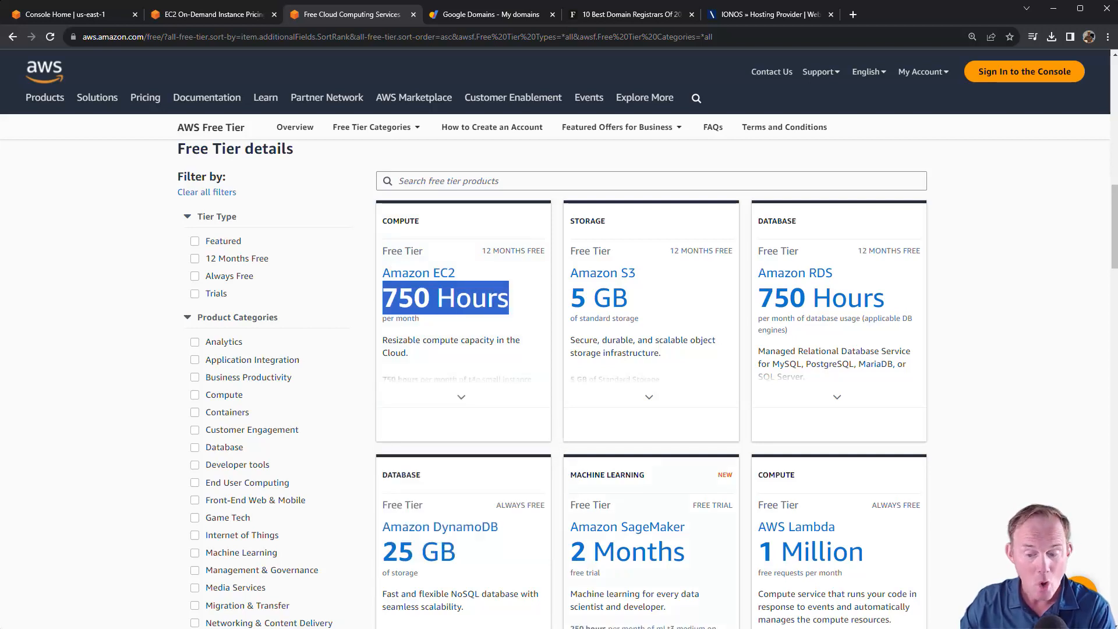
# Step: Switch to Calculator, compute 31 × 24 and highlight the result, and return to the AWS Free Tier page
pyautogui.press('XF86Calculator')
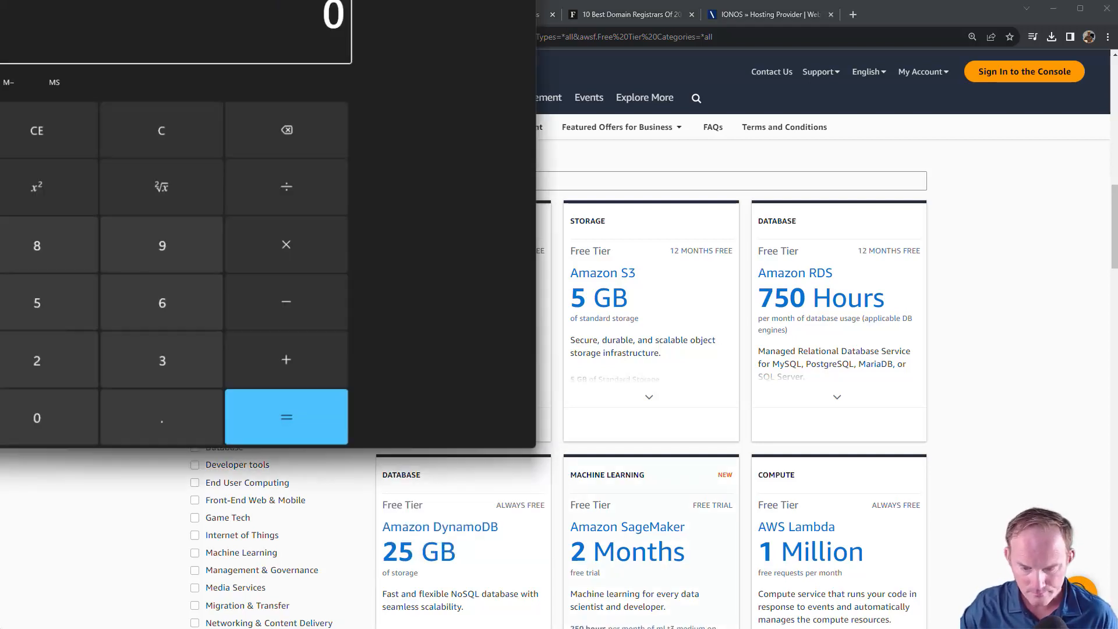
pyautogui.moveTo(209, 0); pyautogui.dragTo(645, 70)
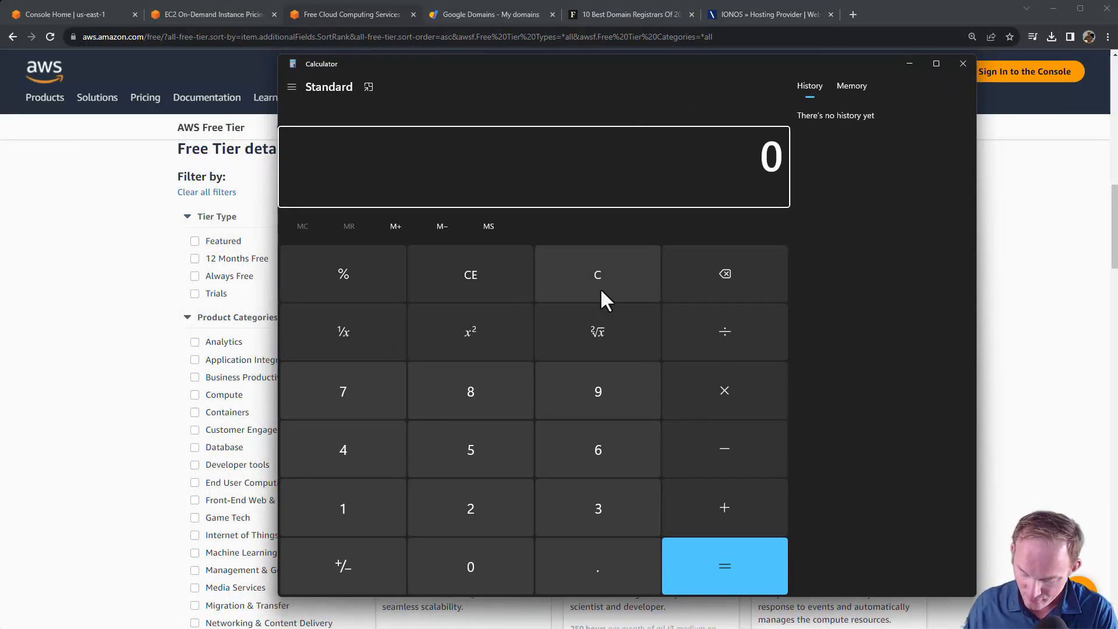
pyautogui.write('31')
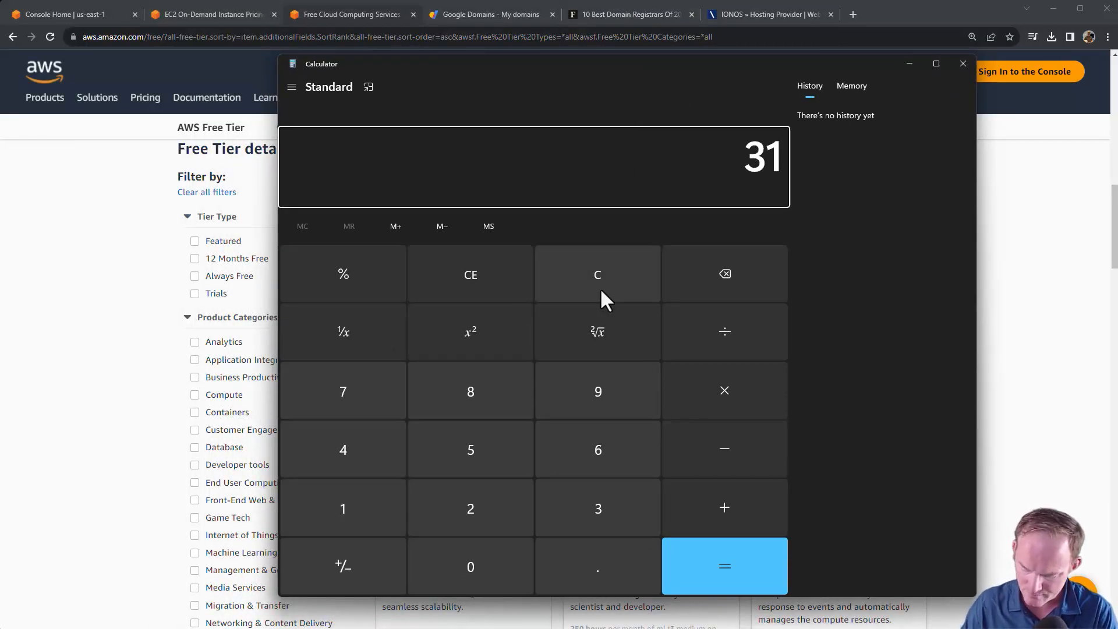
pyautogui.write(' × 24')
pyautogui.press('Return')
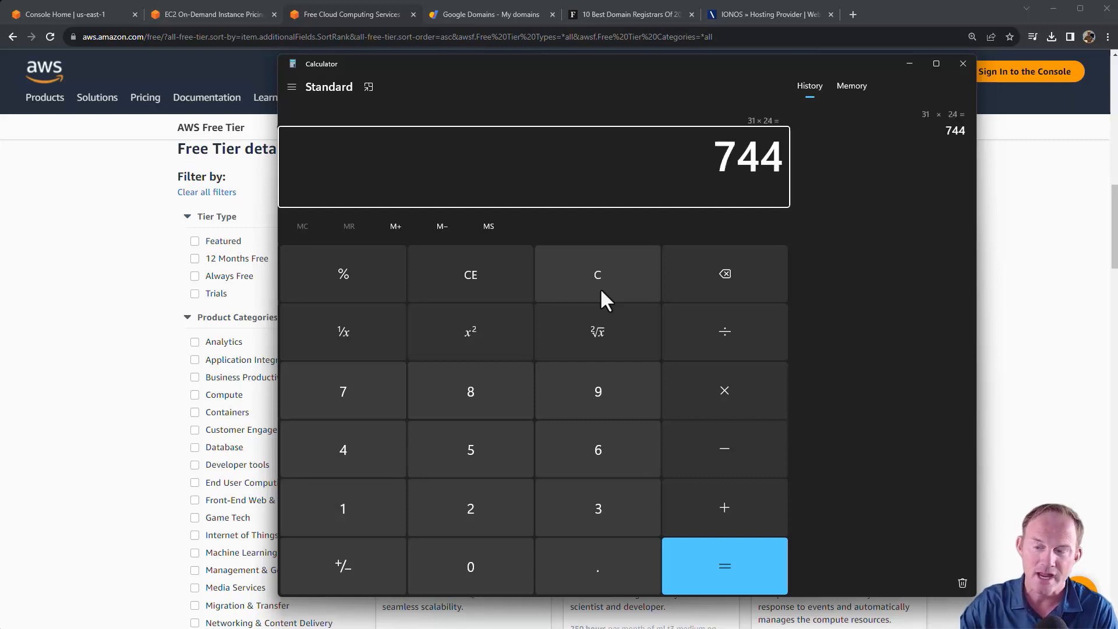
pyautogui.hotkey('ctrl', 'c')
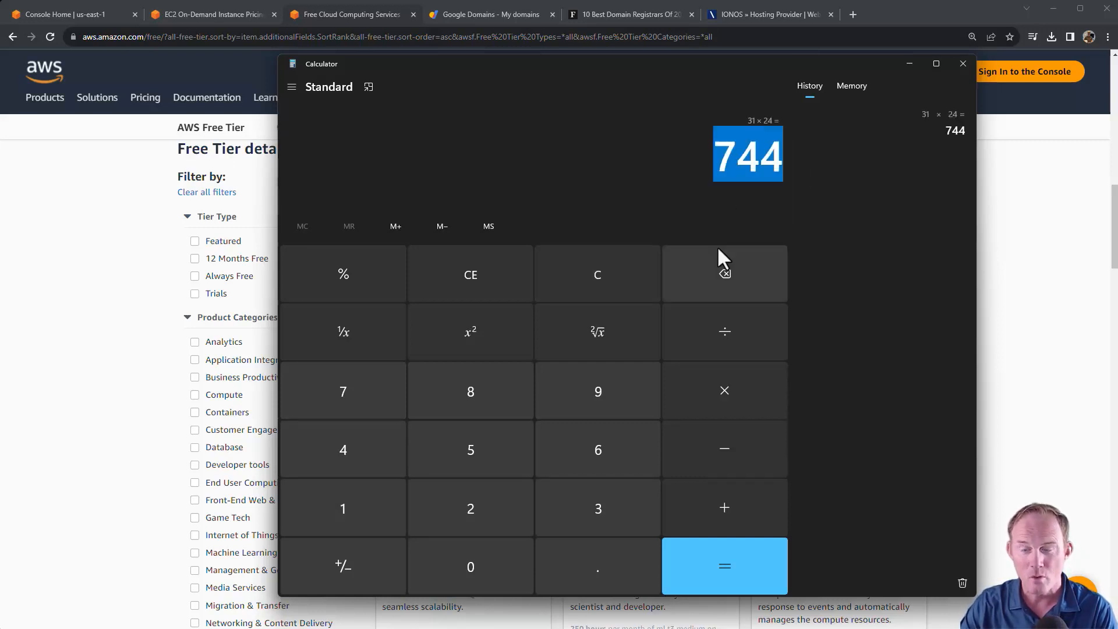
pyautogui.click(71, 397)
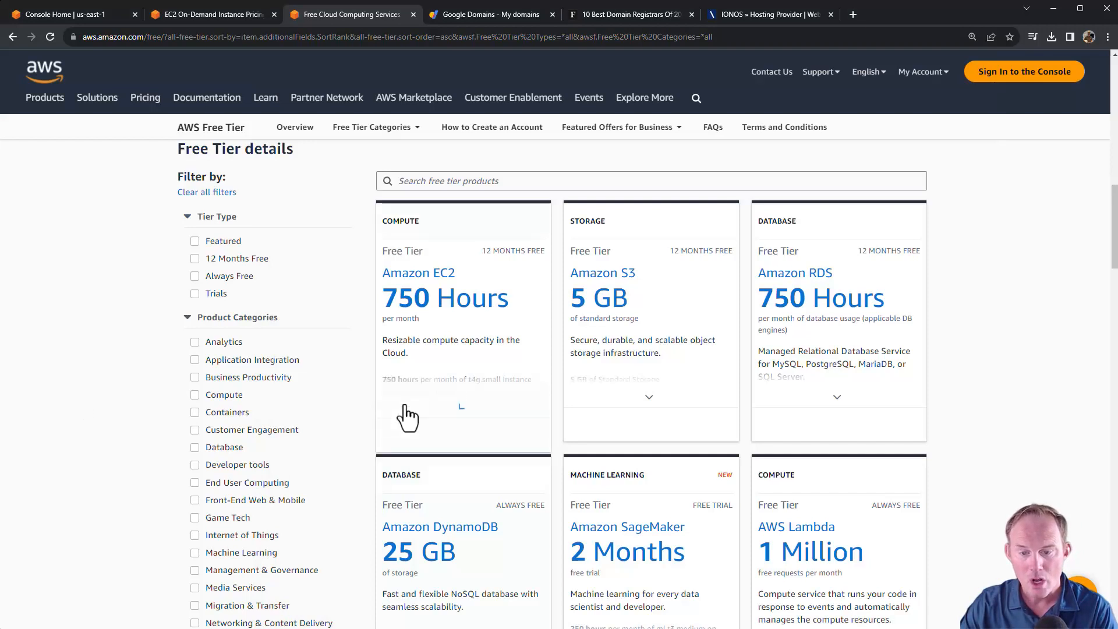
# Step: Read the expanded Amazon EC2 offer, highlighting the t4g.small, Linux/RHEL/SLES and Windows instance conditions
pyautogui.moveTo(466, 446)
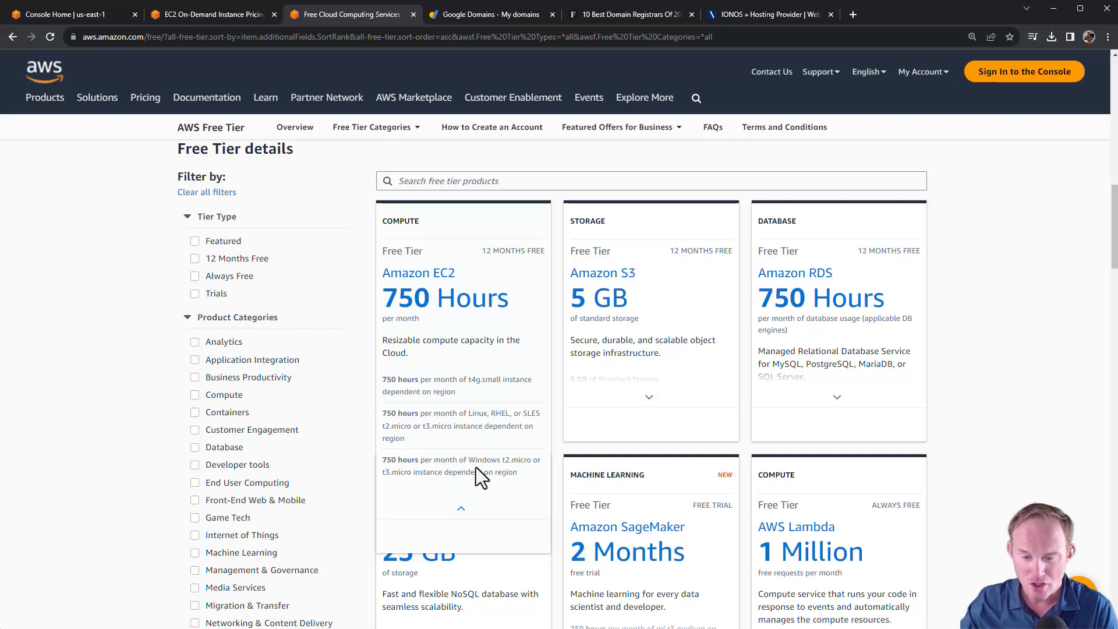
pyautogui.moveTo(456, 392); pyautogui.dragTo(381, 379)
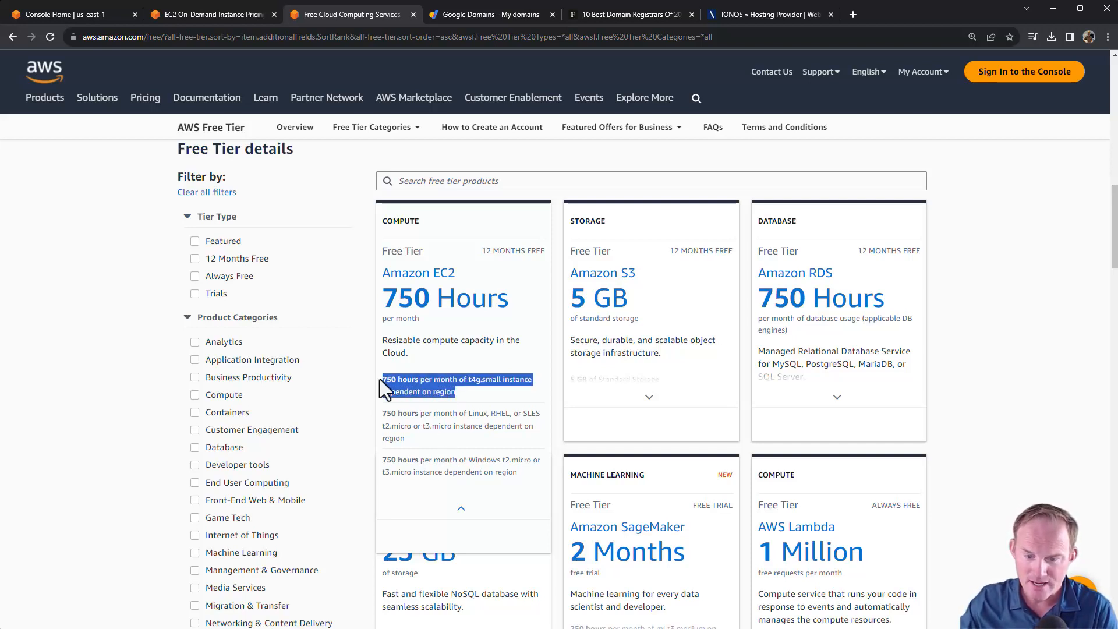
pyautogui.moveTo(440, 441); pyautogui.dragTo(381, 413)
pyautogui.tripleClick(456, 467)
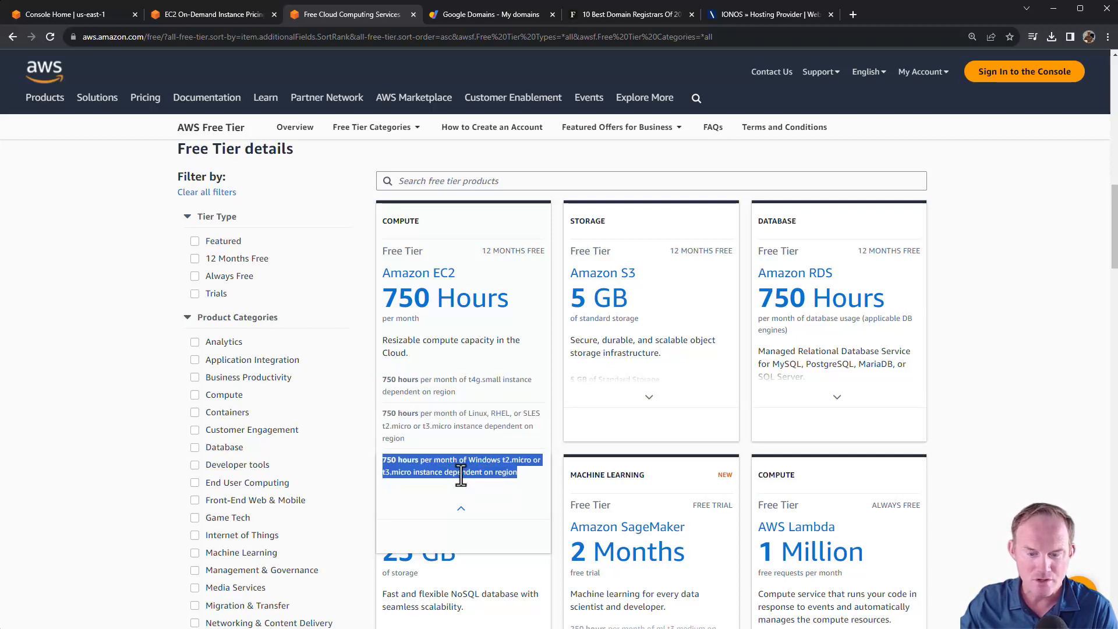
pyautogui.click(467, 467)
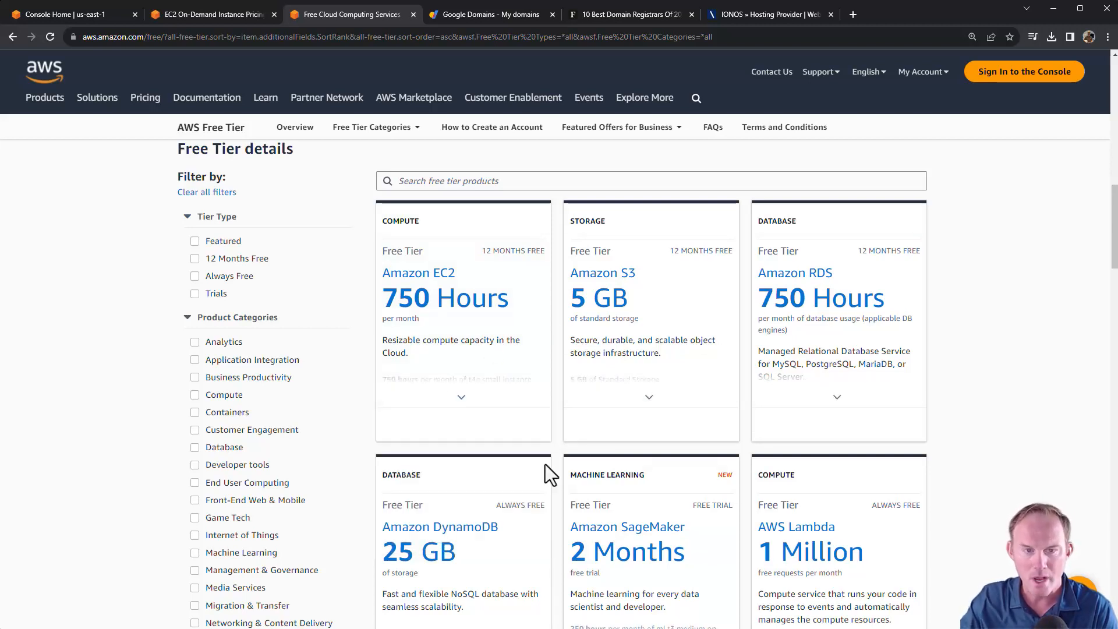
# Step: Switch to the EC2 On-Demand Pricing page, view the location type options unchanged, and examine the hourly rates in the instance table
pyautogui.click(205, 15)
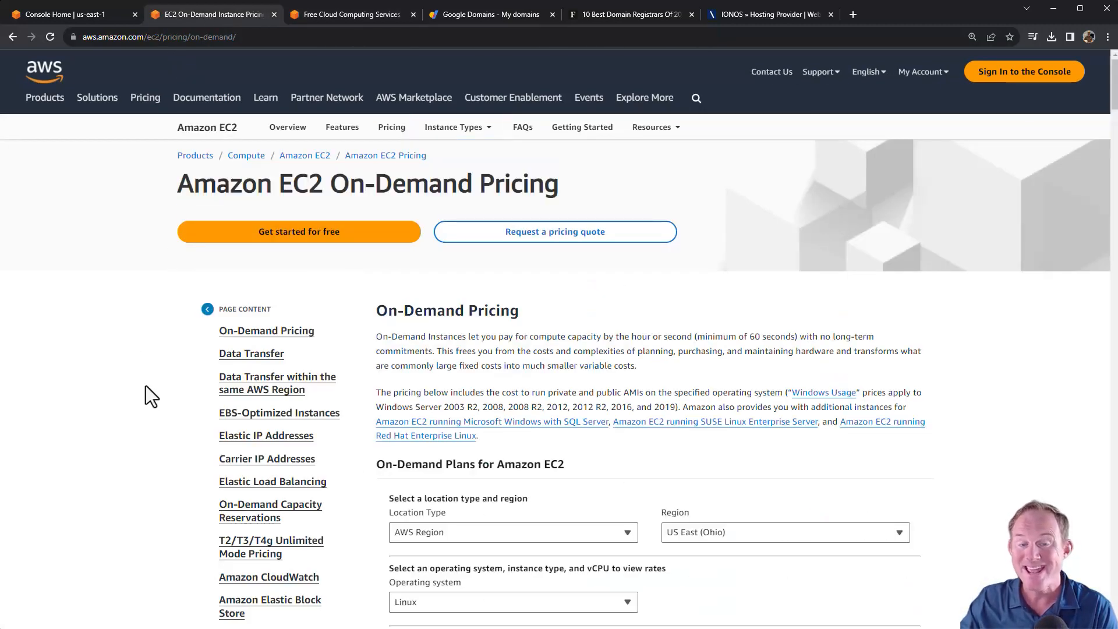
pyautogui.scroll(-3, 157, 460)
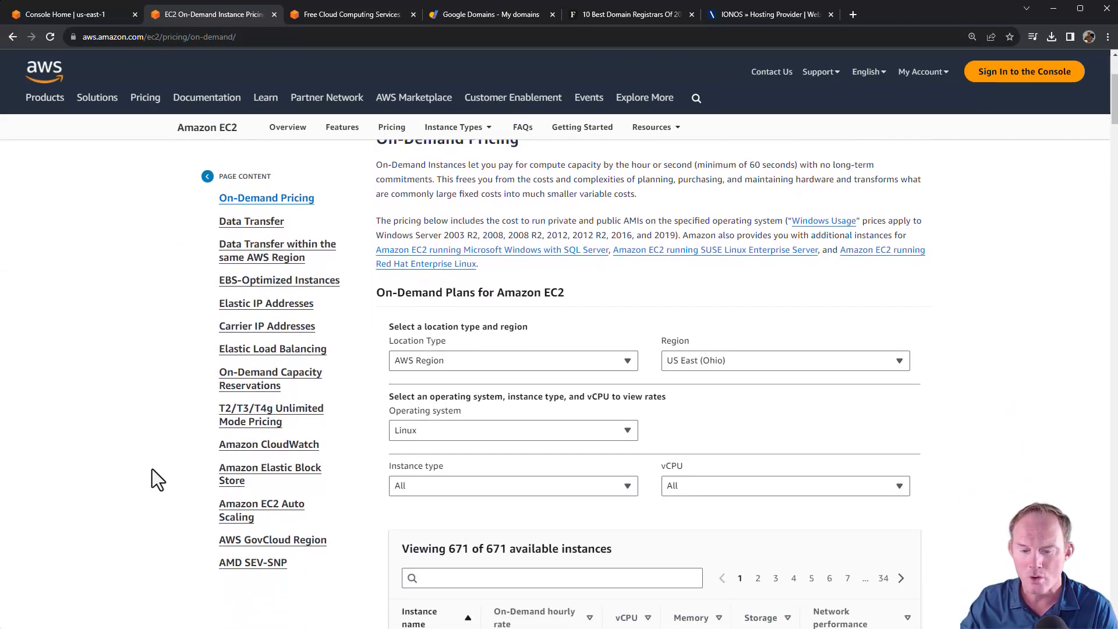
pyautogui.scroll(-4, 152, 469)
pyautogui.scroll(2, 192, 427)
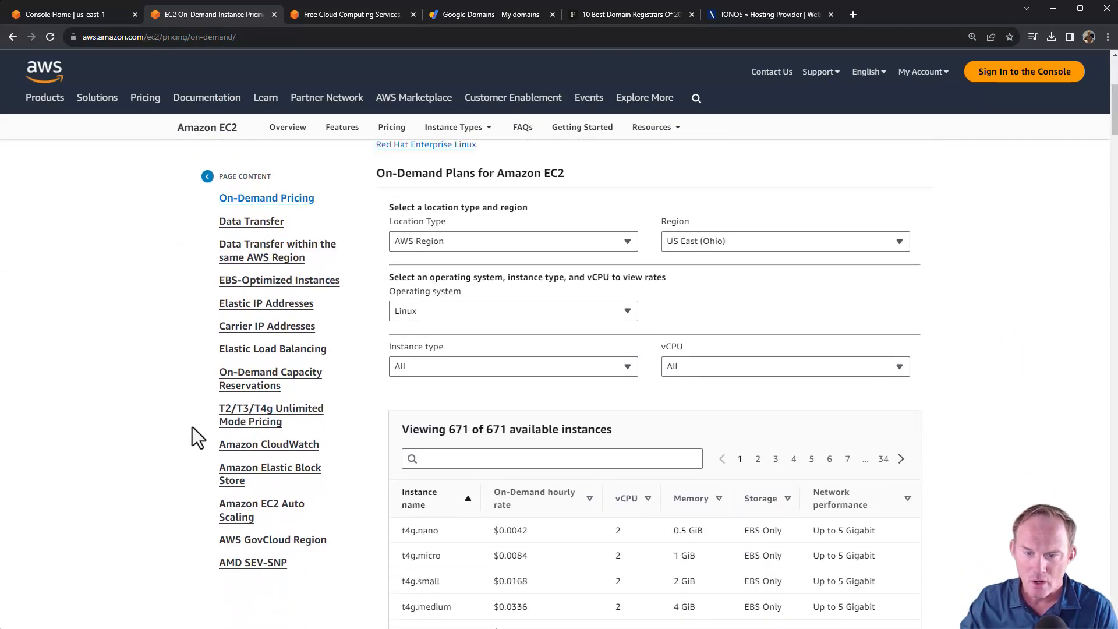
pyautogui.click(468, 247)
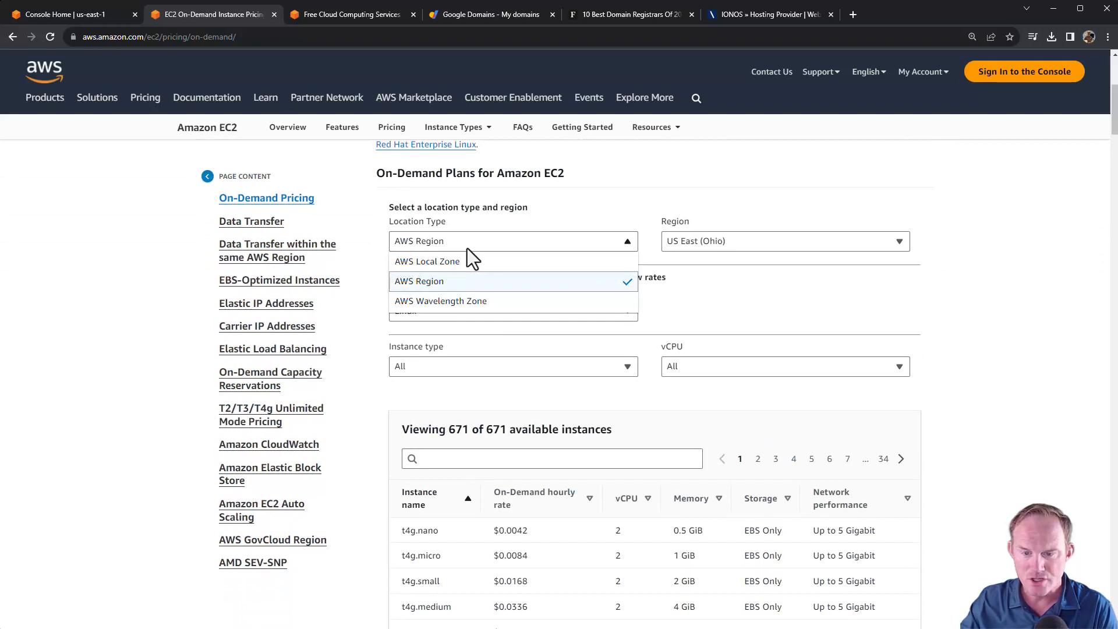
pyautogui.click(363, 267)
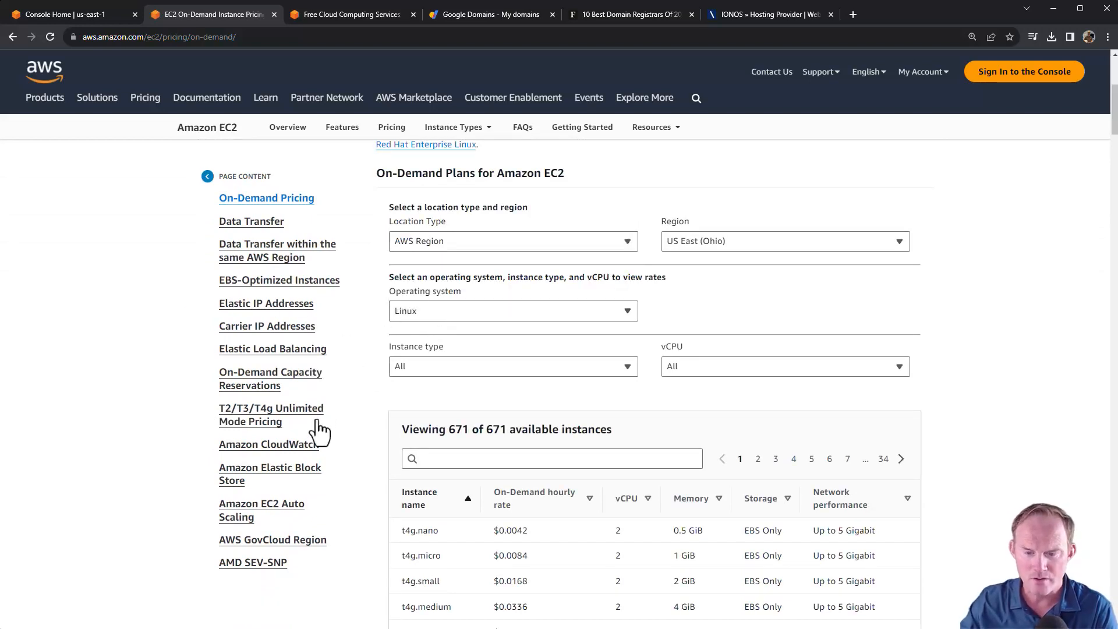
pyautogui.scroll(-2, 338, 440)
pyautogui.scroll(-3, 336, 438)
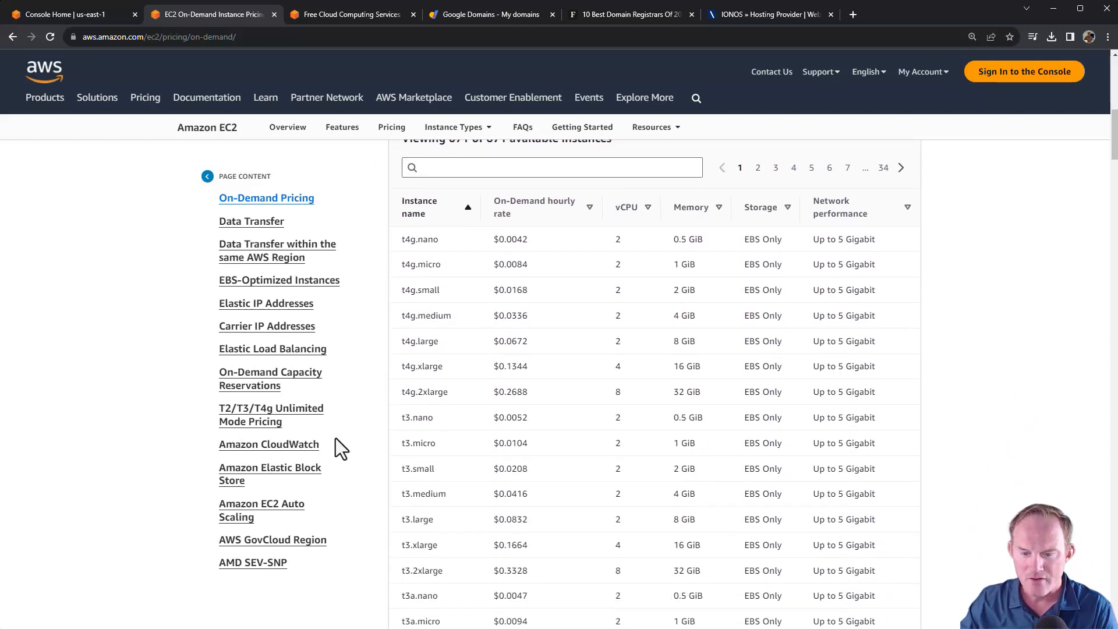
# Step: Return to the AWS Free Tier page and highlight the t4g.small and t3.micro instance types in the Amazon EC2 offer
pyautogui.click(345, 13)
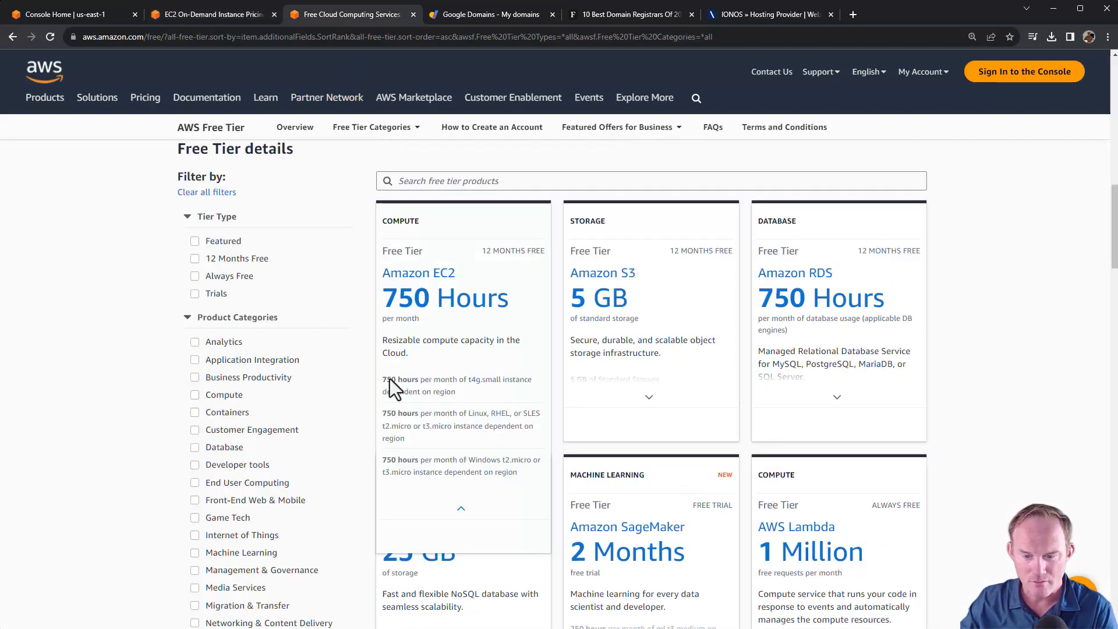
pyautogui.moveTo(468, 379); pyautogui.dragTo(498, 380)
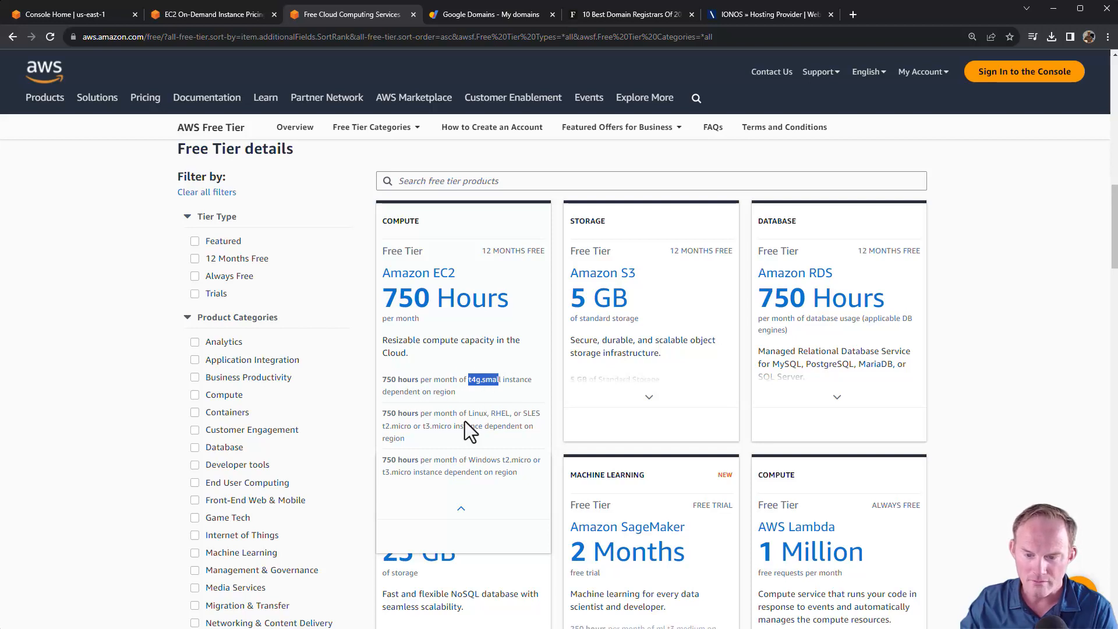
pyautogui.moveTo(422, 427); pyautogui.dragTo(449, 426)
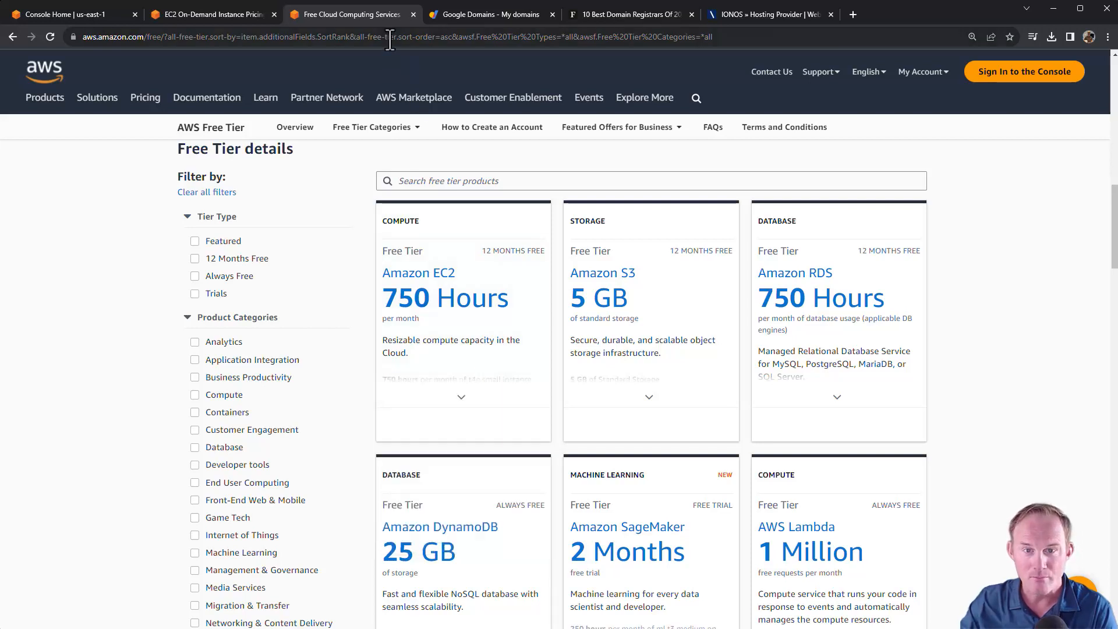
# Step: Switch to the EC2 On-Demand Pricing page and highlight the hourly rate of the t4g.small instance
pyautogui.click(221, 16)
pyautogui.moveTo(400, 288); pyautogui.dragTo(528, 289)
pyautogui.rightClick(521, 289)
pyautogui.click(537, 294)
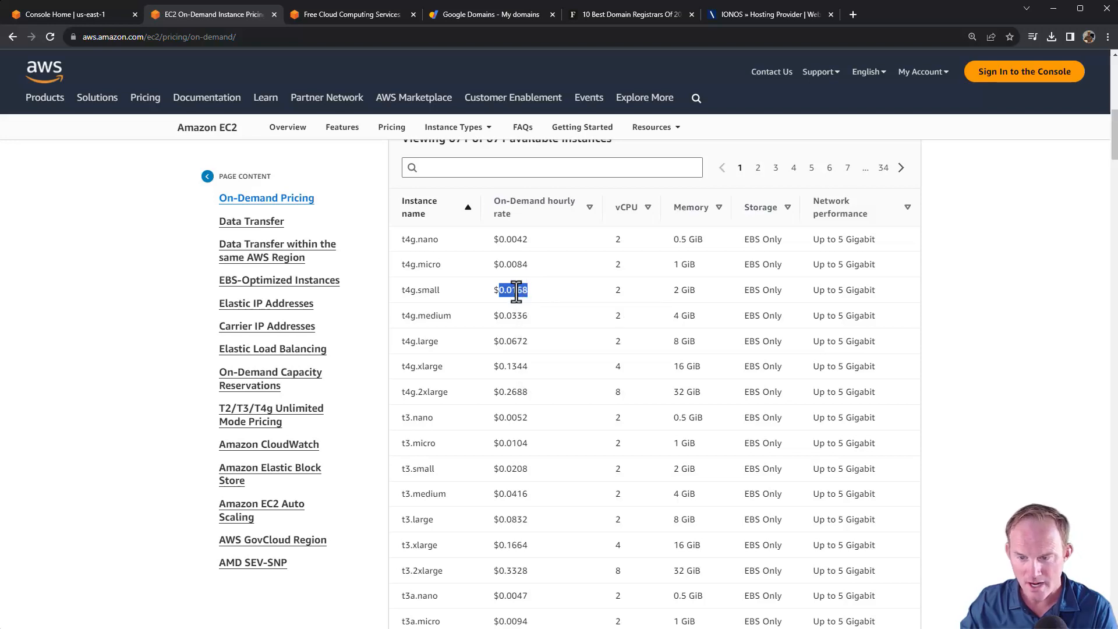
pyautogui.scroll(1, 695, 414)
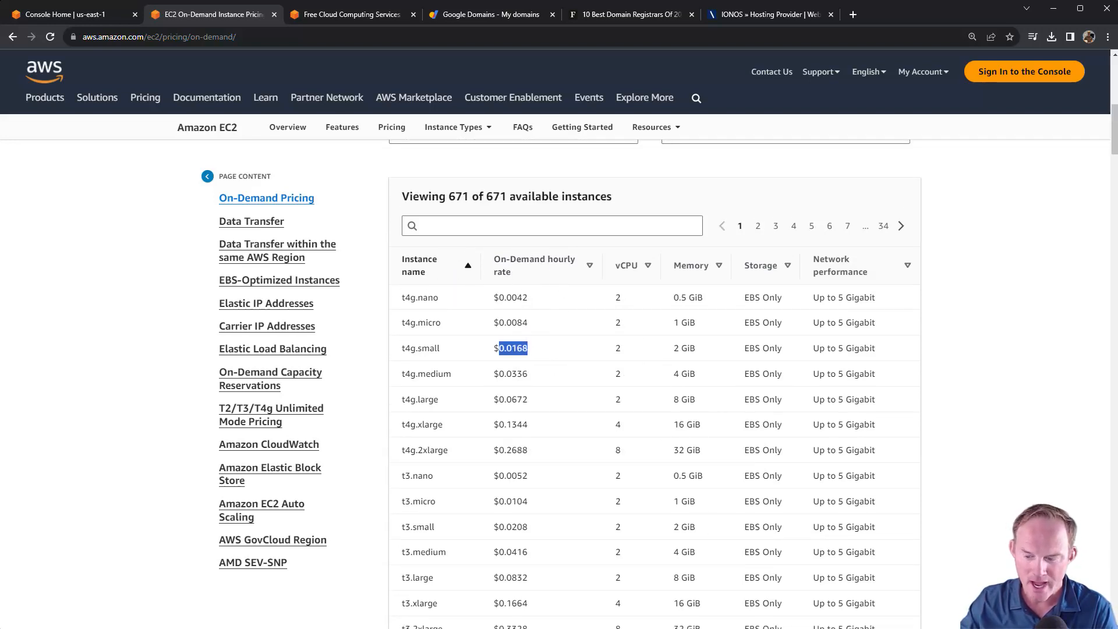
# Step: Switch to Calculator and multiply the 744 monthly hours by the 0.0168 hourly rate
pyautogui.hotkey('alt', 'Tab')
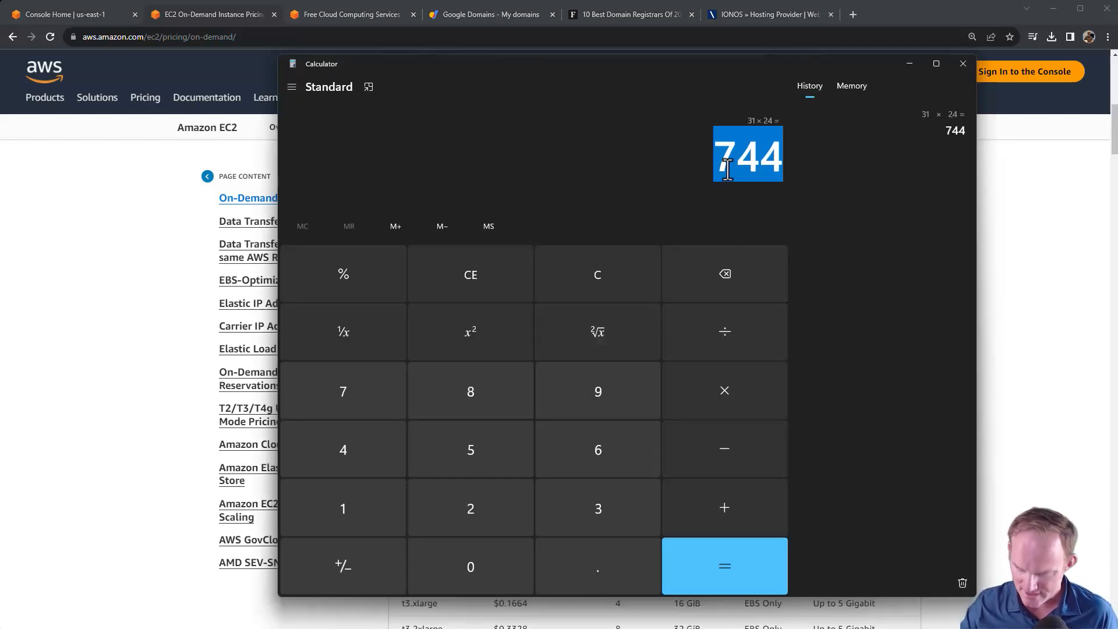
pyautogui.press('*')
pyautogui.write('0.0168')
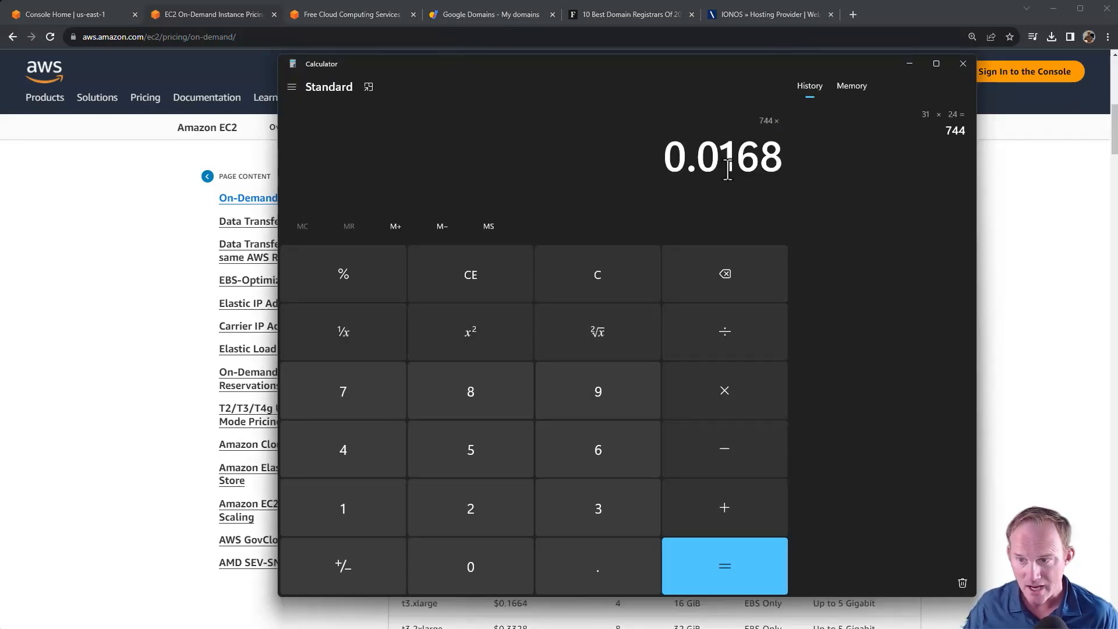
pyautogui.press('Return')
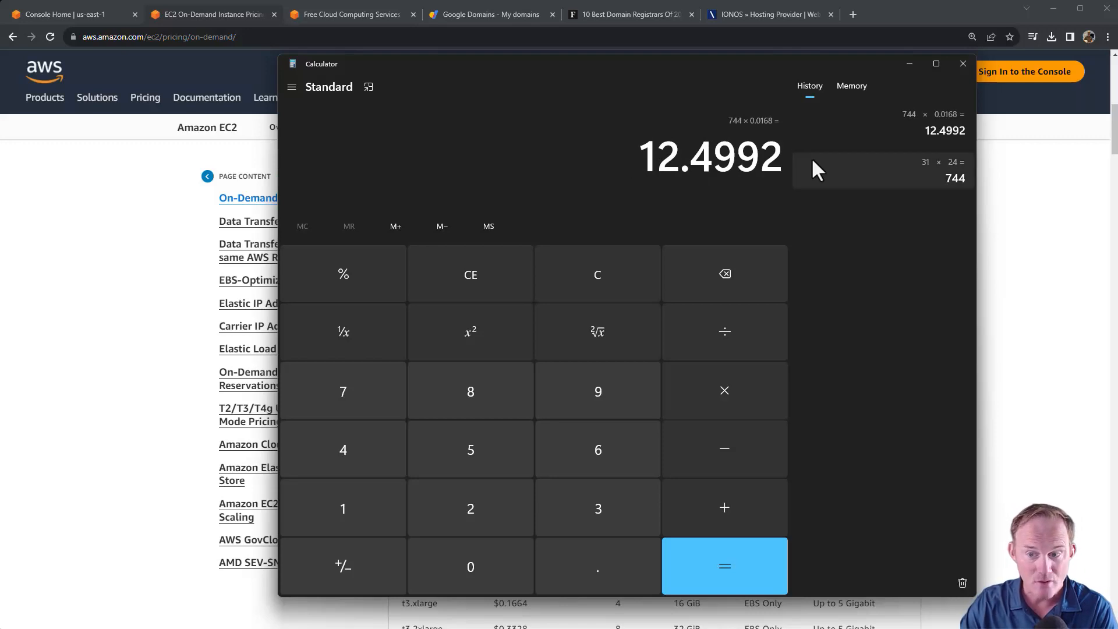
pyautogui.doubleClick(719, 158)
pyautogui.click(716, 163)
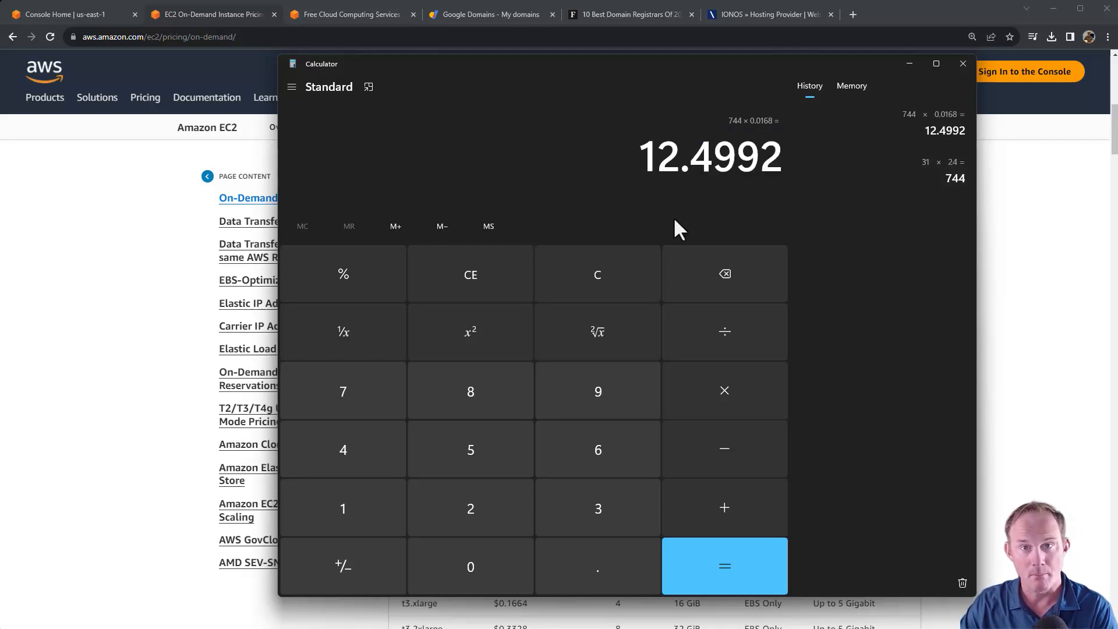
# Step: Clear the calculation and compute 0.0168 × 8 for eight hours of usage
pyautogui.click(603, 274)
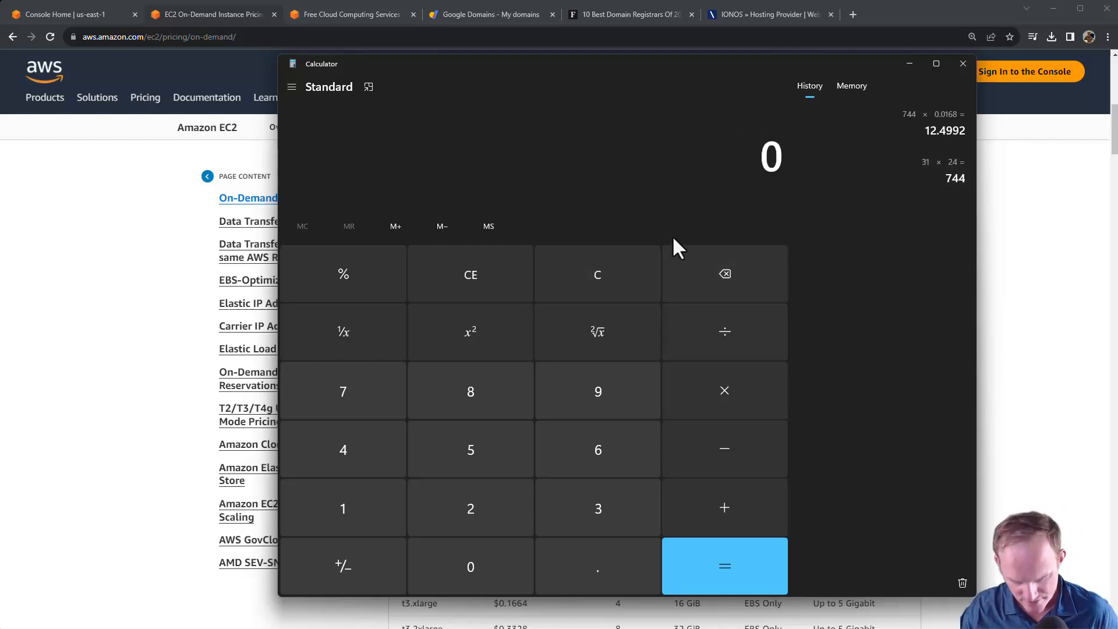
pyautogui.write('0.0168')
pyautogui.press('*')
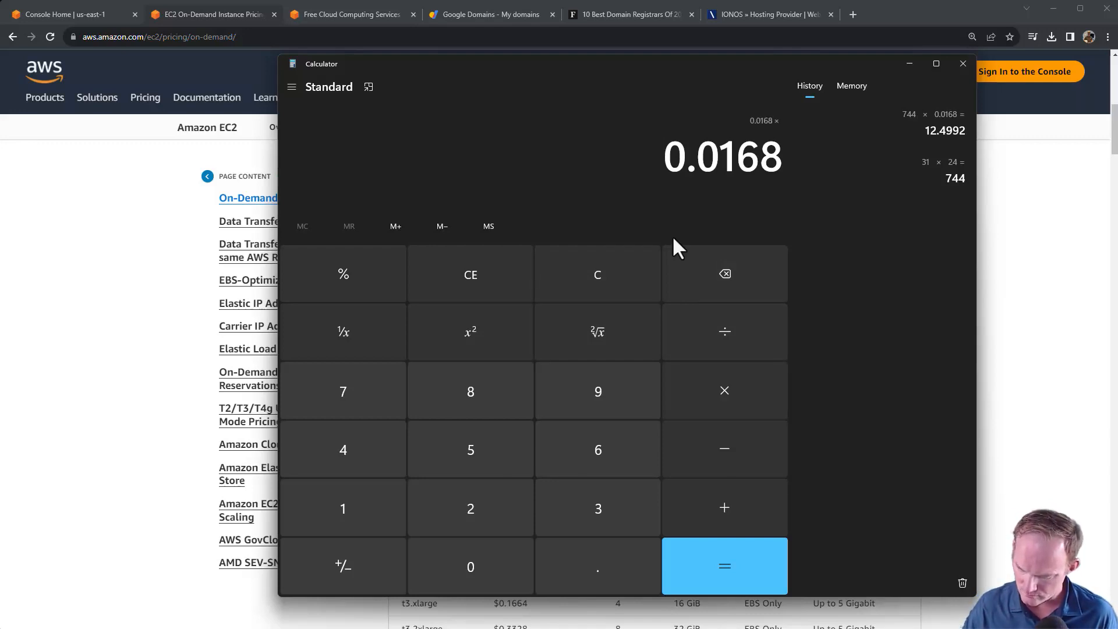
pyautogui.write('8')
pyautogui.press('Return')
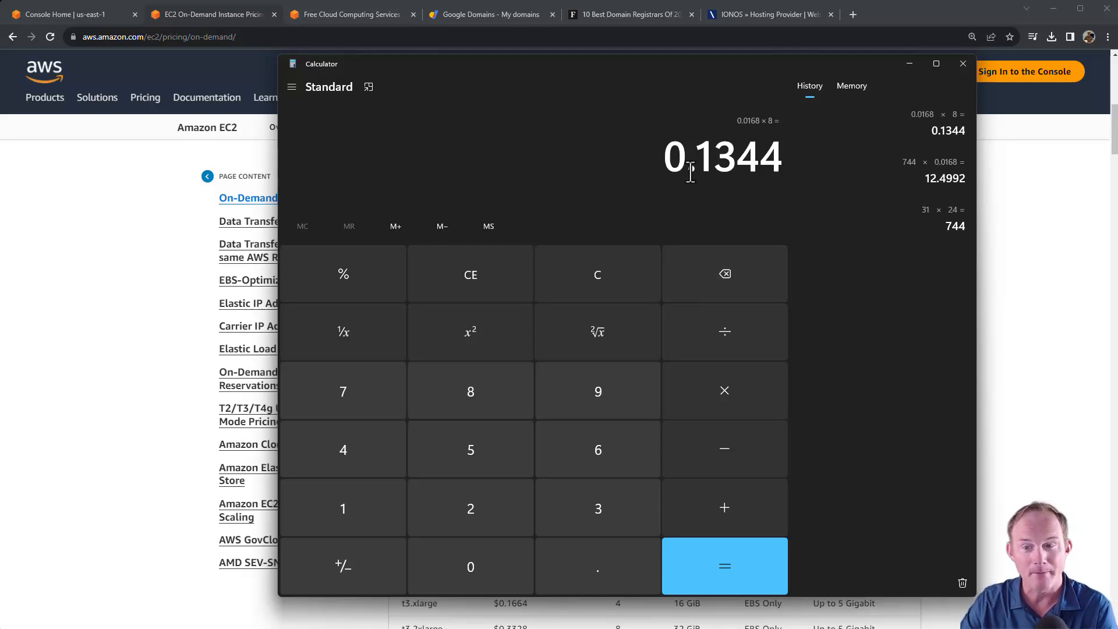
# Step: Go back to the browser's AWS Free Tier page and expand the Amazon EC2 offer's details
pyautogui.click(149, 336)
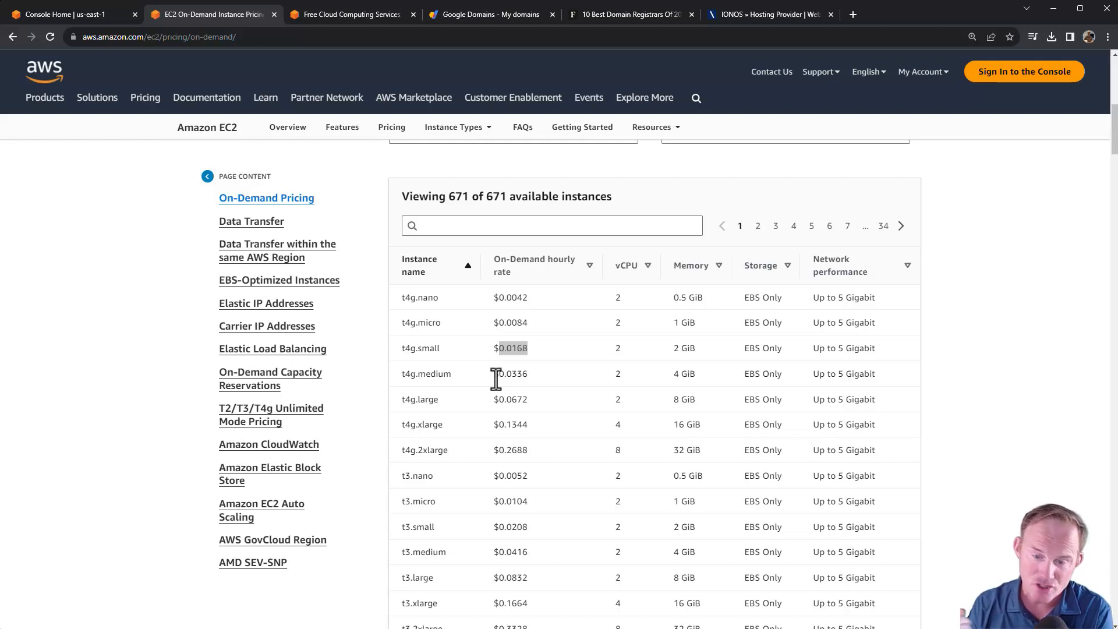
pyautogui.click(341, 9)
pyautogui.click(461, 397)
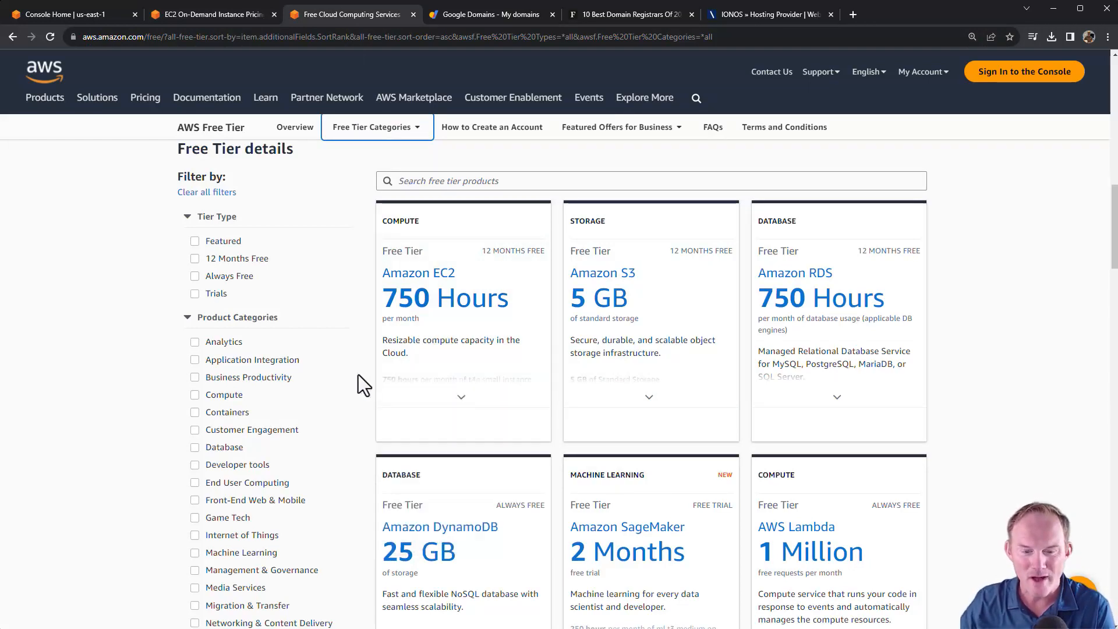
pyautogui.click(109, 372)
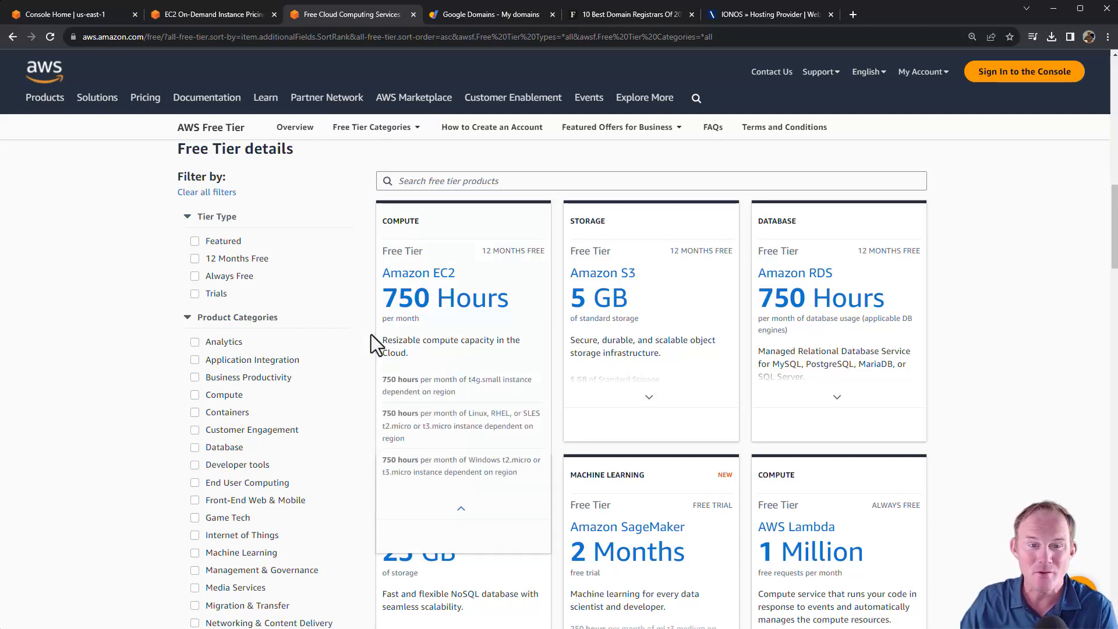
# Step: Switch to the AWS Console Home page, search for ec2 and open the EC2 service
pyautogui.click(207, 12)
pyautogui.click(93, 11)
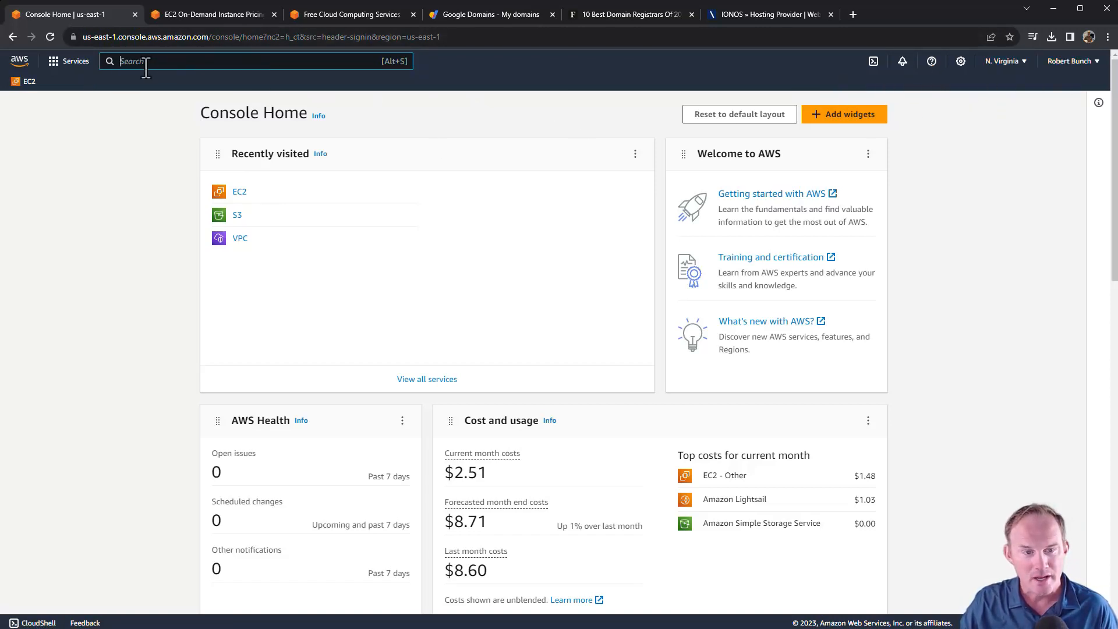
pyautogui.write('ec2')
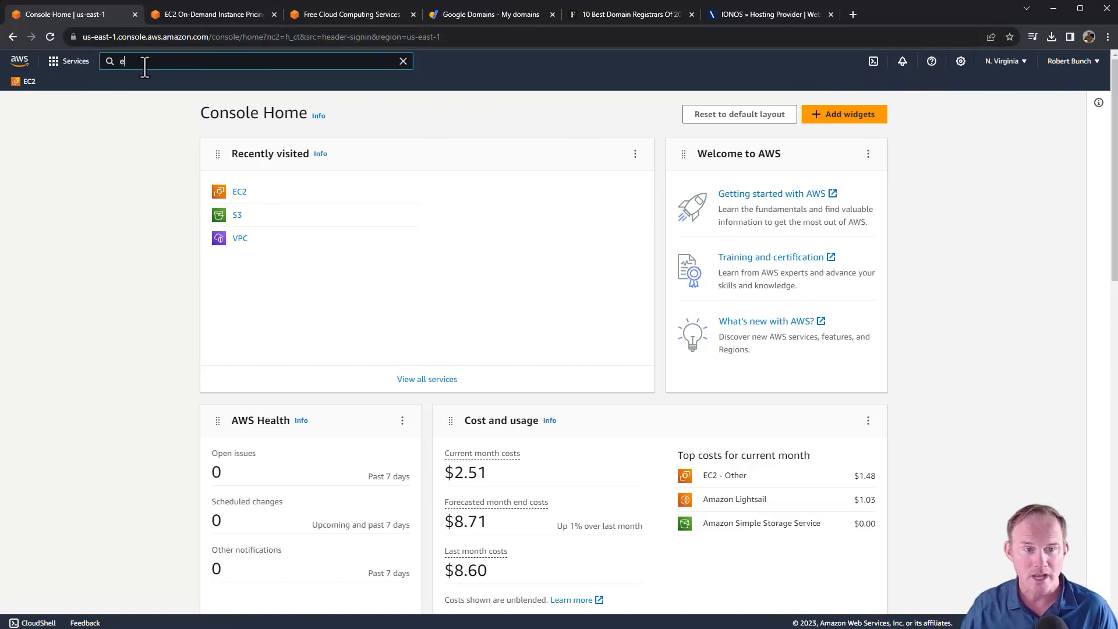
pyautogui.moveTo(294, 172)
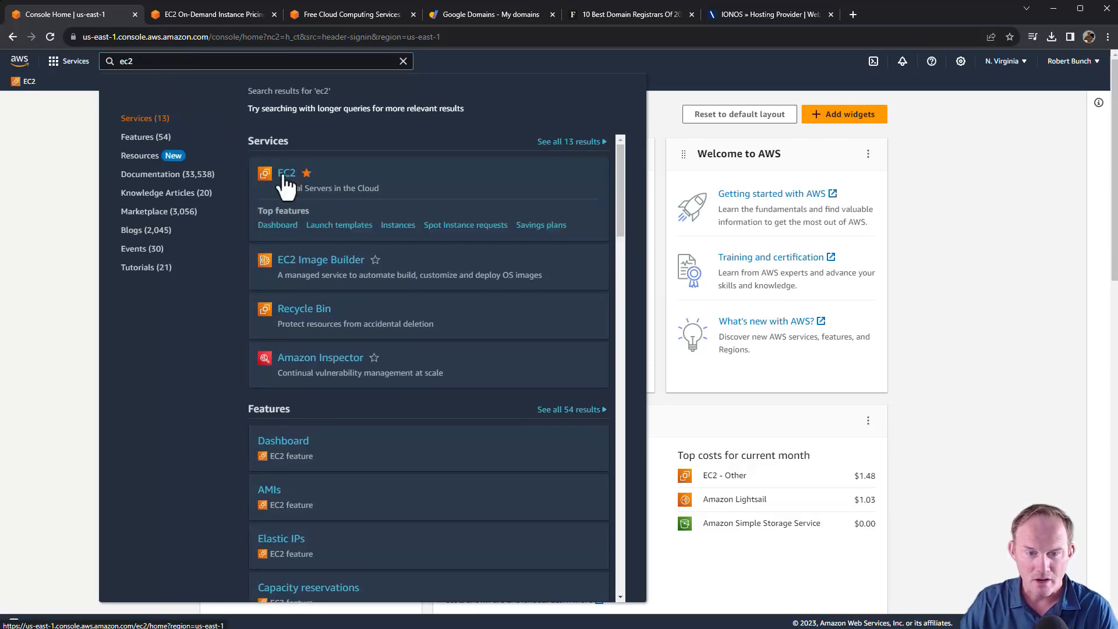
pyautogui.click(287, 174)
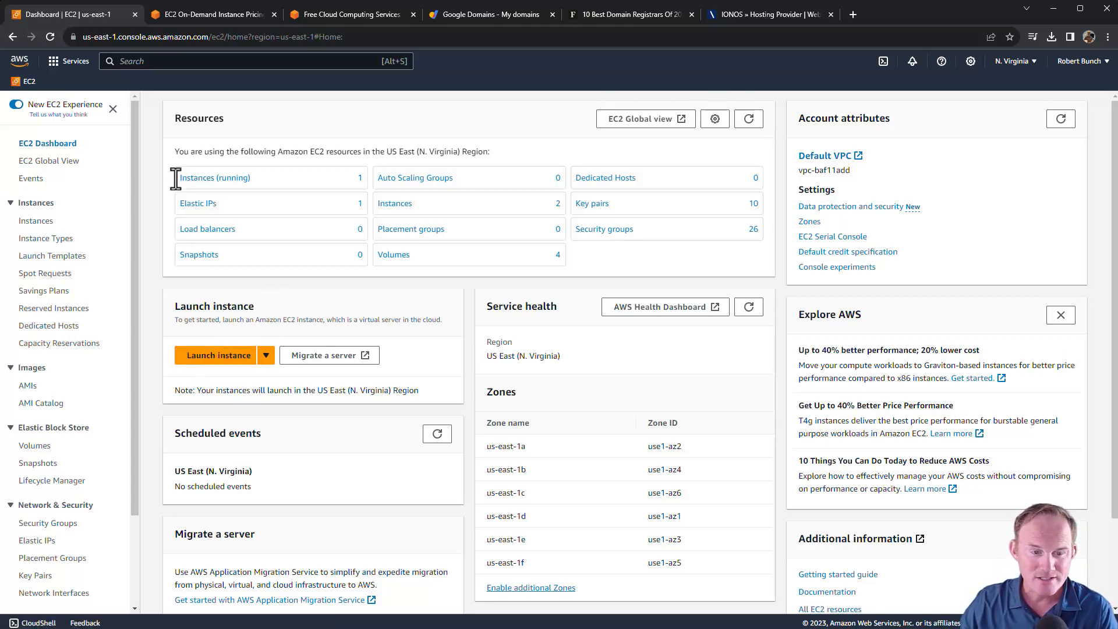
# Step: Highlight the running-instances entry on the EC2 Dashboard and open the Instances list
pyautogui.moveTo(175, 179); pyautogui.dragTo(251, 178)
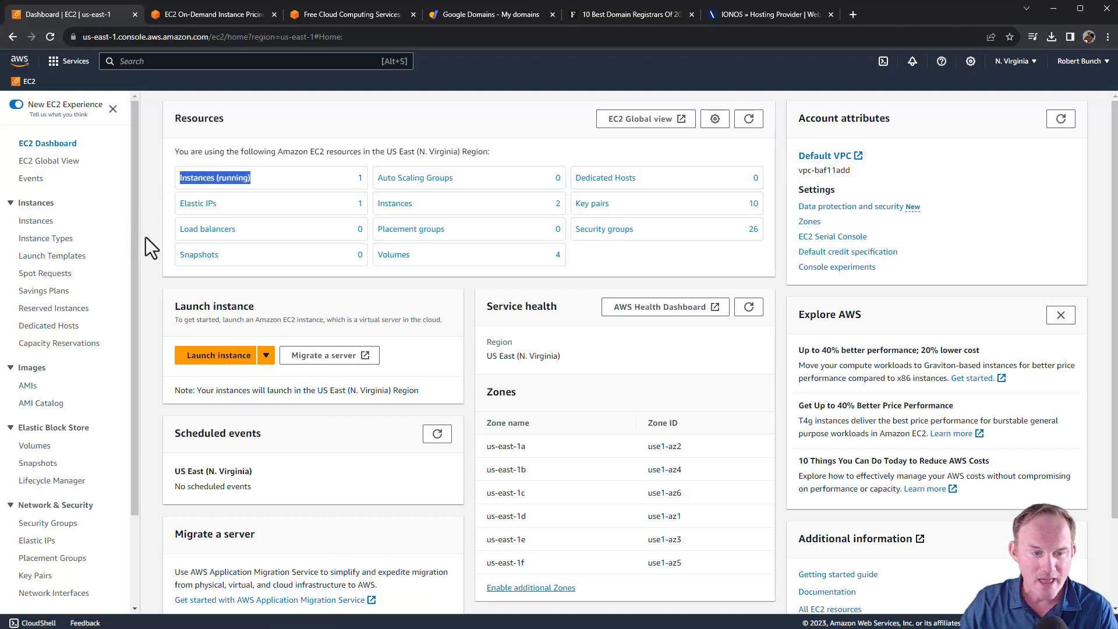
pyautogui.moveTo(74, 223); pyautogui.dragTo(15, 223)
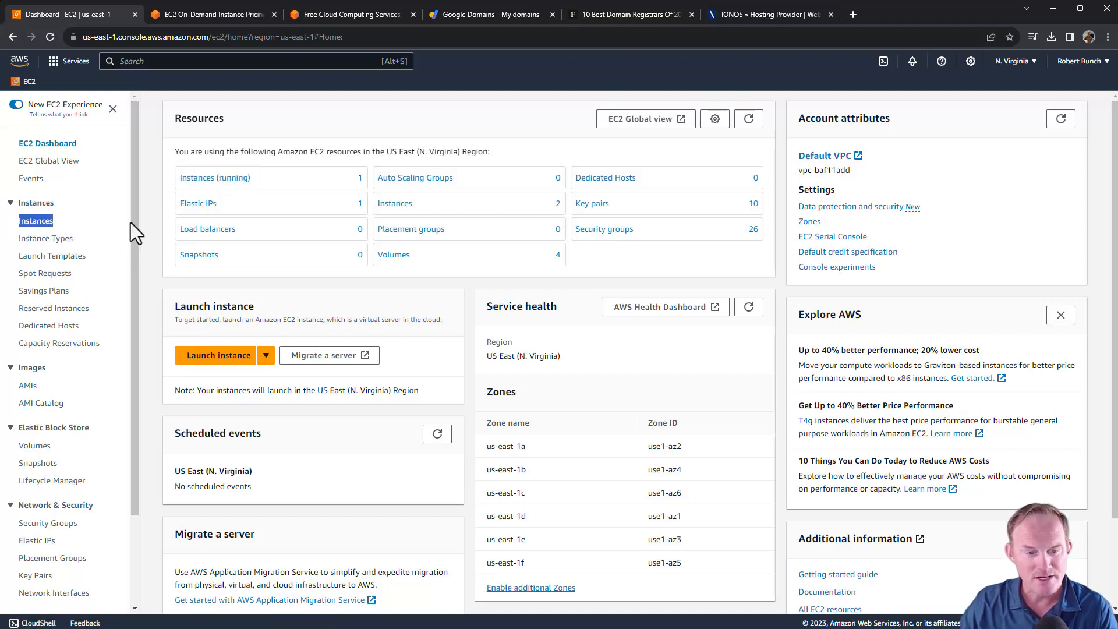
pyautogui.click(39, 222)
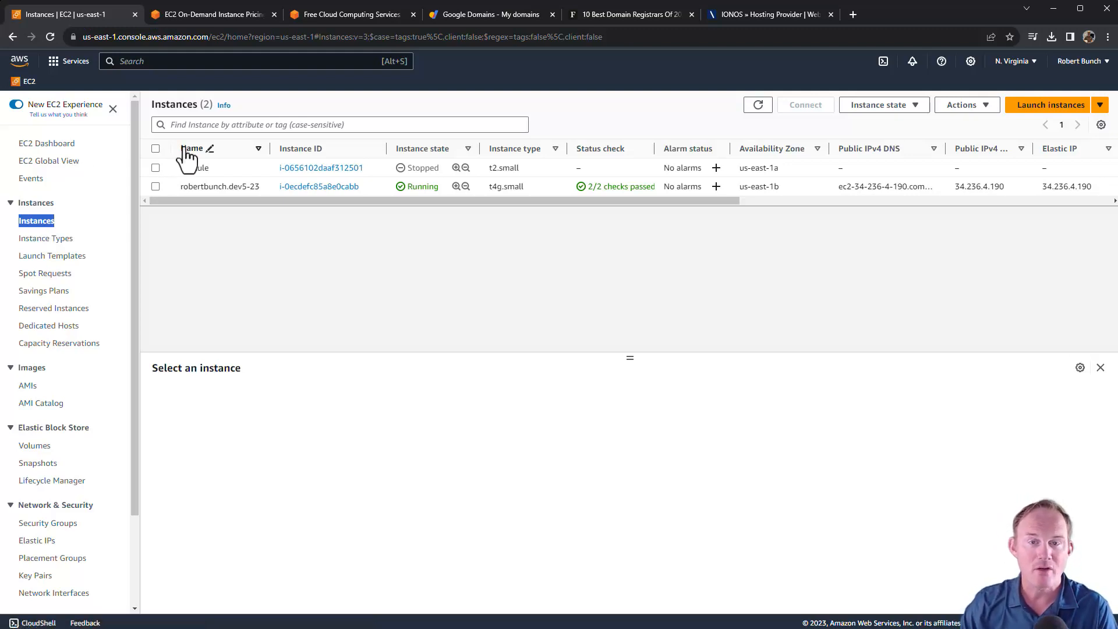
pyautogui.click(361, 276)
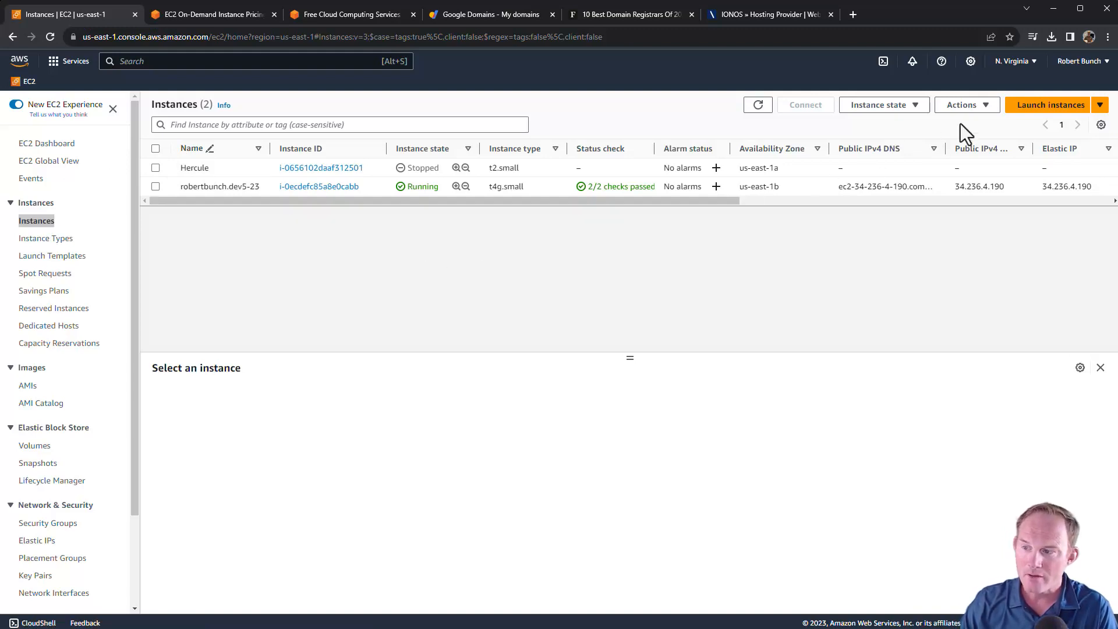
# Step: Start launching a new EC2 instance and name it JavaScript Deploy Server
pyautogui.click(1051, 107)
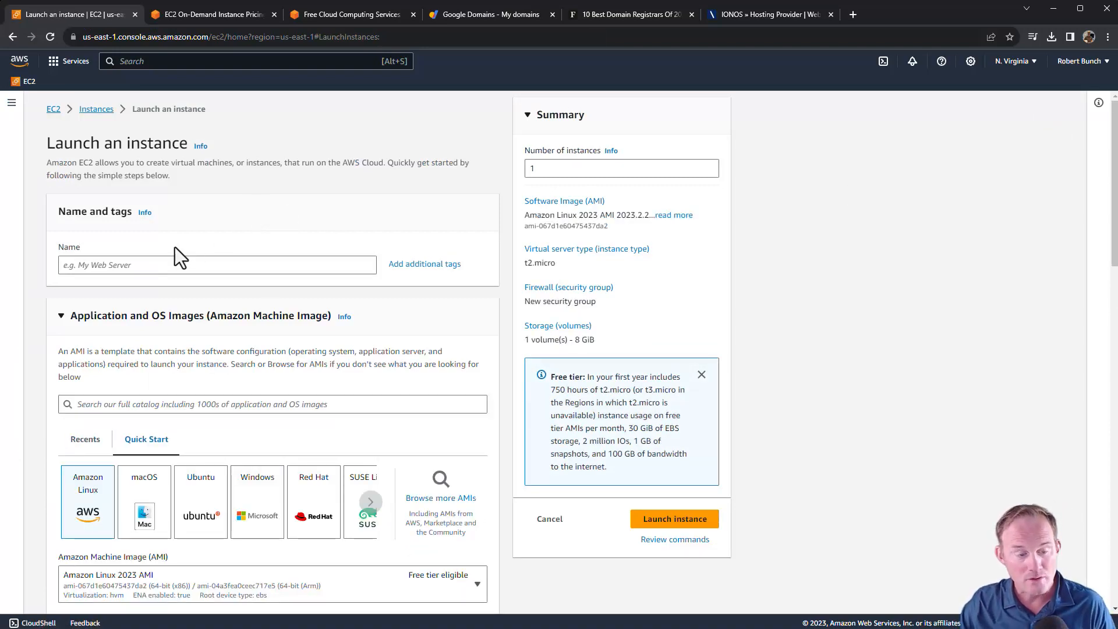
pyautogui.moveTo(58, 212); pyautogui.dragTo(131, 213)
pyautogui.click(133, 265)
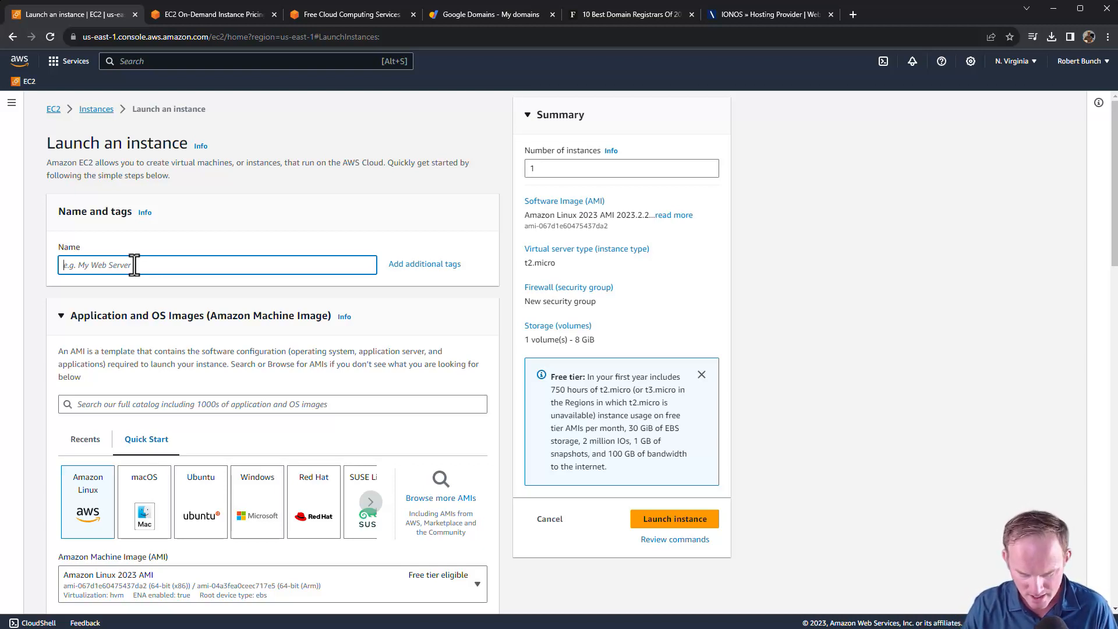
pyautogui.write('Ja')
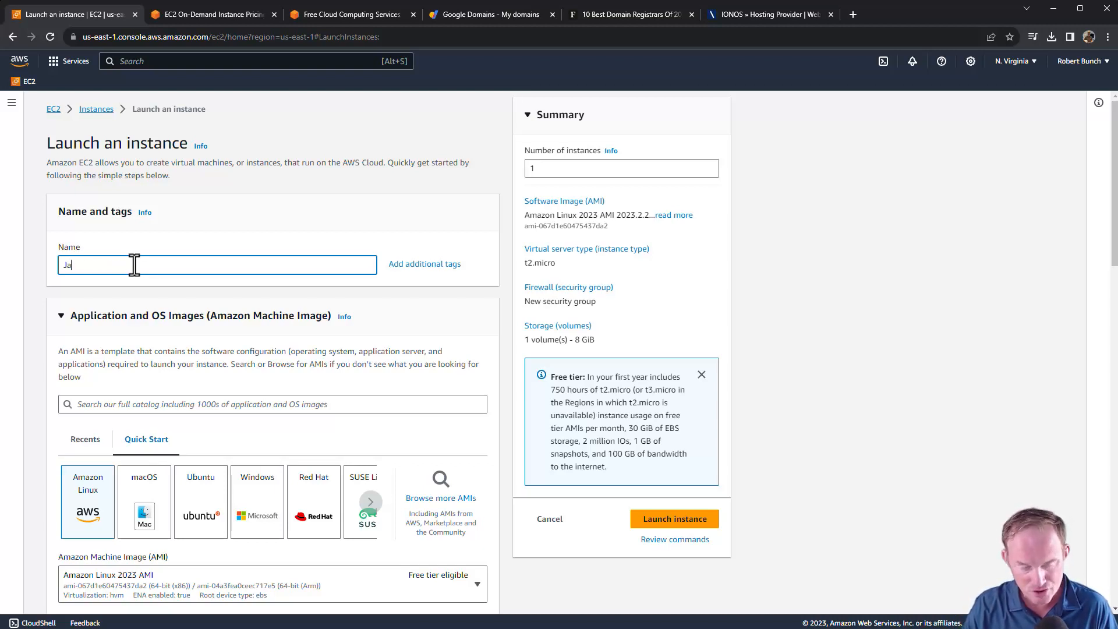
pyautogui.write('vaScript Deploy Server')
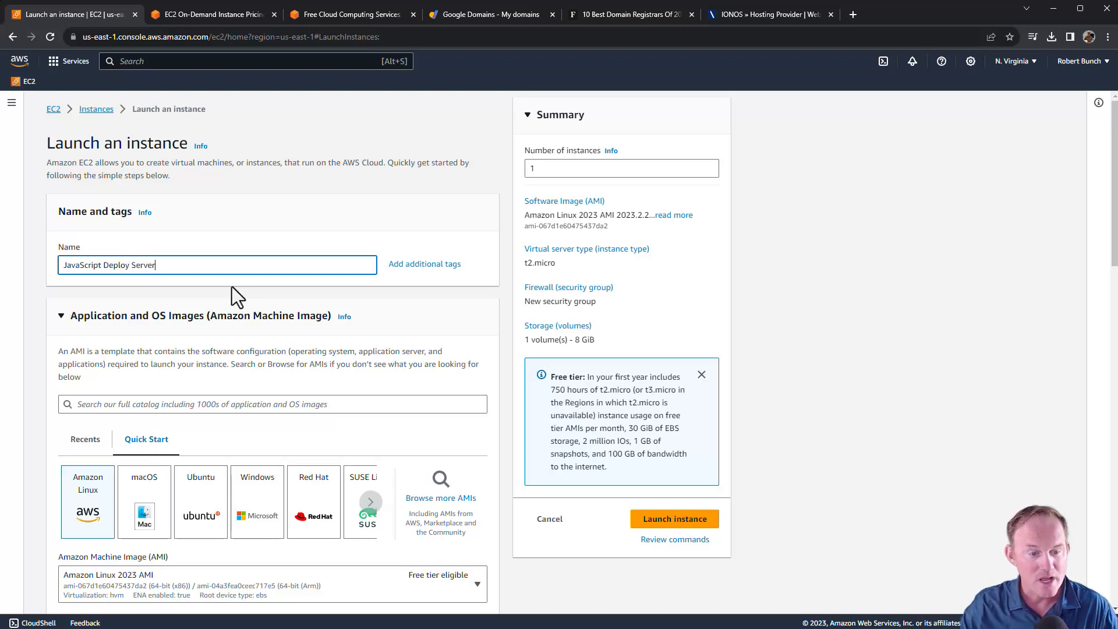
pyautogui.moveTo(189, 268); pyautogui.dragTo(26, 279)
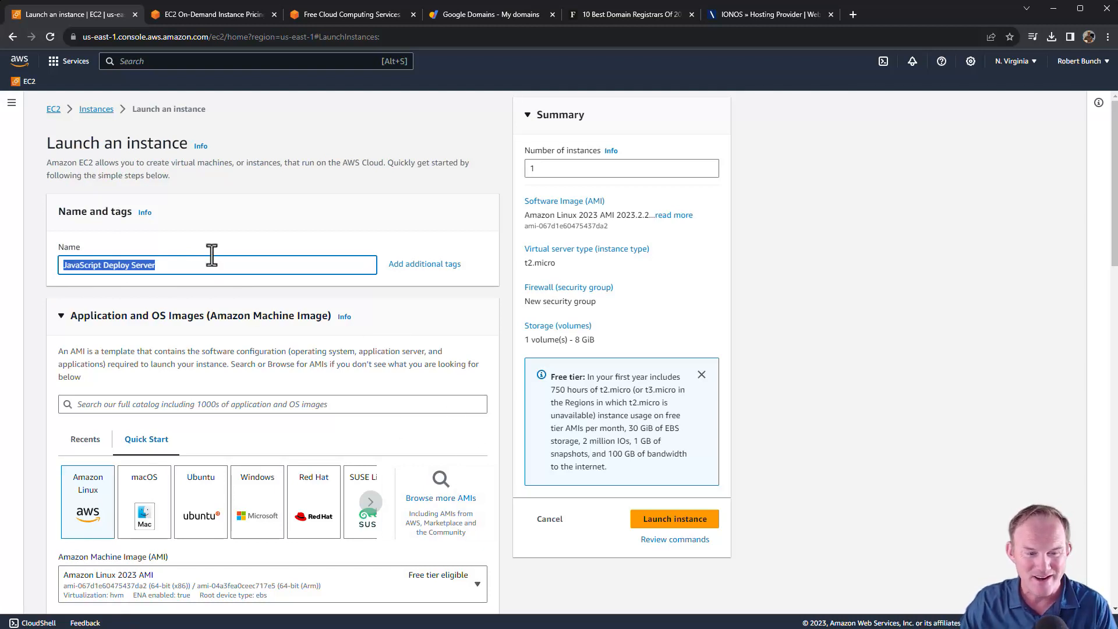
# Step: Choose Ubuntu as the quick-start operating system image for the new instance
pyautogui.scroll(-2, 207, 290)
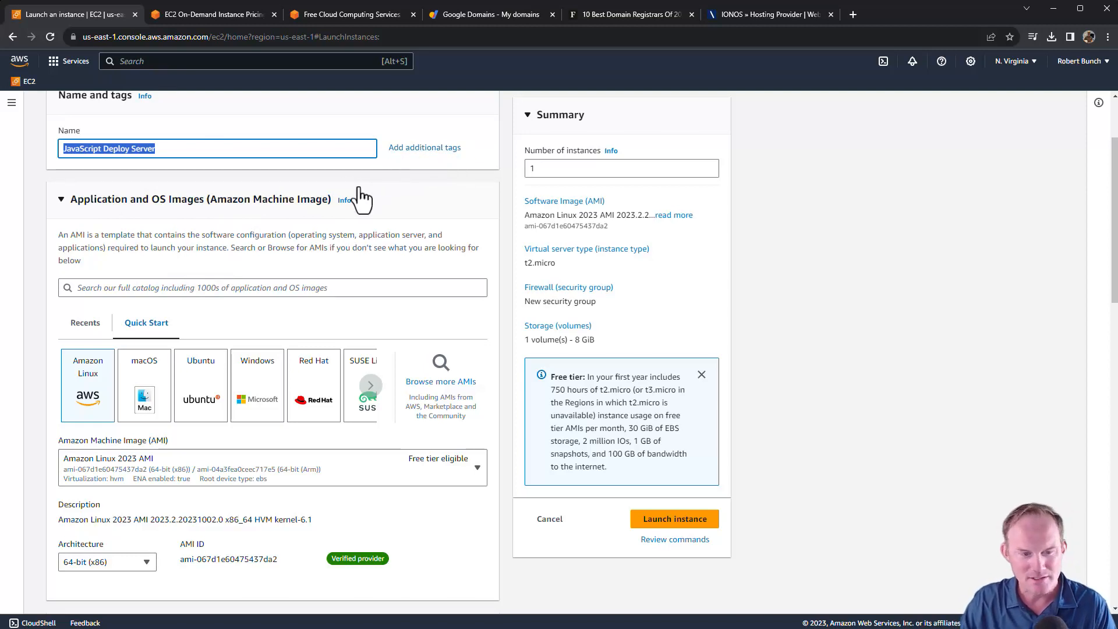
pyautogui.scroll(-1, 208, 210)
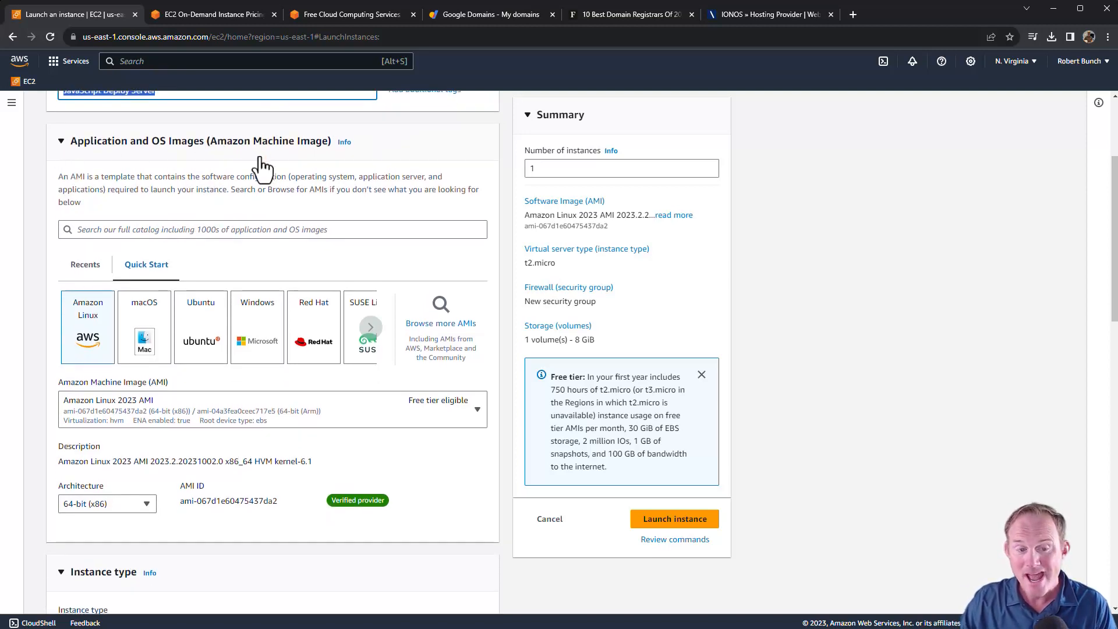
pyautogui.scroll(-1, 170, 173)
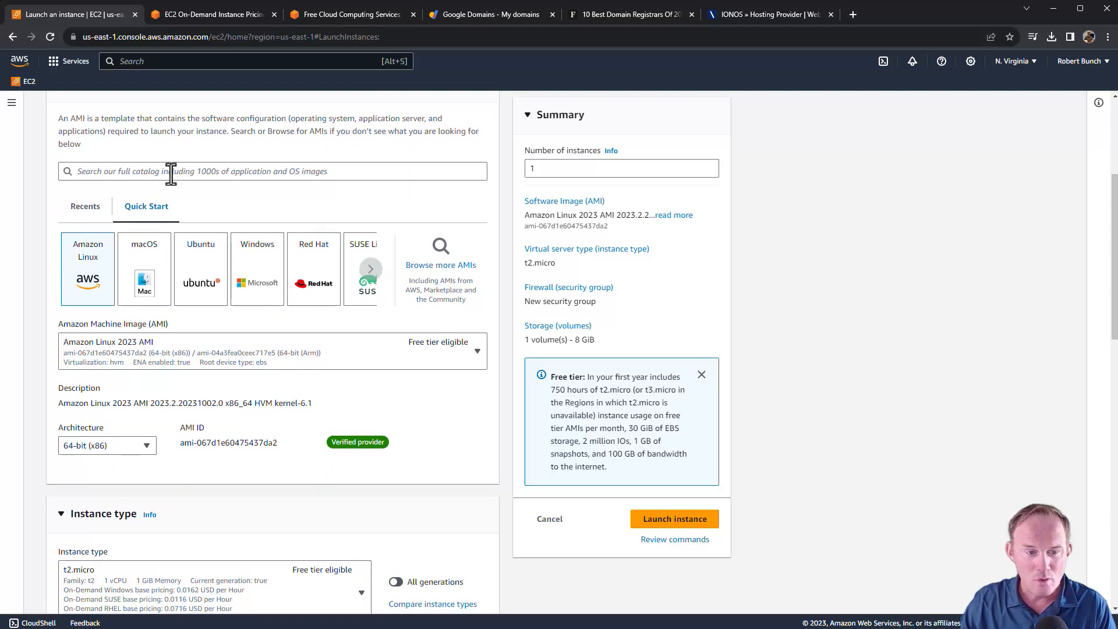
pyautogui.click(169, 172)
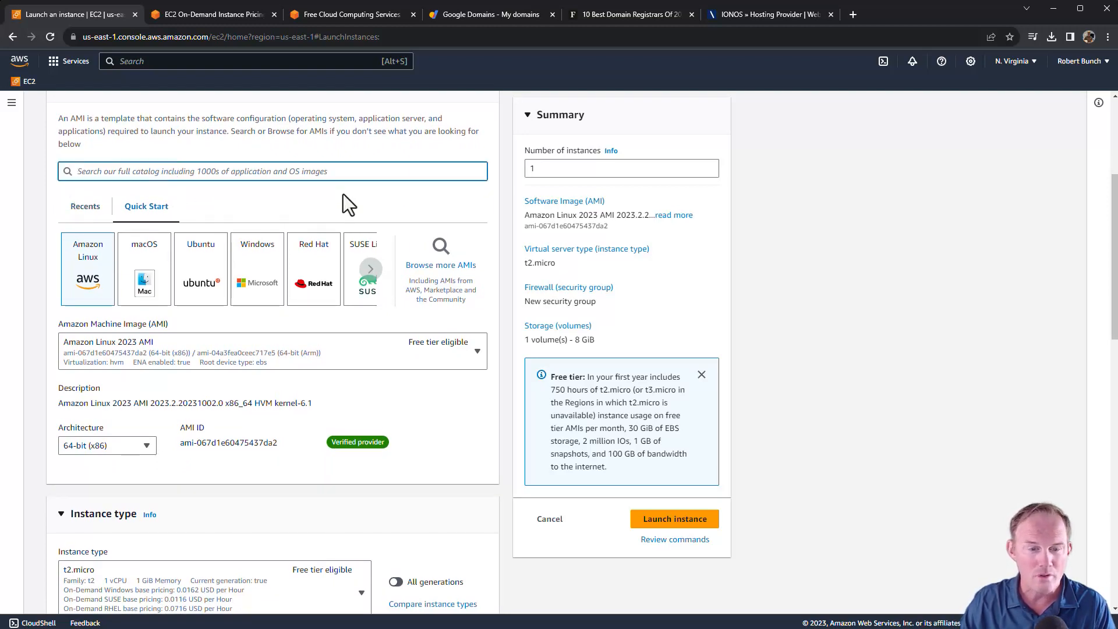
pyautogui.scroll(-1, 349, 210)
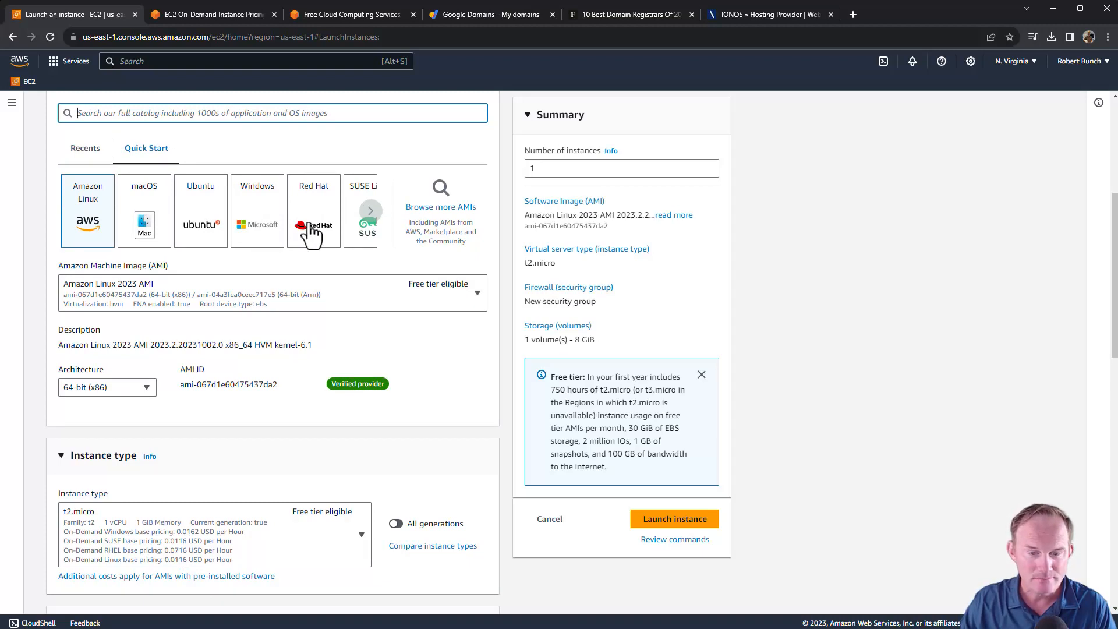
pyautogui.click(292, 103)
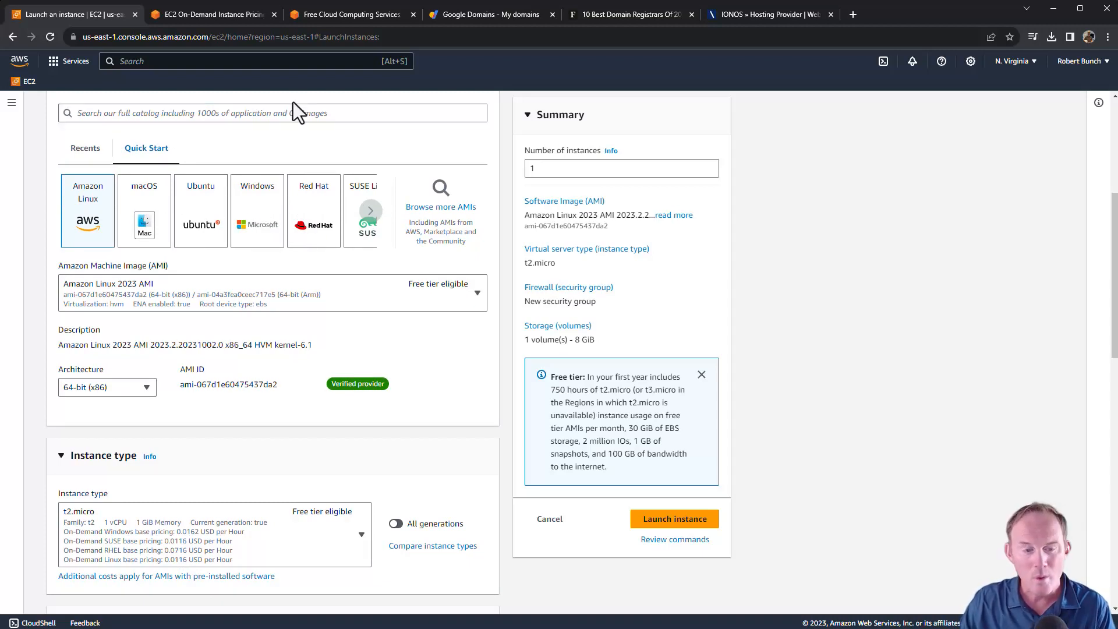
pyautogui.click(201, 220)
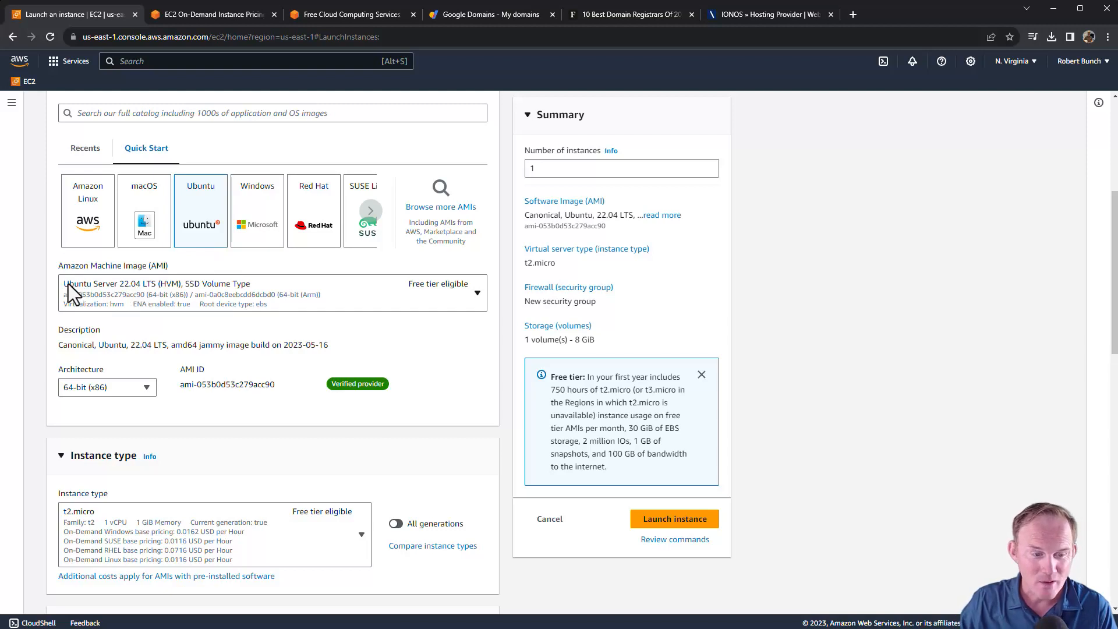
# Step: Review the Ubuntu machine images offered for the new instance
pyautogui.click(117, 286)
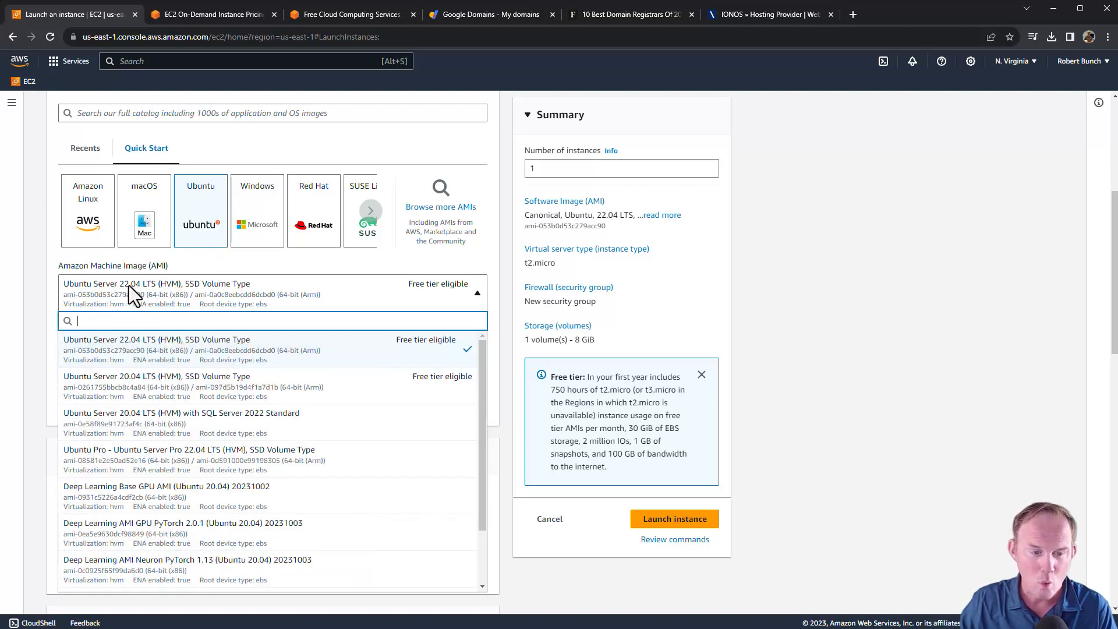
pyautogui.click(264, 141)
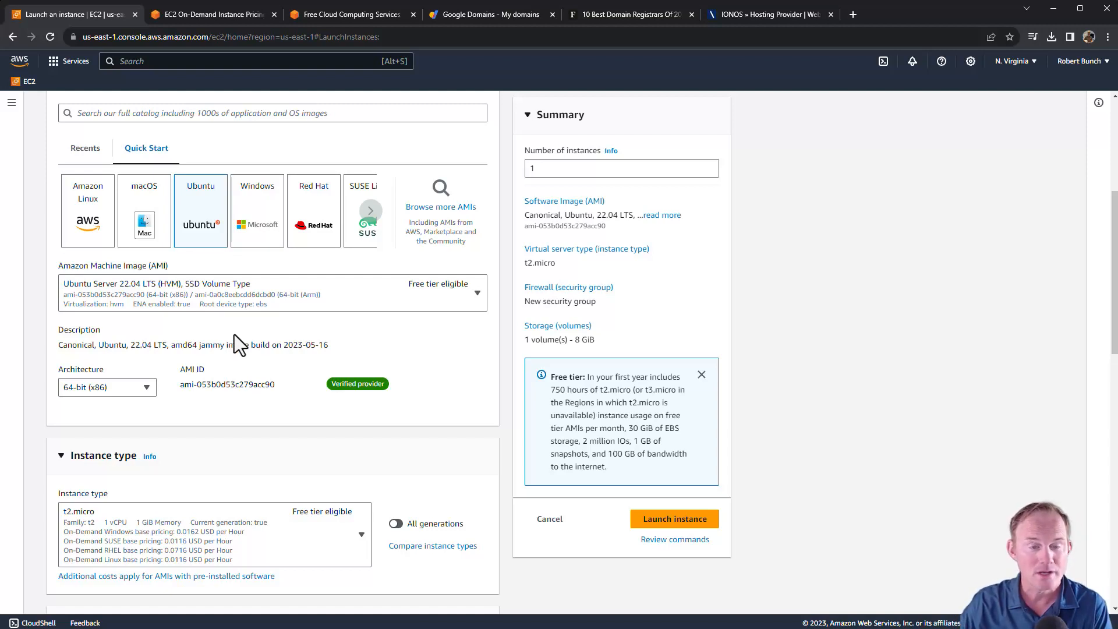
# Step: Try the Red Hat and SUSE Linux images, then switch back to Ubuntu and accept the settings override
pyautogui.click(313, 220)
pyautogui.click(356, 211)
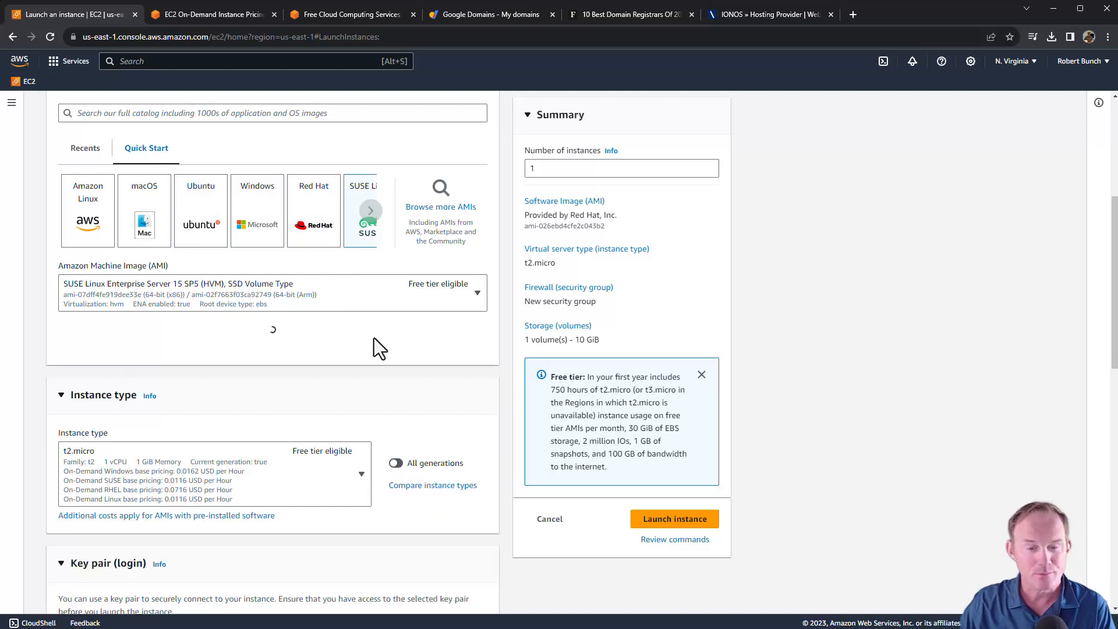
pyautogui.click(198, 219)
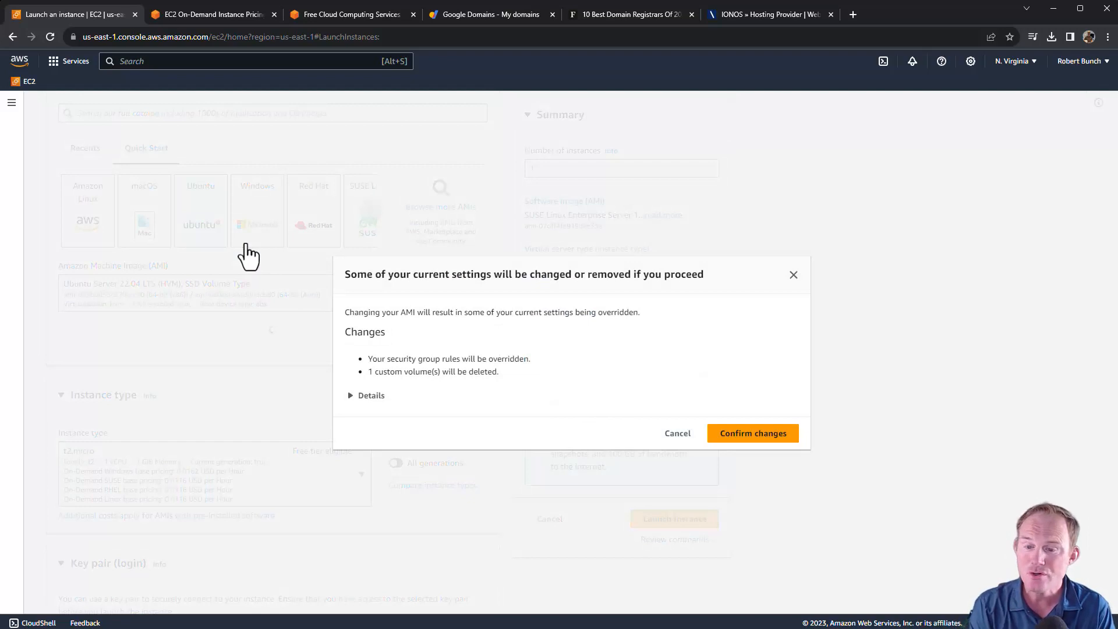
pyautogui.click(727, 435)
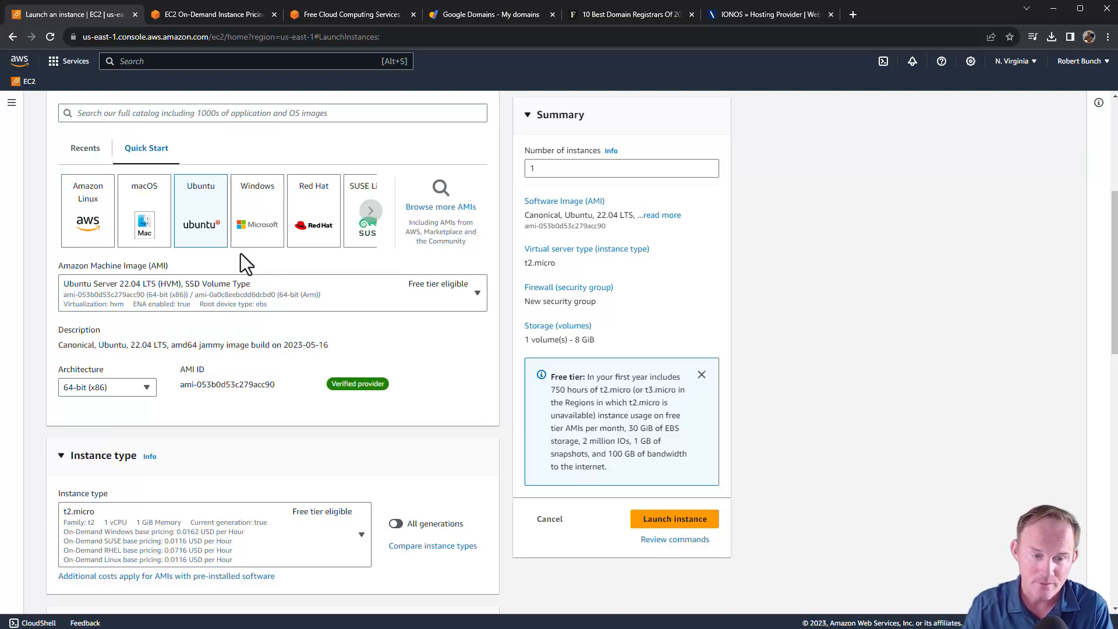
# Step: Check which Ubuntu machine images are free tier eligible and which architectures are available
pyautogui.click(469, 288)
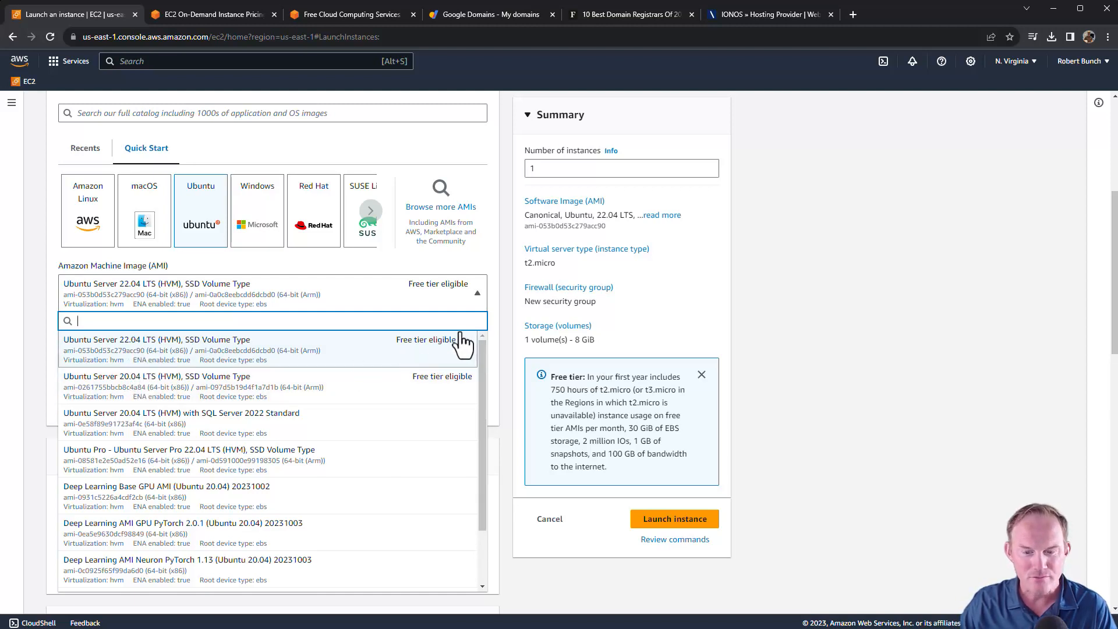
pyautogui.click(47, 314)
pyautogui.scroll(-2, 52, 362)
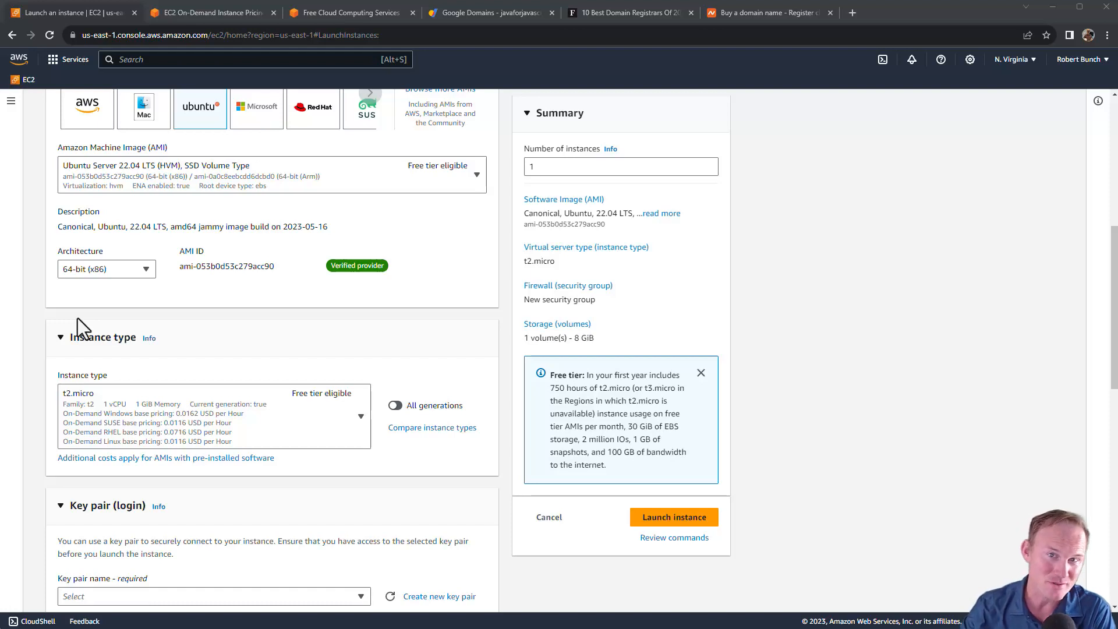
pyautogui.click(100, 271)
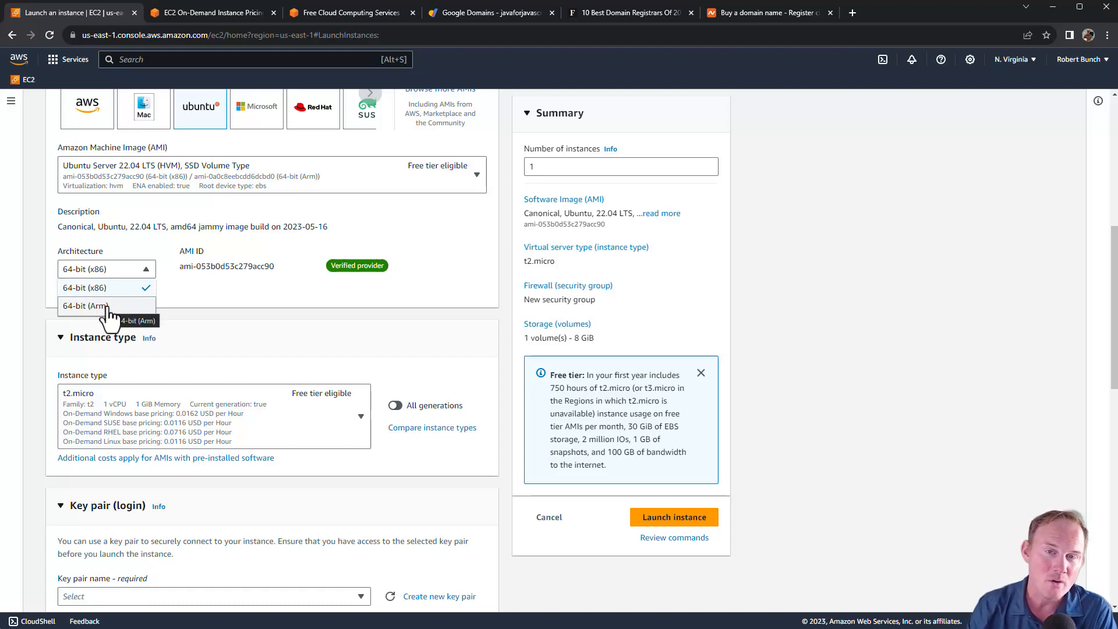
pyautogui.click(228, 334)
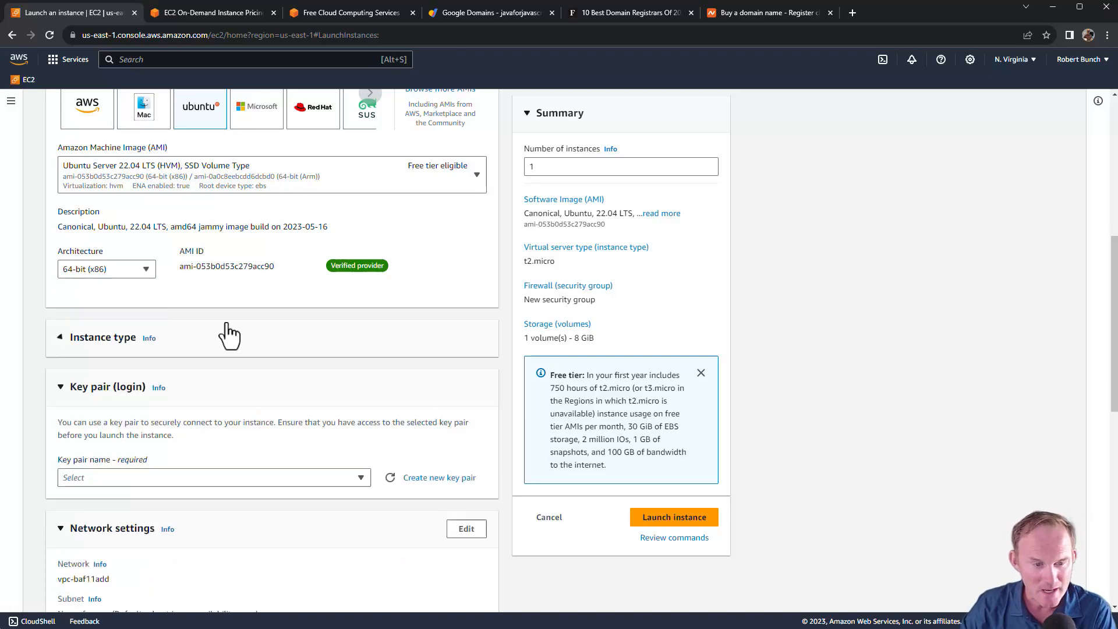
pyautogui.click(228, 333)
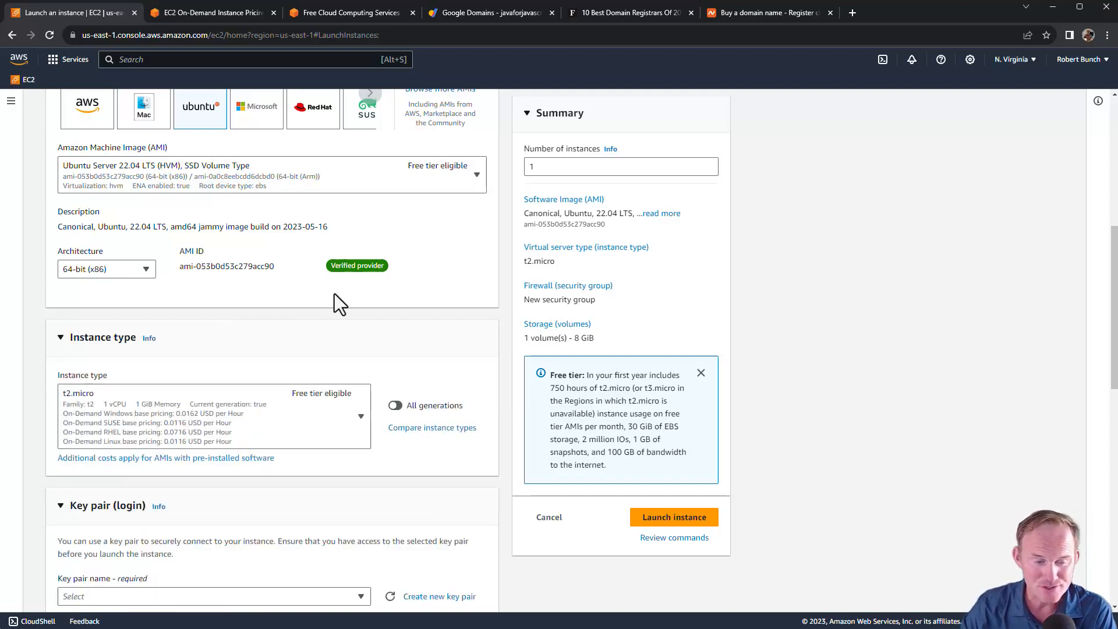
# Step: View the available instance types, then expand the Amazon EC2 offer on the AWS Free Tier page and highlight t2.micro
pyautogui.scroll(-1, 333, 294)
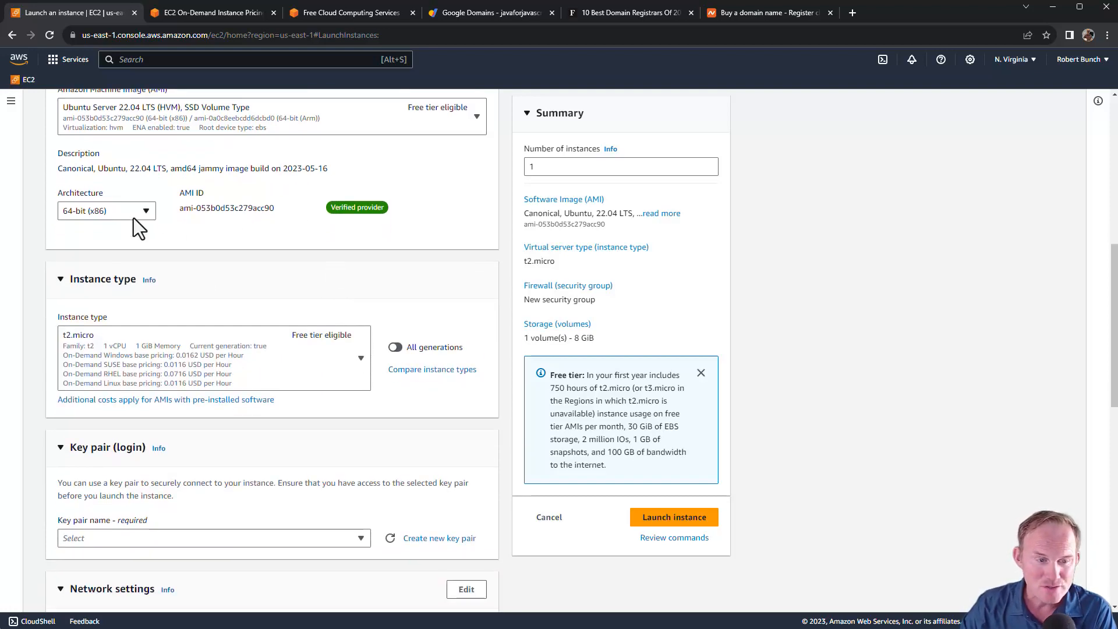
pyautogui.click(351, 362)
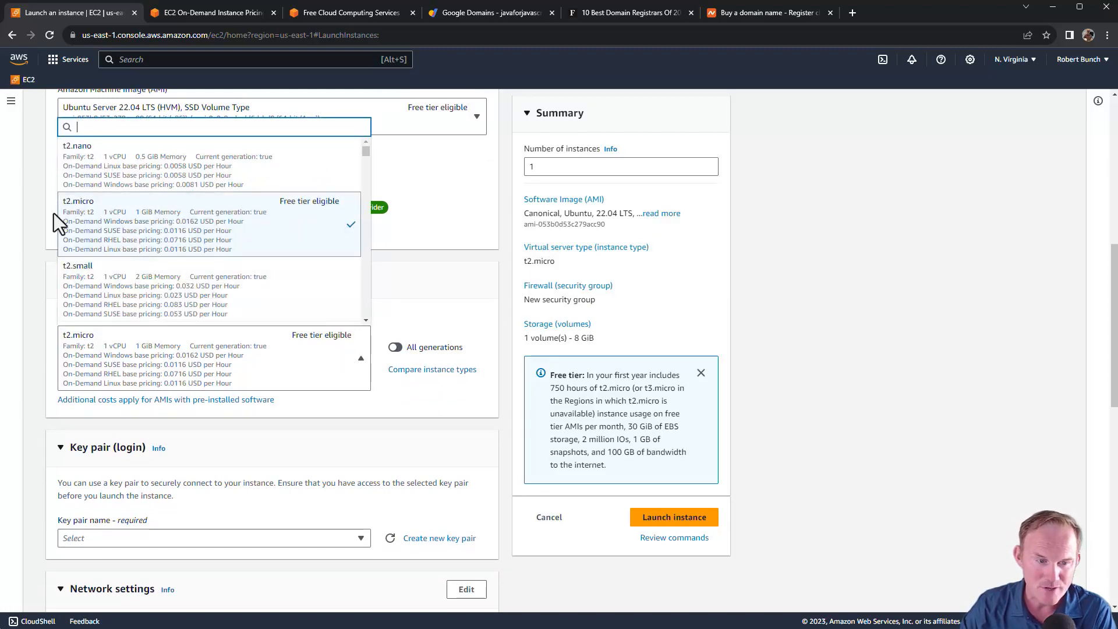
pyautogui.click(328, 15)
pyautogui.scroll(-20, 274, 402)
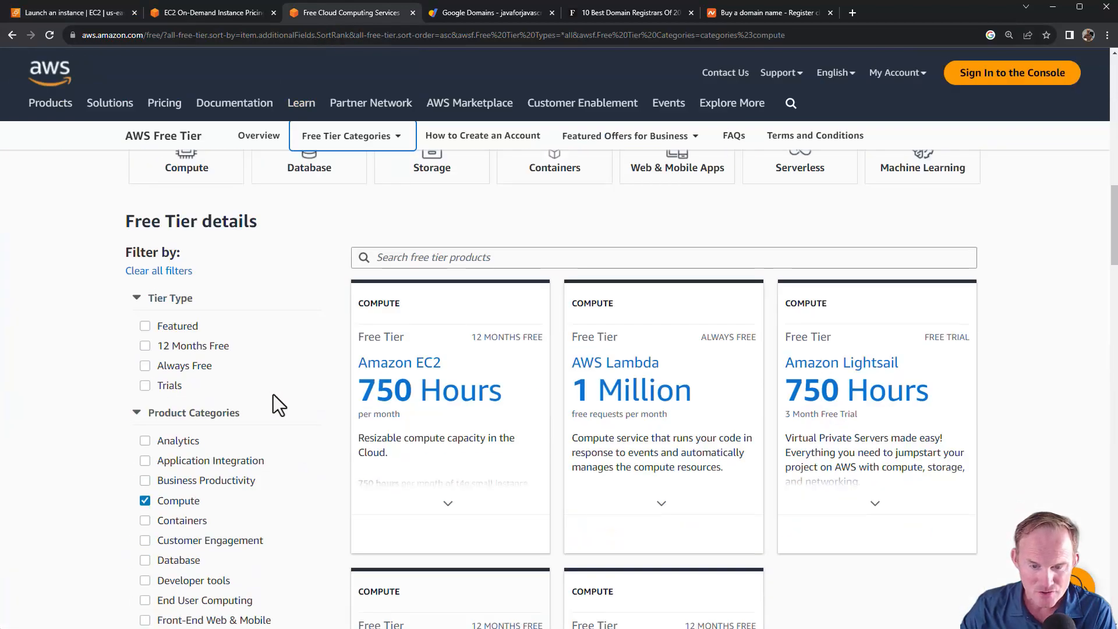
pyautogui.click(410, 305)
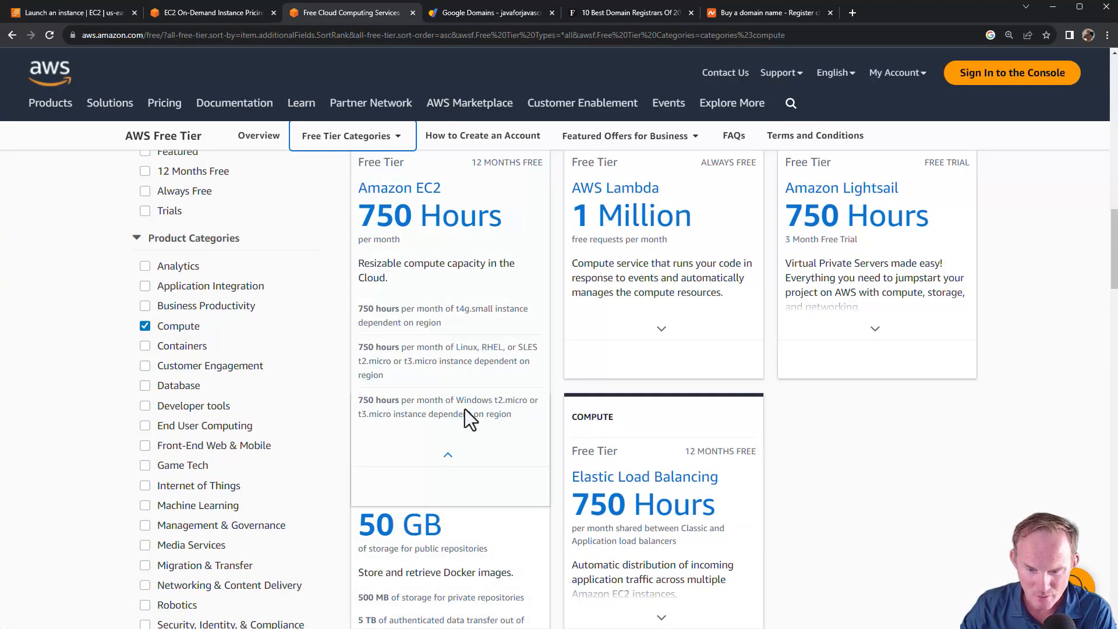
pyautogui.moveTo(494, 402); pyautogui.dragTo(526, 400)
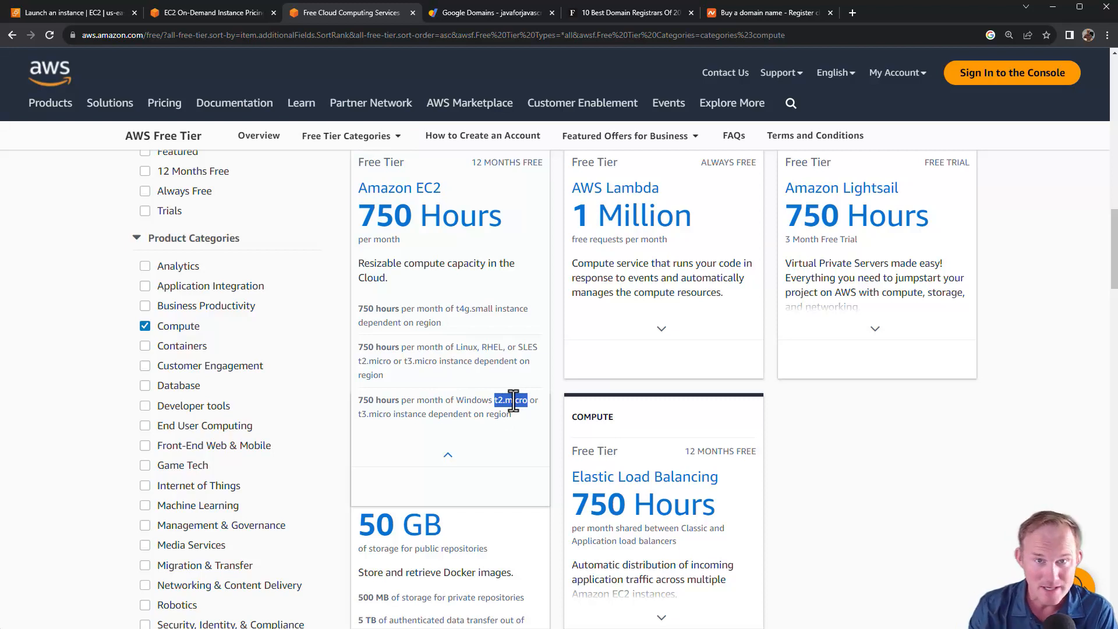
pyautogui.click(512, 401)
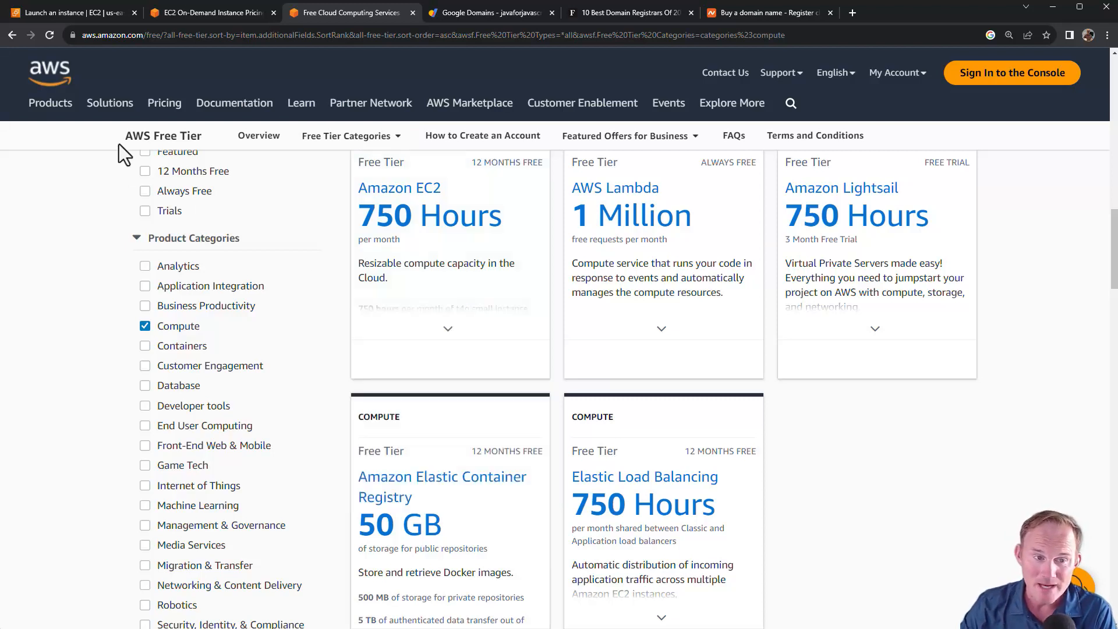
# Step: Return to the instance launch page and set the architecture to 64-bit (Arm)
pyautogui.click(98, 9)
pyautogui.click(360, 355)
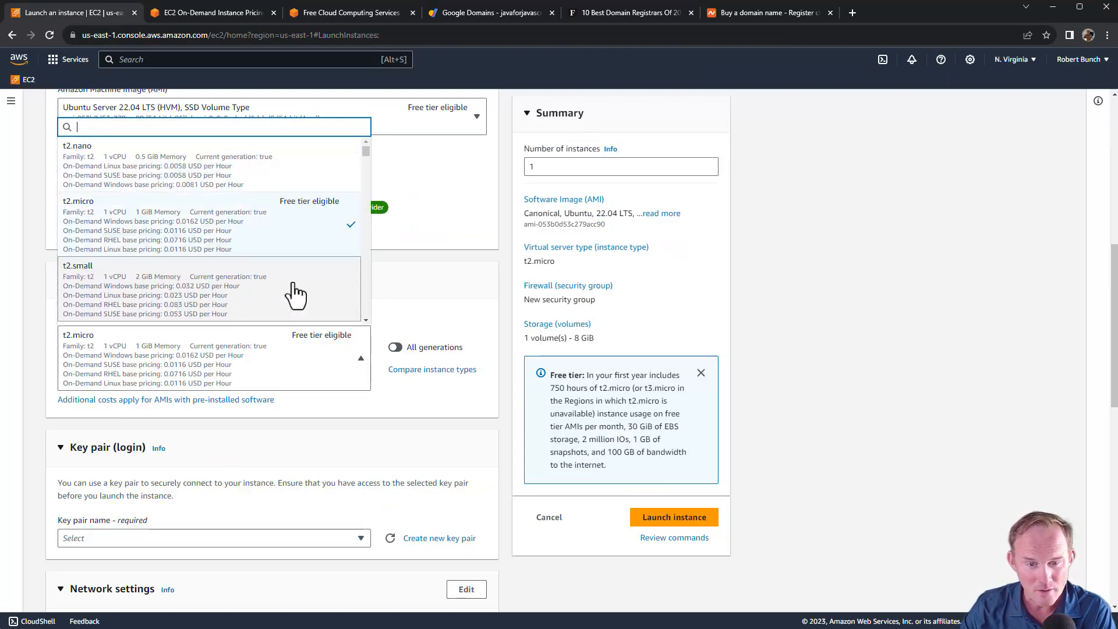
pyautogui.scroll(5, 294, 294)
pyautogui.scroll(-4, 433, 420)
pyautogui.click(392, 394)
pyautogui.click(117, 326)
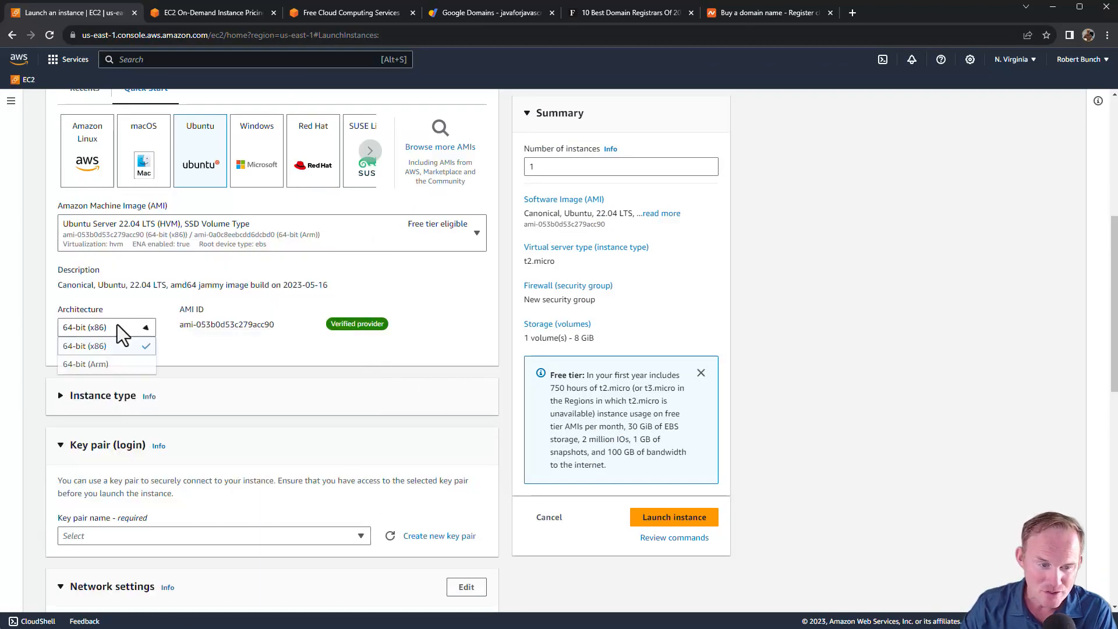
pyautogui.click(117, 366)
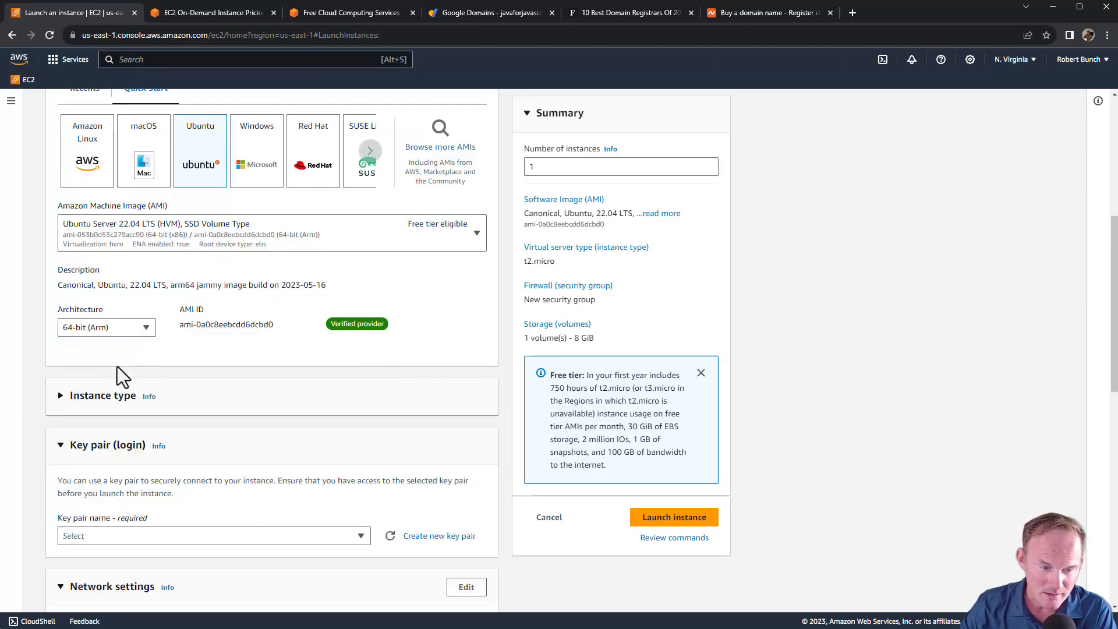
# Step: Change the instance type to t4g.small
pyautogui.click(123, 396)
pyautogui.scroll(-4, 124, 401)
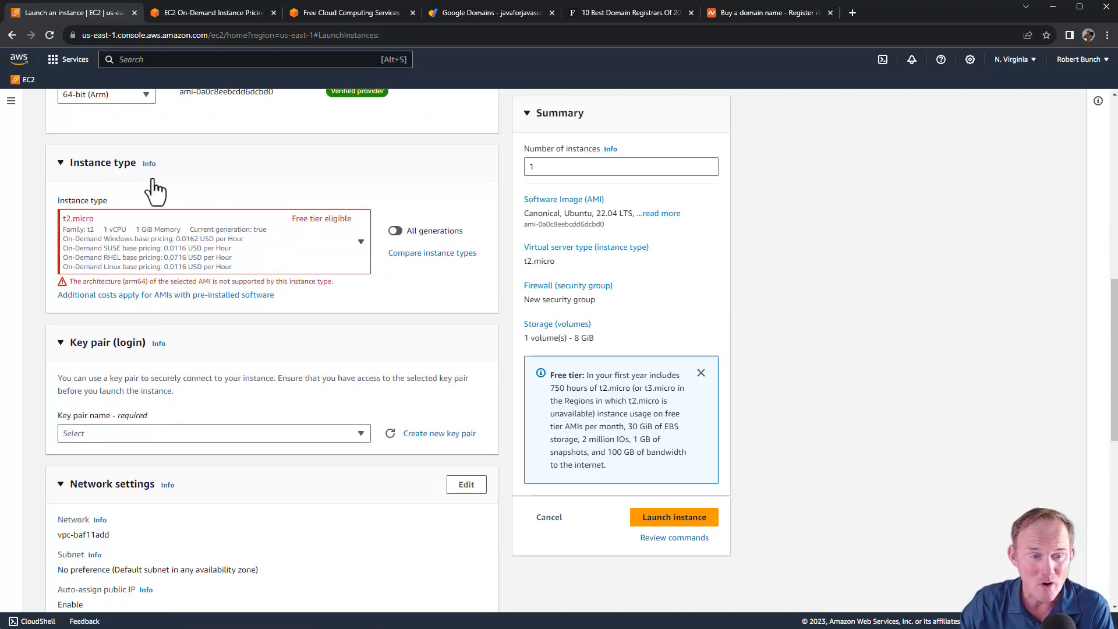
pyautogui.click(358, 244)
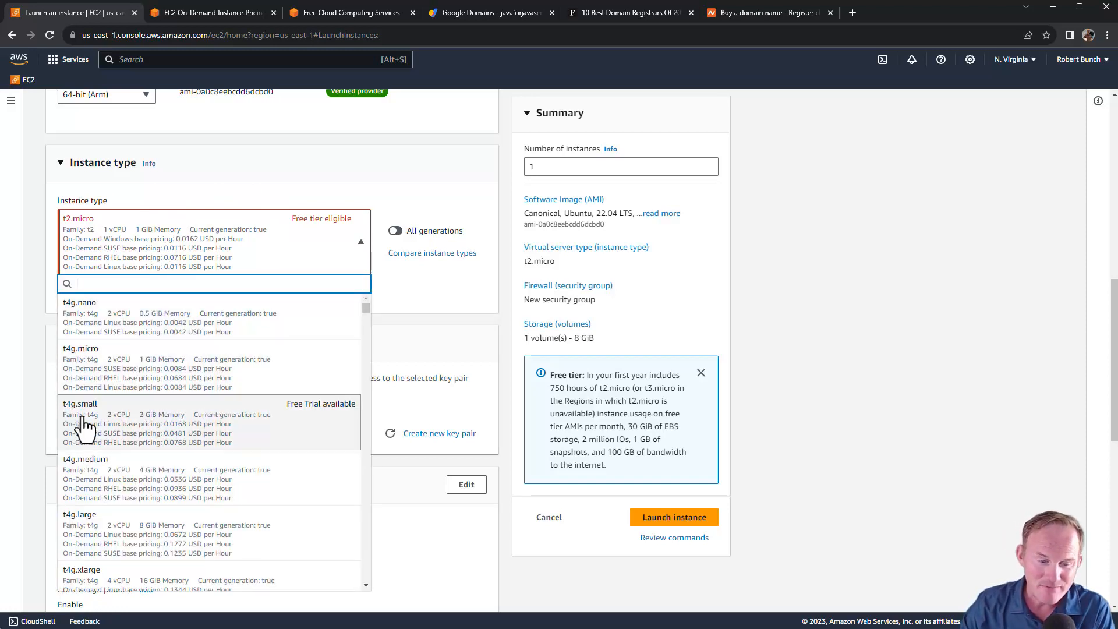
pyautogui.click(175, 434)
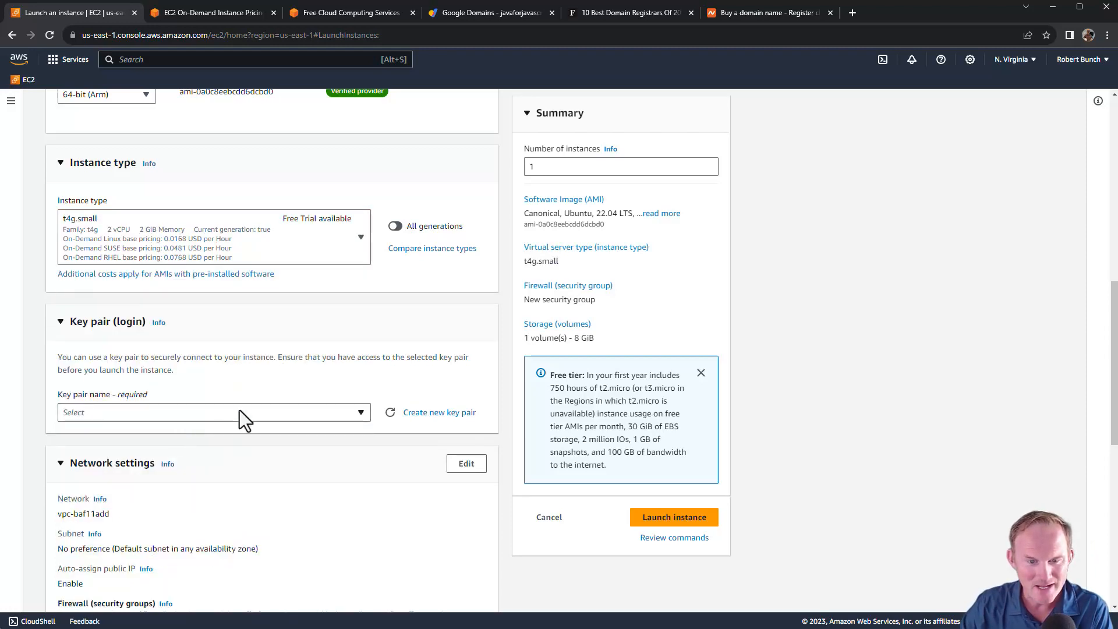
# Step: Check the 12-month term and t4g.small in the Free Tier page's Amazon EC2 offer, then return to the launch page
pyautogui.click(341, 13)
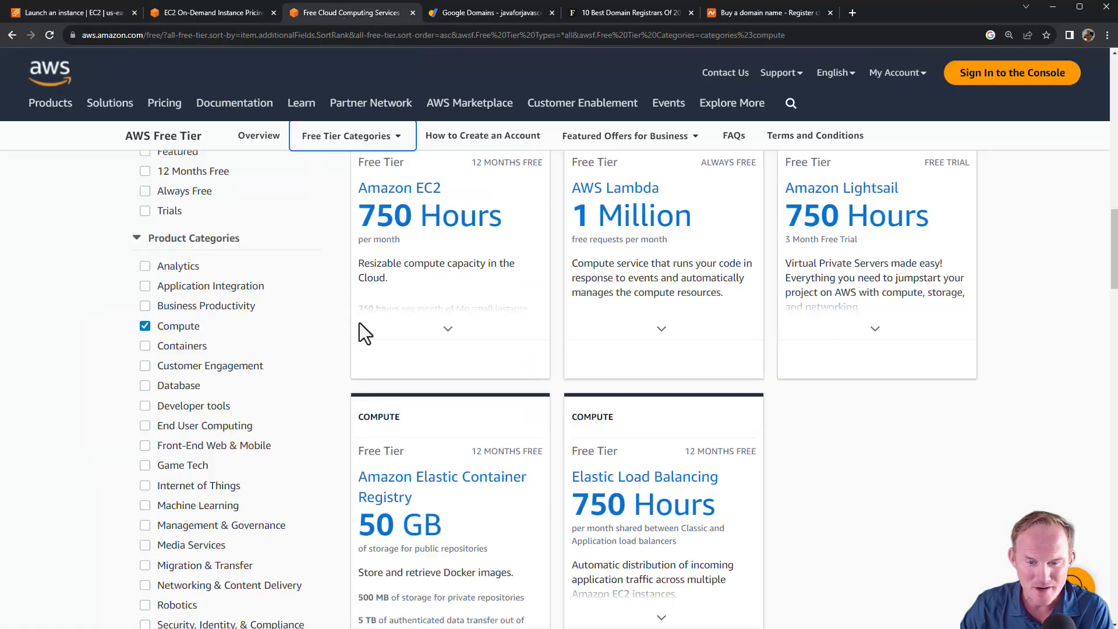
pyautogui.click(449, 323)
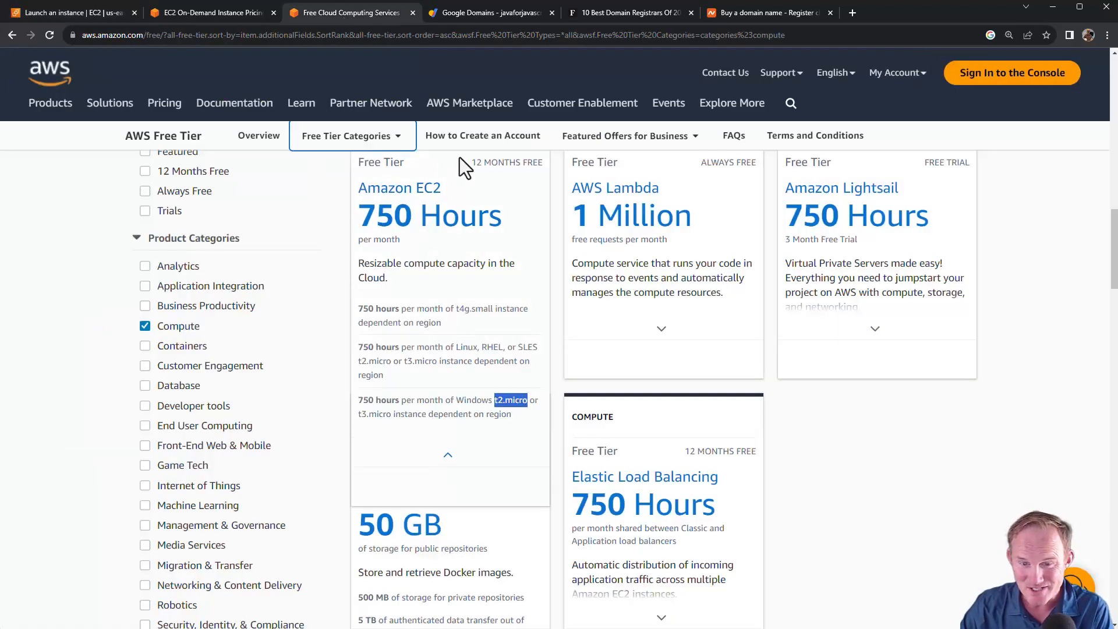
pyautogui.click(475, 167)
pyautogui.moveTo(475, 168); pyautogui.dragTo(546, 171)
pyautogui.click(429, 294)
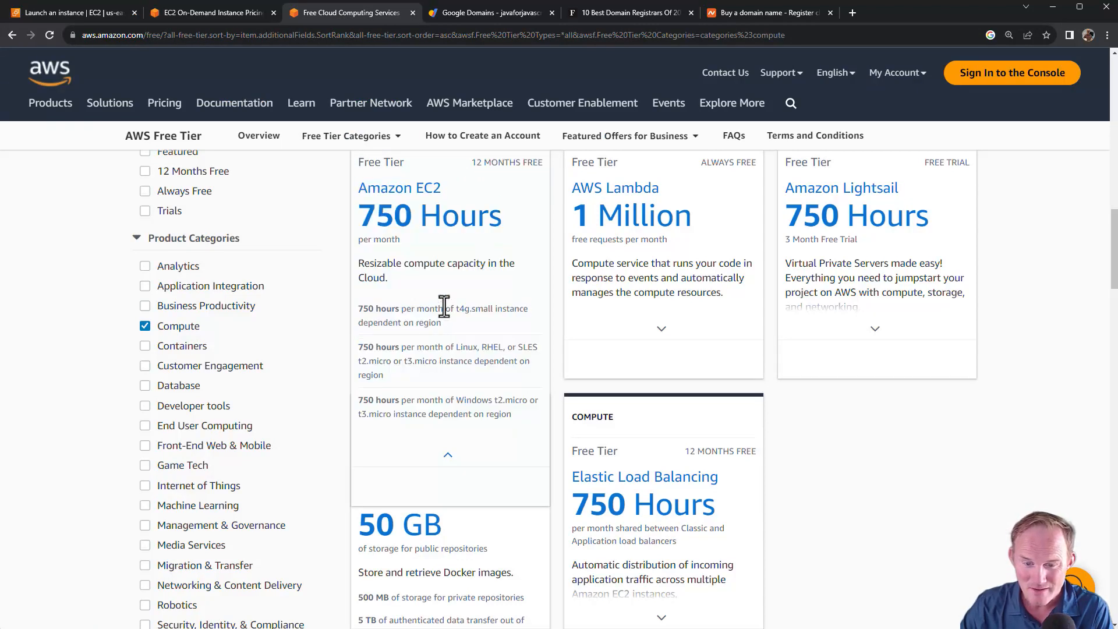
pyautogui.moveTo(457, 309); pyautogui.dragTo(490, 309)
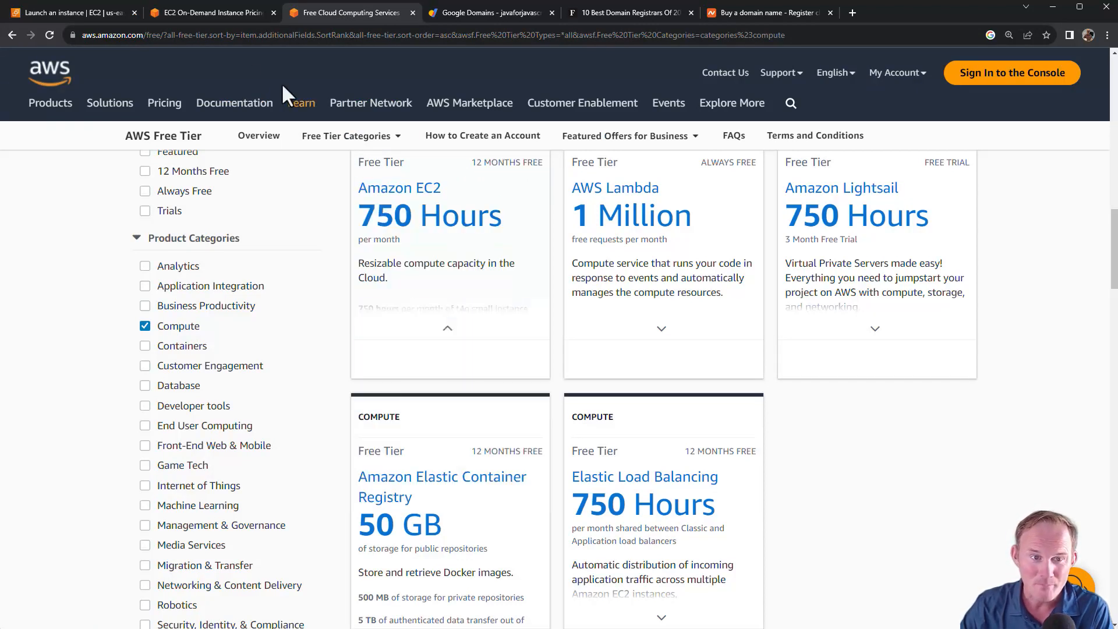
pyautogui.click(60, 12)
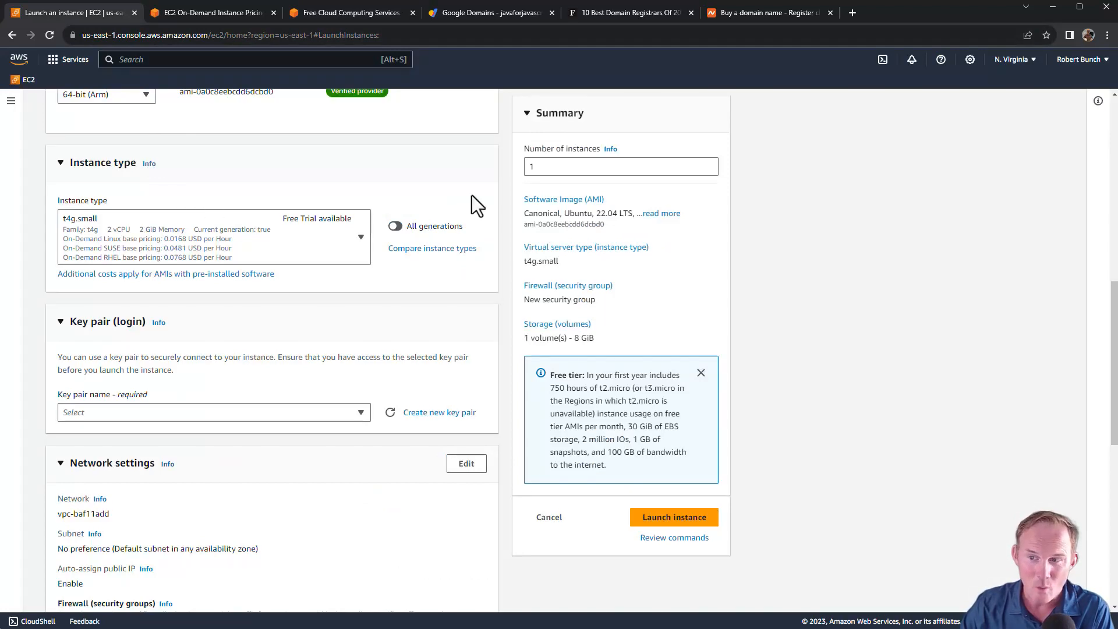
# Step: Open the Amazon EC2 T4g Instances page in a new tab and highlight its title and the Free Trial note
pyautogui.click(852, 12)
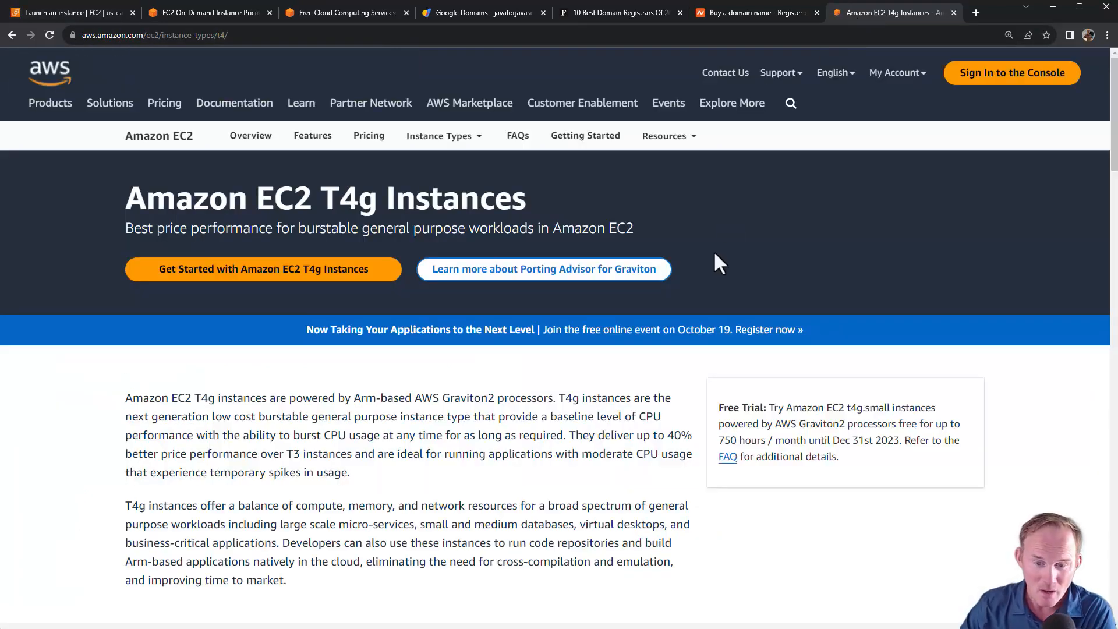
pyautogui.moveTo(154, 187); pyautogui.dragTo(569, 210)
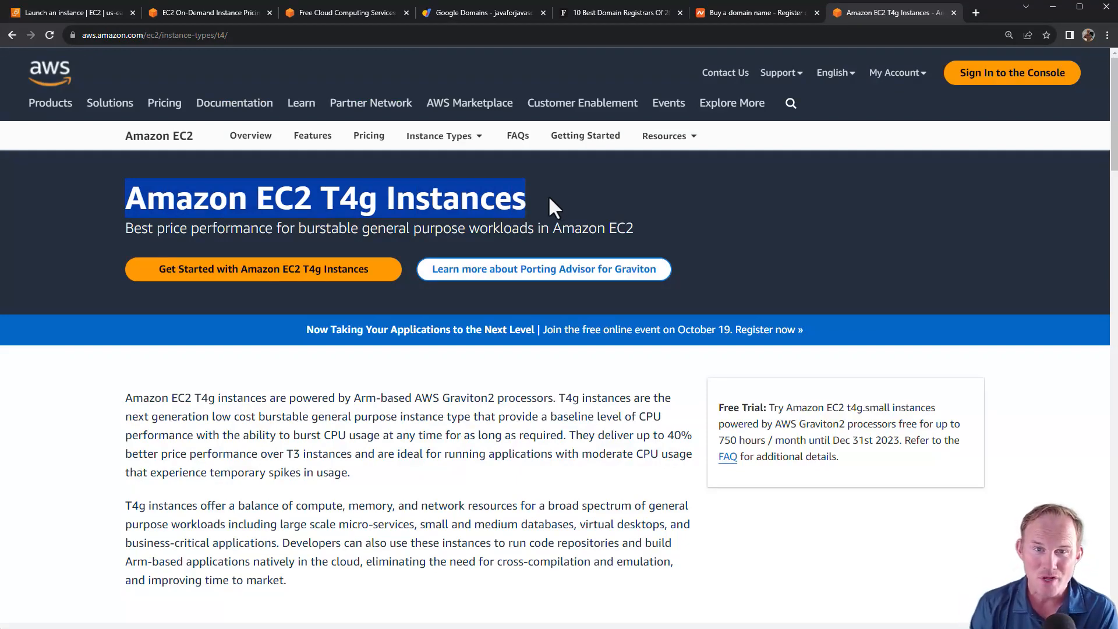
pyautogui.scroll(-2, 803, 387)
pyautogui.moveTo(717, 287); pyautogui.dragTo(873, 378)
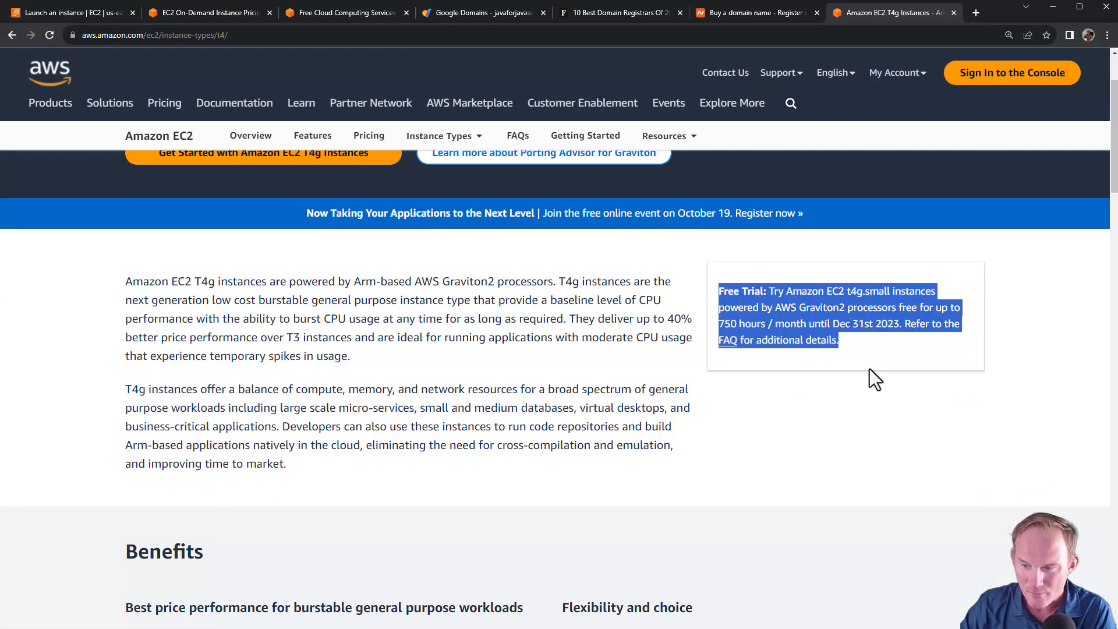
pyautogui.click(869, 369)
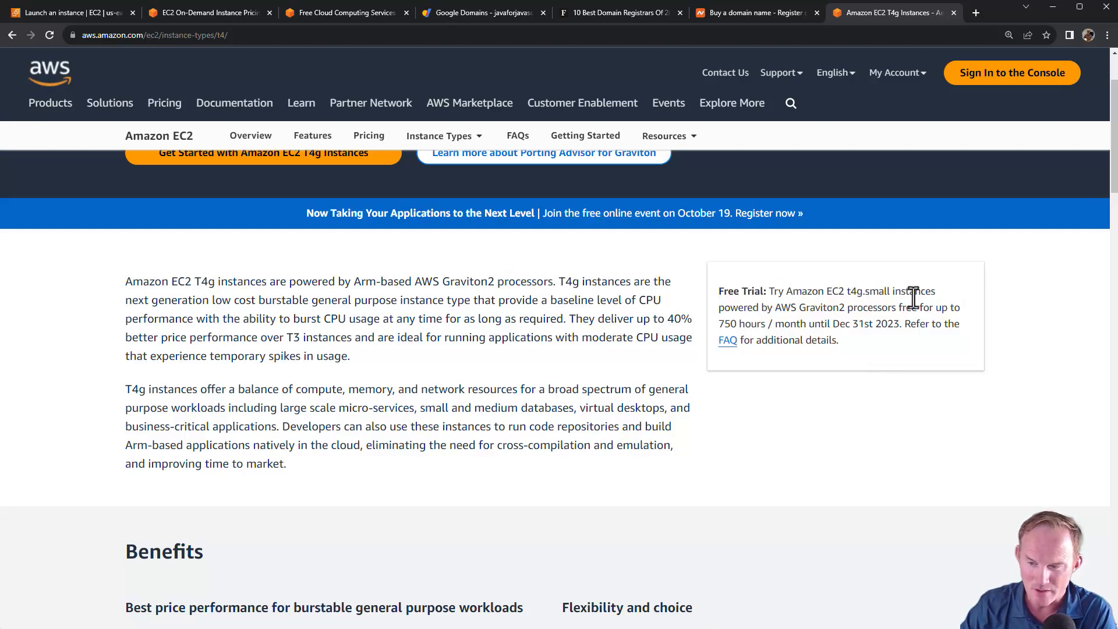
# Step: Highlight the Graviton2 processors, monthly hours and end date in the Free Trial note, then return to the launch page
pyautogui.moveTo(798, 306); pyautogui.dragTo(897, 304)
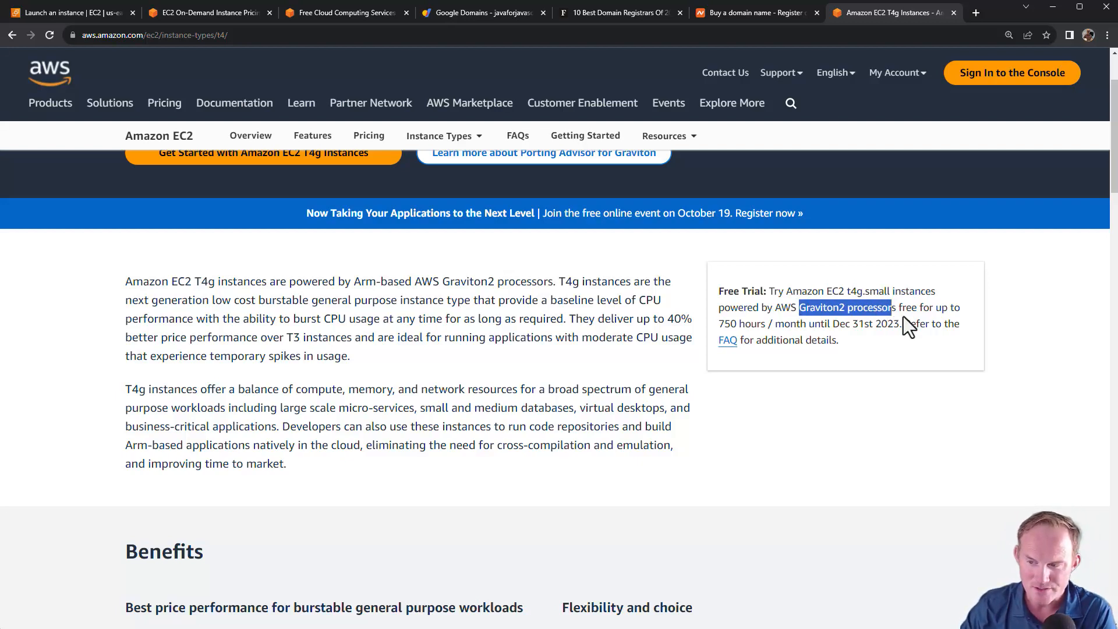
pyautogui.moveTo(719, 324); pyautogui.dragTo(900, 326)
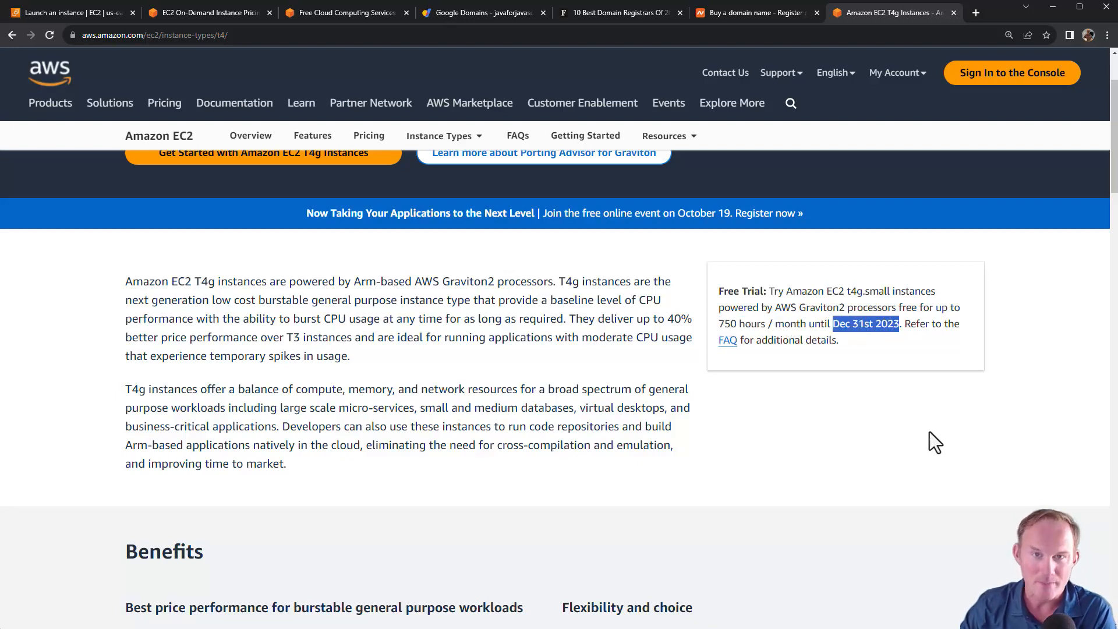
pyautogui.click(888, 408)
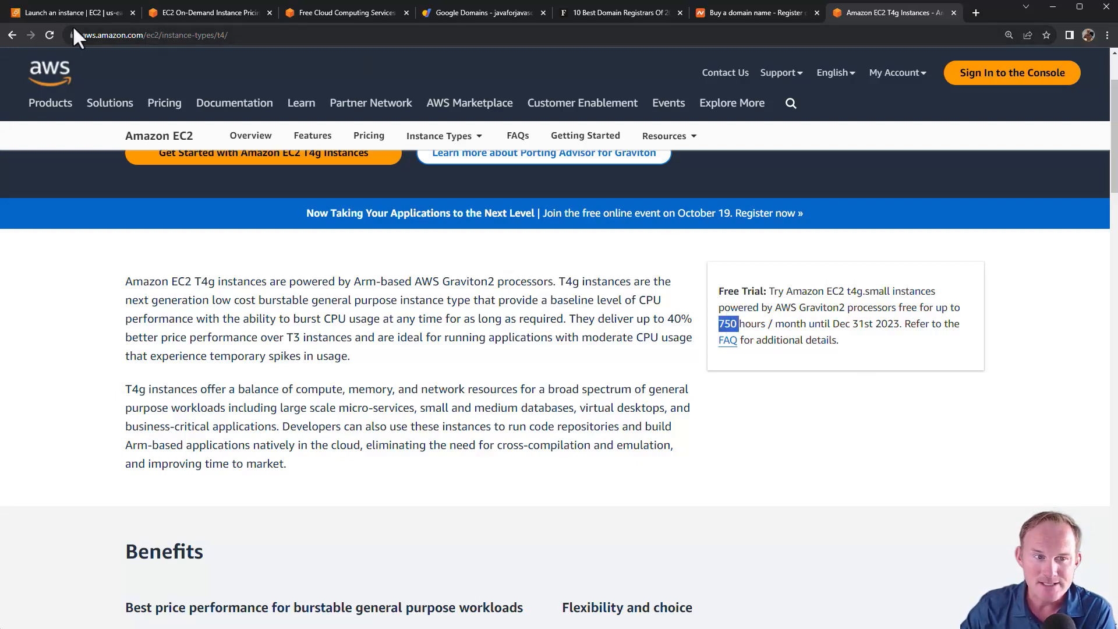
pyautogui.click(59, 12)
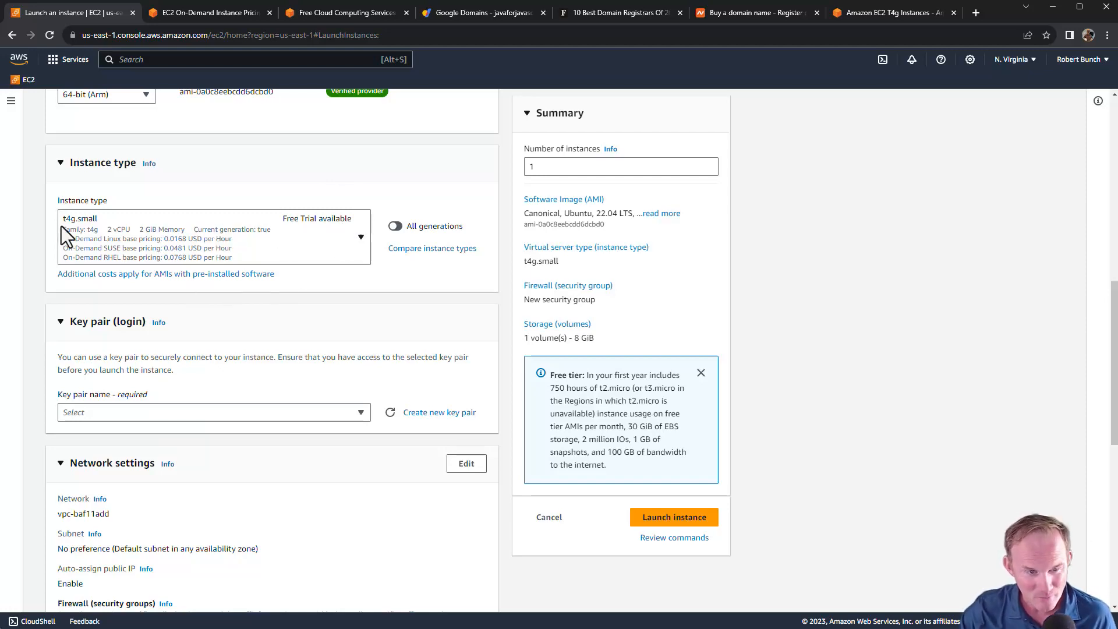
# Step: Start creating a new key pair for the instance and enter javascript-deploy-key as its name
pyautogui.scroll(1, 61, 226)
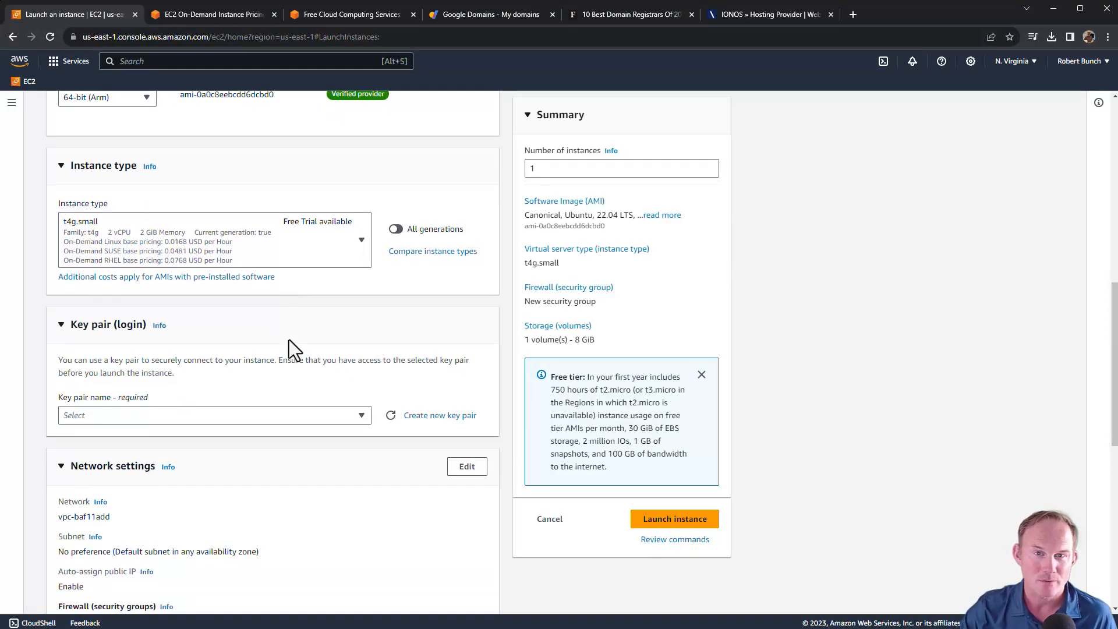
pyautogui.scroll(-3, 285, 345)
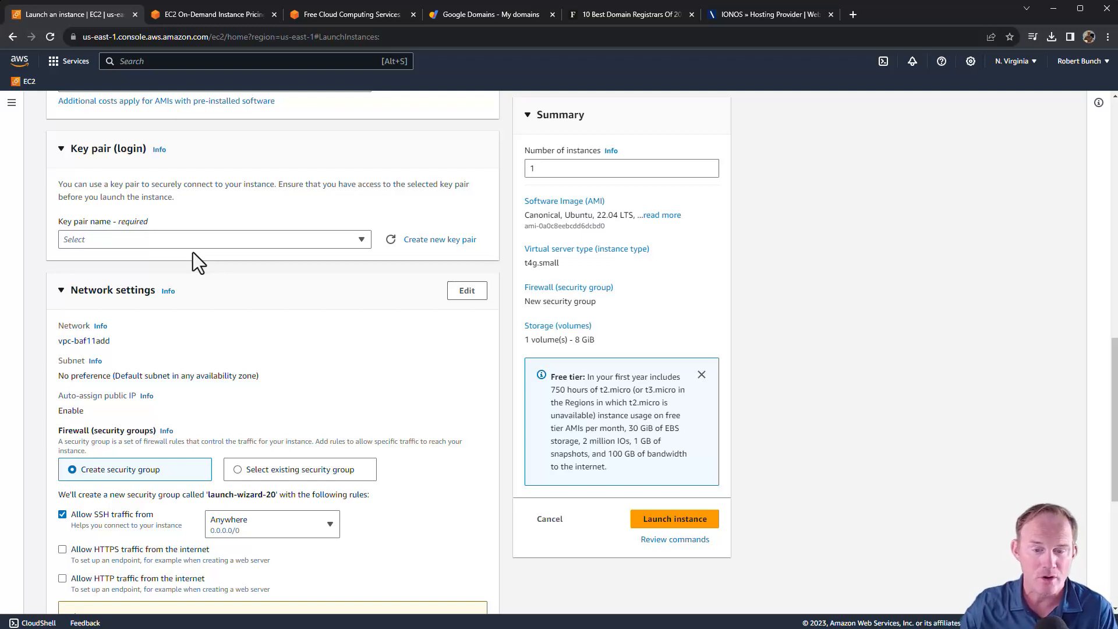
pyautogui.click(429, 238)
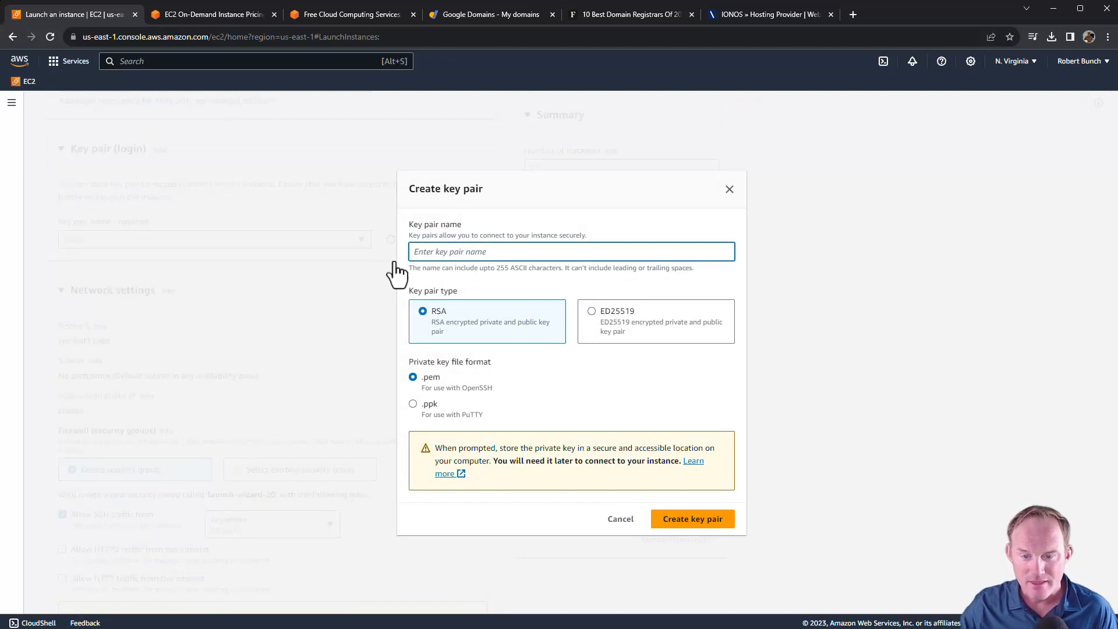
pyautogui.write('java')
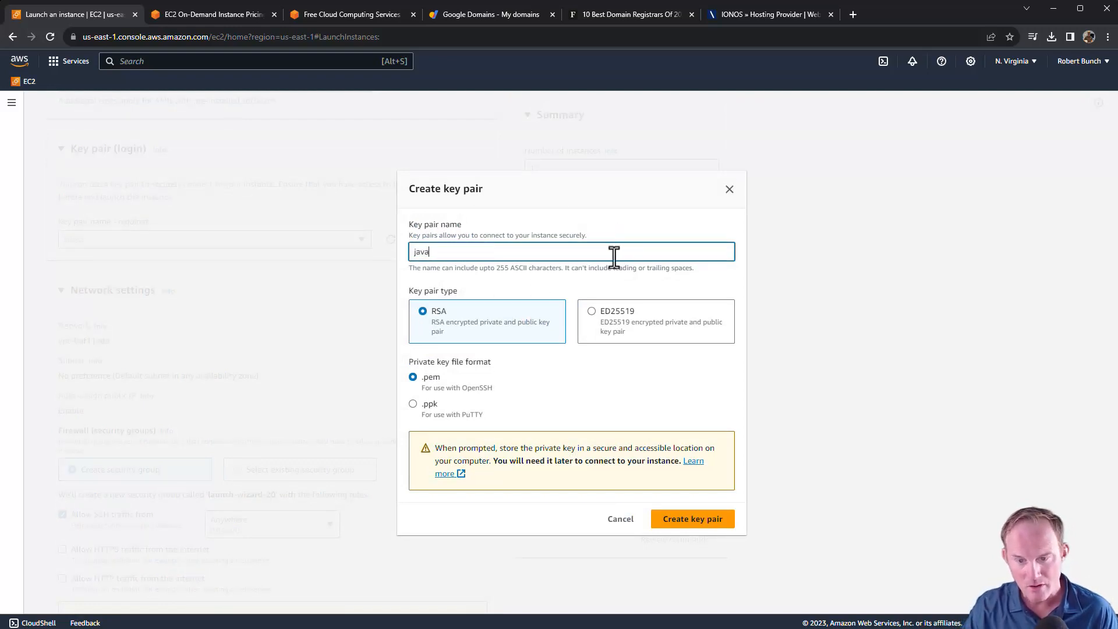
pyautogui.write('script-deploy-key')
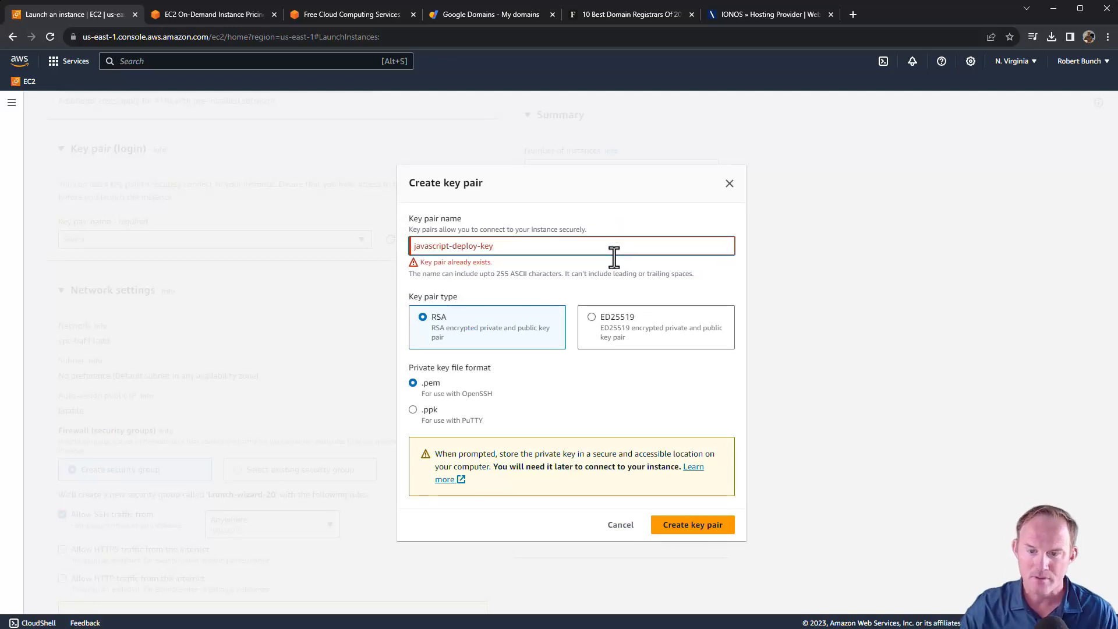
# Step: Change the key pair name to javascript-deploykey and create it as an RSA key in .pem format
pyautogui.click(445, 244)
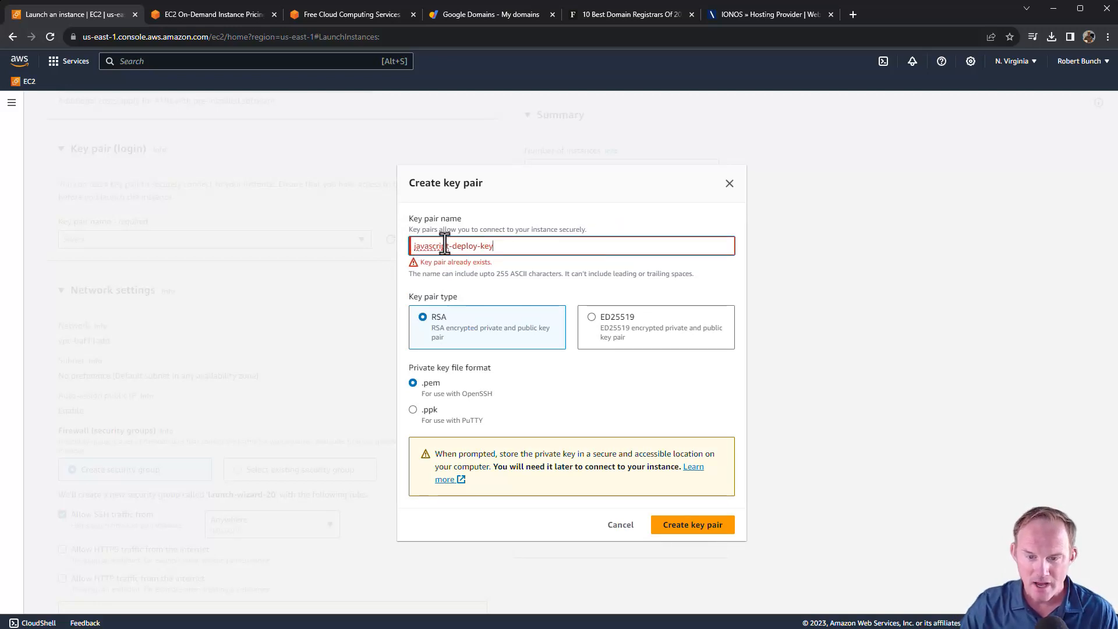
pyautogui.click(501, 243)
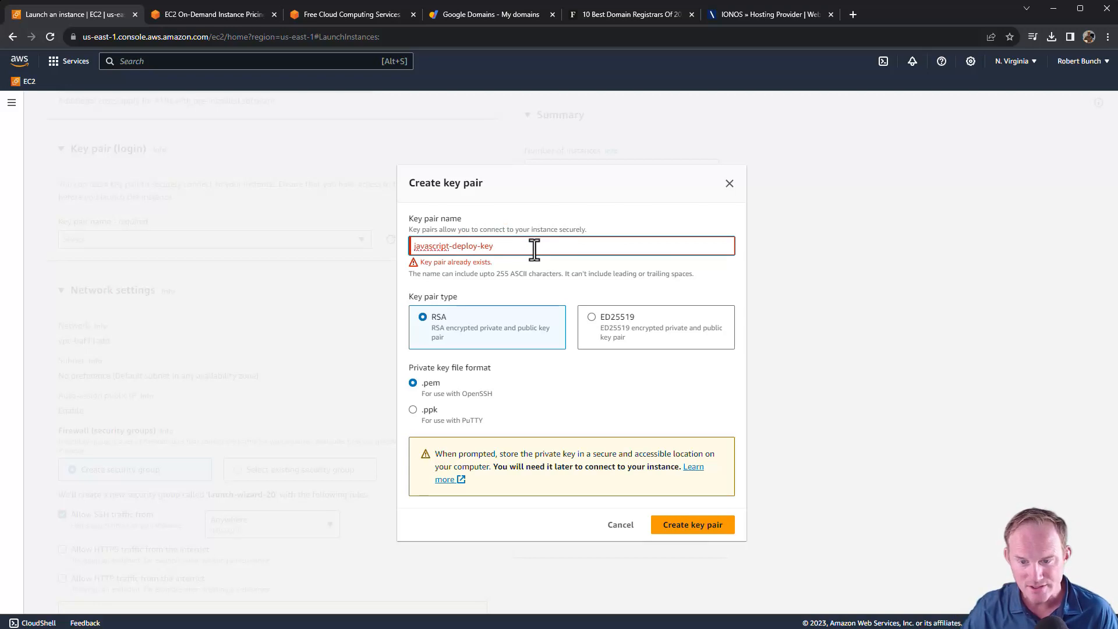
pyautogui.press('BackSpace')
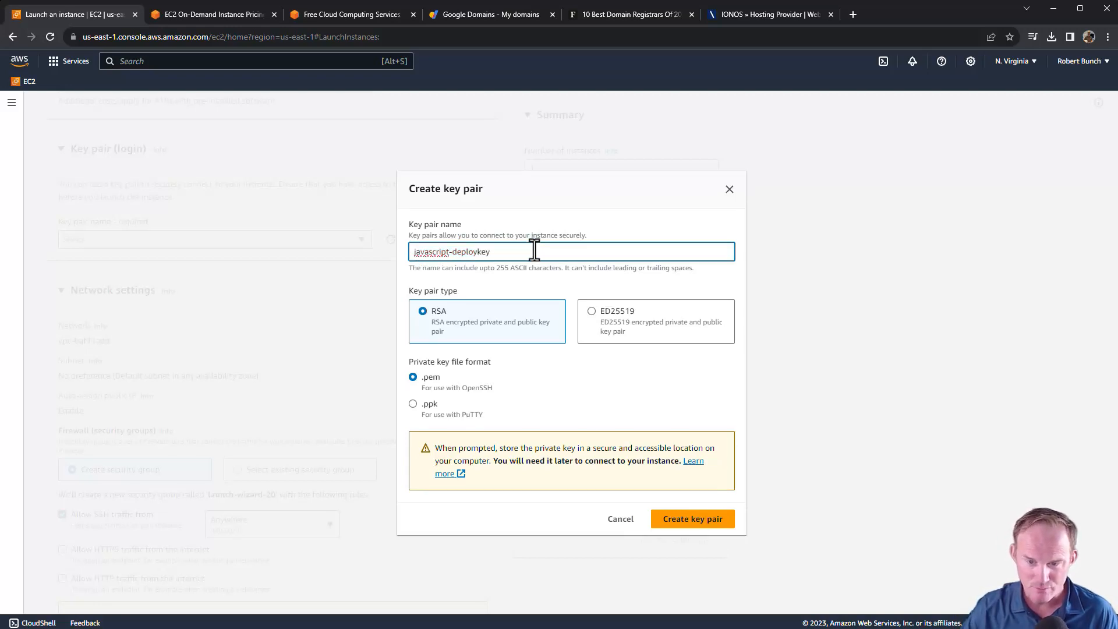
pyautogui.moveTo(501, 253); pyautogui.dragTo(412, 255)
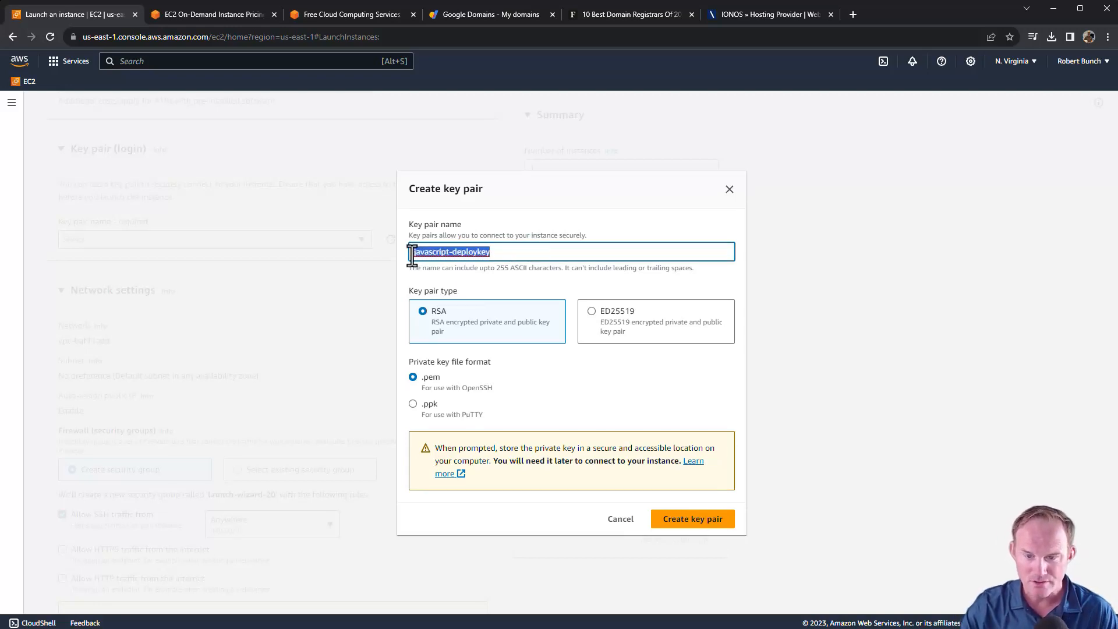
pyautogui.click(494, 254)
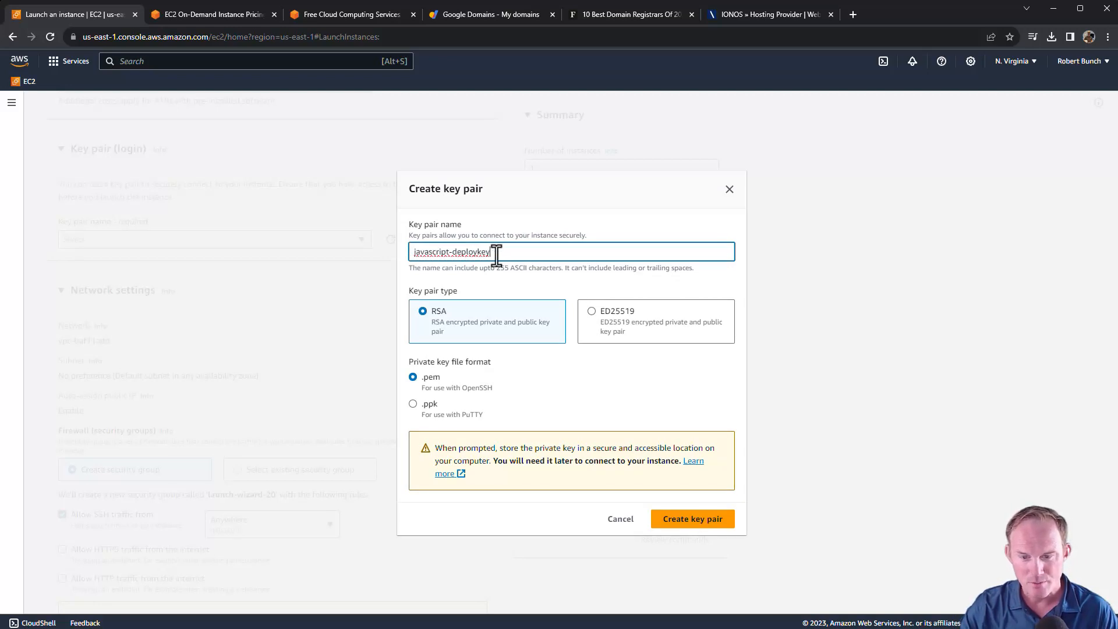
pyautogui.moveTo(496, 255); pyautogui.dragTo(383, 256)
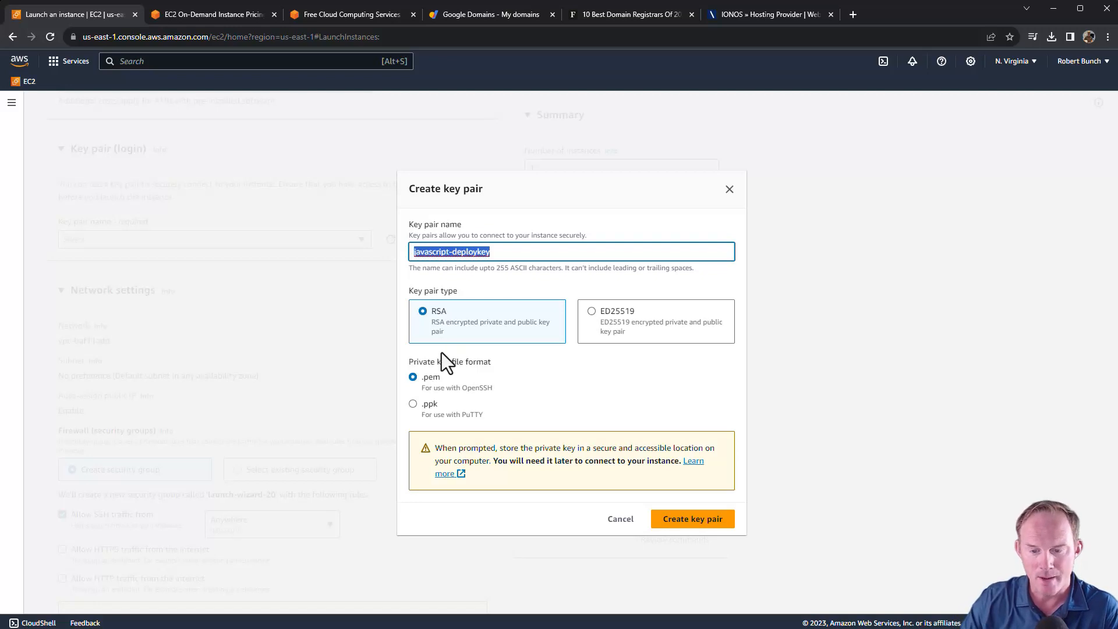
pyautogui.click(670, 518)
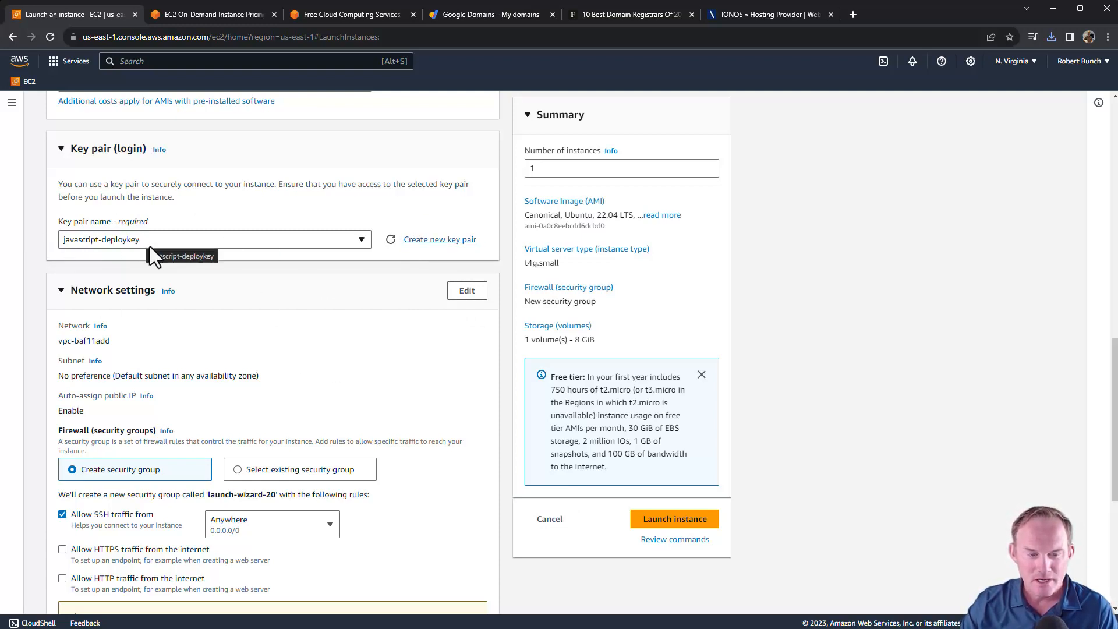
# Step: Review the firewall rules in the network settings and highlight the free tier EBS note under the storage configuration
pyautogui.scroll(-3, 150, 247)
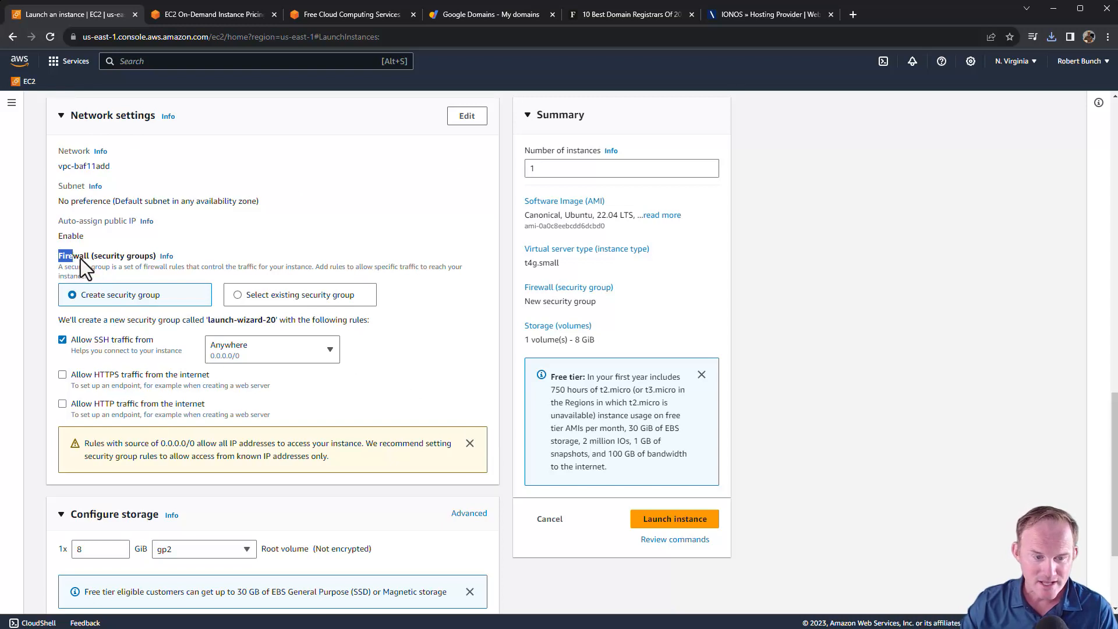
pyautogui.click(64, 351)
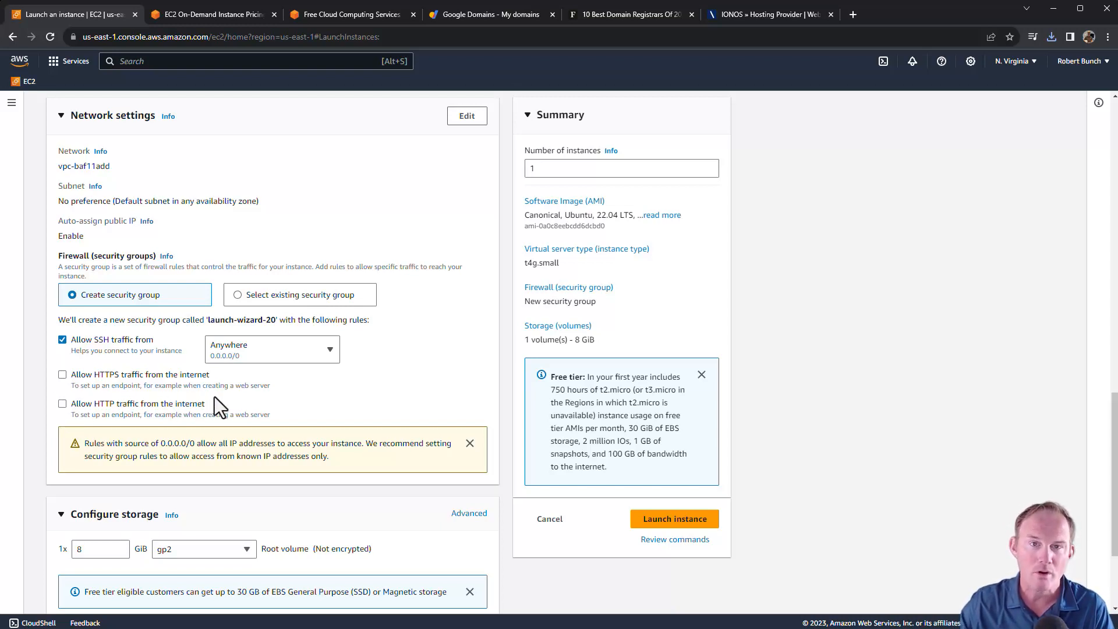
pyautogui.scroll(-3, 388, 399)
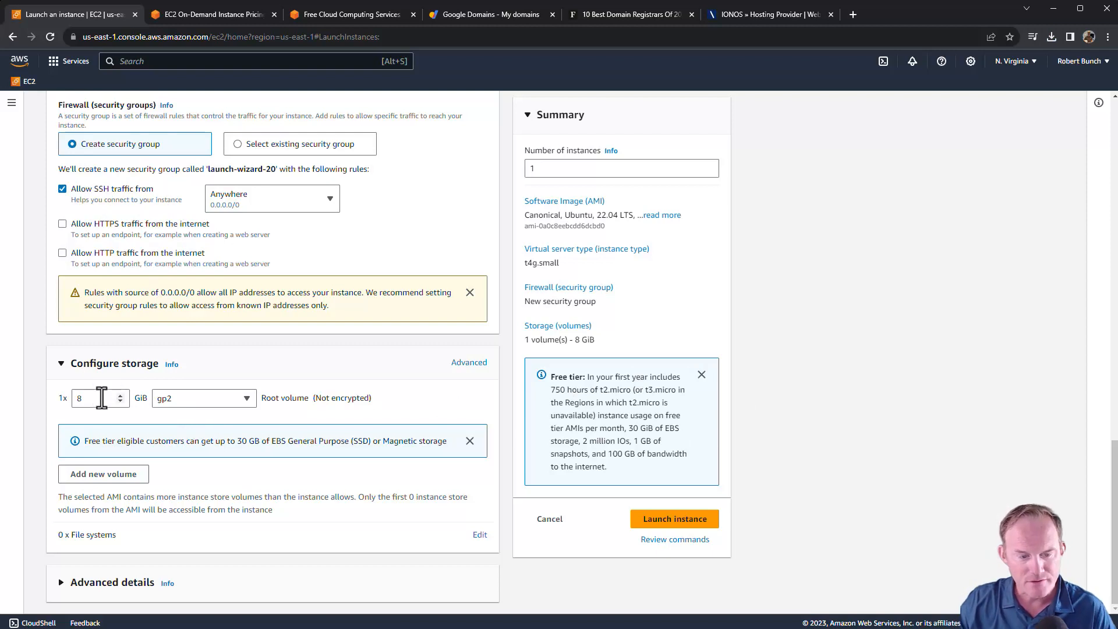
pyautogui.moveTo(84, 440); pyautogui.dragTo(284, 440)
pyautogui.doubleClick(278, 440)
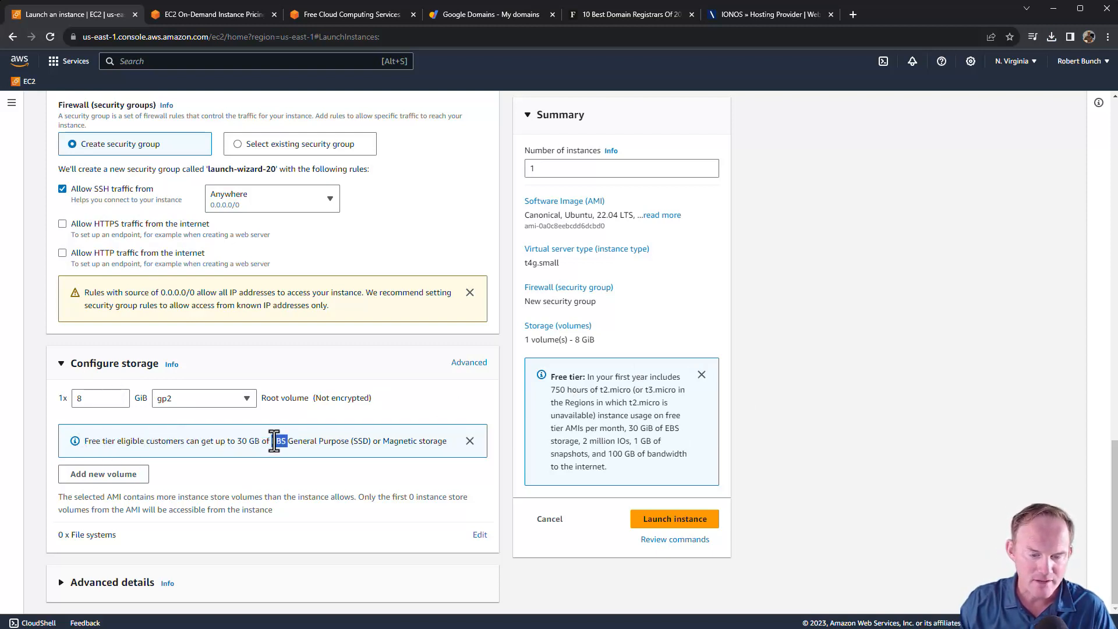
pyautogui.doubleClick(362, 441)
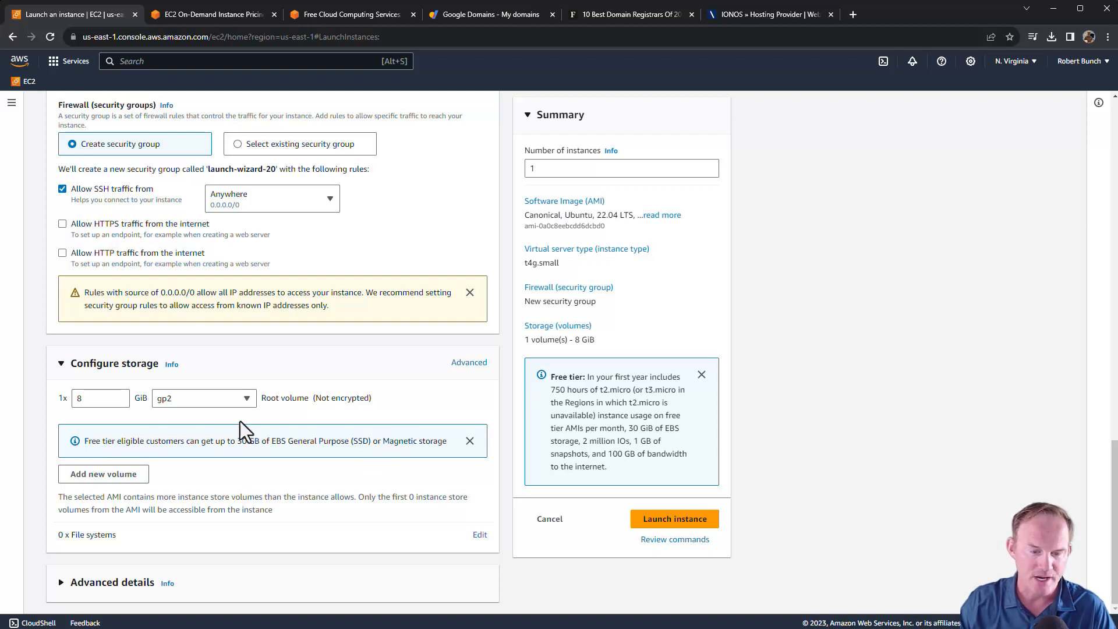
# Step: Highlight the root volume size in the storage configuration without changing it
pyautogui.doubleClick(103, 400)
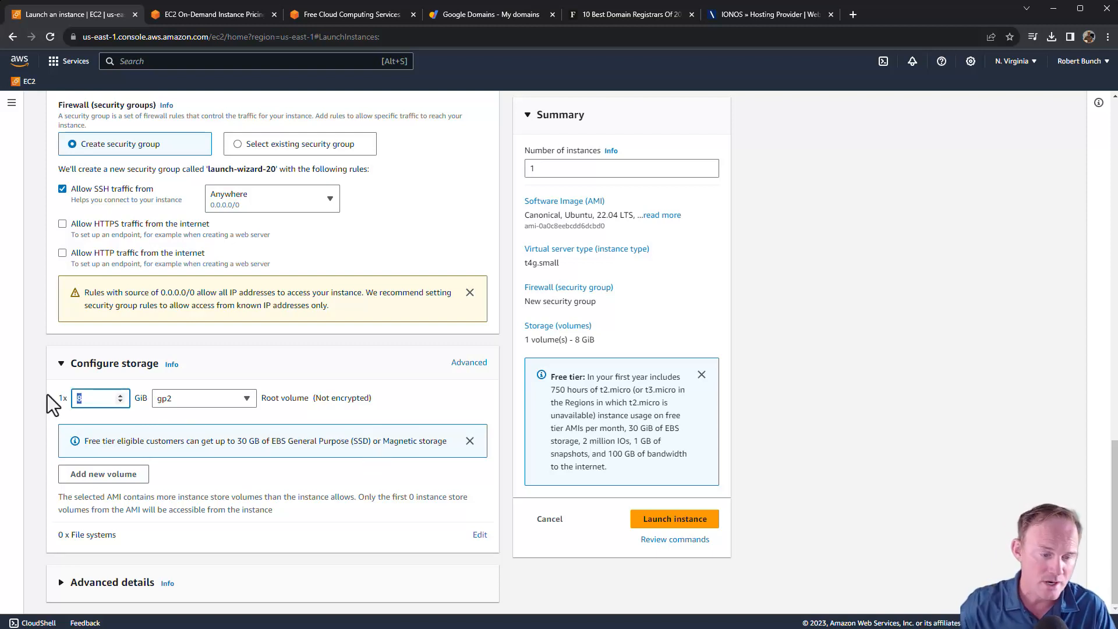
pyautogui.click(47, 394)
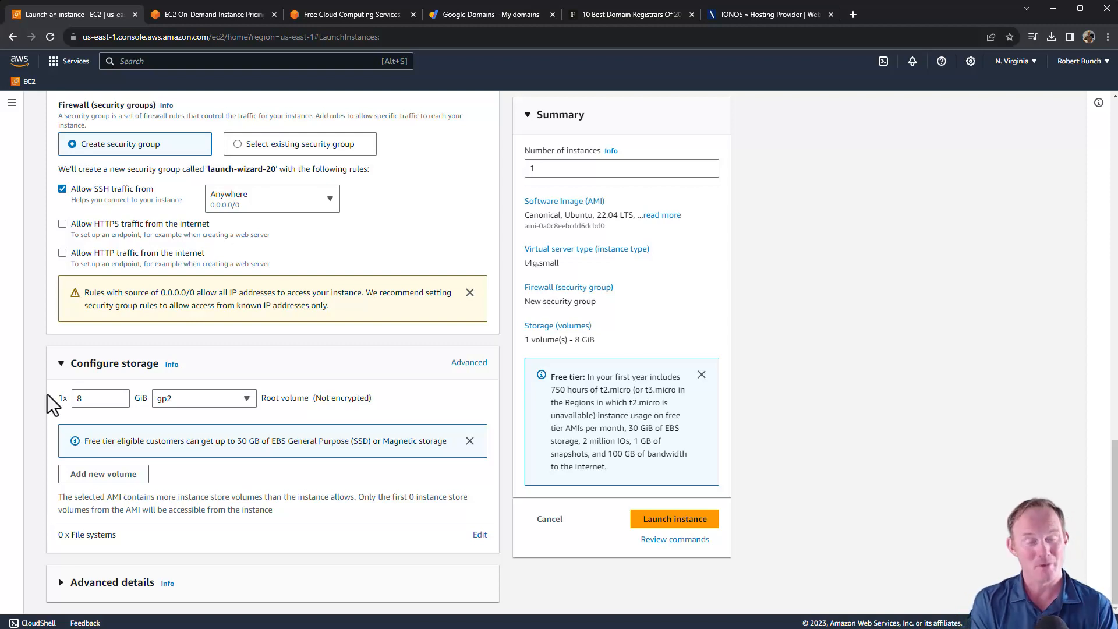
pyautogui.moveTo(94, 396); pyautogui.dragTo(49, 397)
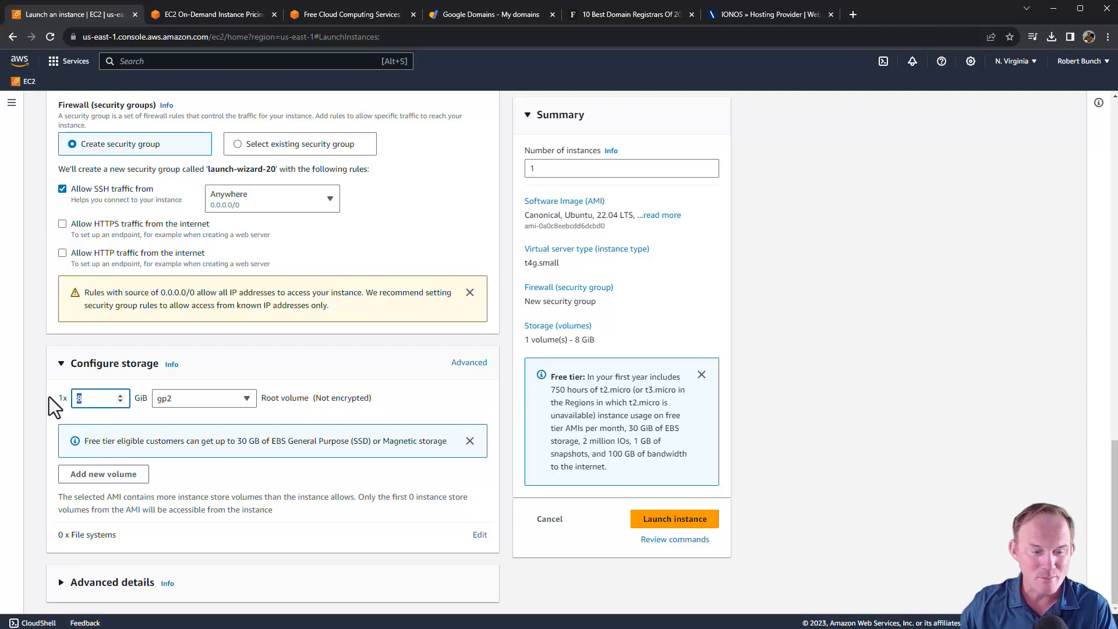
pyautogui.click(47, 398)
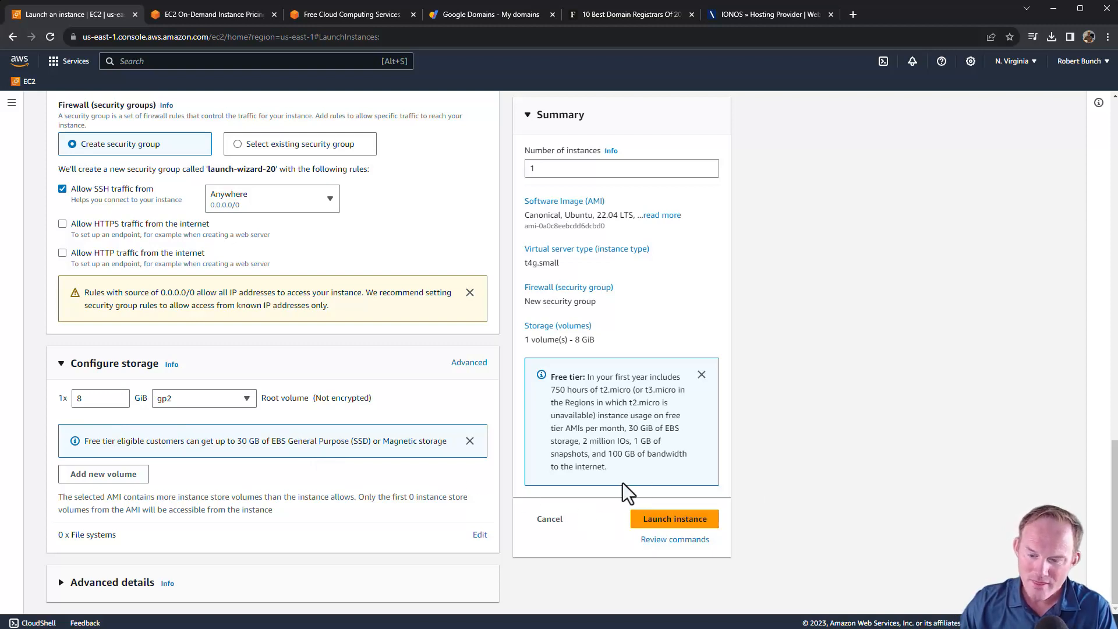
# Step: Launch the instance and view all instances, widening the Name column enough to show the full server name
pyautogui.click(697, 524)
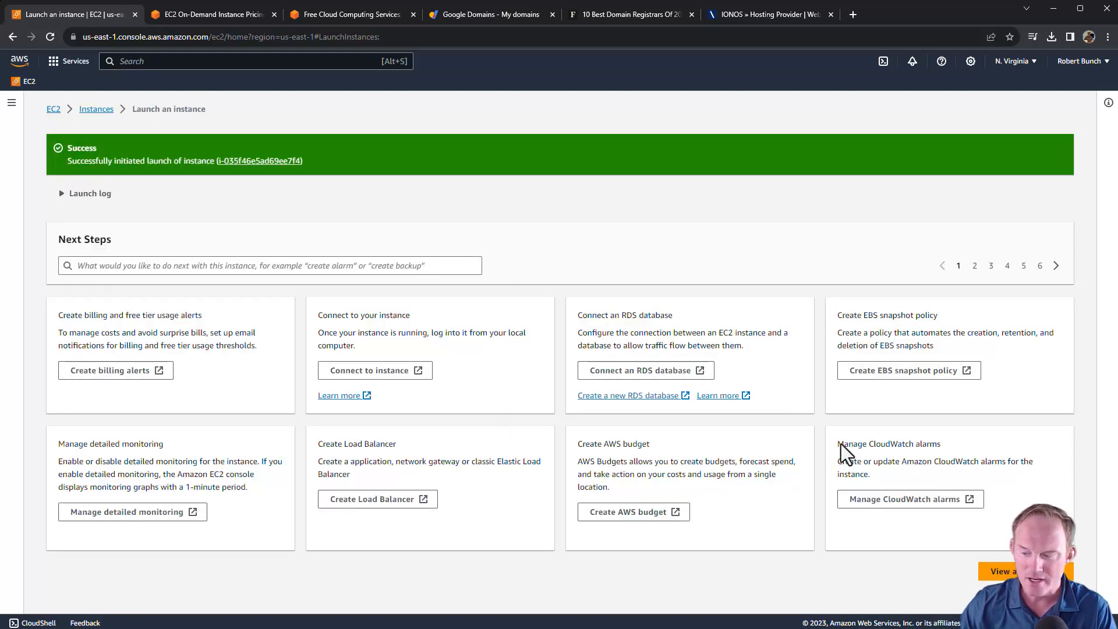
pyautogui.click(997, 571)
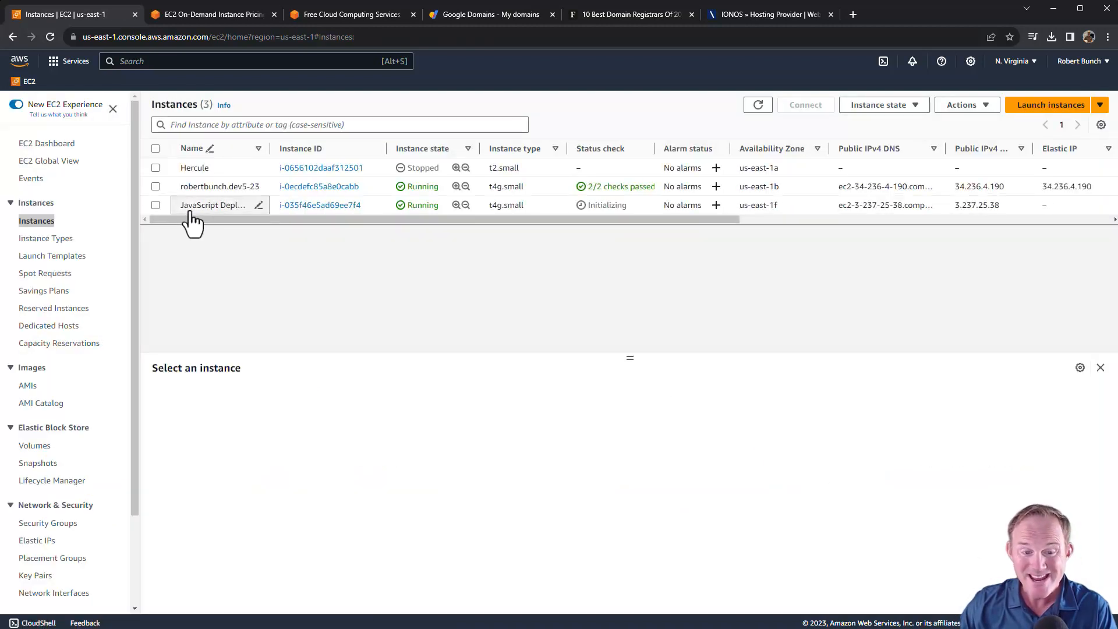
pyautogui.moveTo(270, 149); pyautogui.dragTo(337, 148)
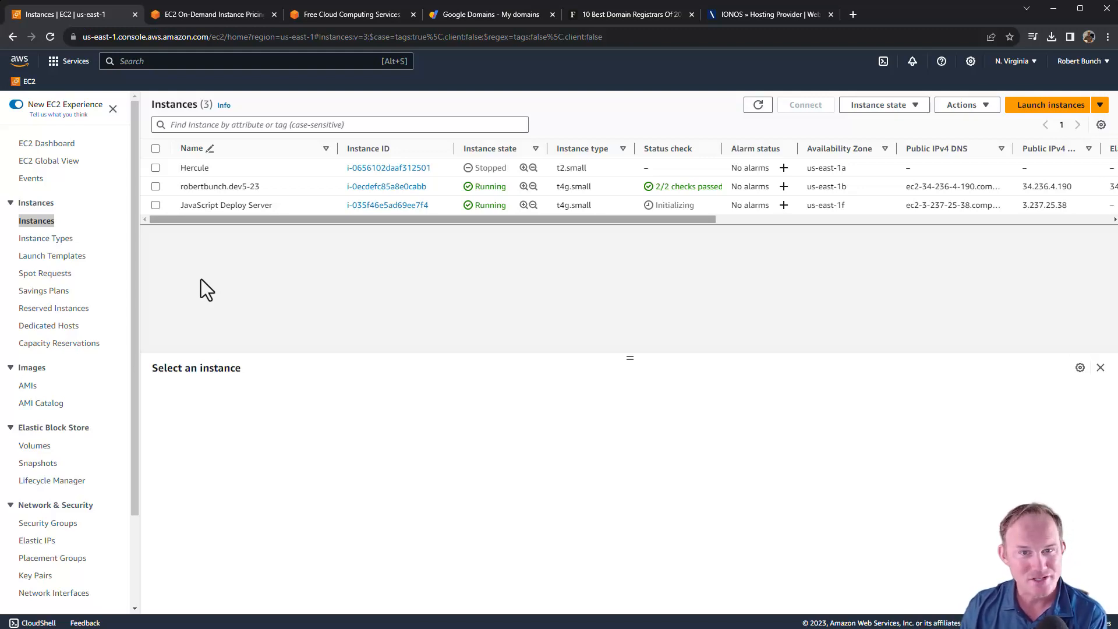
# Step: Select the JavaScript Deploy Server instance and look through its details down to the host and placement group section
pyautogui.click(155, 205)
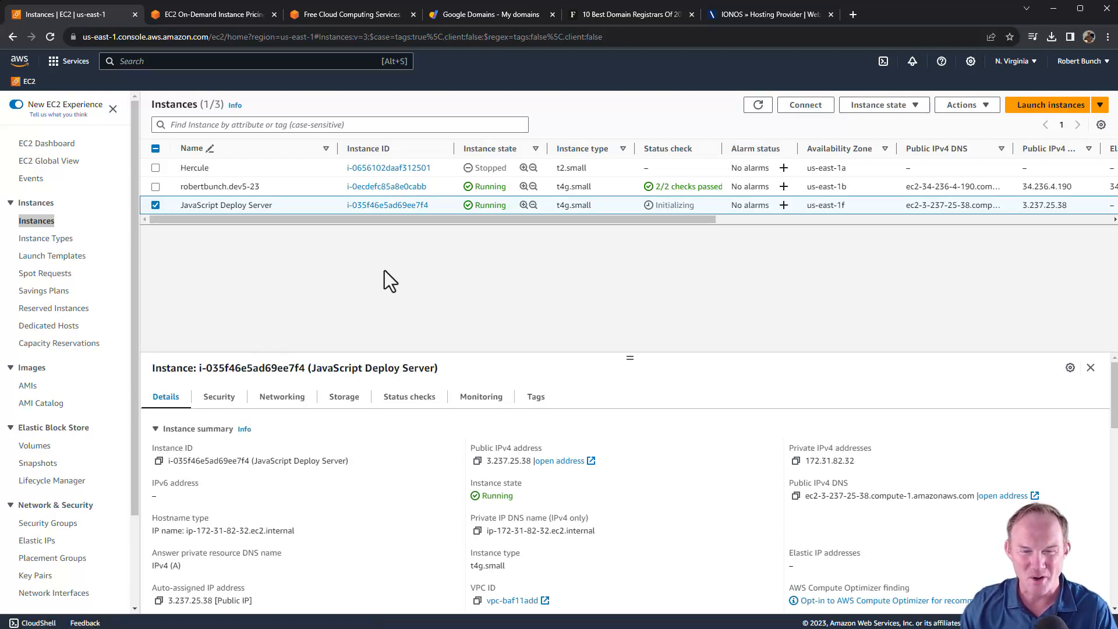
pyautogui.click(156, 205)
pyautogui.click(156, 204)
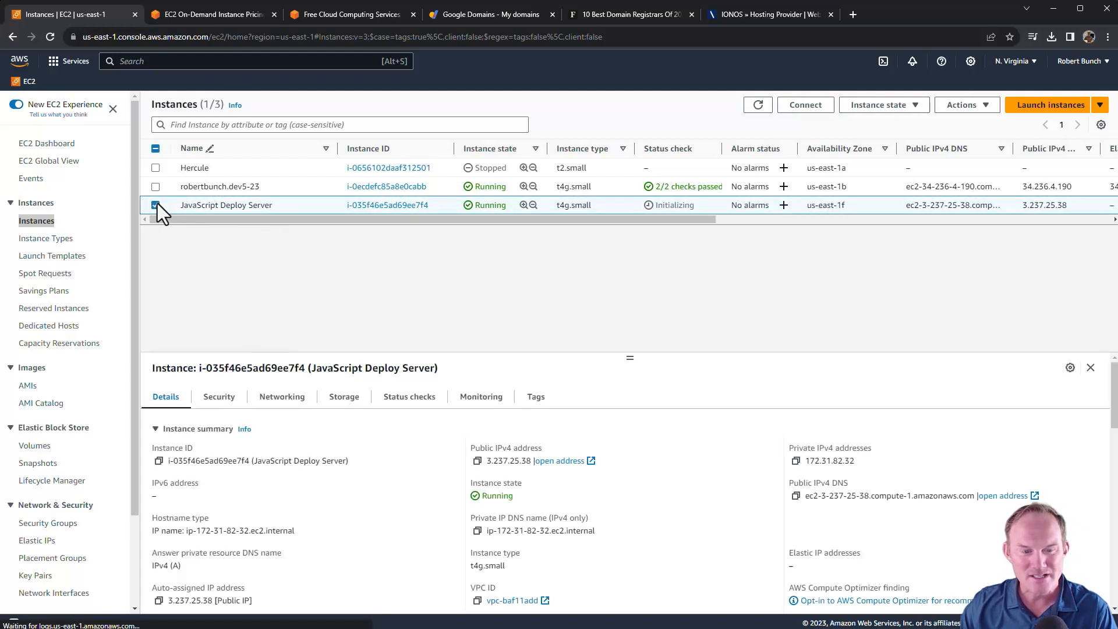
pyautogui.scroll(-10, 676, 518)
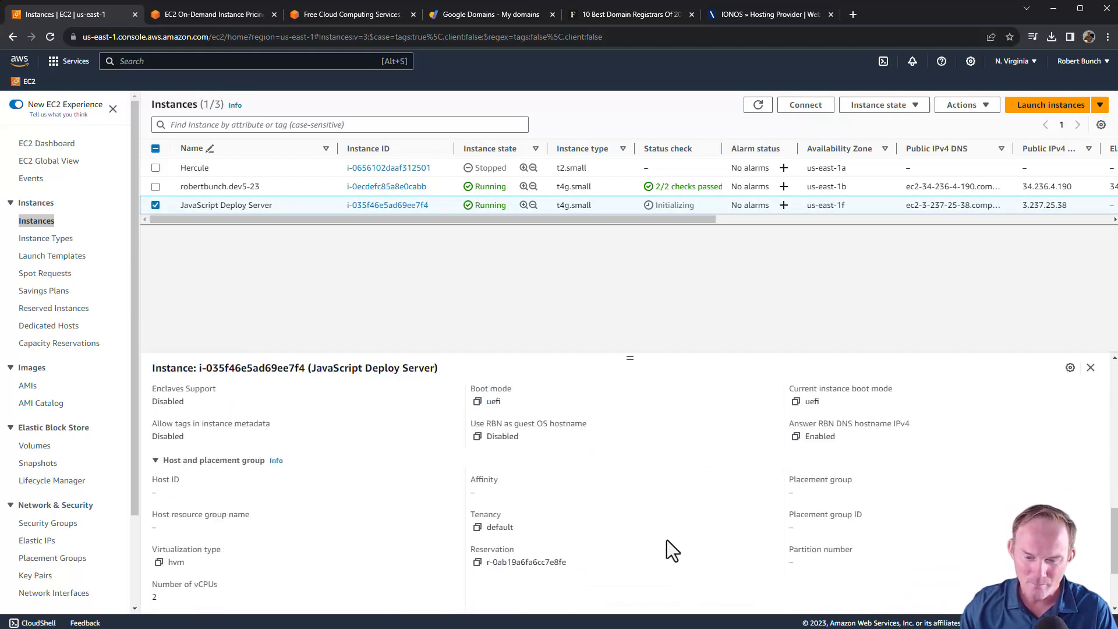
pyautogui.scroll(-3, 645, 570)
pyautogui.scroll(10, 644, 571)
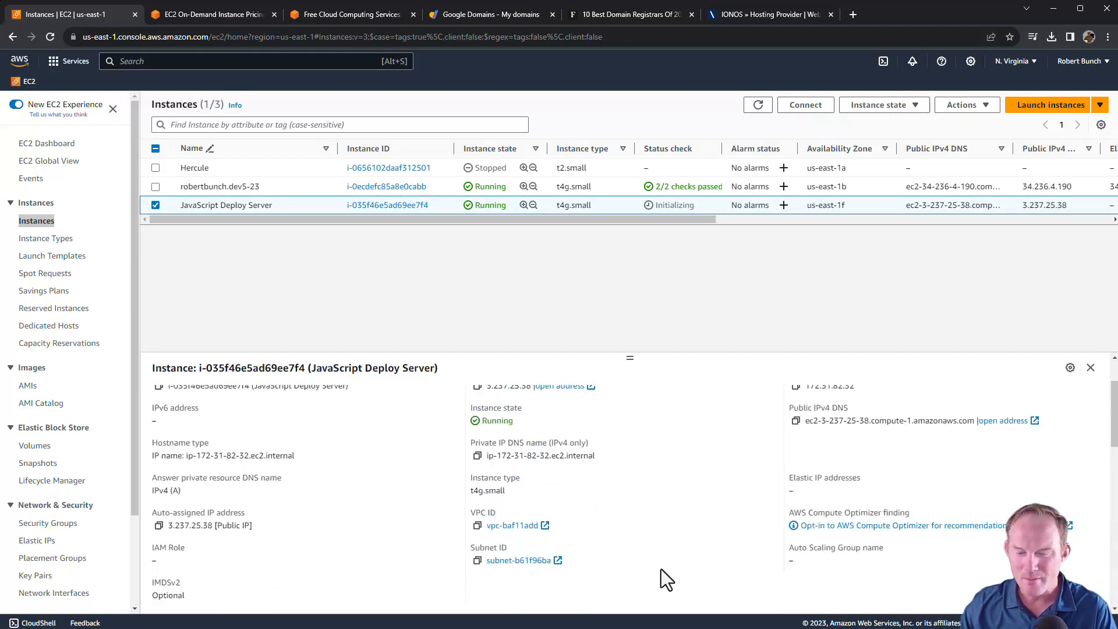
pyautogui.scroll(2, 661, 569)
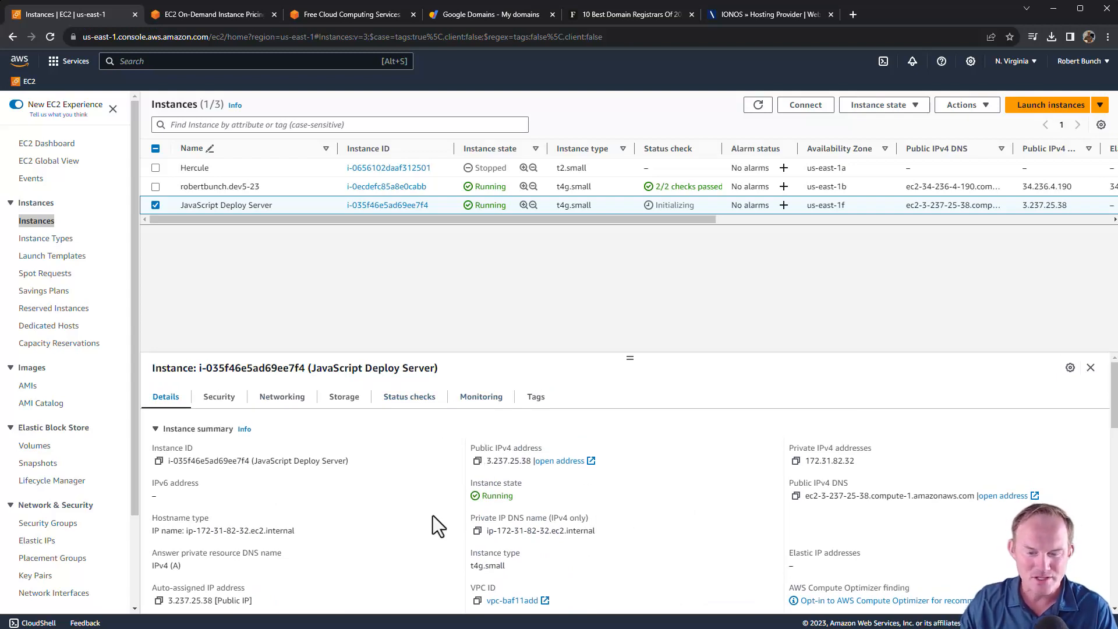
# Step: Highlight the public IPv4 address and the status check of the JavaScript Deploy Server instance
pyautogui.moveTo(469, 448); pyautogui.dragTo(586, 454)
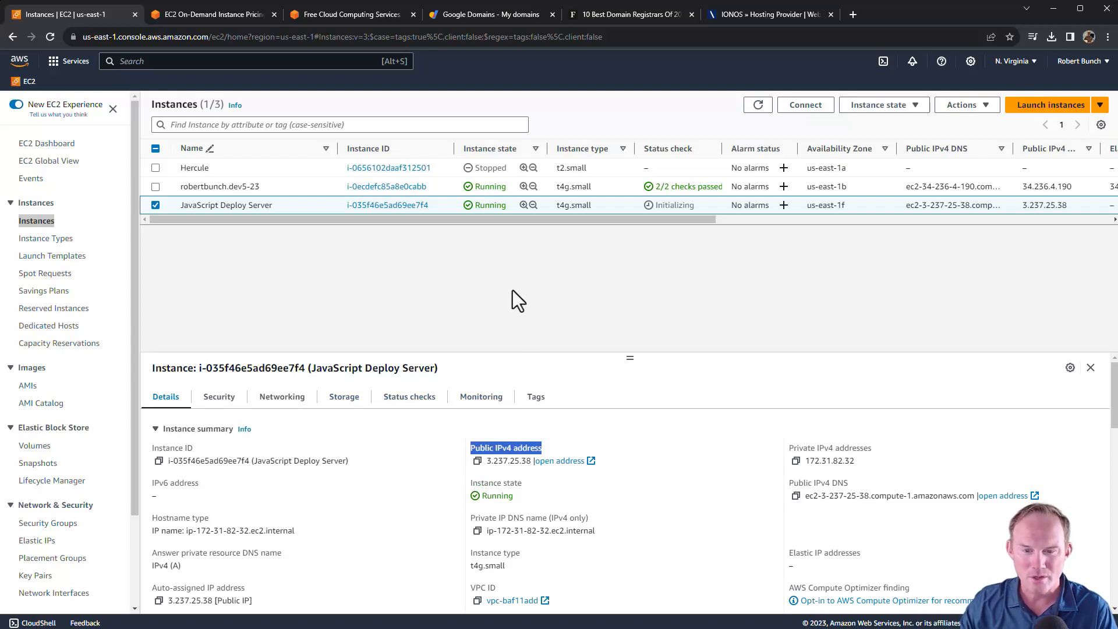
pyautogui.click(467, 496)
pyautogui.click(530, 491)
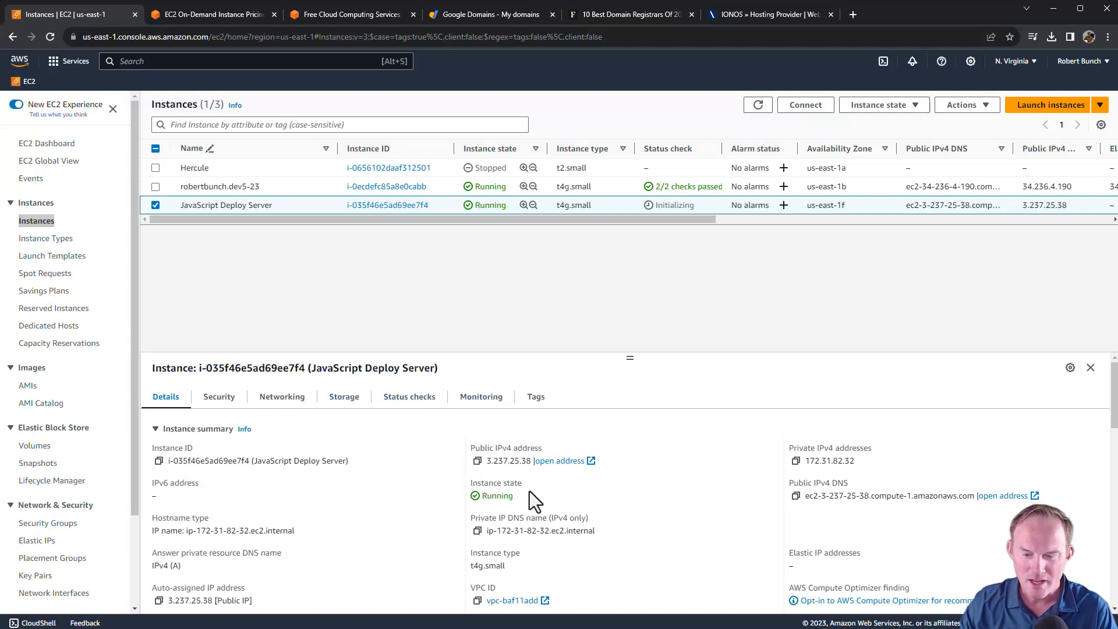
pyautogui.moveTo(486, 461); pyautogui.dragTo(531, 461)
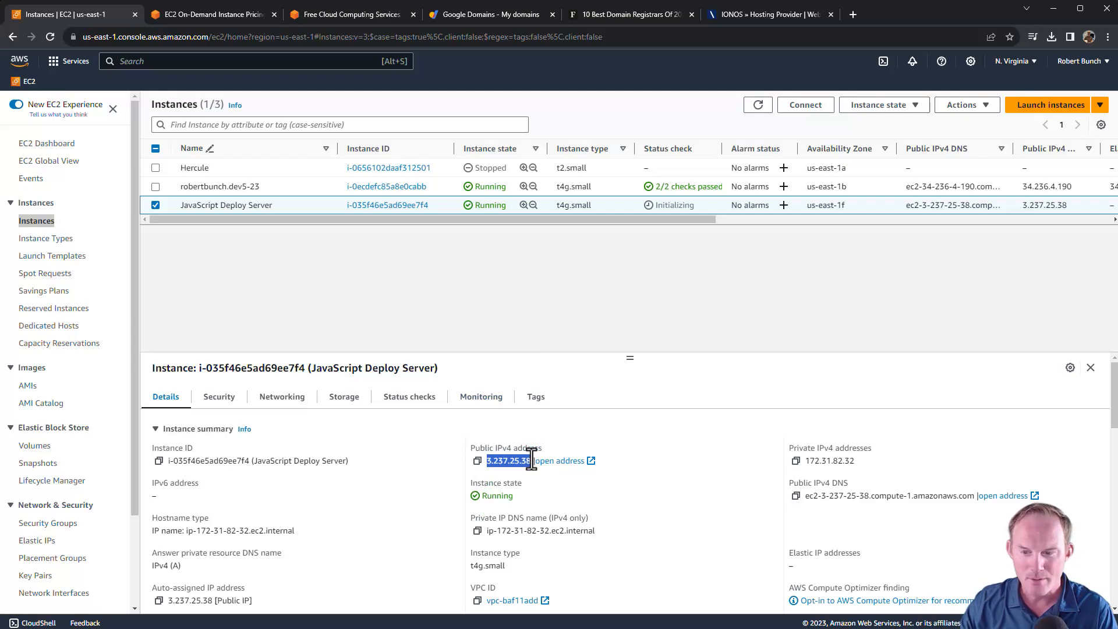
pyautogui.click(525, 293)
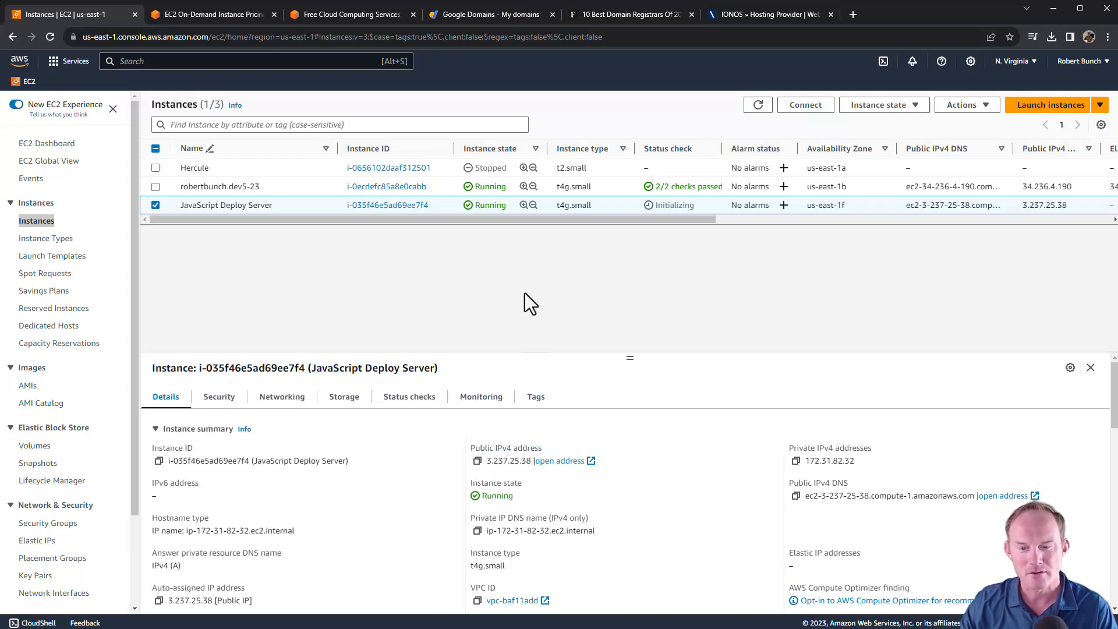
pyautogui.doubleClick(669, 205)
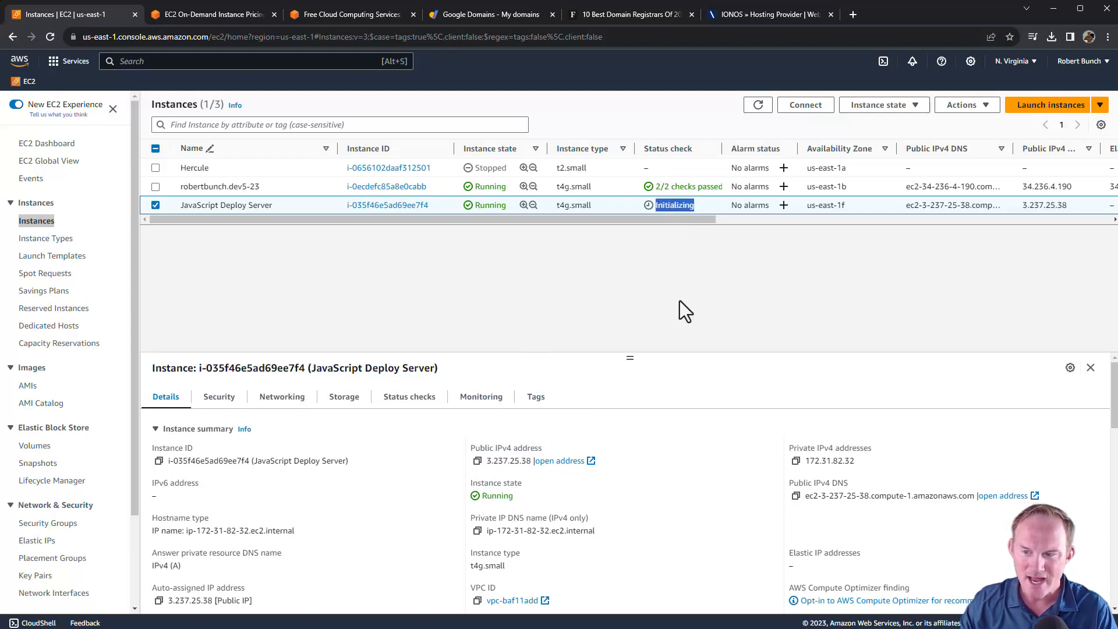
pyautogui.click(690, 265)
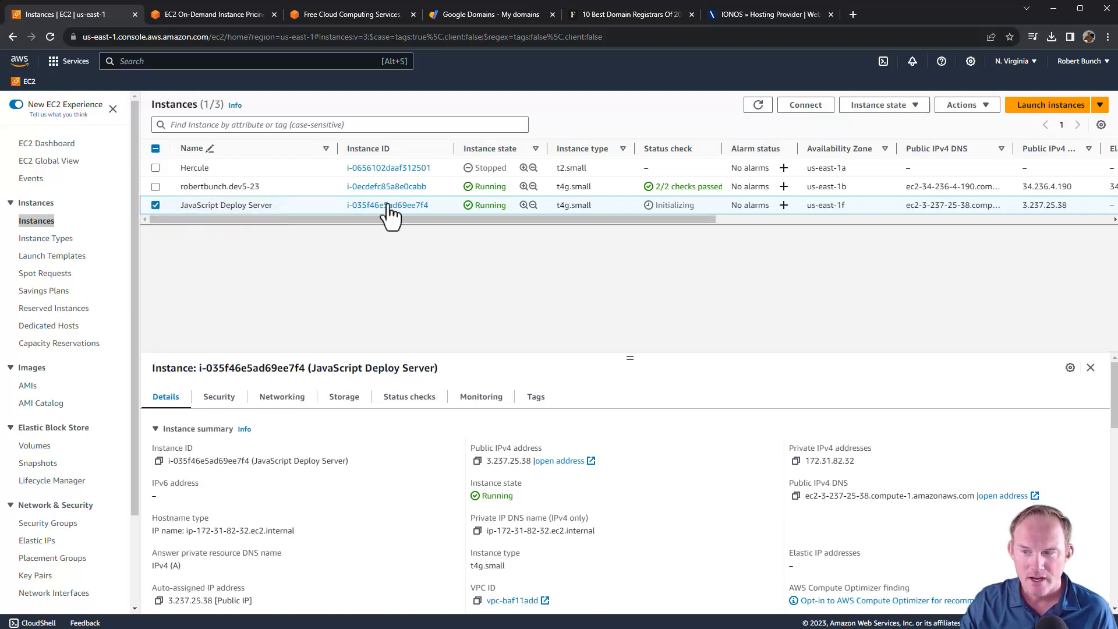
# Step: Open the connection options for the JavaScript Deploy Server instance, compare EC2 Instance Connect with SSH client, and read the first SSH instructions
pyautogui.click(787, 109)
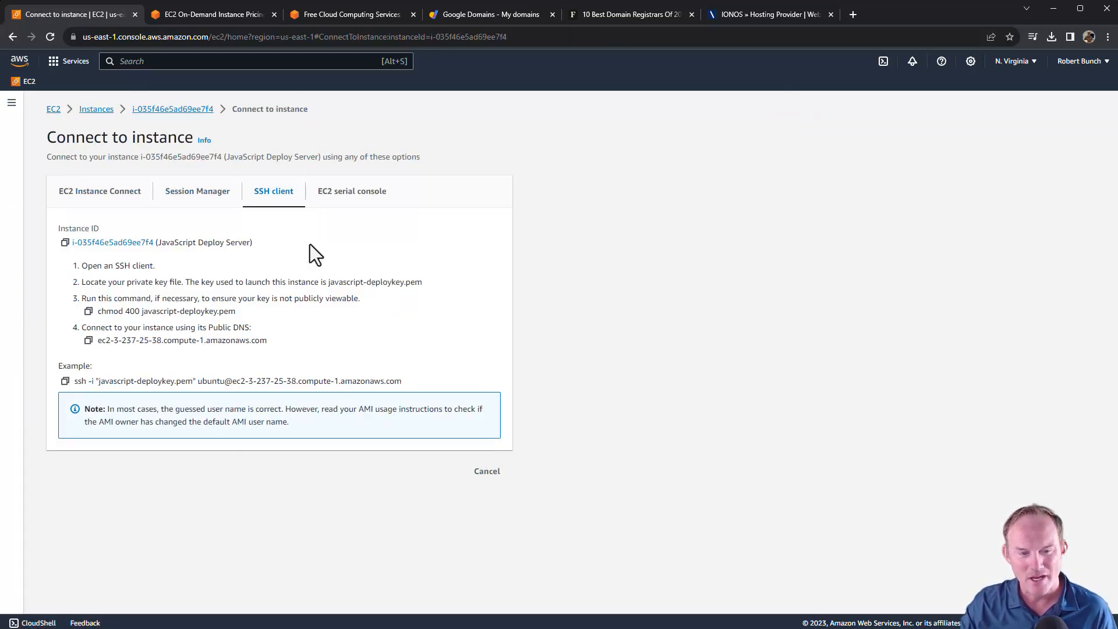
pyautogui.click(106, 192)
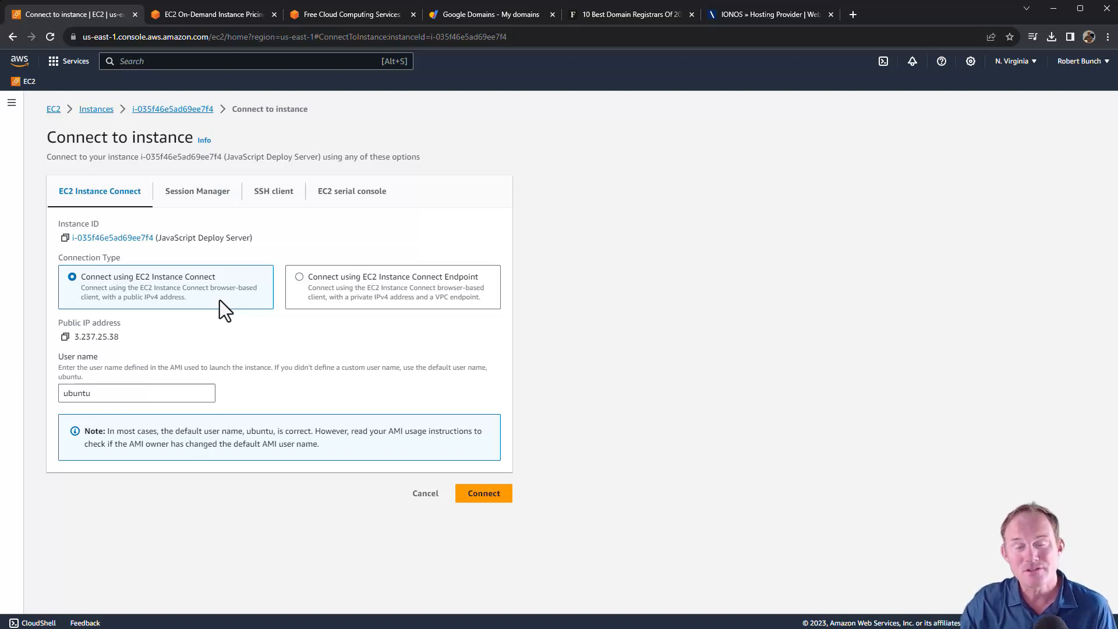
pyautogui.click(275, 197)
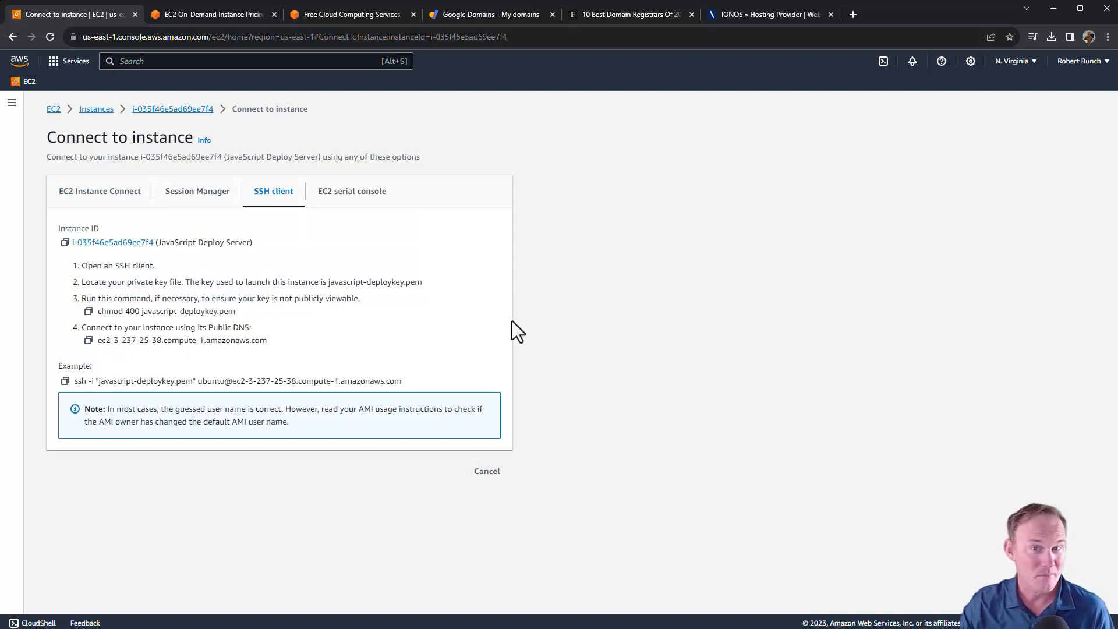
pyautogui.moveTo(81, 266); pyautogui.dragTo(154, 267)
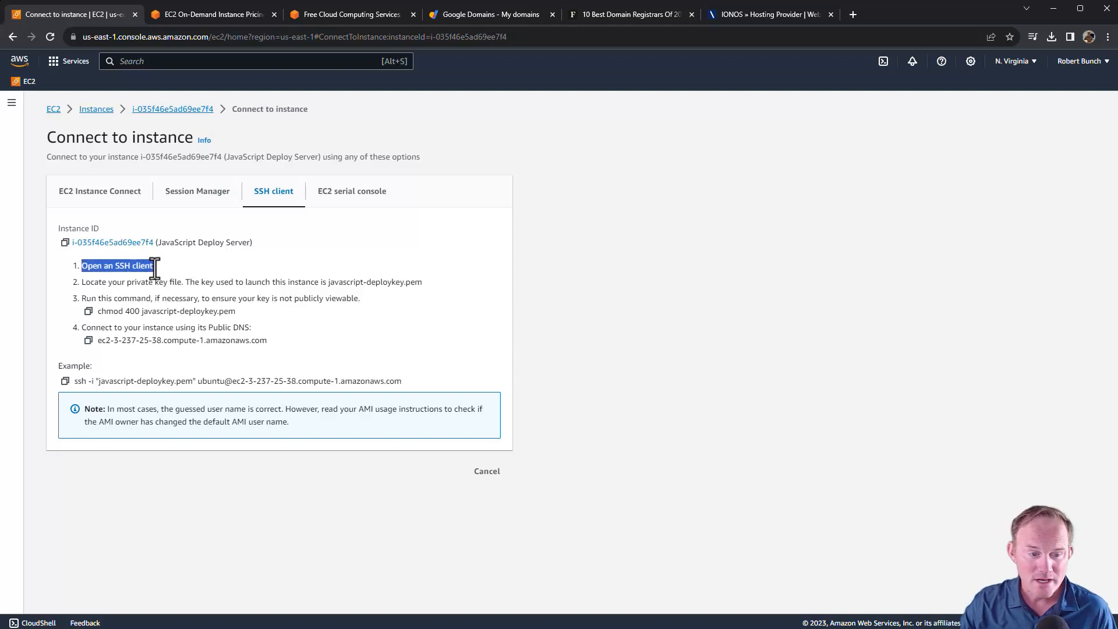
pyautogui.click(155, 265)
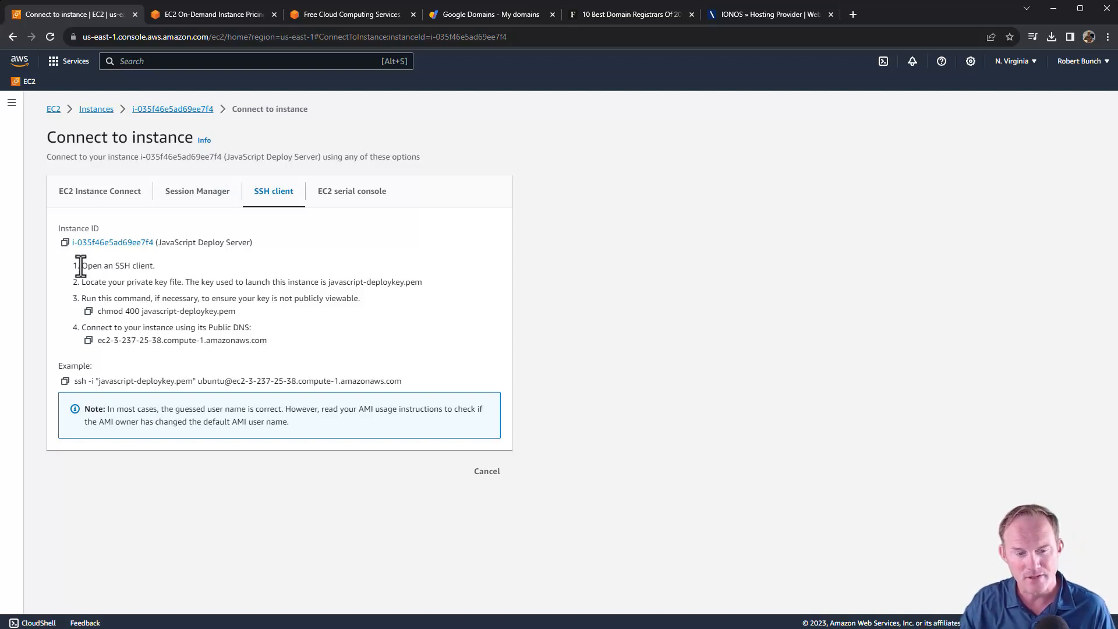
pyautogui.moveTo(80, 282); pyautogui.dragTo(448, 286)
pyautogui.click(448, 286)
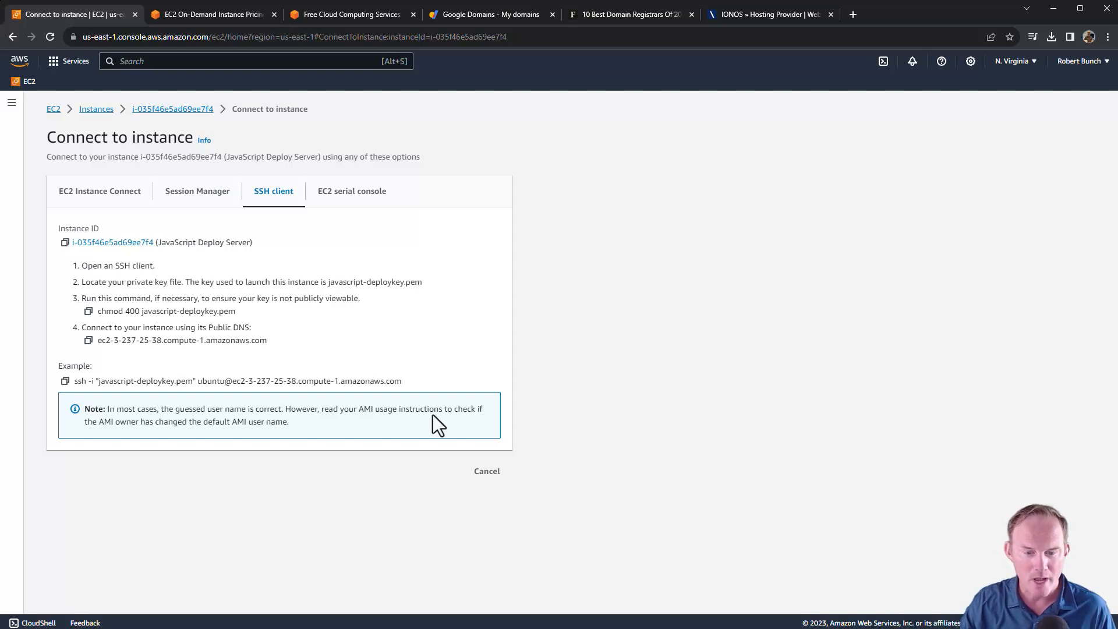
# Step: Switch to a new Windows PowerShell window, enlarge it to fill the screen, and increase its text size
pyautogui.press('Return')
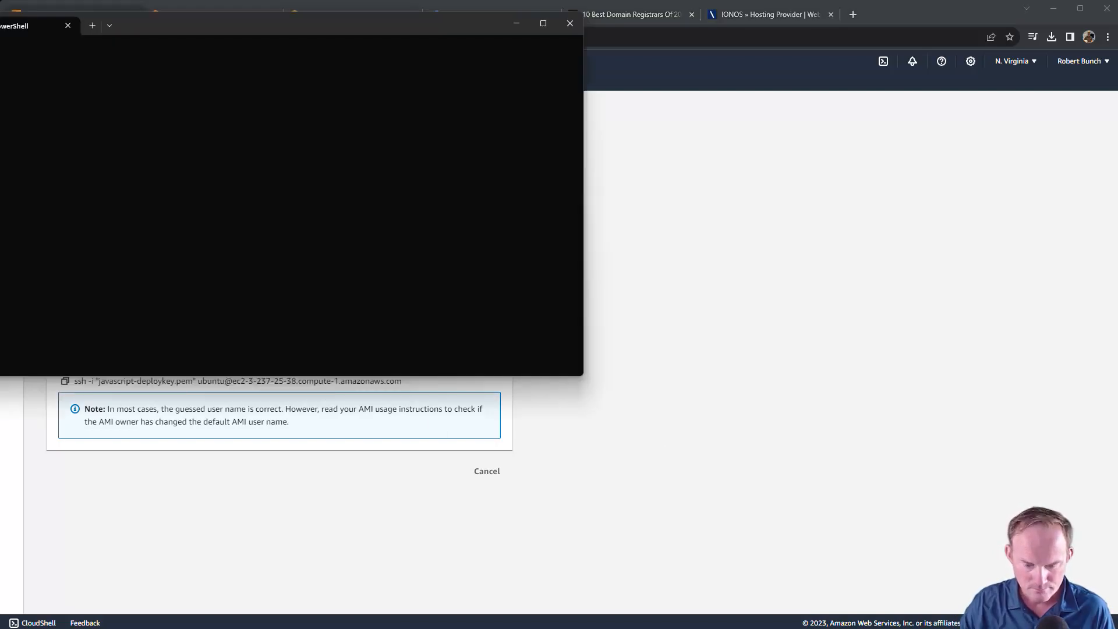
pyautogui.moveTo(321, 36); pyautogui.dragTo(390, 21)
pyautogui.moveTo(647, 365); pyautogui.dragTo(1114, 625)
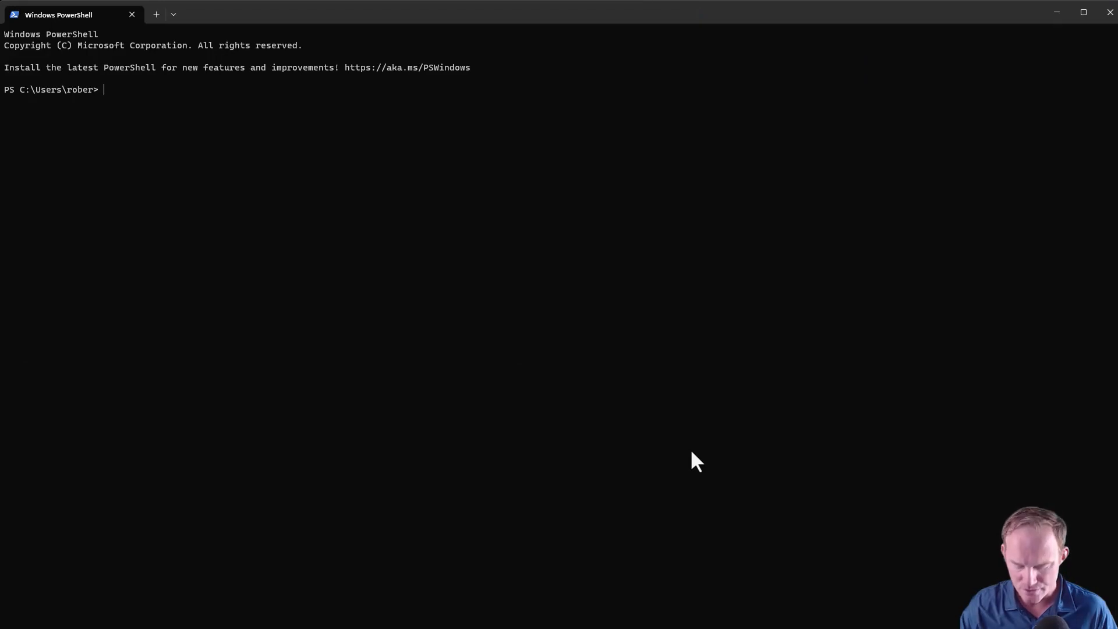
pyautogui.scroll(10, 692, 455)
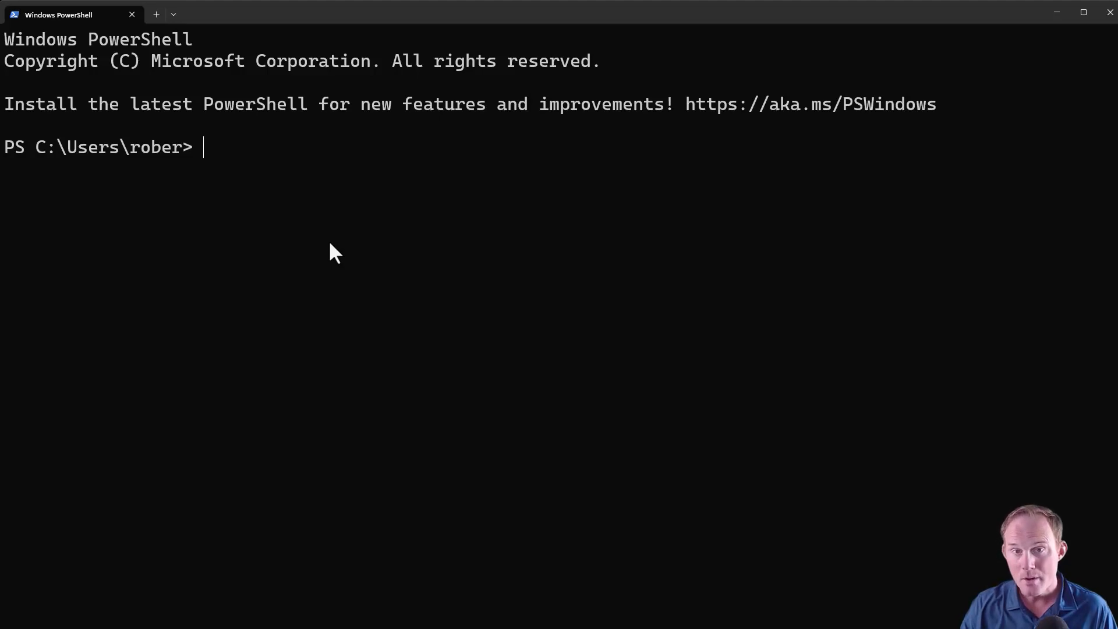
# Step: Create a directory named keys in the user's home folder with mkdir
pyautogui.write('mkdir keys')
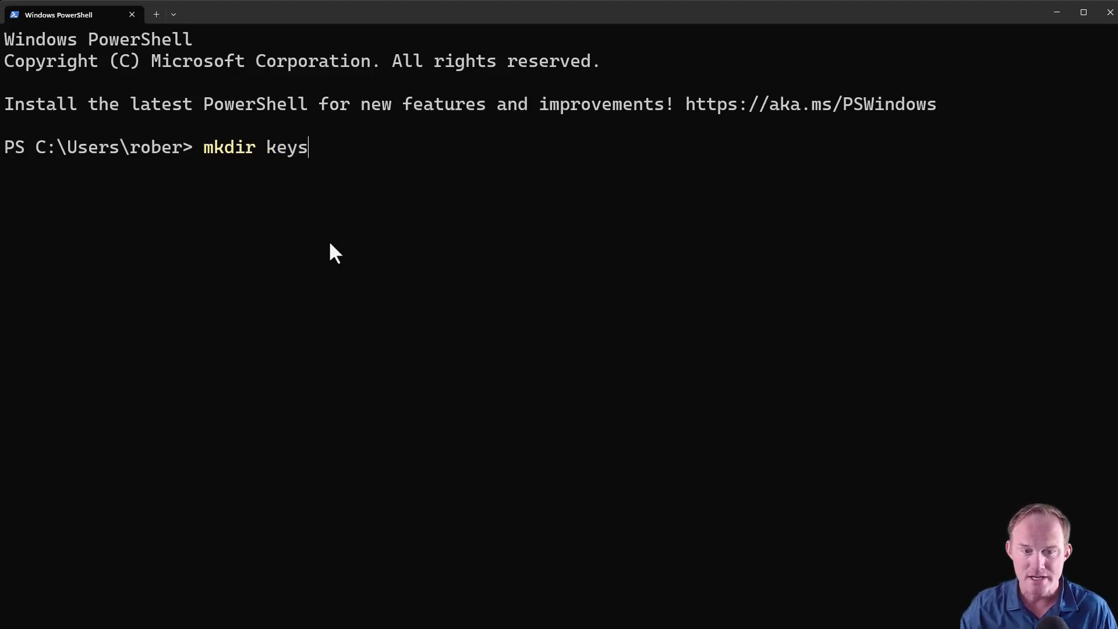
pyautogui.moveTo(29, 143); pyautogui.dragTo(181, 144)
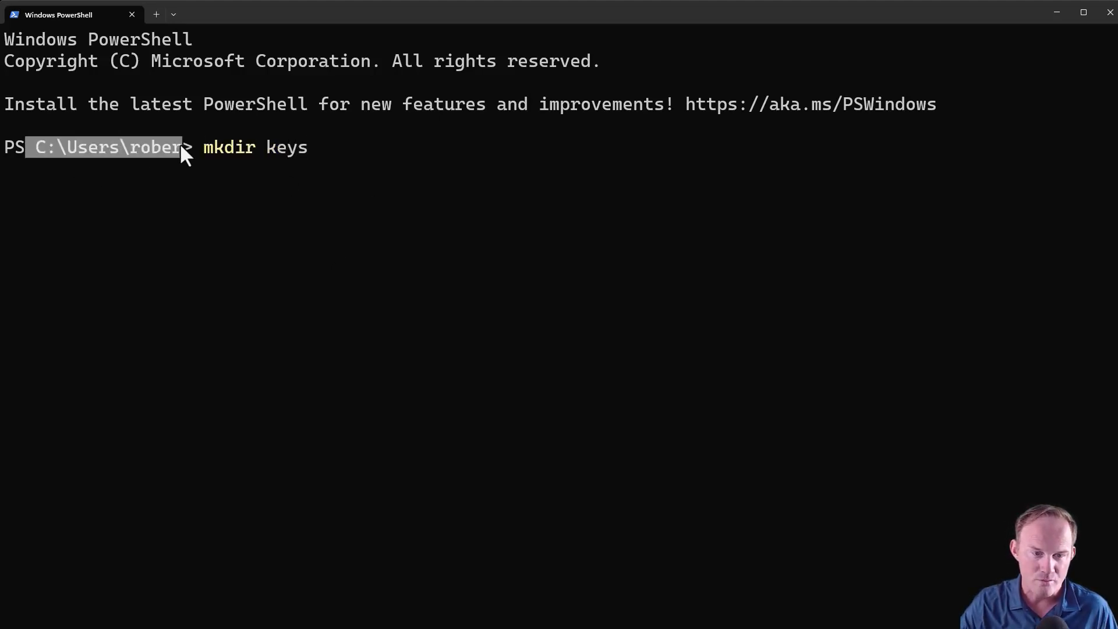
pyautogui.click(344, 200)
pyautogui.press('Return')
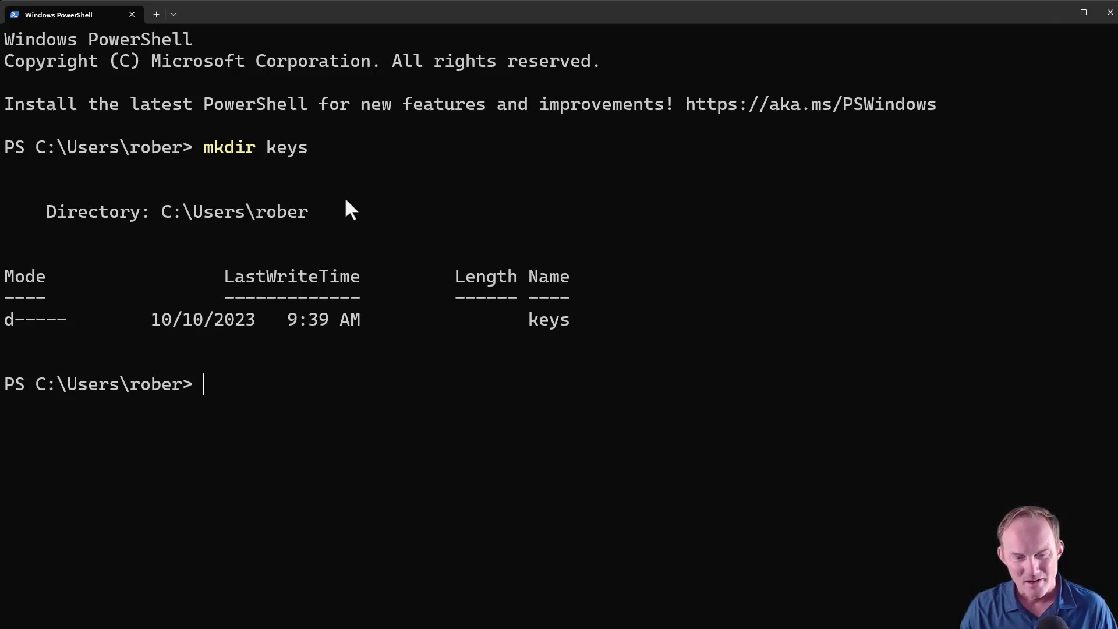
# Step: Move javascript-deploykey.pem from the Downloads folder into the current home folder with mv
pyautogui.write('mv')
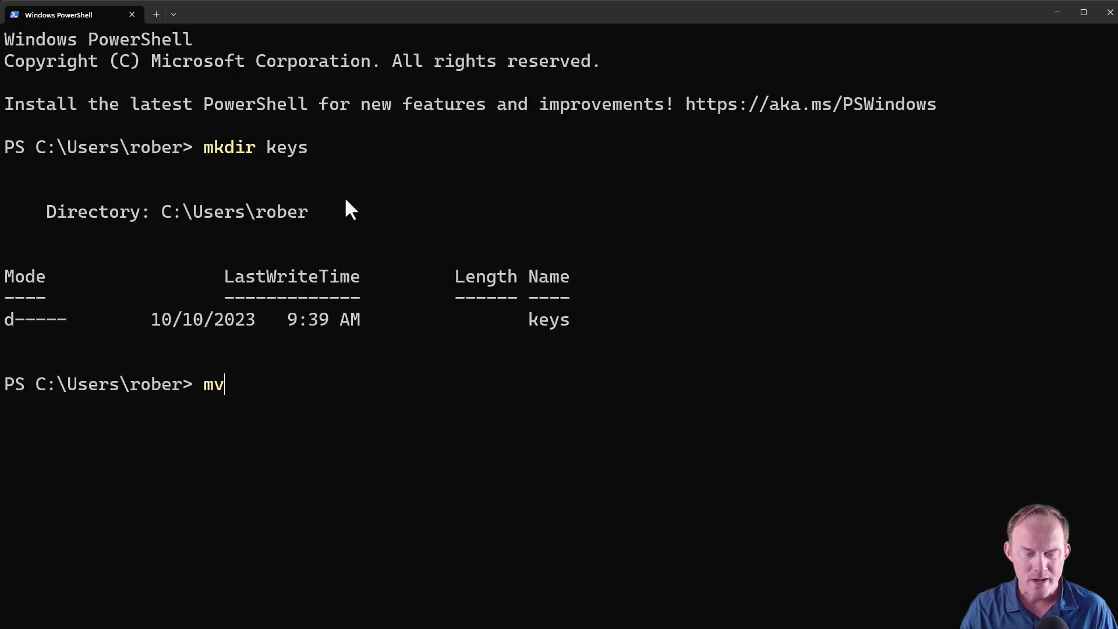
pyautogui.write(' .\\')
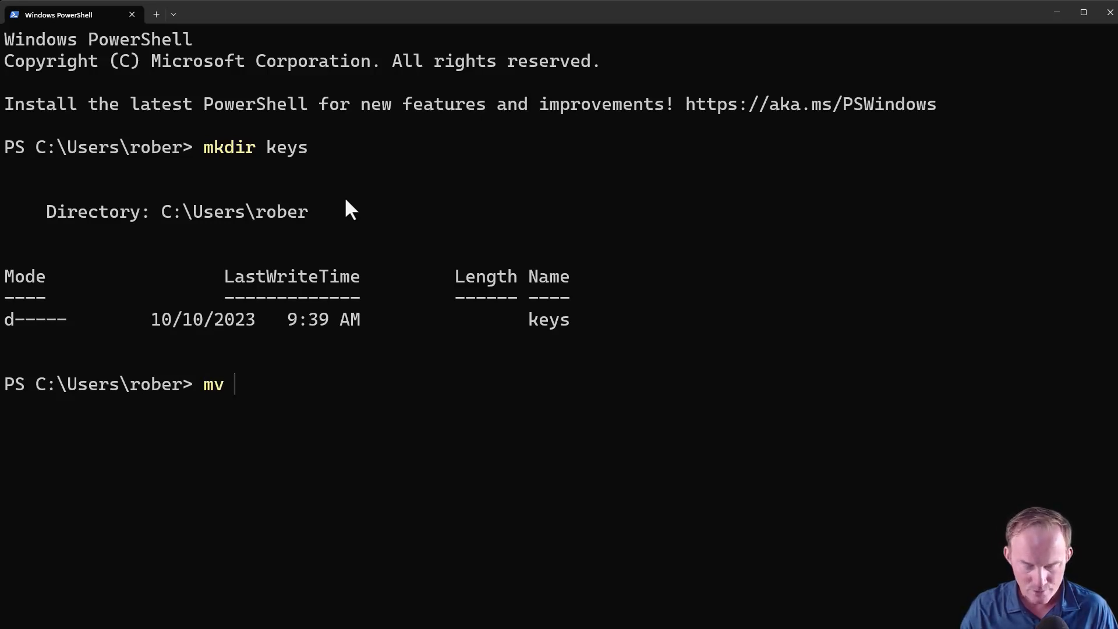
pyautogui.write('Down')
pyautogui.press('Tab')
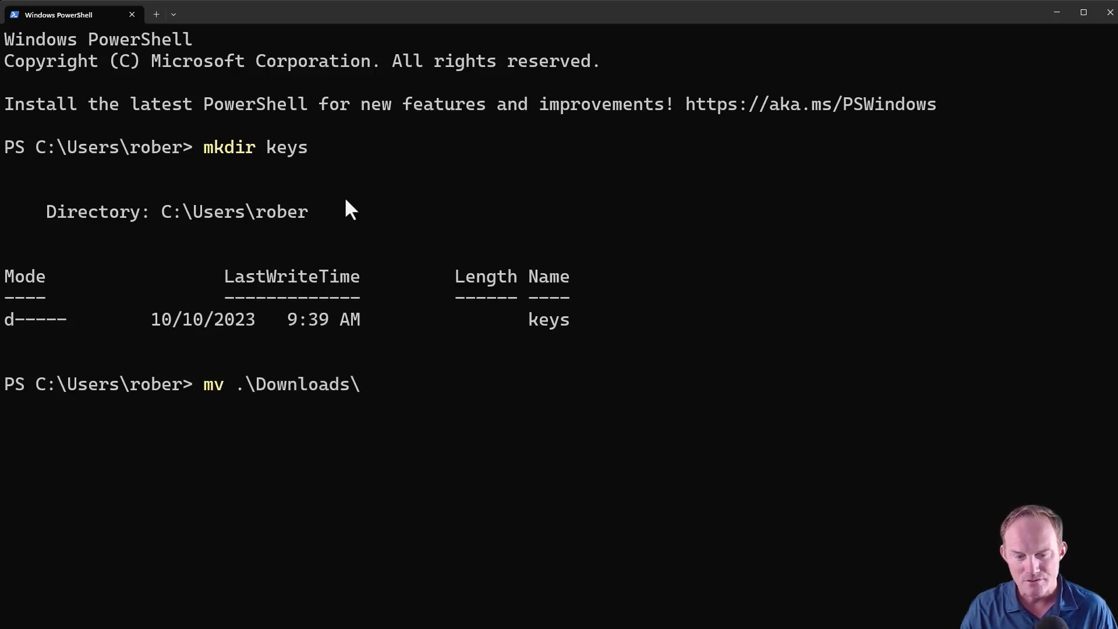
pyautogui.write('java')
pyautogui.press('Tab')
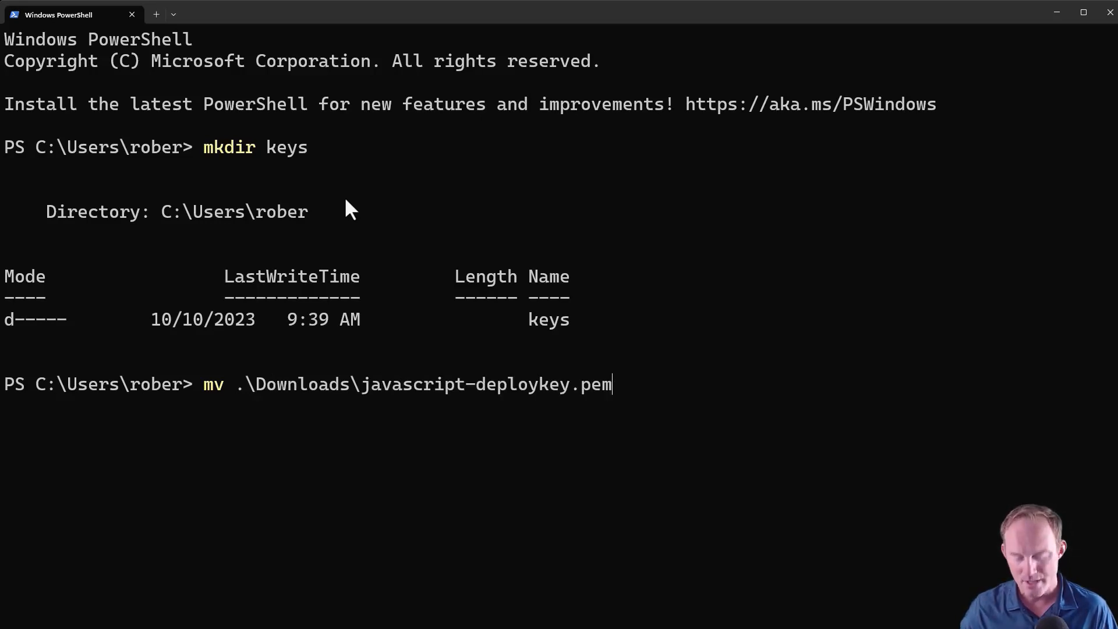
pyautogui.write('.')
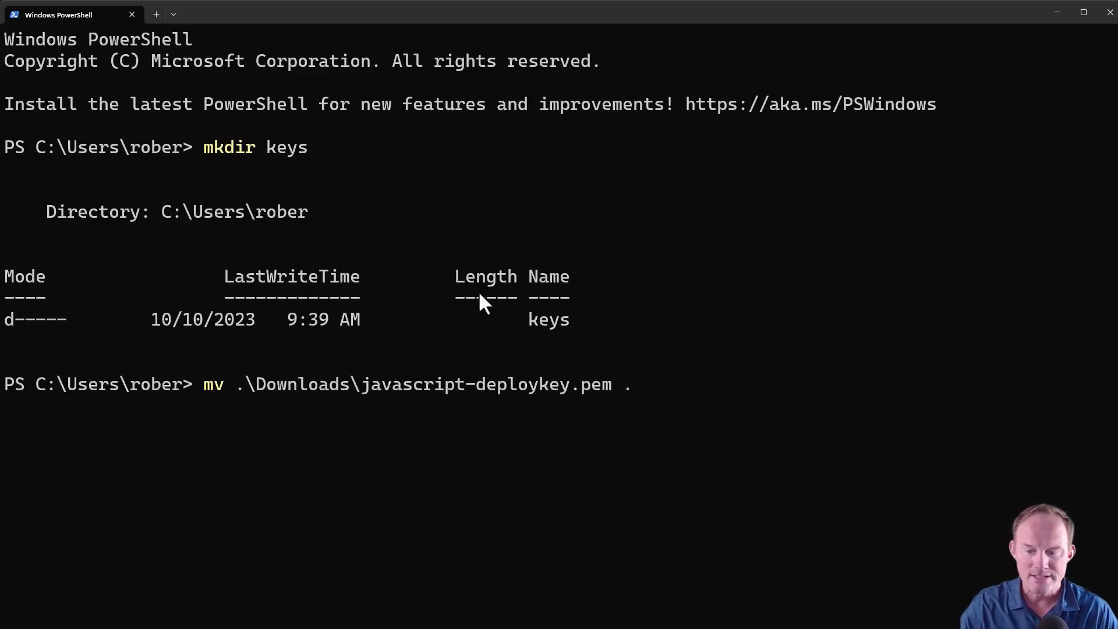
pyautogui.click(747, 407)
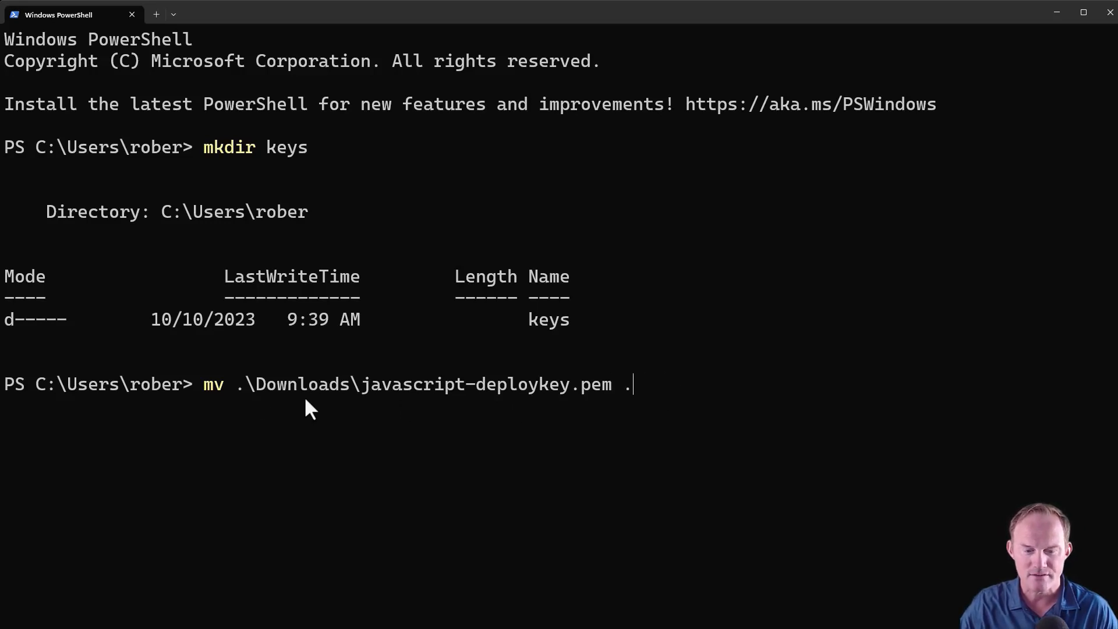
pyautogui.moveTo(249, 384); pyautogui.dragTo(504, 385)
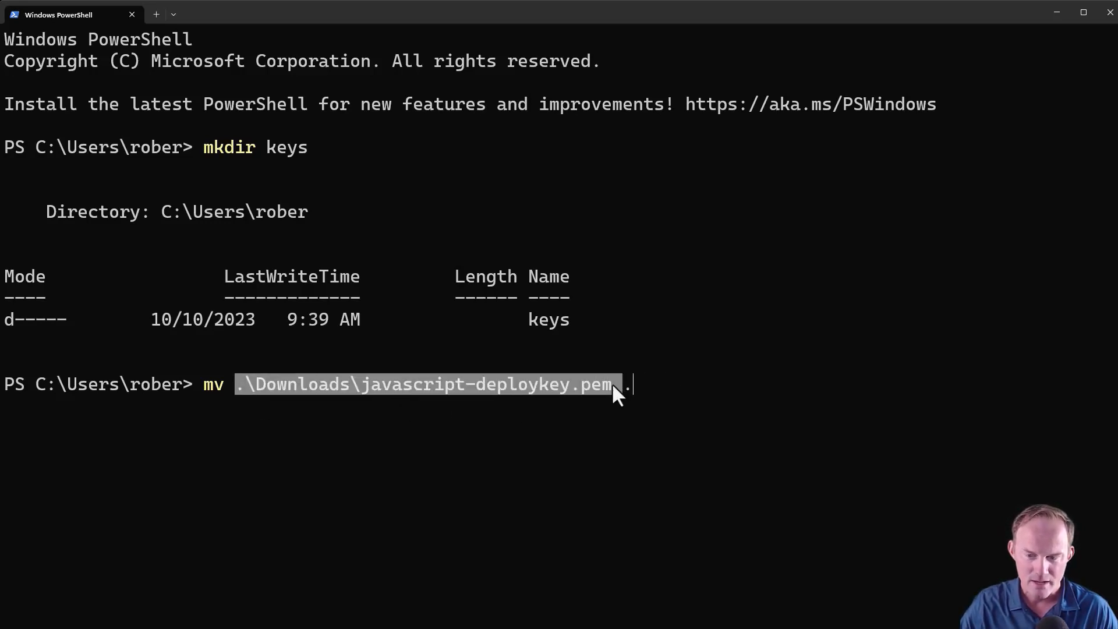
pyautogui.click(210, 380)
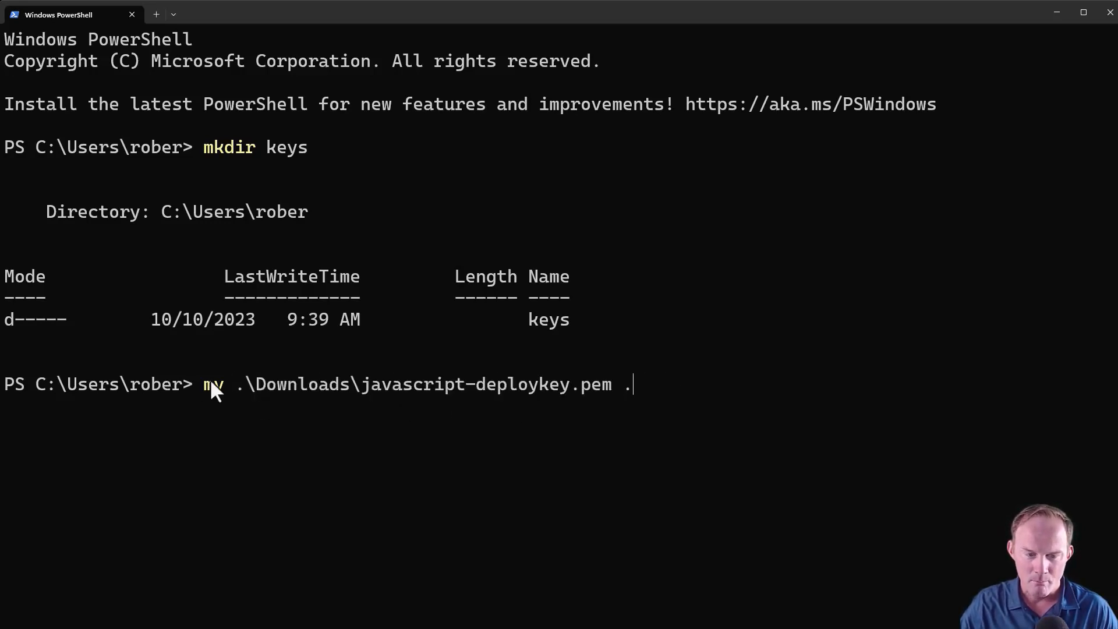
pyautogui.click(619, 390)
pyautogui.press('Return')
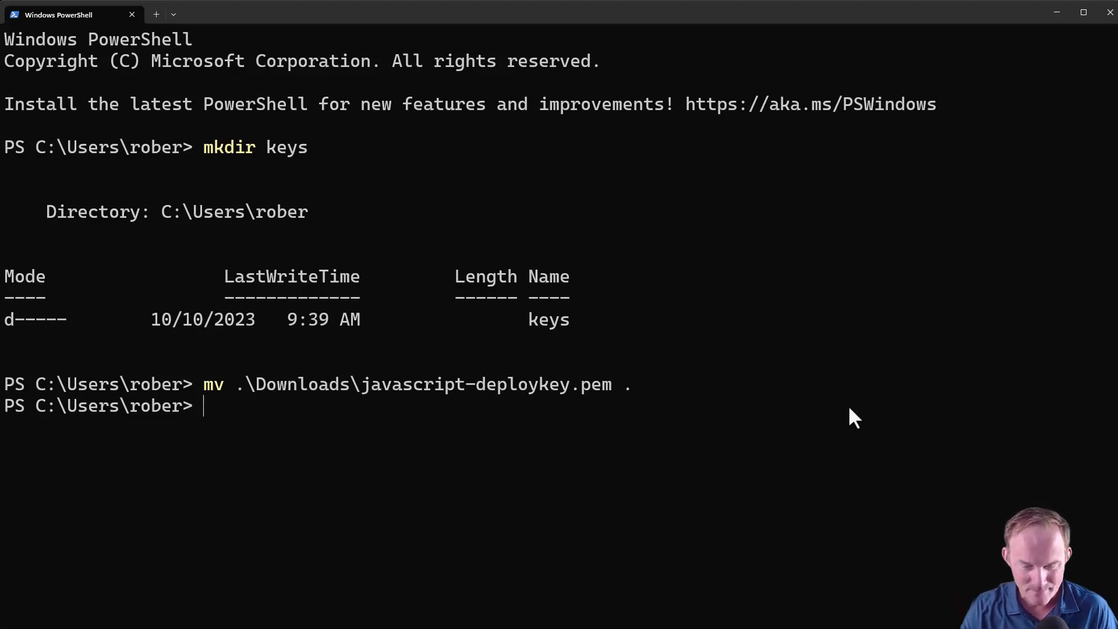
# Step: List the contents of the keys directory and return to its parent folder
pyautogui.write('cd .\\keys\\')
pyautogui.press('Return')
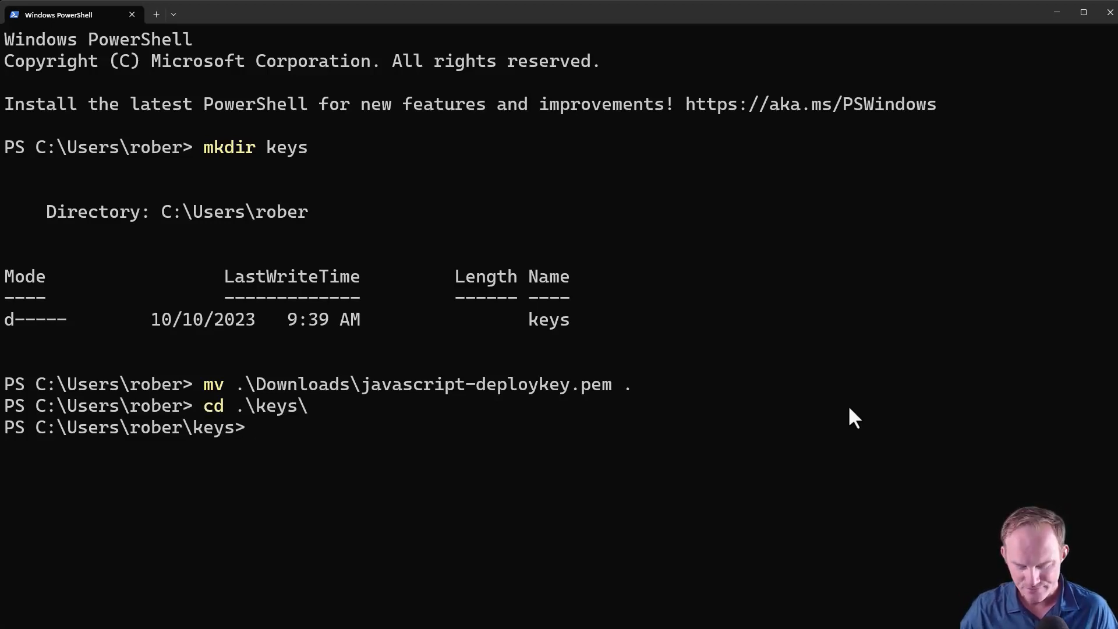
pyautogui.write('ls')
pyautogui.press('Return')
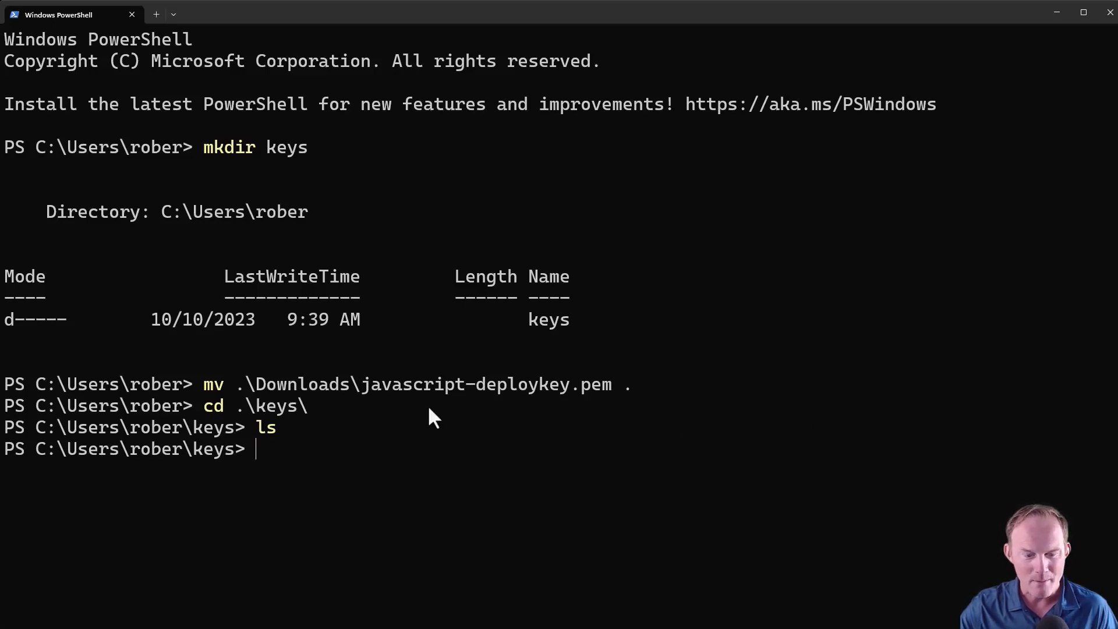
pyautogui.write('cd ..')
pyautogui.press('Return')
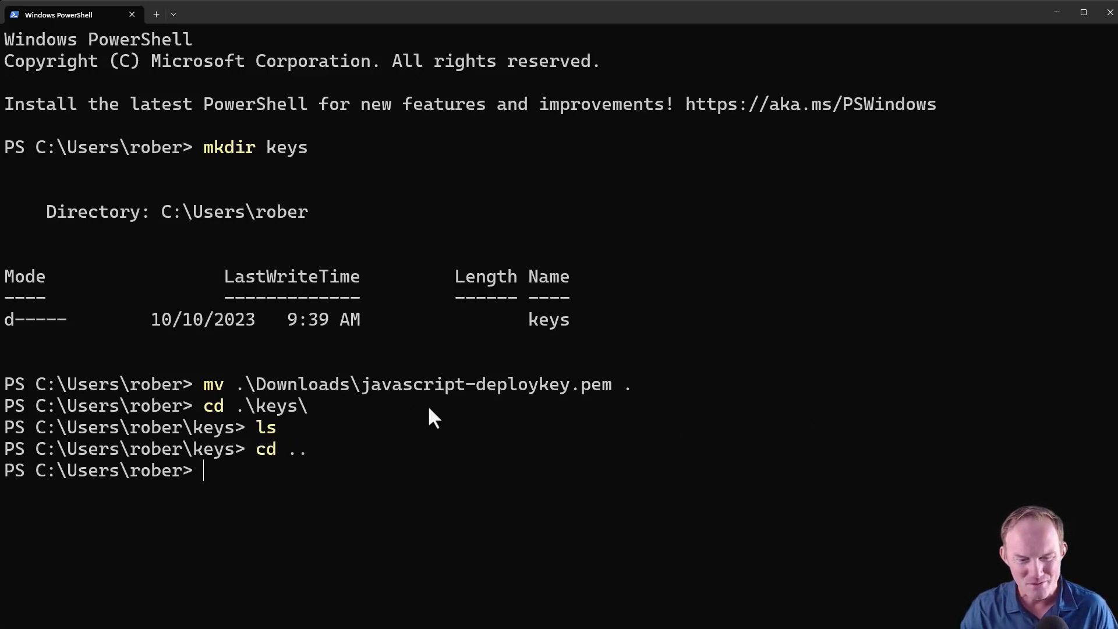
# Step: Move javascript-deploykey.pem from the home folder into the keys directory with mv
pyautogui.write('mv')
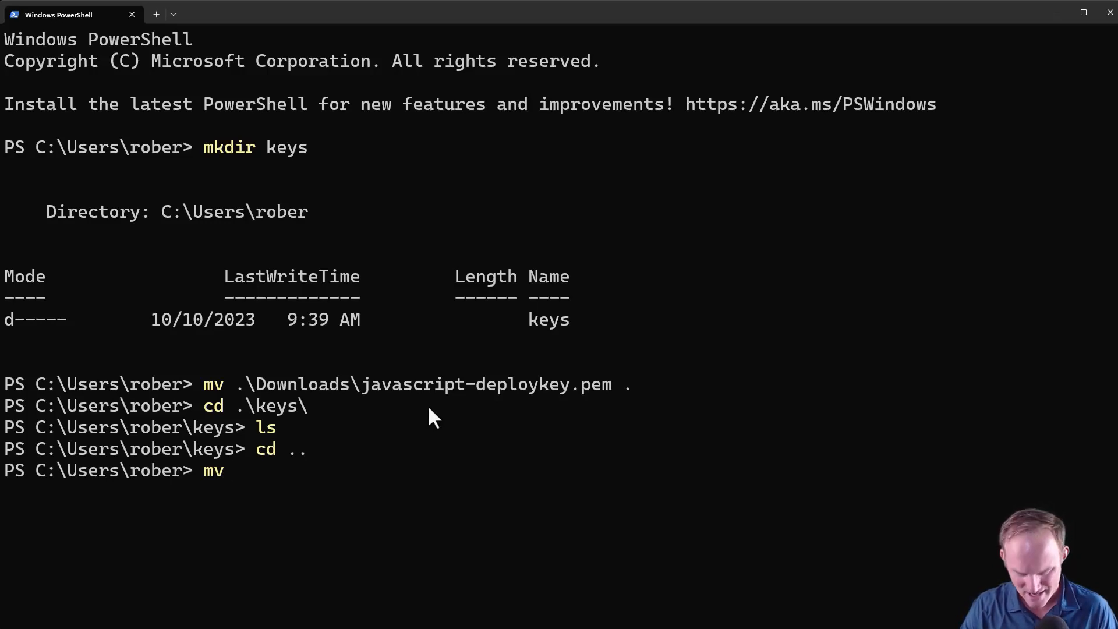
pyautogui.write(' .\\java')
pyautogui.press('Tab')
pyautogui.write('key')
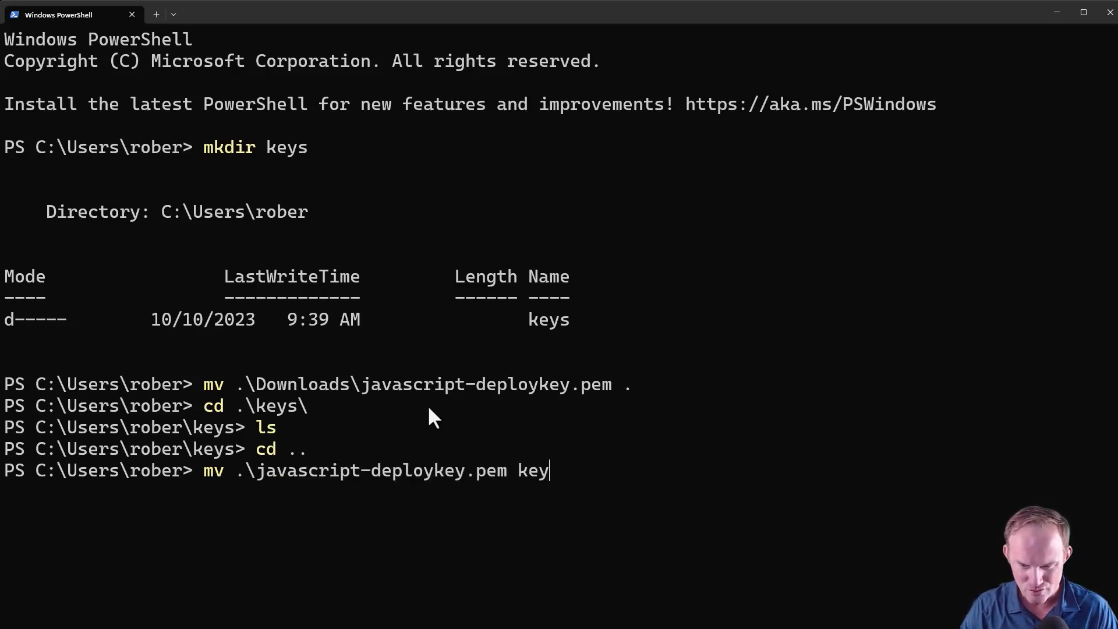
pyautogui.write('s')
pyautogui.press('Return')
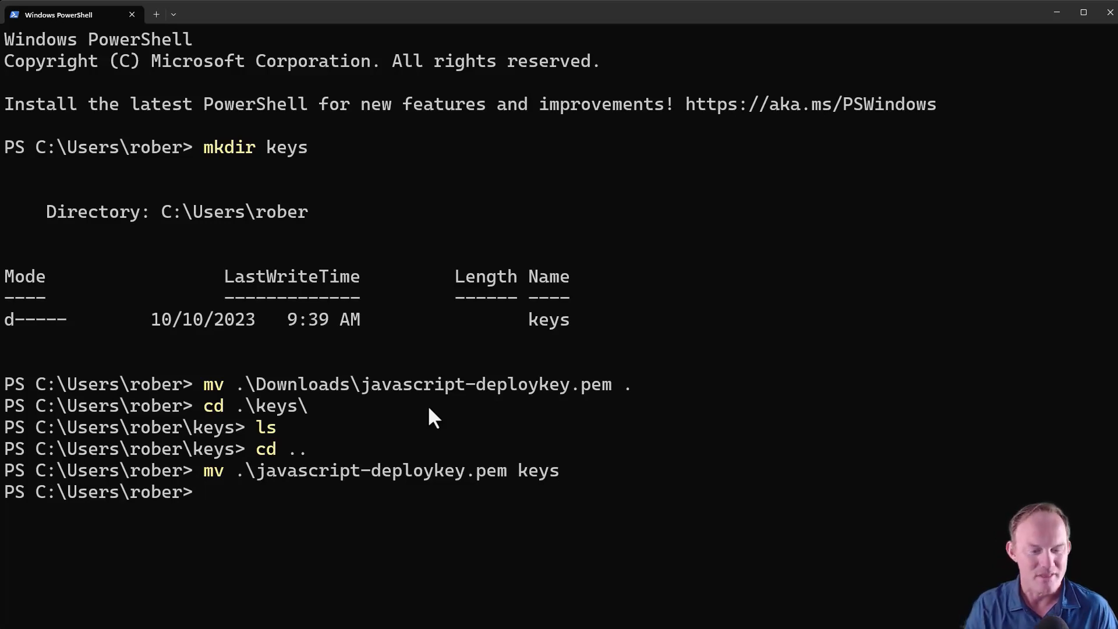
# Step: Change into the keys directory and list its files, highlighting the javascript-deploykey.pem entry
pyautogui.write('cd k')
pyautogui.press('Tab')
pyautogui.press('Return')
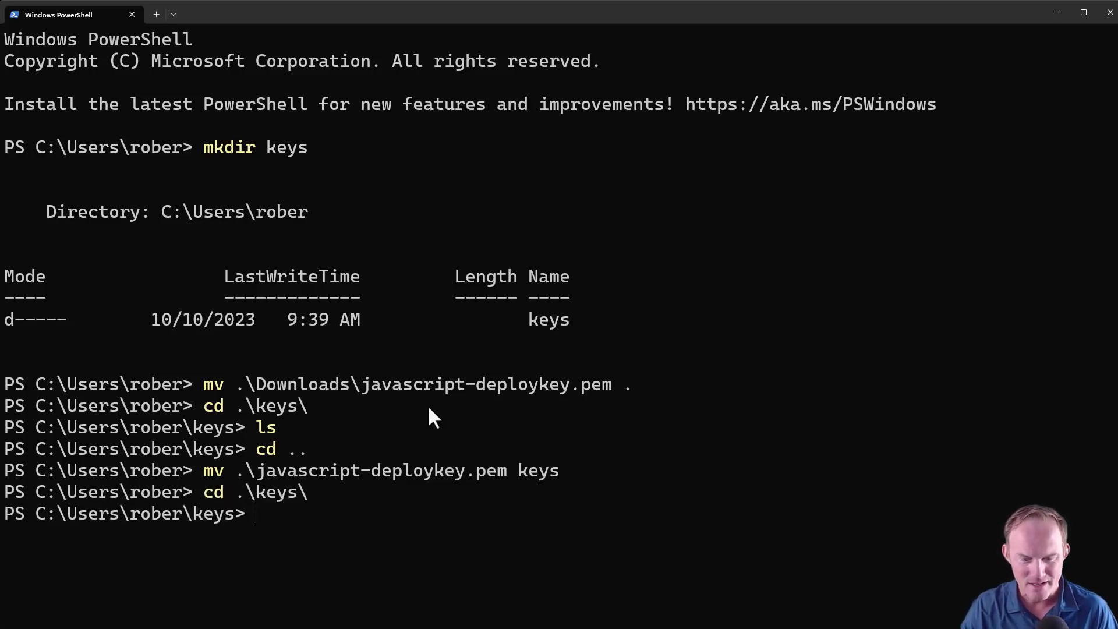
pyautogui.write('ls')
pyautogui.press('Return')
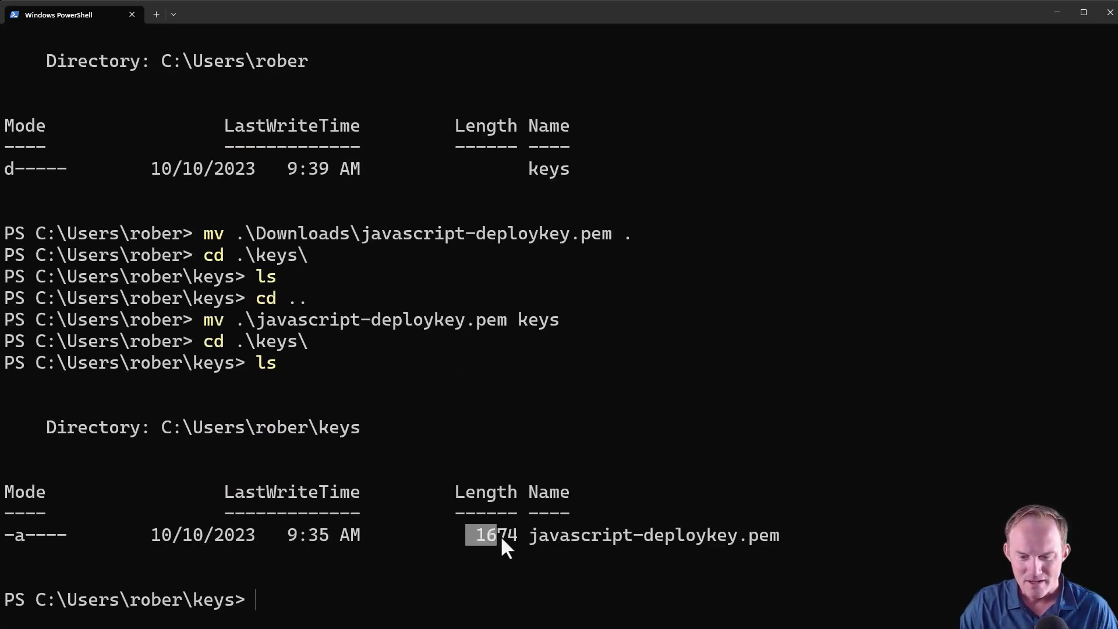
pyautogui.moveTo(502, 536); pyautogui.dragTo(816, 530)
pyautogui.click(485, 448)
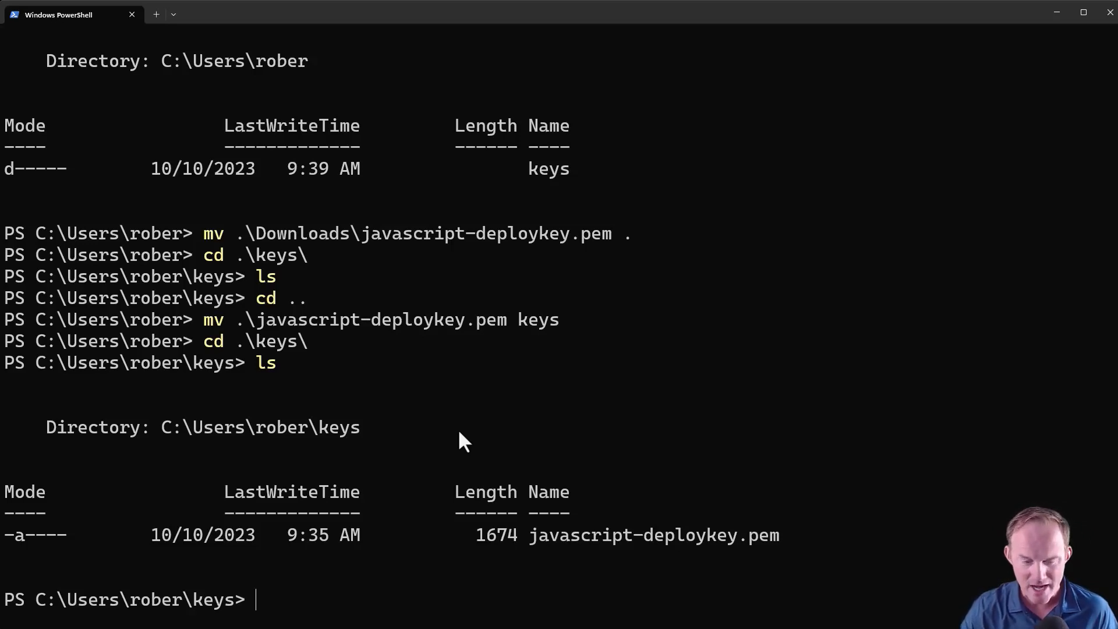
# Step: Clear the PowerShell screen and enlarge the terminal text further
pyautogui.hotkey('ctrl', 'l')
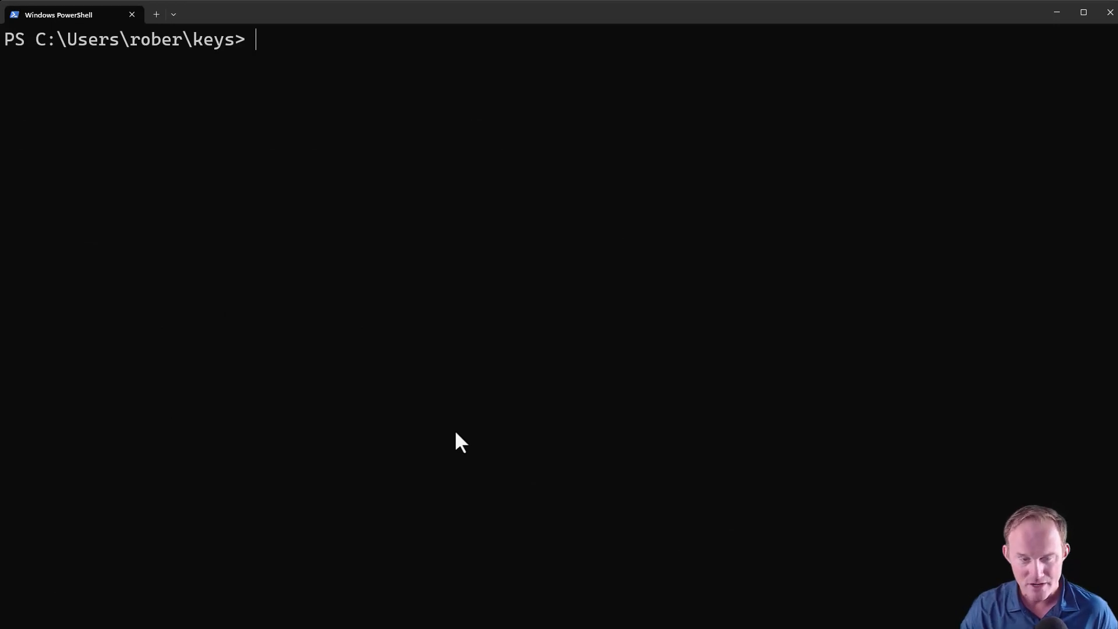
pyautogui.hotkey('ctrl', '=')
pyautogui.hotkey('ctrl', '=')
pyautogui.hotkey('ctrl', '=')
pyautogui.hotkey('ctrl', '=')
pyautogui.hotkey('ctrl', '=')
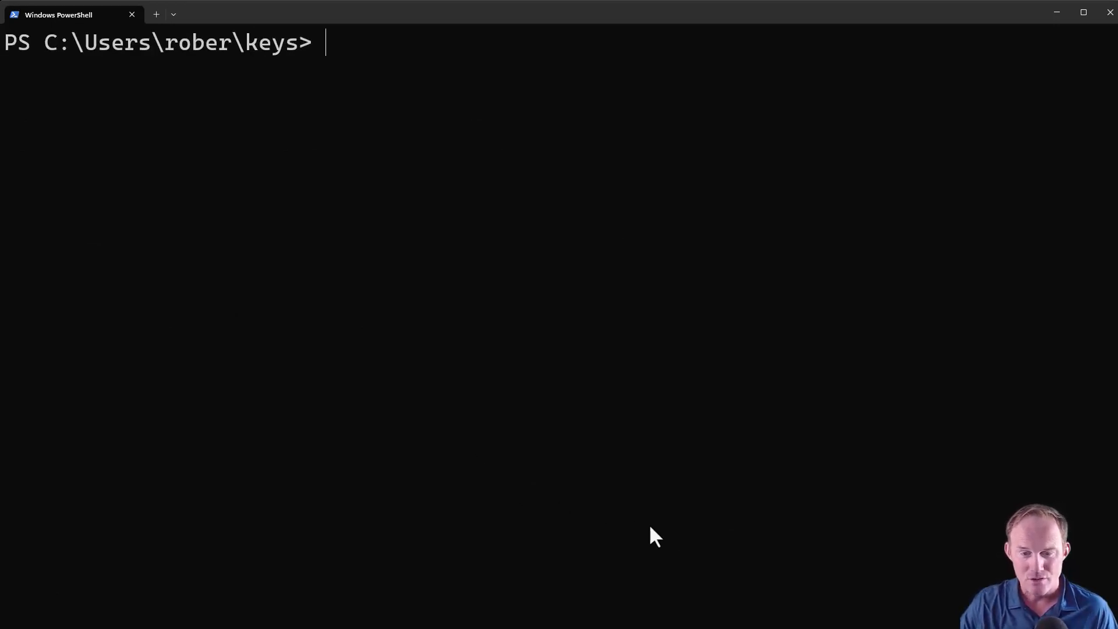
# Step: Switch back to the AWS console in the browser and highlight the key file name in the SSH client instructions
pyautogui.hotkey('alt', 'Tab')
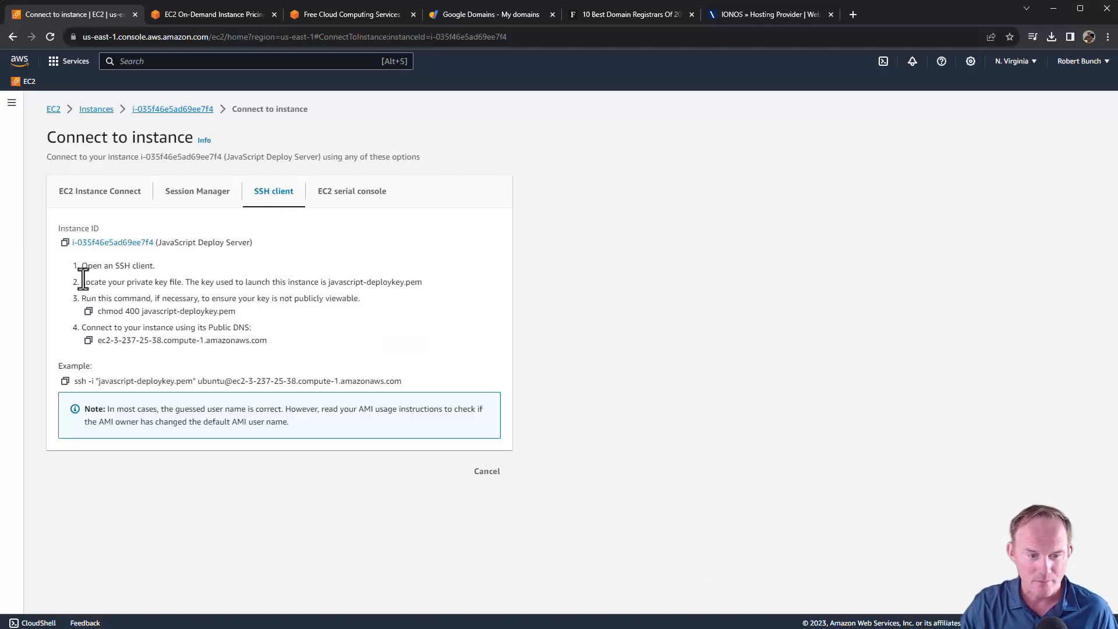
pyautogui.moveTo(83, 282); pyautogui.dragTo(330, 281)
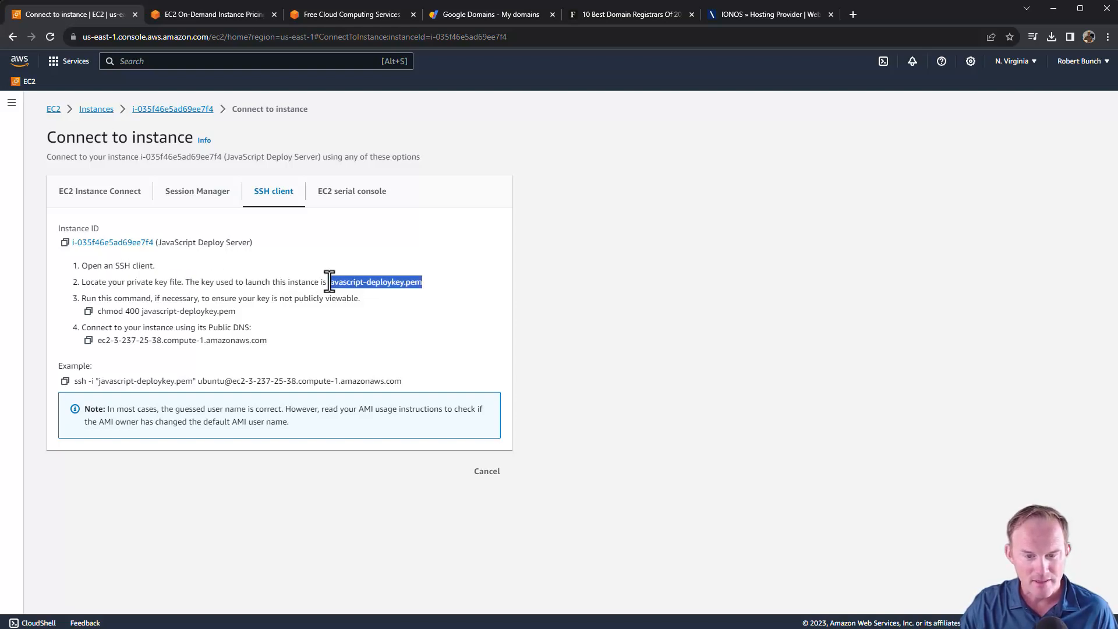
pyautogui.click(81, 297)
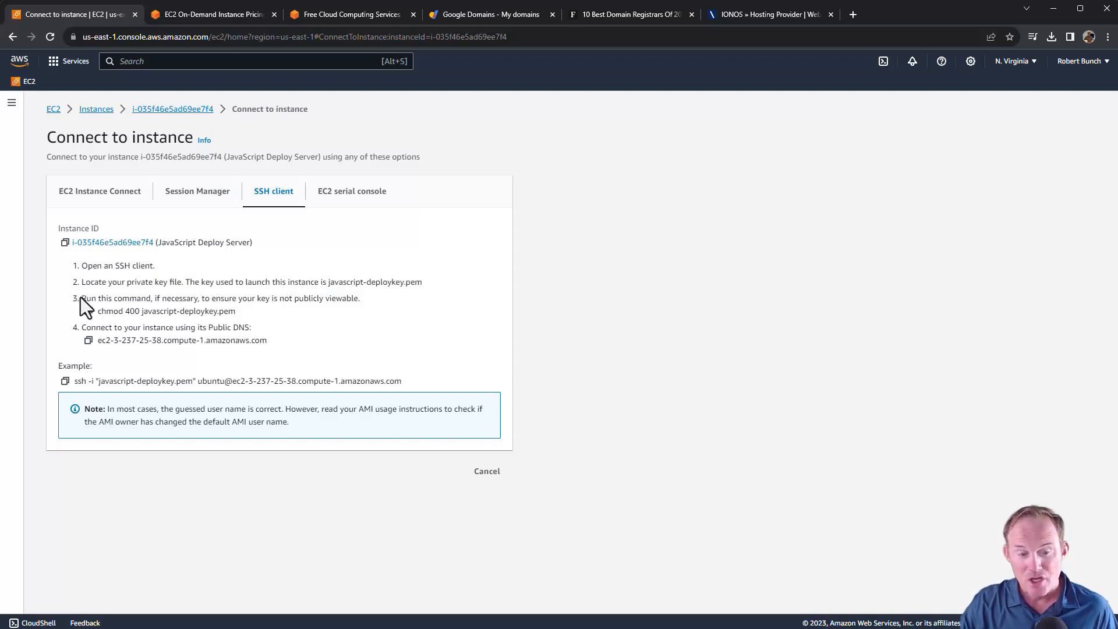
# Step: Highlight the chmod 400 instruction for javascript-deploykey.pem, and list the keys directory in PowerShell to examine the key file's mode
pyautogui.moveTo(80, 297); pyautogui.dragTo(372, 301)
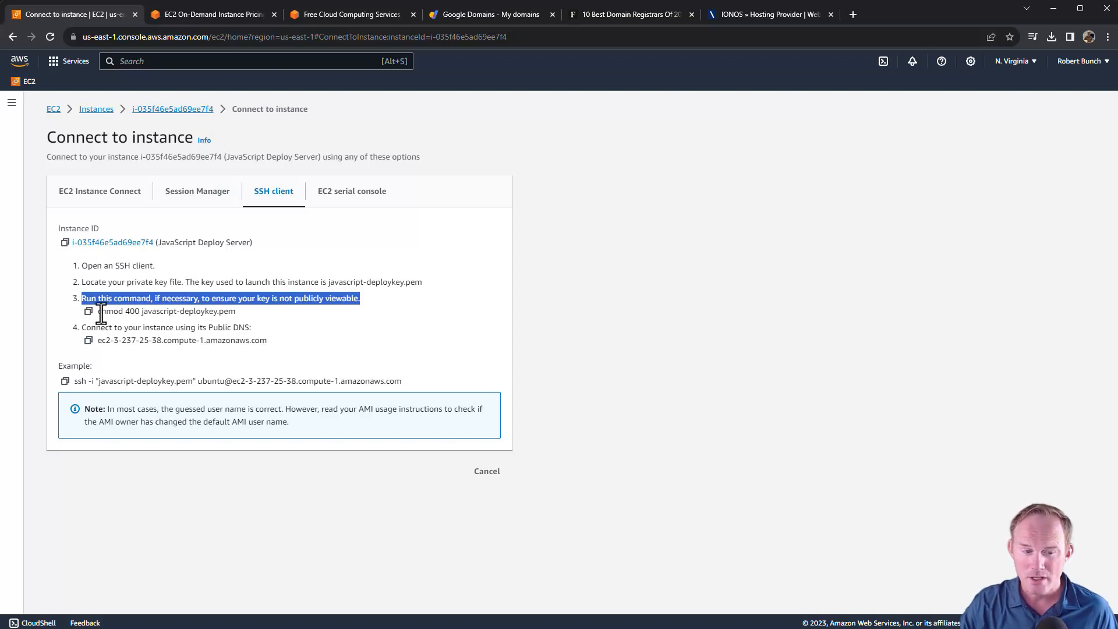
pyautogui.moveTo(97, 312); pyautogui.dragTo(267, 311)
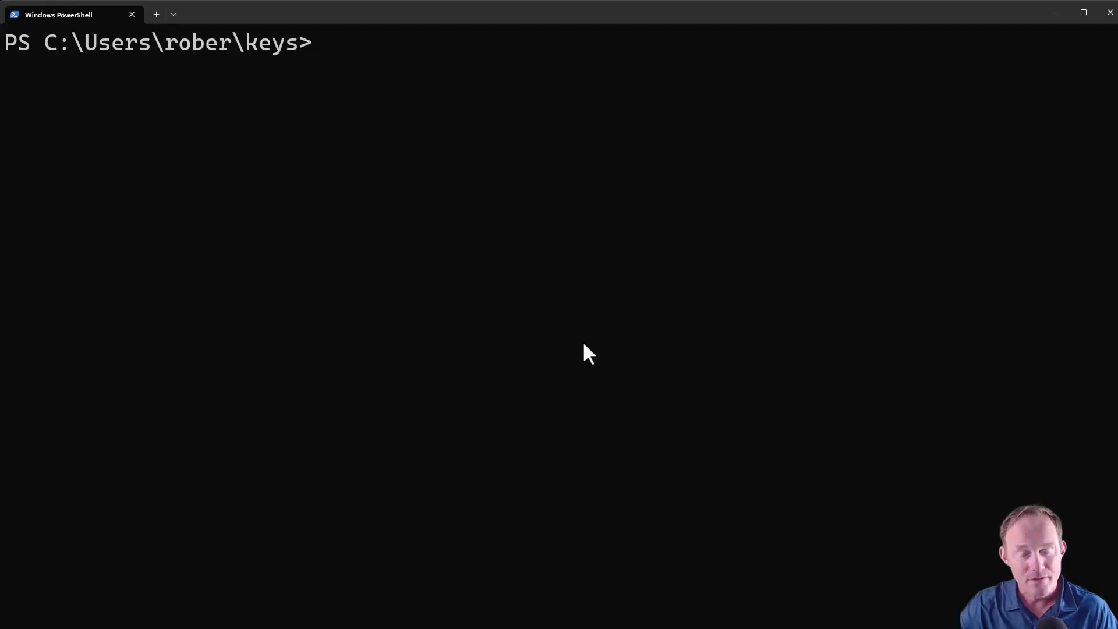
pyautogui.write('ls')
pyautogui.press('Return')
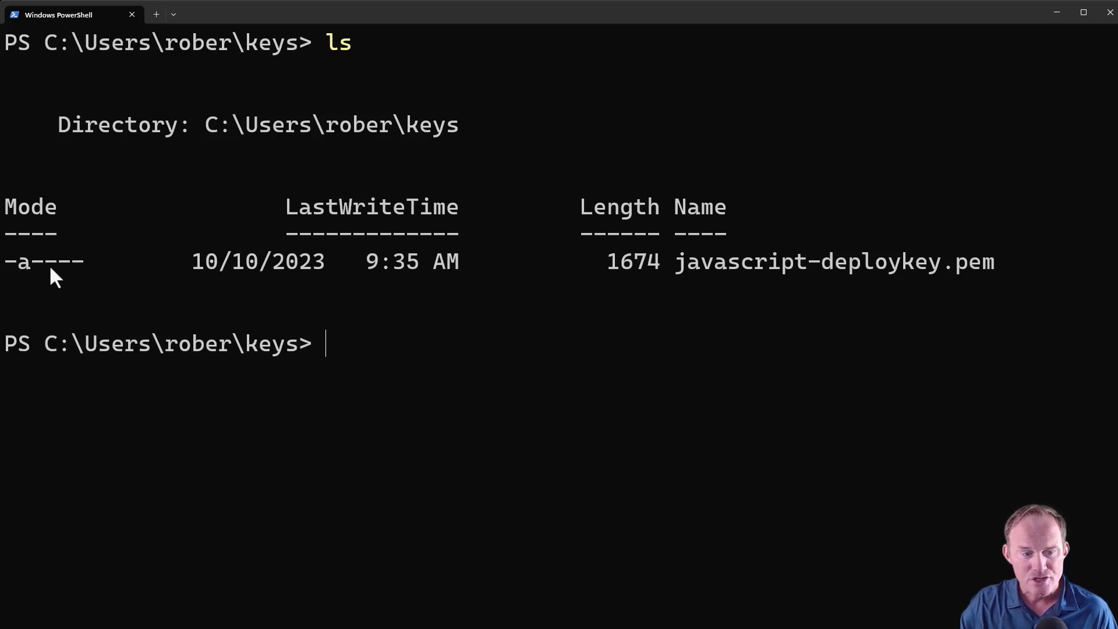
pyautogui.moveTo(5, 264); pyautogui.dragTo(99, 262)
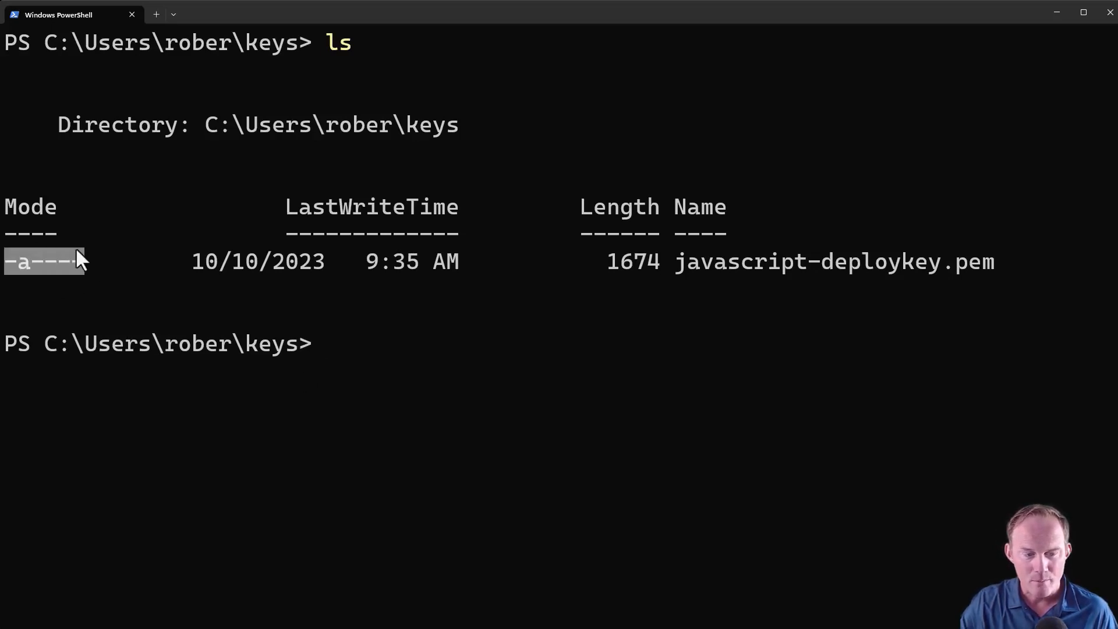
pyautogui.click(86, 268)
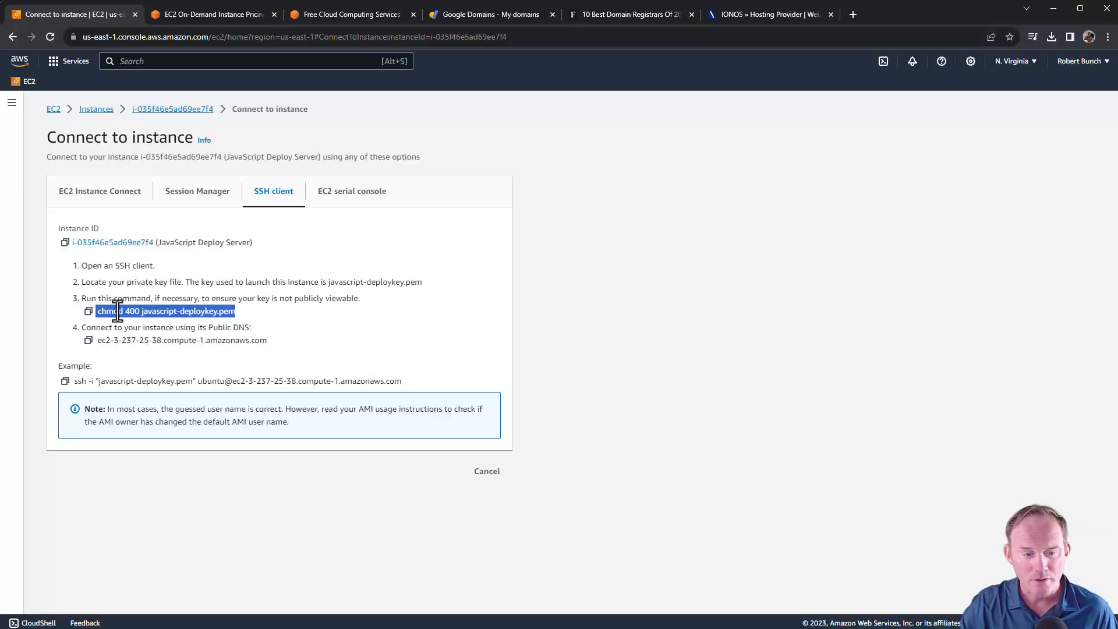
# Step: Return to the SSH client instructions in the AWS console, highlight chmod and 400, and copy the example ssh command
pyautogui.doubleClick(111, 311)
pyautogui.doubleClick(133, 311)
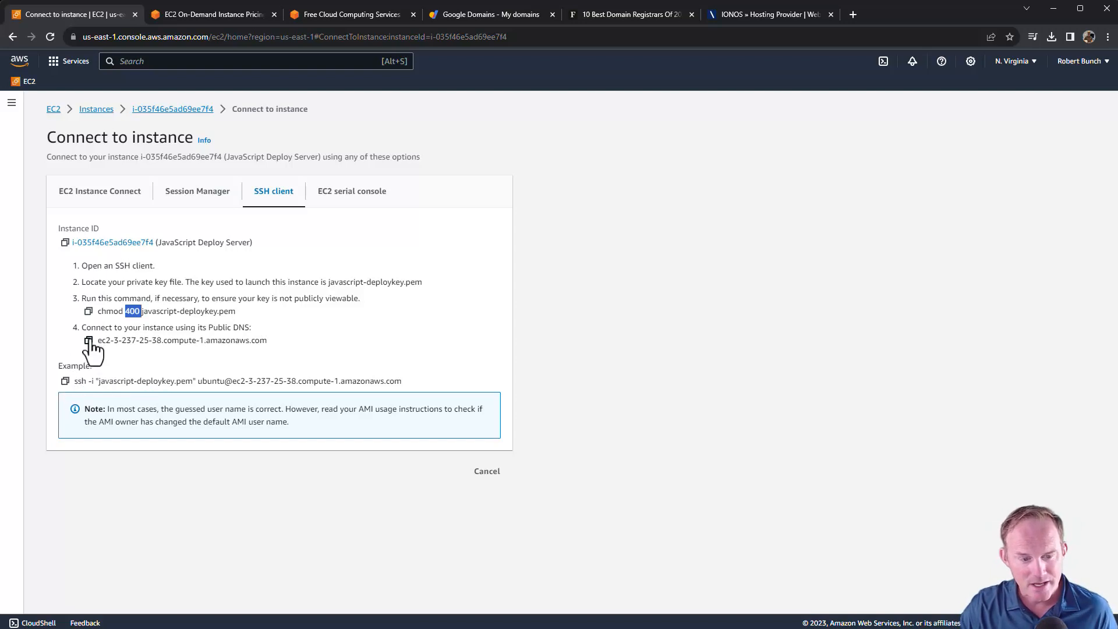
pyautogui.click(65, 382)
pyautogui.moveTo(73, 381); pyautogui.dragTo(439, 380)
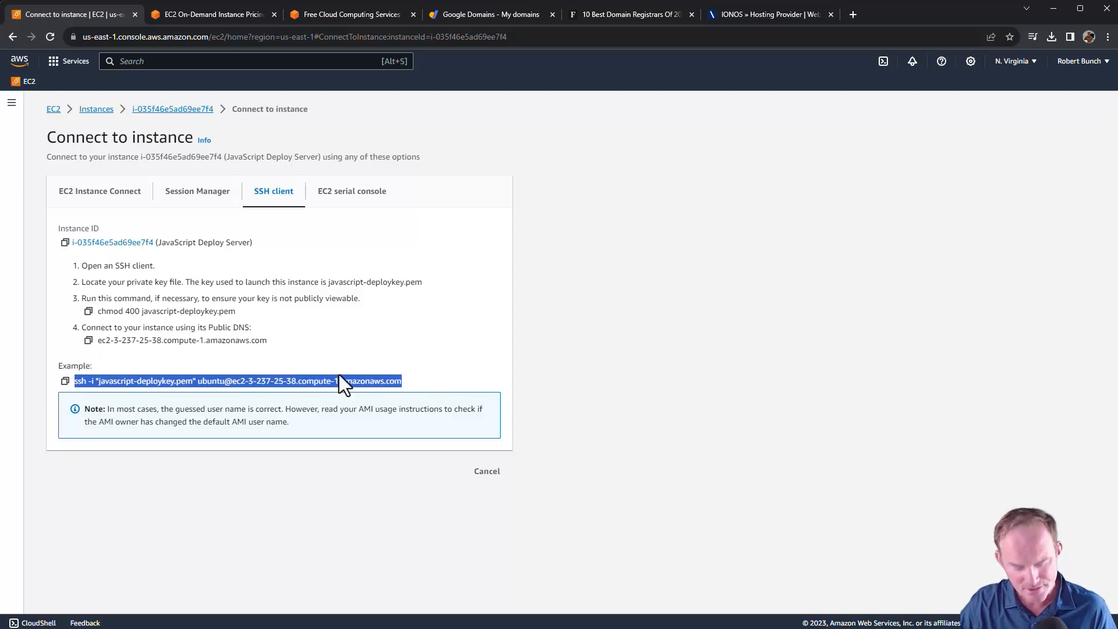
pyautogui.hotkey('ctrl', 'c')
pyautogui.click(65, 382)
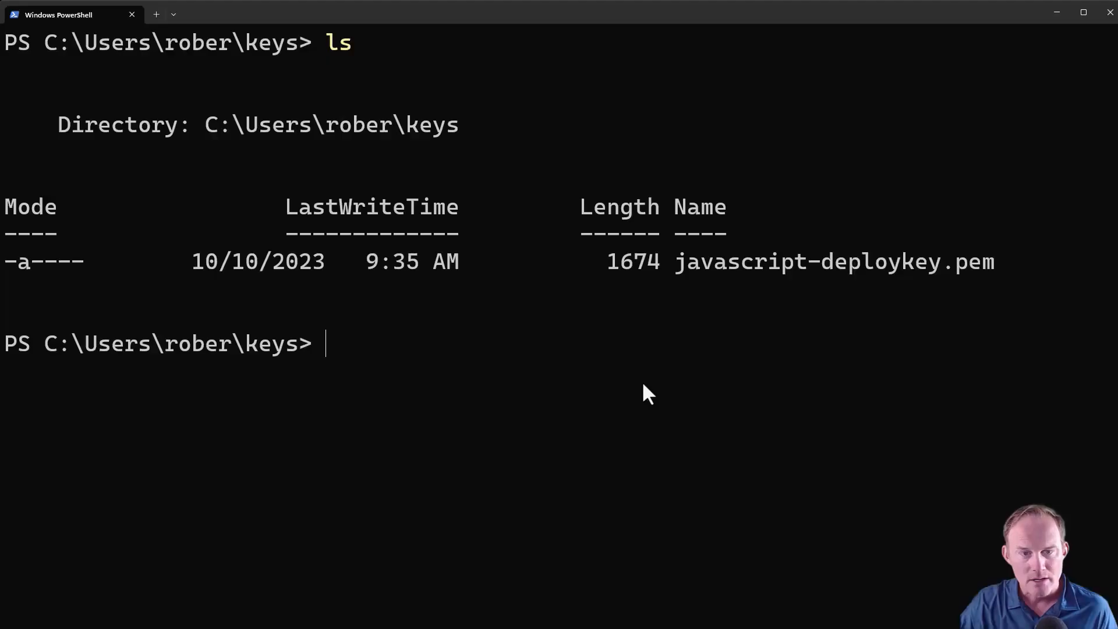
pyautogui.hotkey('alt', 'Tab')
pyautogui.moveTo(302, 344); pyautogui.dragTo(44, 343)
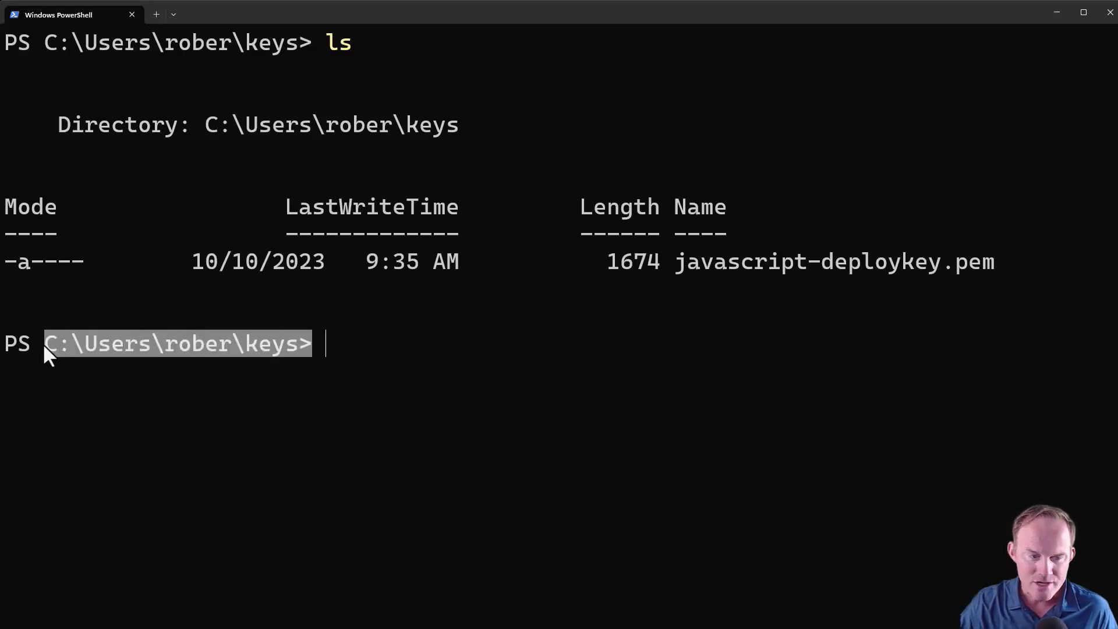
pyautogui.click(47, 344)
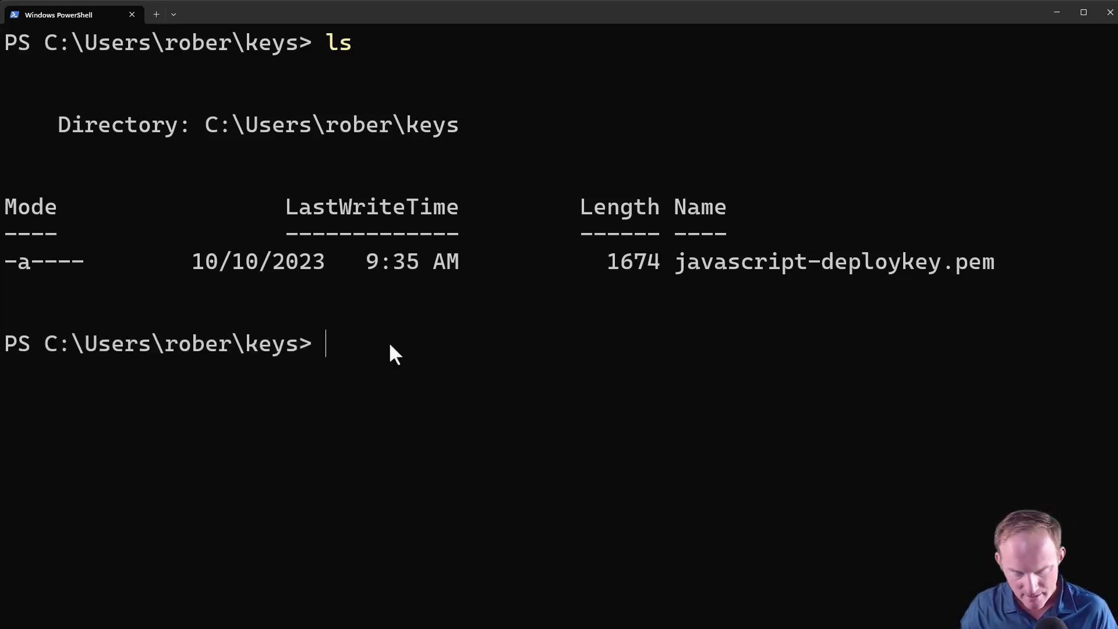
pyautogui.rightClick(389, 341)
pyautogui.press('Return')
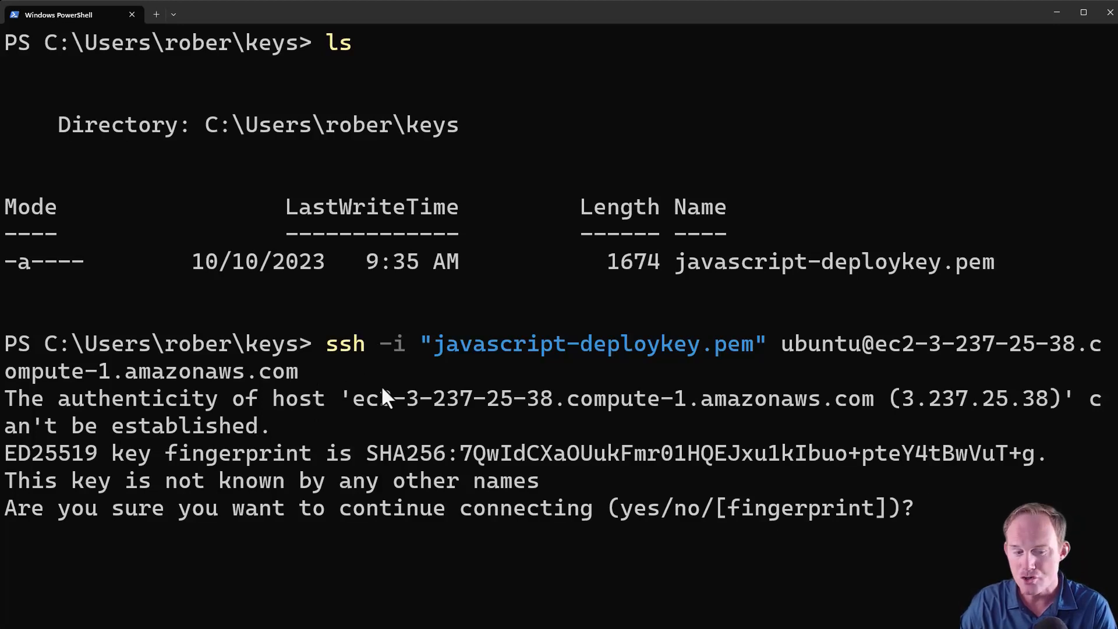
# Step: Highlight the host key fingerprint and answer yes to continue connecting to the server
pyautogui.moveTo(356, 455); pyautogui.dragTo(1032, 461)
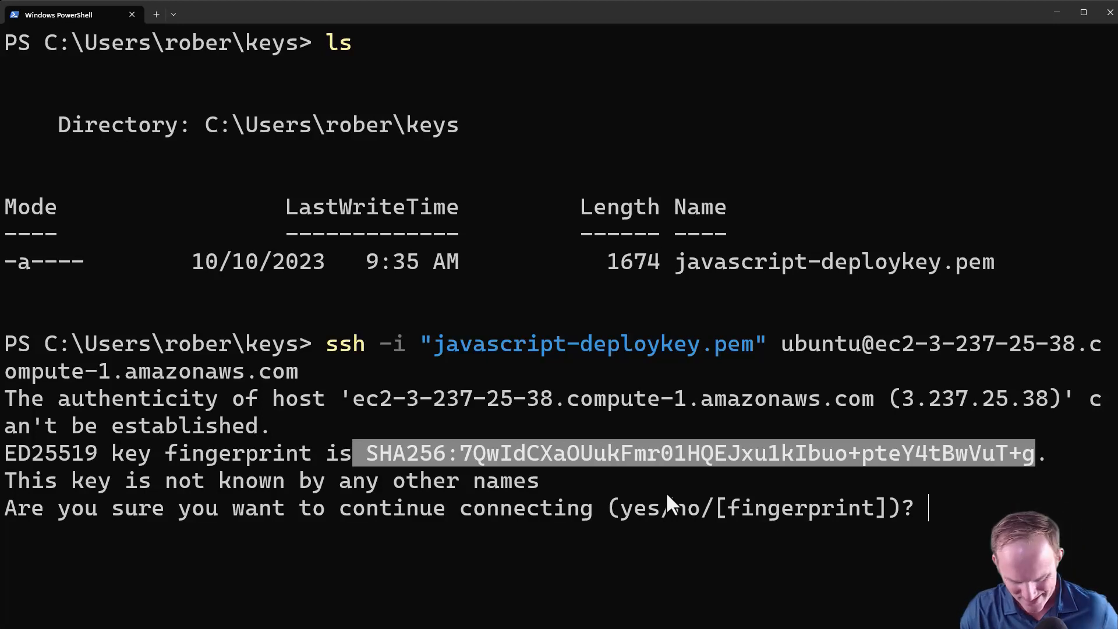
pyautogui.write('yes')
pyautogui.press('Return')
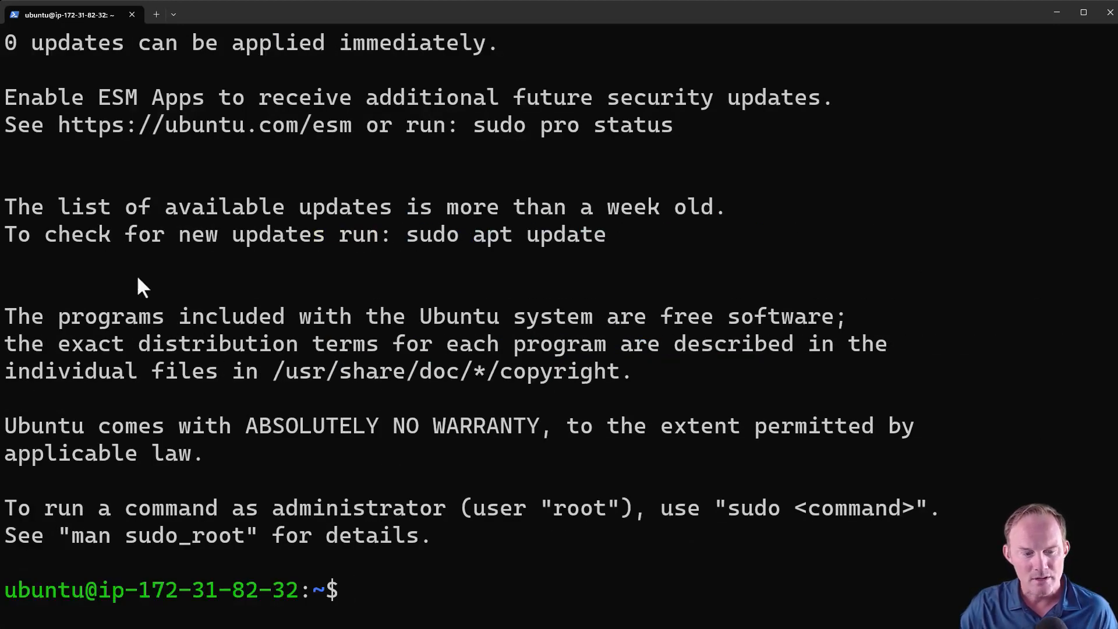
# Step: Review the server's system information in the login message and refresh the package lists with sudo apt update
pyautogui.scroll(8, 236, 218)
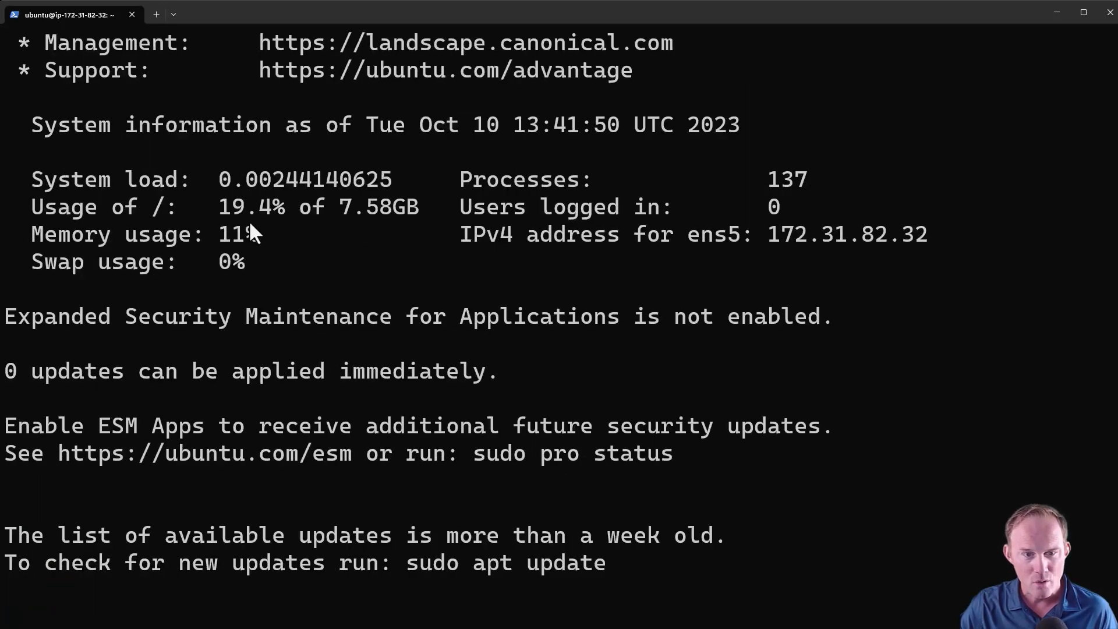
pyautogui.moveTo(124, 233); pyautogui.dragTo(350, 227)
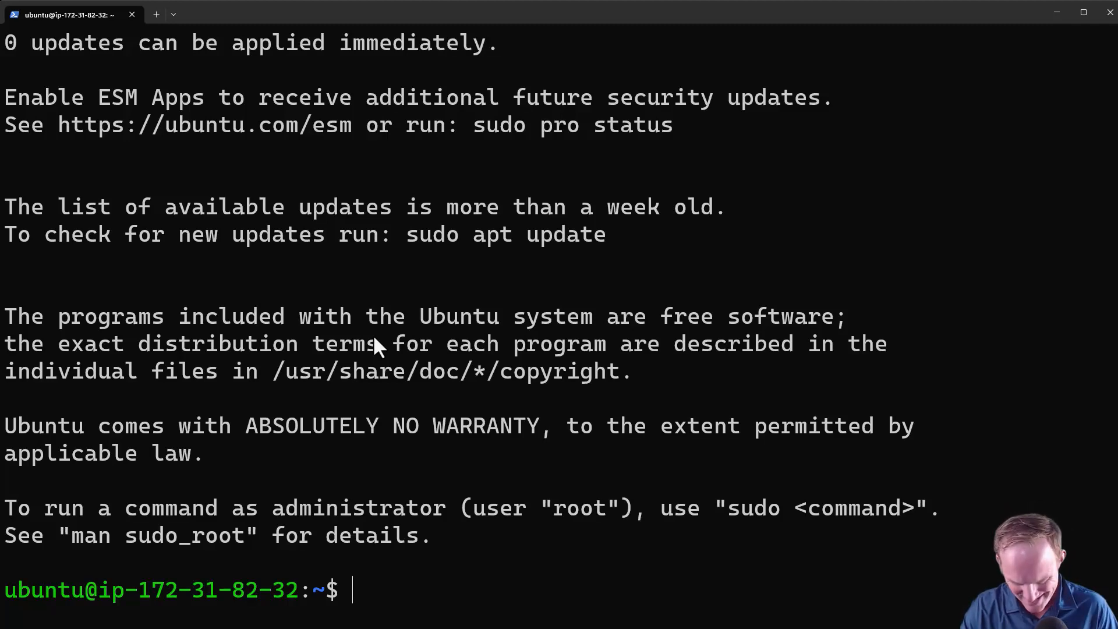
pyautogui.write('sudo apt update')
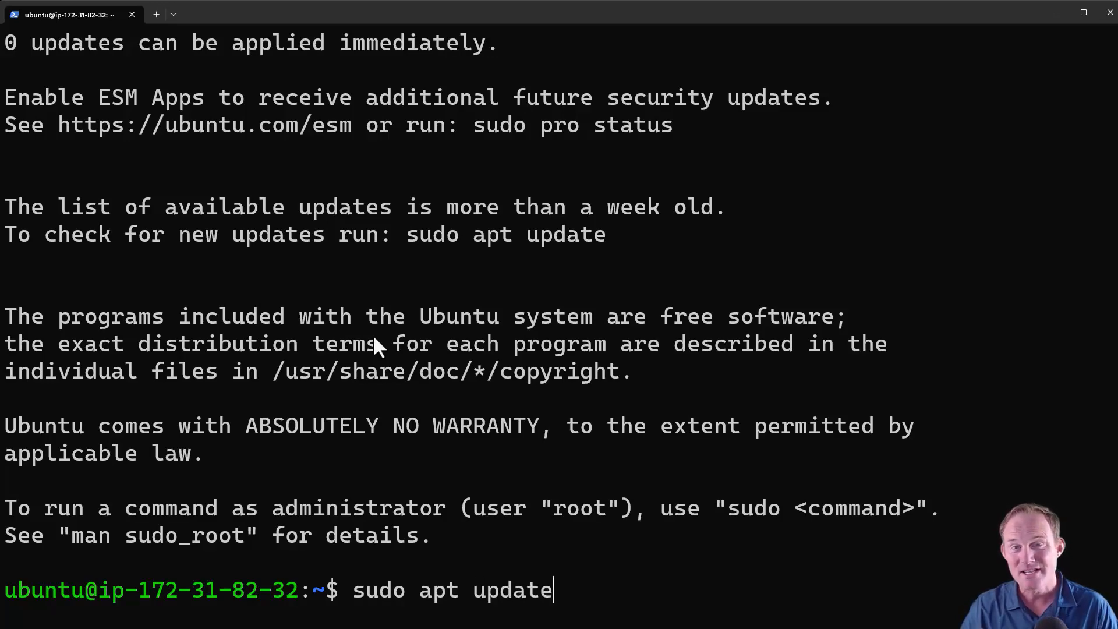
pyautogui.press('Return')
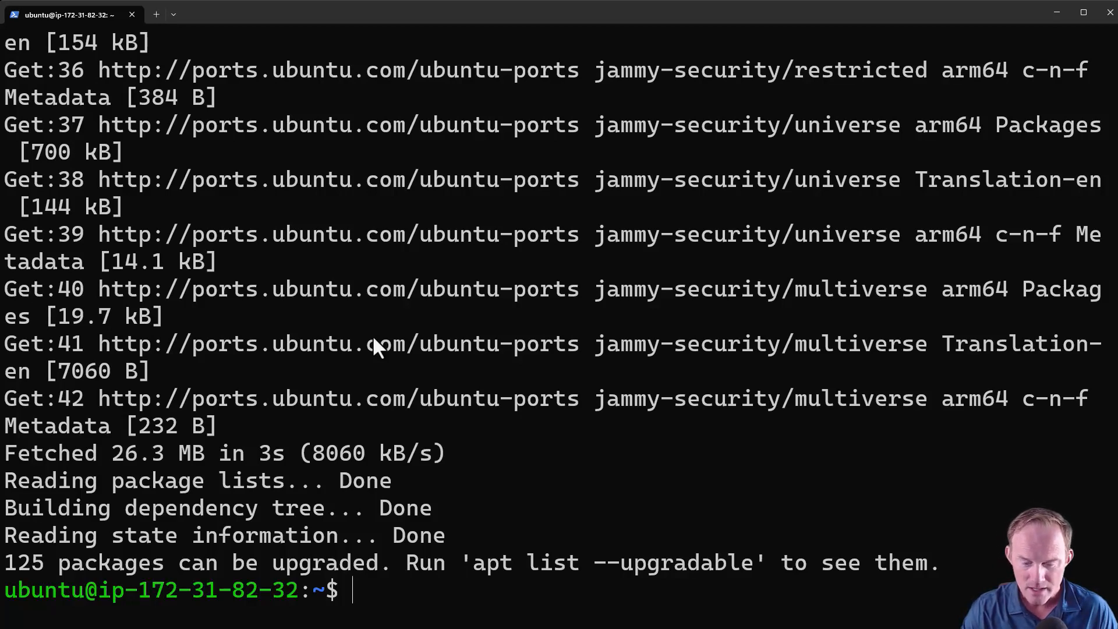
# Step: Run sudo apt upgrade on the server and accept the prompt to continue with the upgrade
pyautogui.write('sudo')
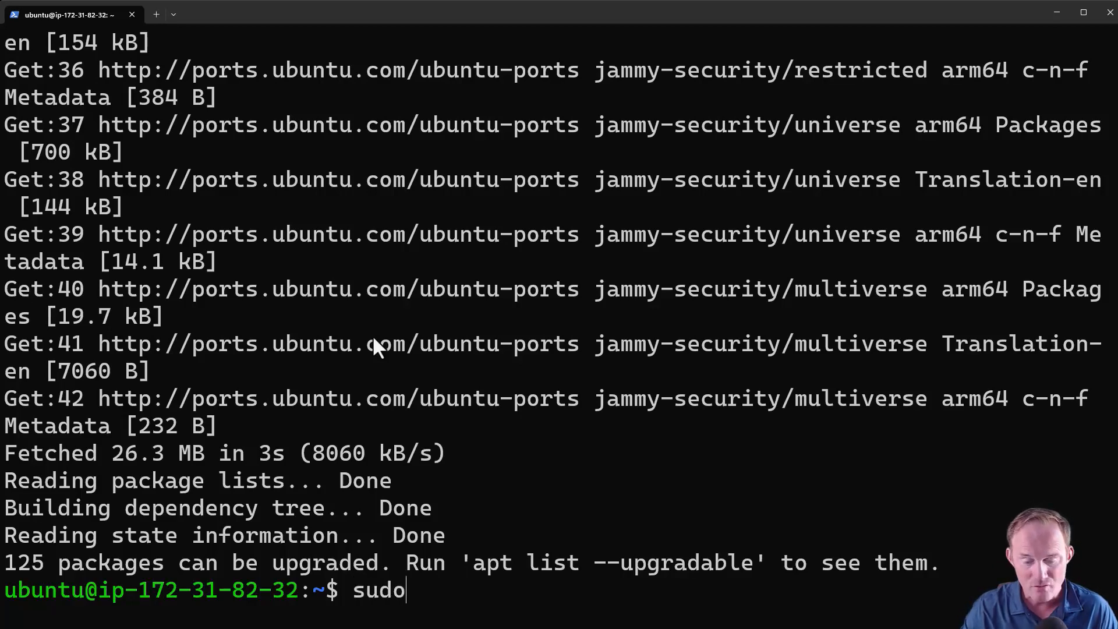
pyautogui.write(' apt upgrade')
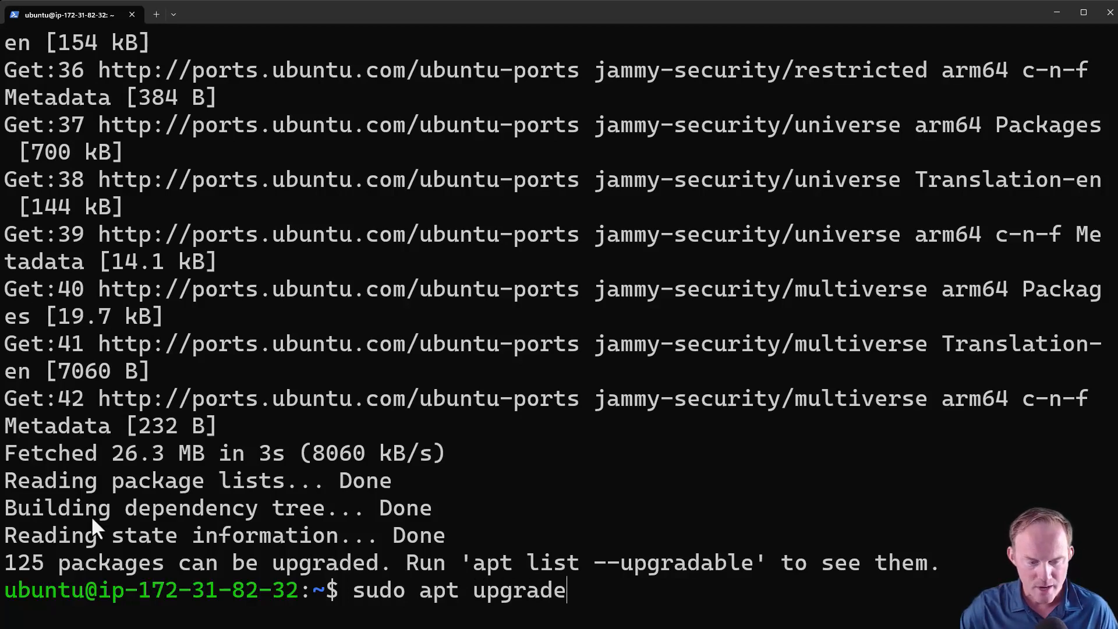
pyautogui.moveTo(44, 558); pyautogui.dragTo(9, 564)
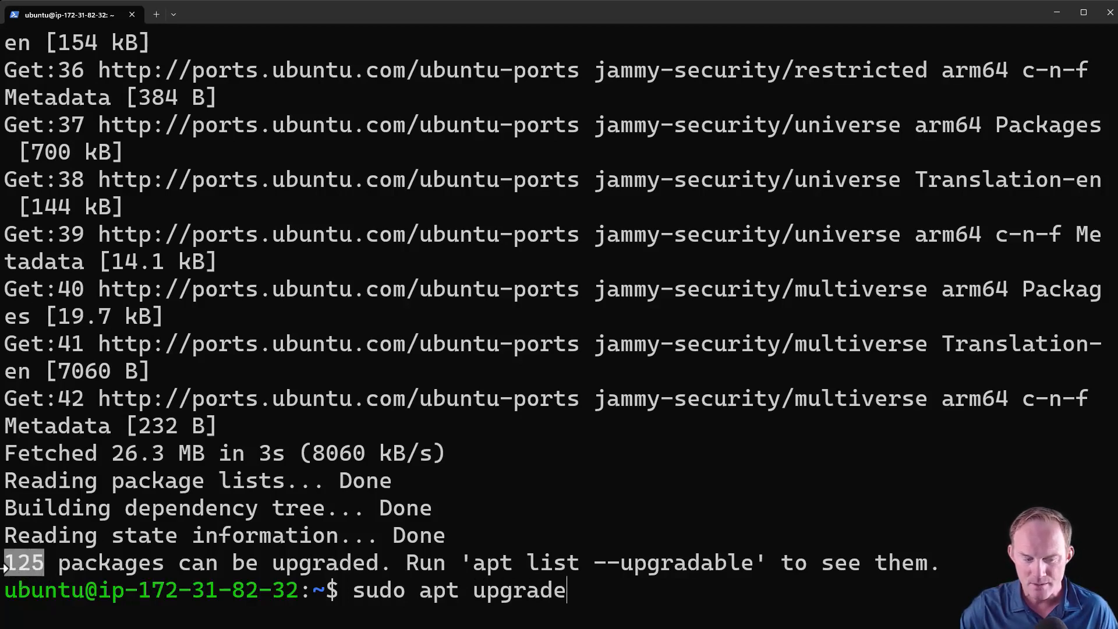
pyautogui.click(588, 456)
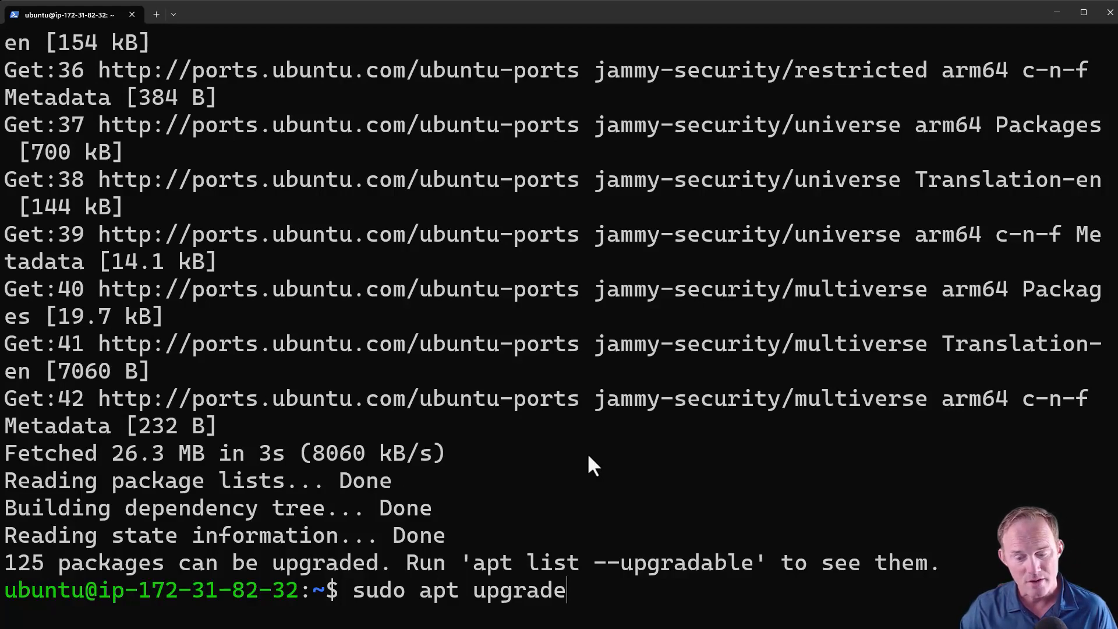
pyautogui.press('Return')
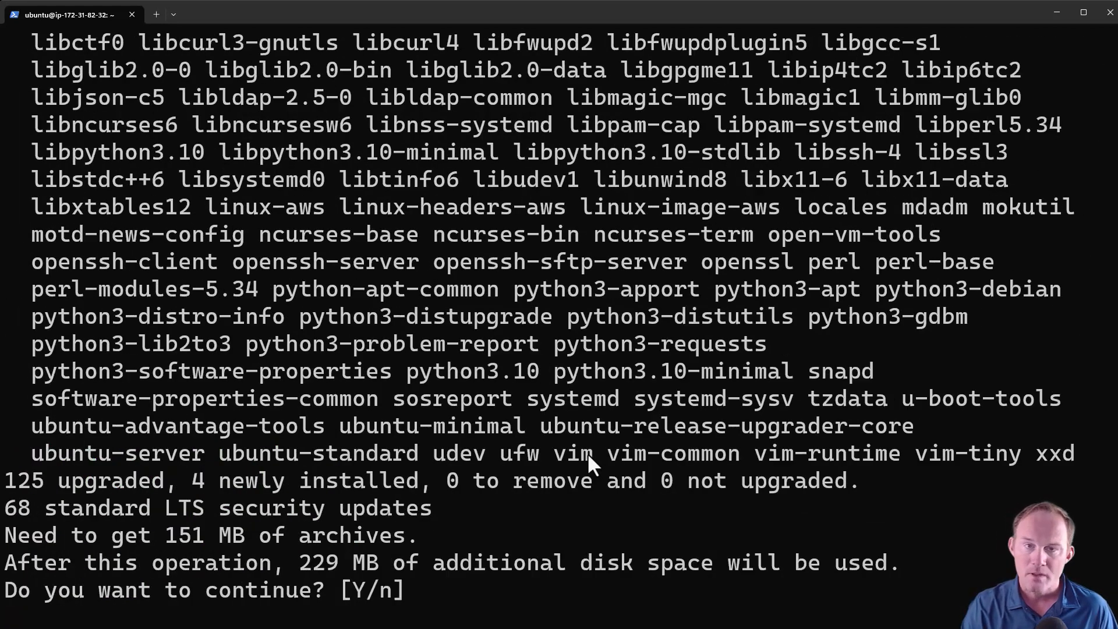
pyautogui.moveTo(416, 590); pyautogui.dragTo(5, 559)
pyautogui.click(495, 473)
pyautogui.press('Return')
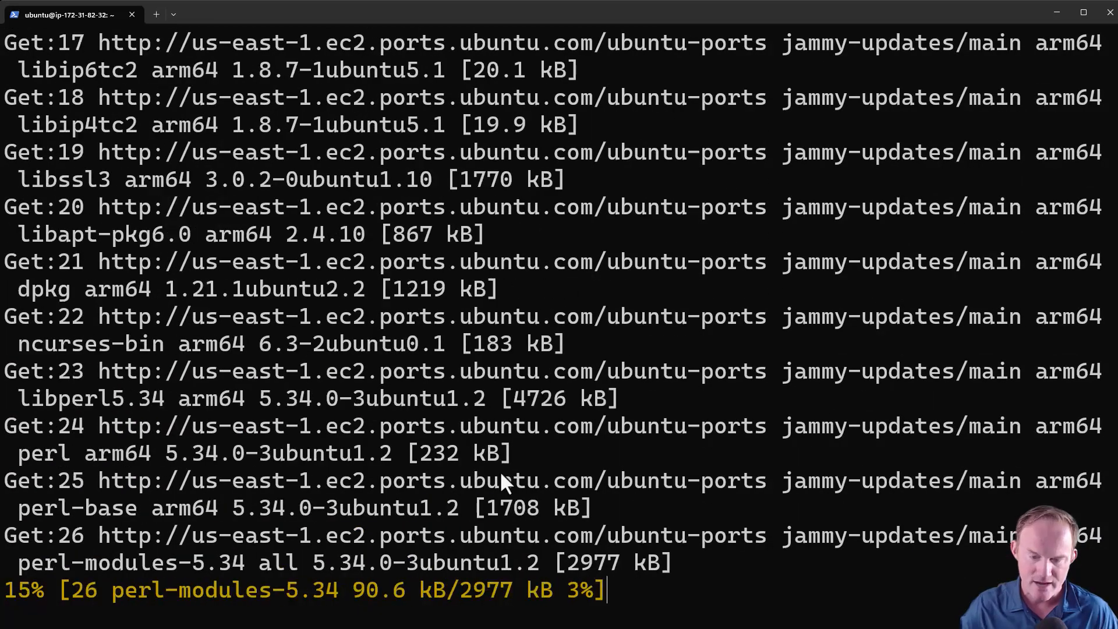
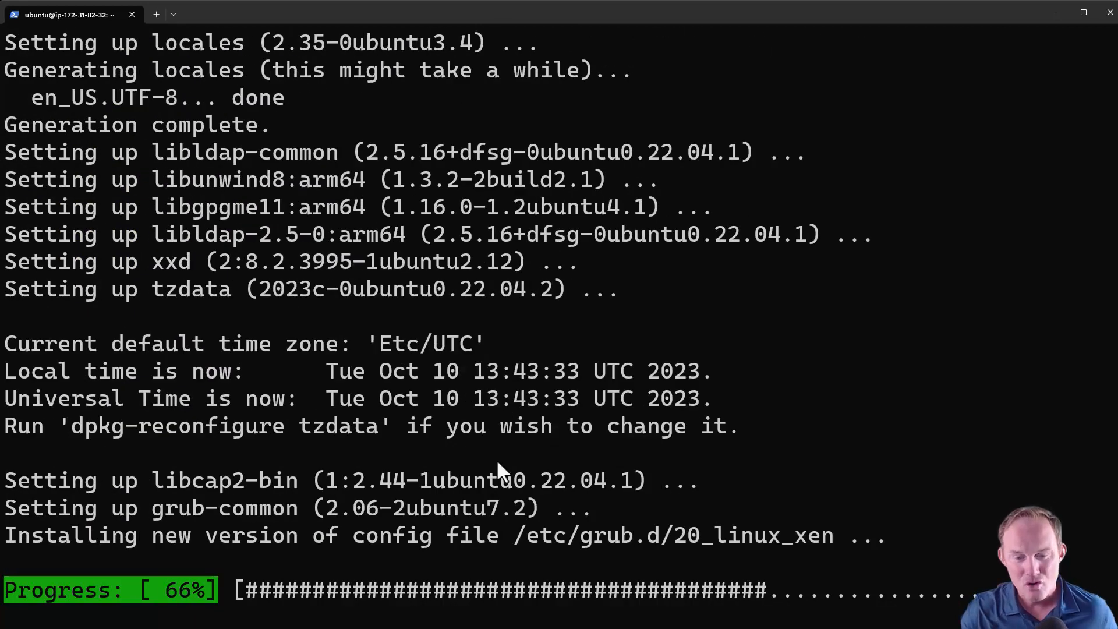
# Step: Switch to the AWS console, leave the Connect to instance page and select JavaScript Deploy Server in the instances list
pyautogui.hotkey('alt', 'Tab')
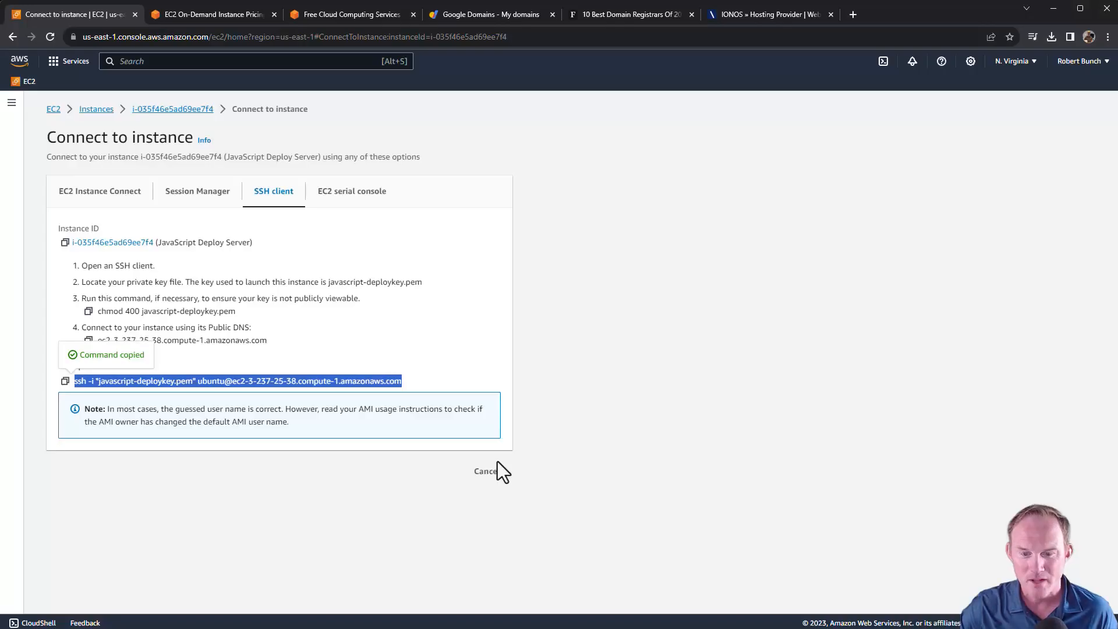
pyautogui.click(633, 362)
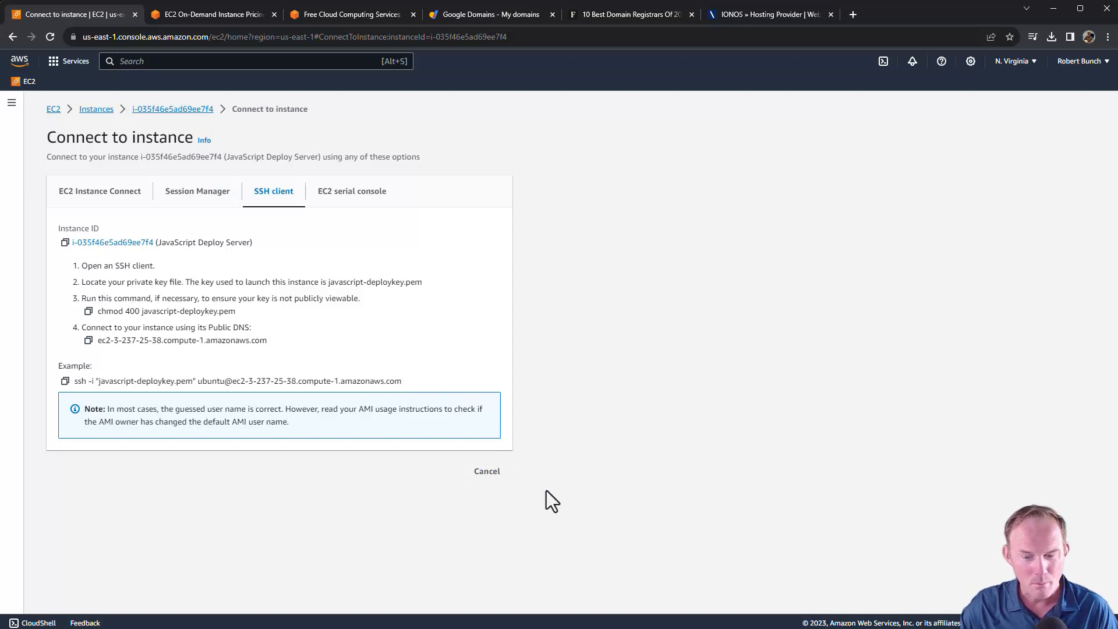
pyautogui.click(488, 472)
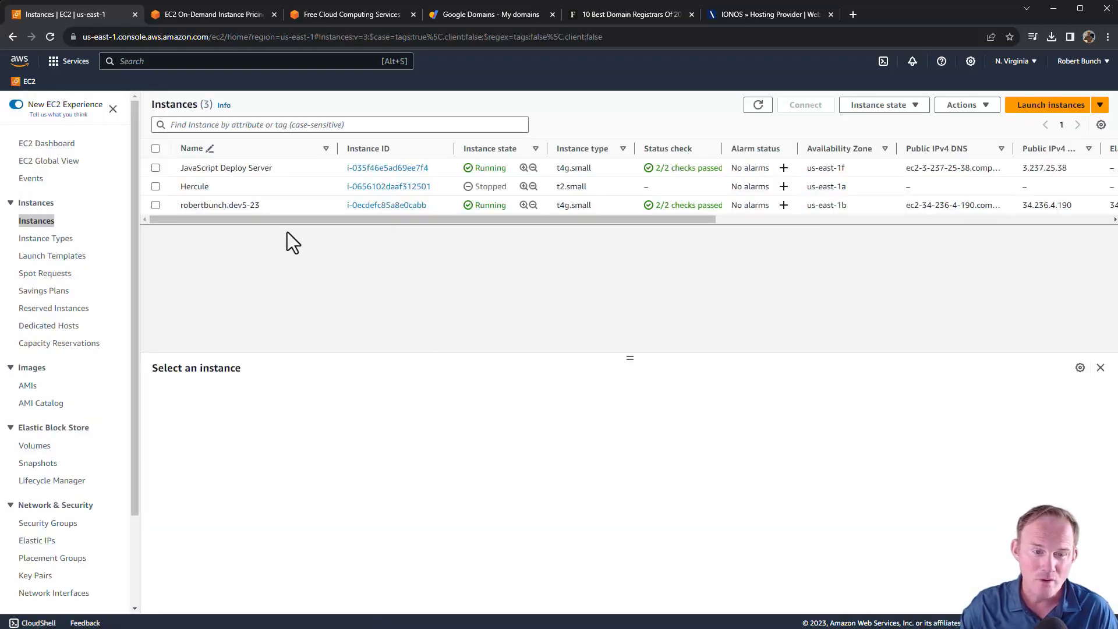
pyautogui.click(155, 168)
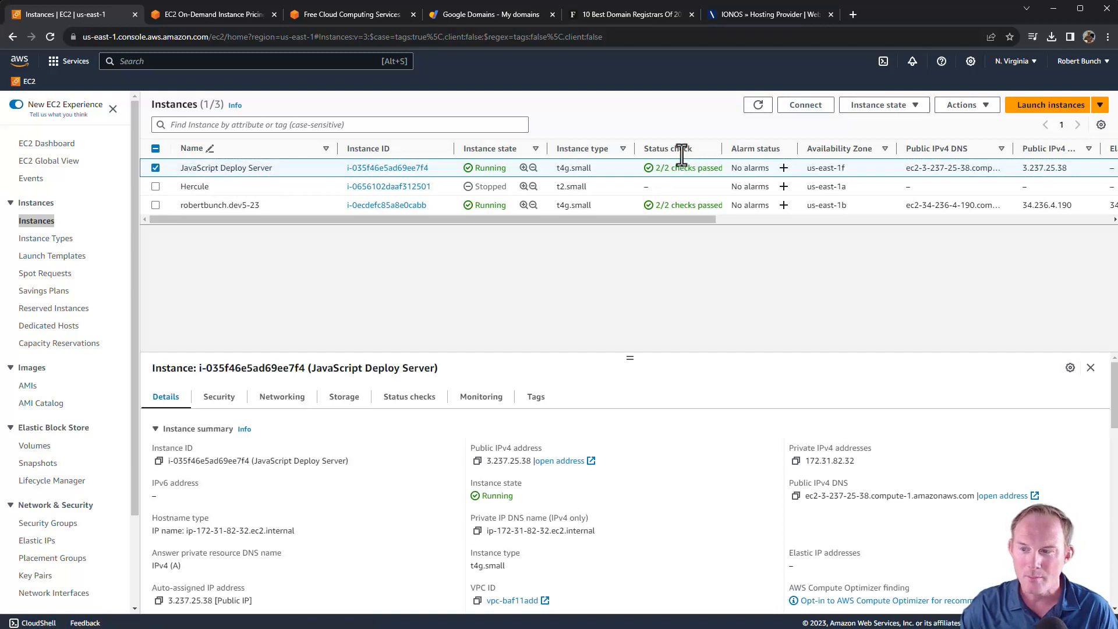
# Step: Examine the instance state options for JavaScript Deploy Server, checking the upgrade's progress in the terminal in between
pyautogui.click(863, 107)
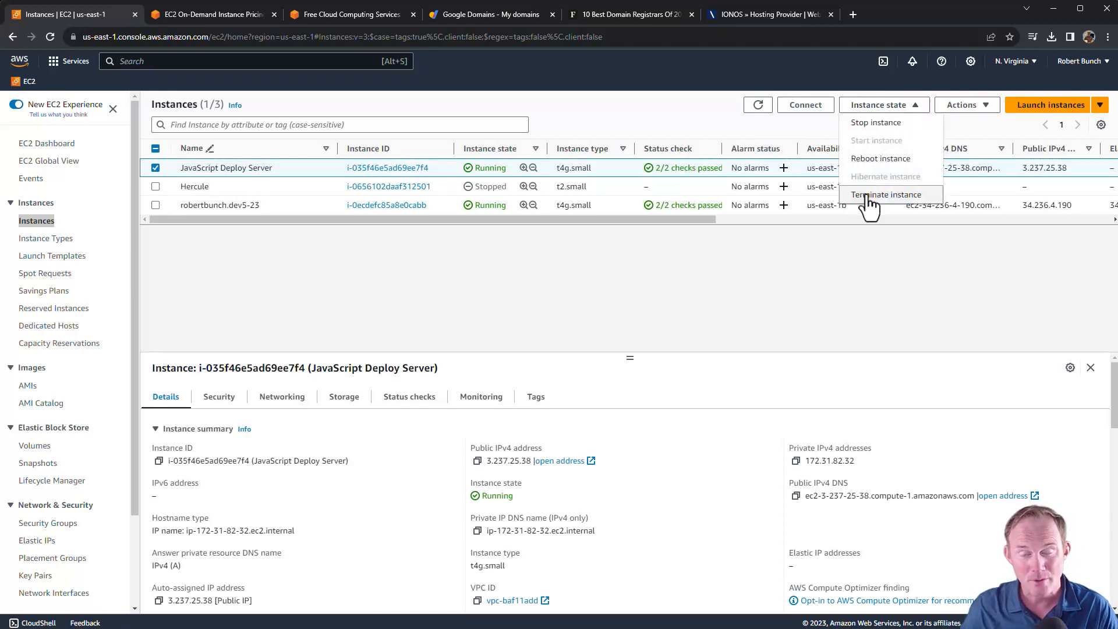
pyautogui.click(831, 282)
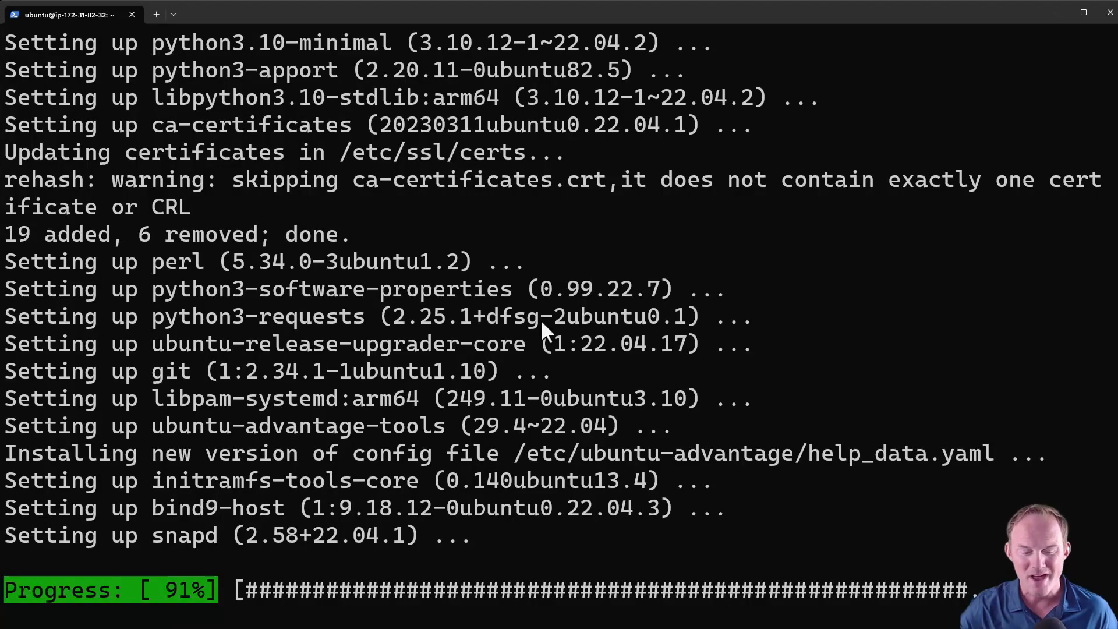
pyautogui.hotkey('alt', 'Tab')
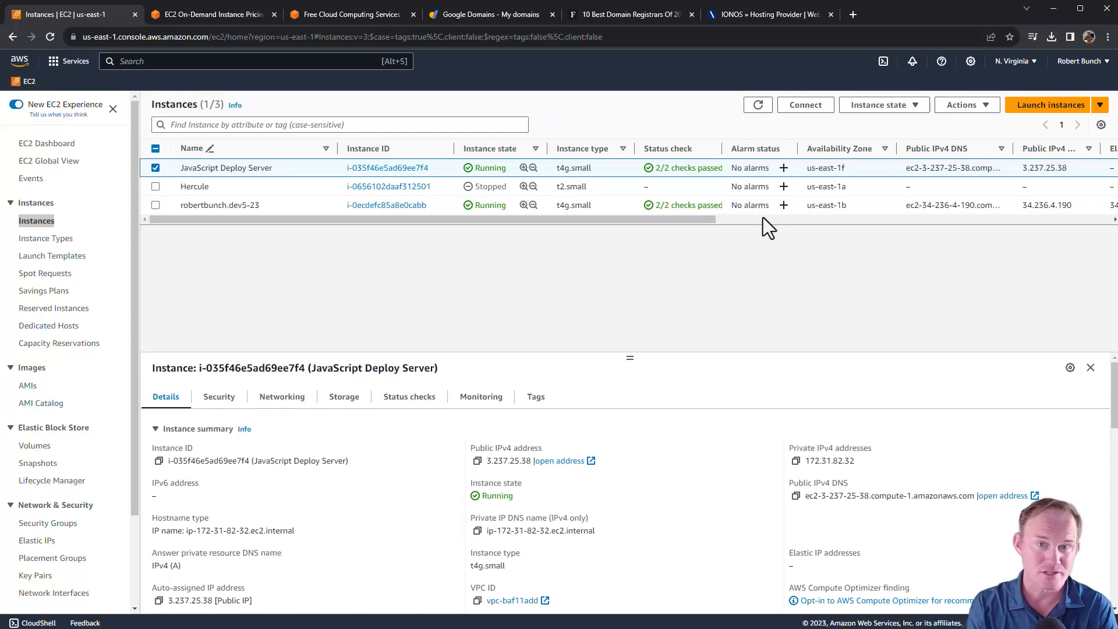
pyautogui.click(900, 104)
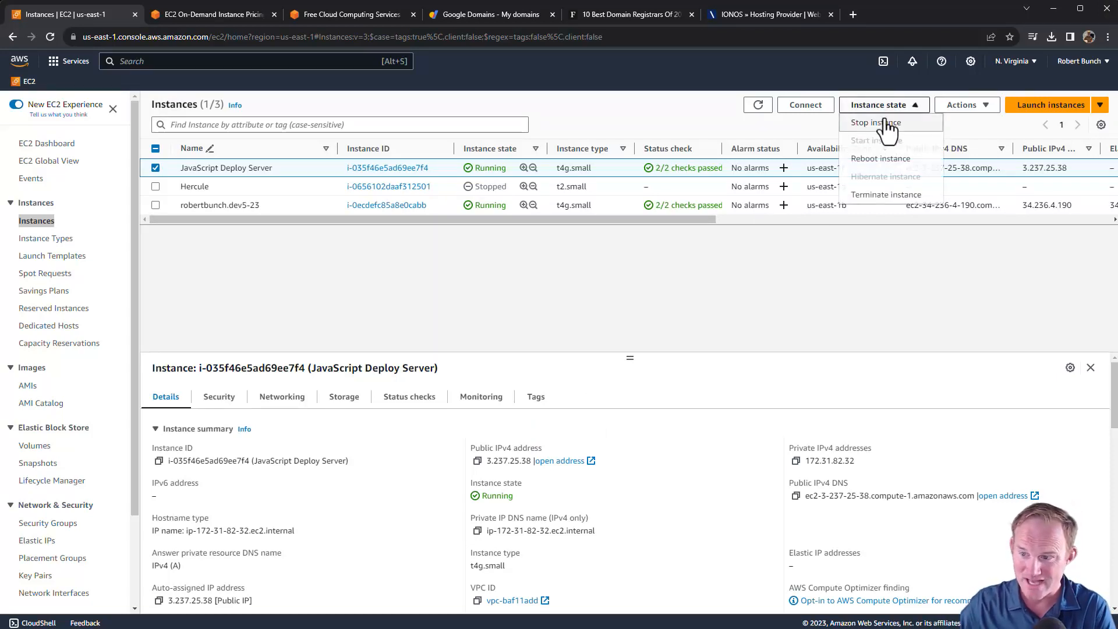
pyautogui.click(688, 281)
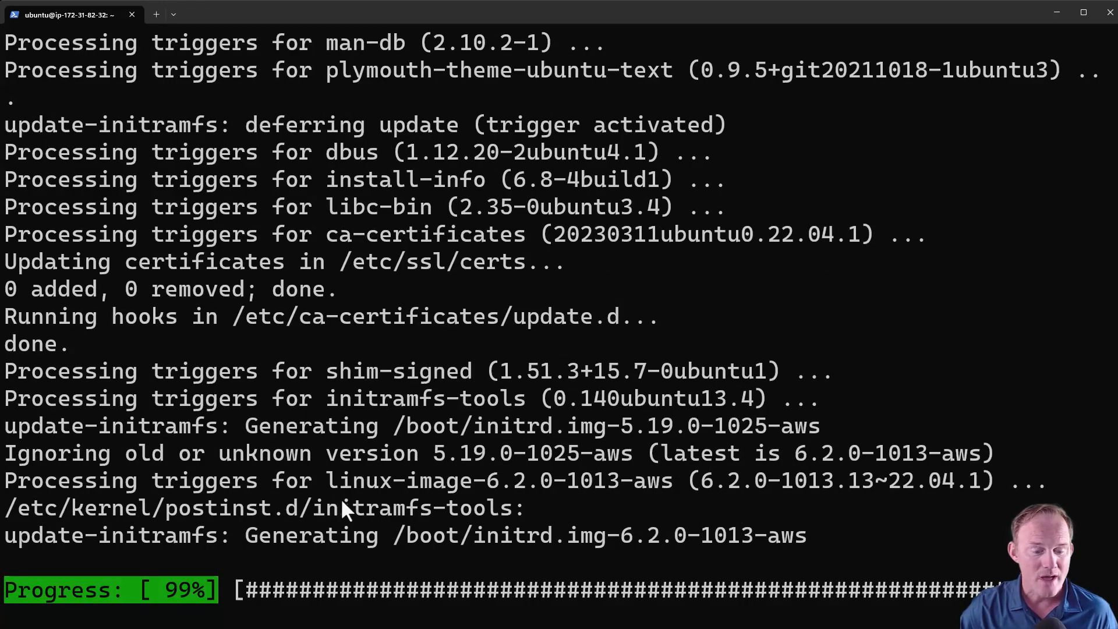
pyautogui.hotkey('alt', 'Tab')
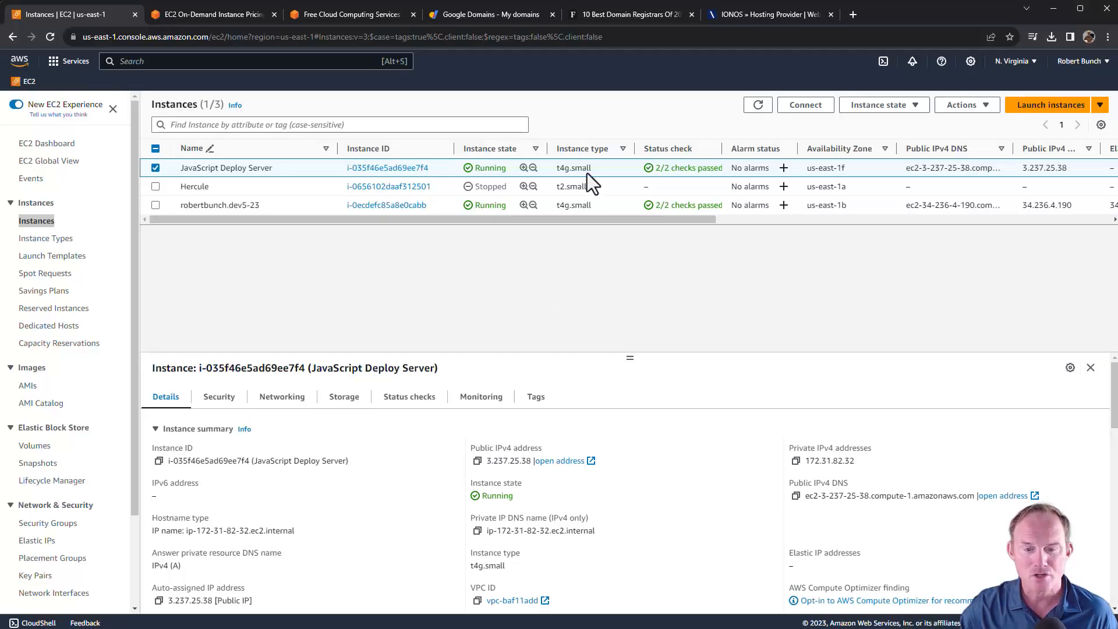
pyautogui.click(893, 107)
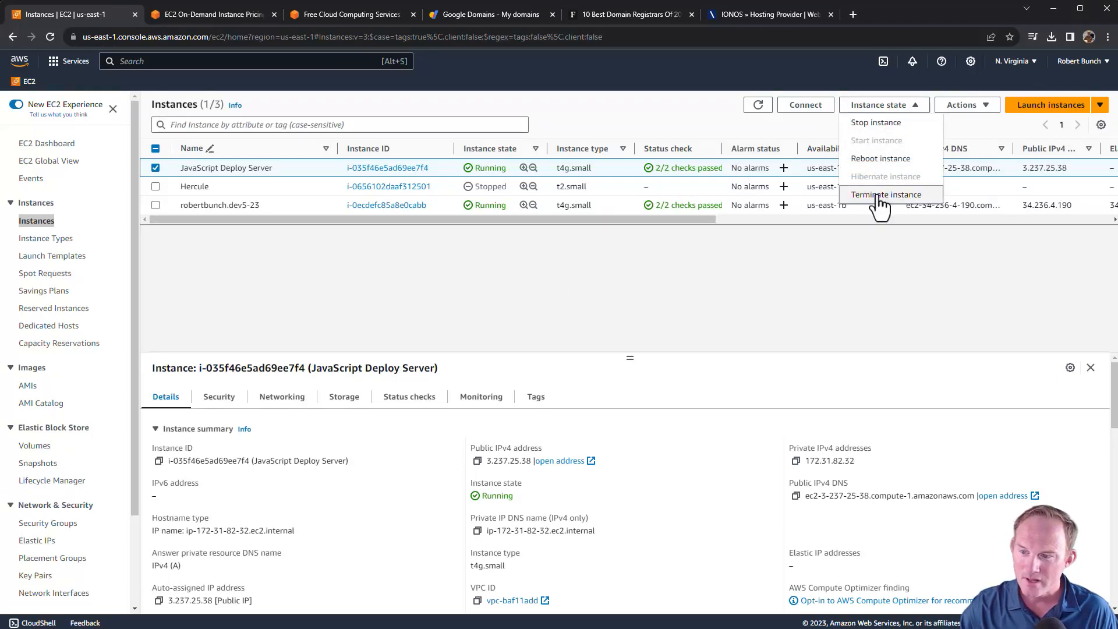
# Step: Begin launching another EC2 instance and name it New deploy server
pyautogui.click(788, 275)
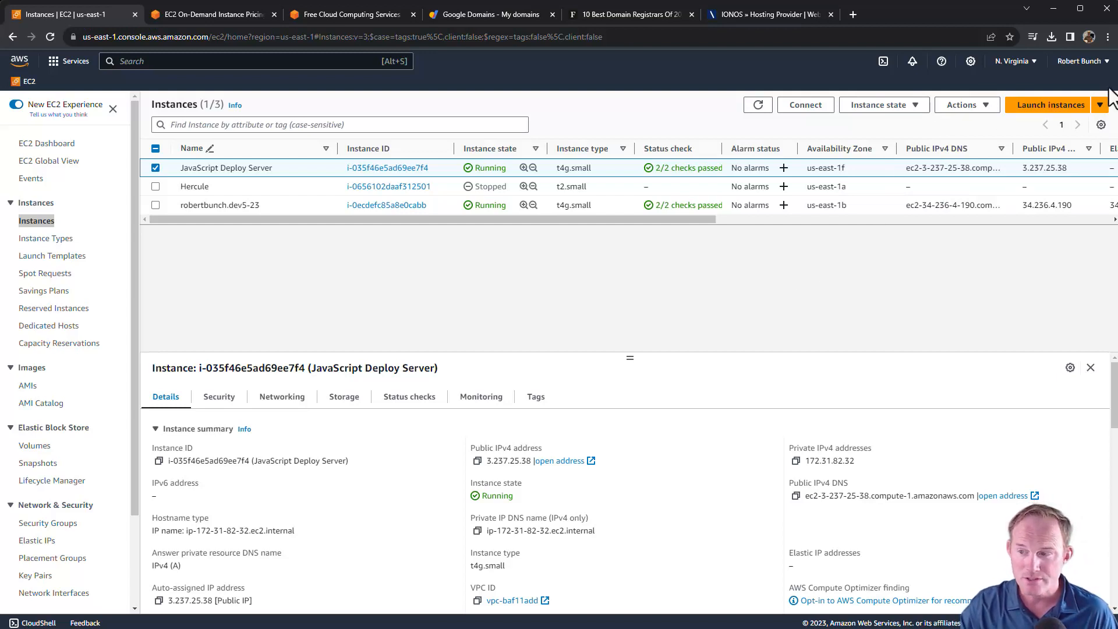
pyautogui.click(1060, 108)
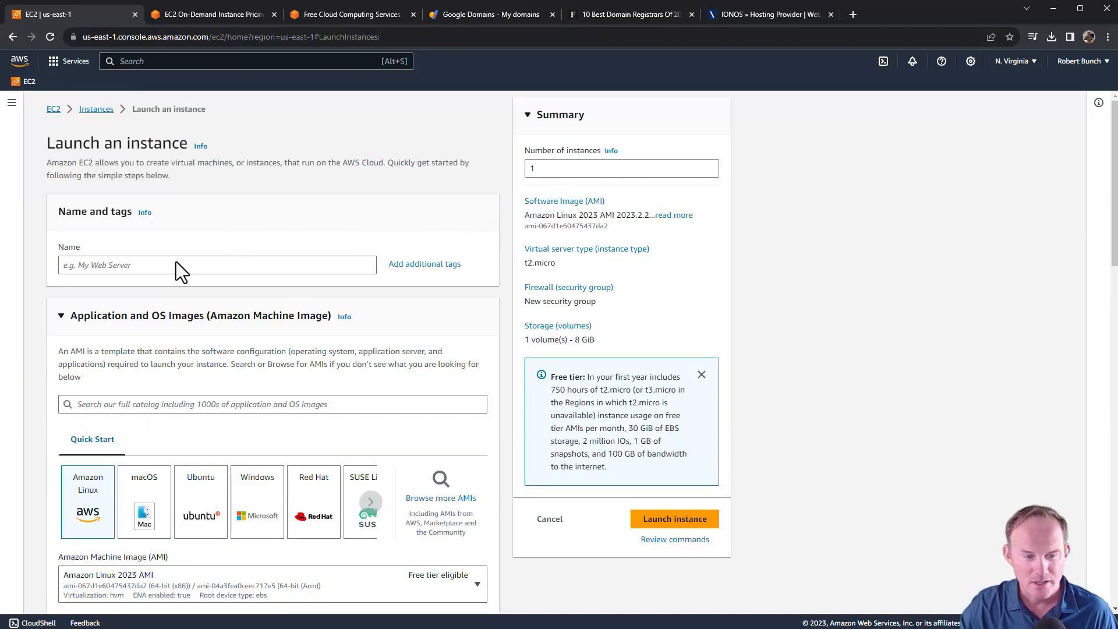
pyautogui.click(185, 265)
pyautogui.write('New ')
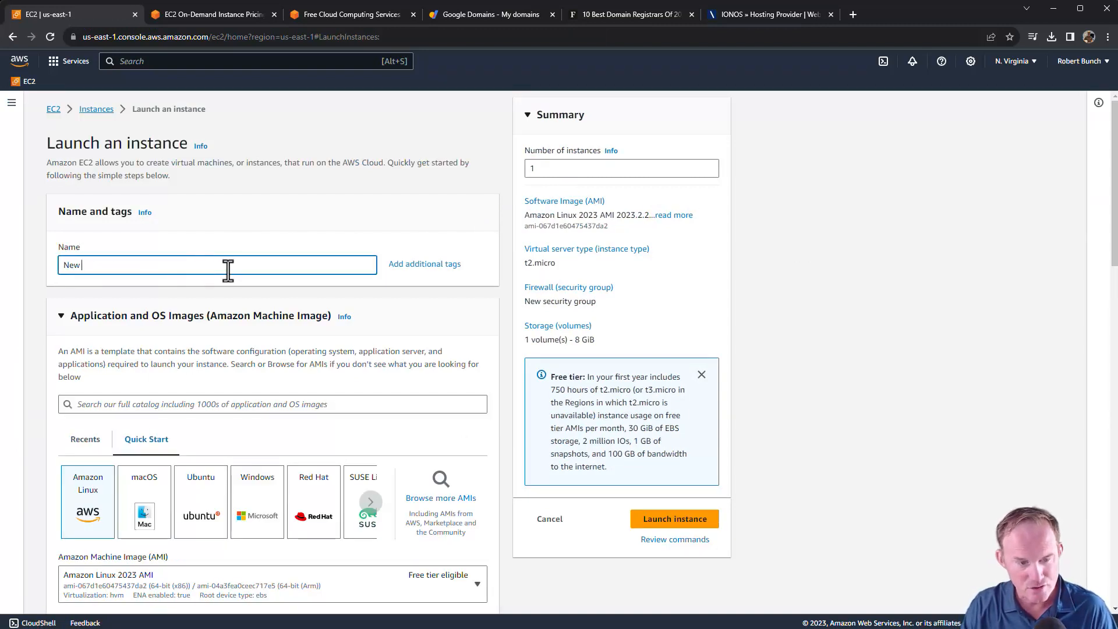
pyautogui.write('deploy server')
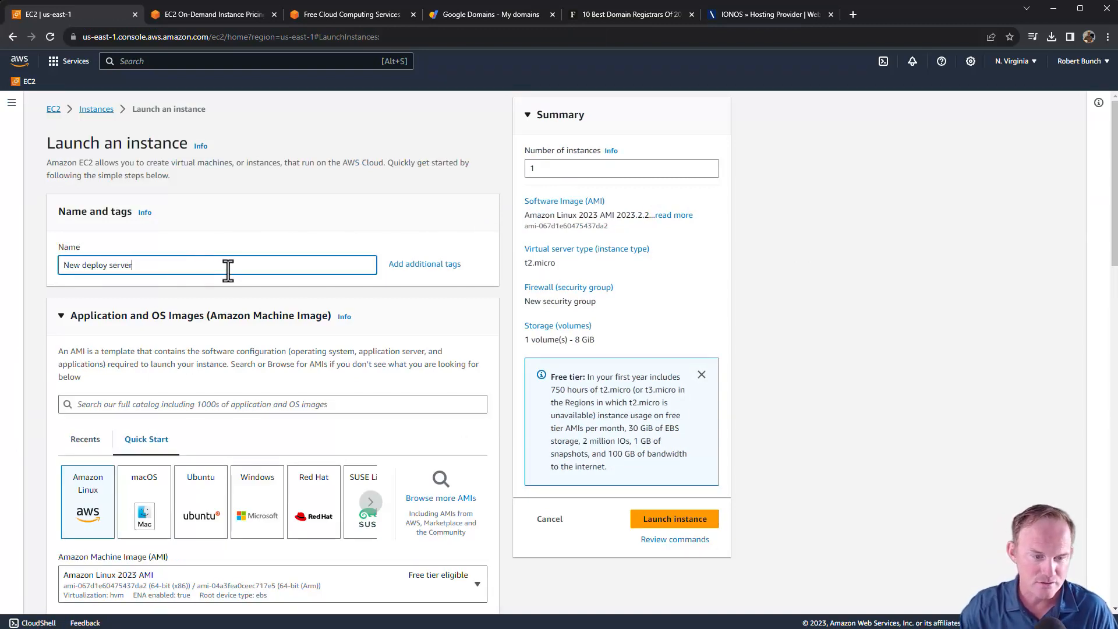
# Step: Choose the Ubuntu Server 22.04 LTS image for the new instance and set its architecture to 64-bit (Arm)
pyautogui.scroll(-4, 221, 279)
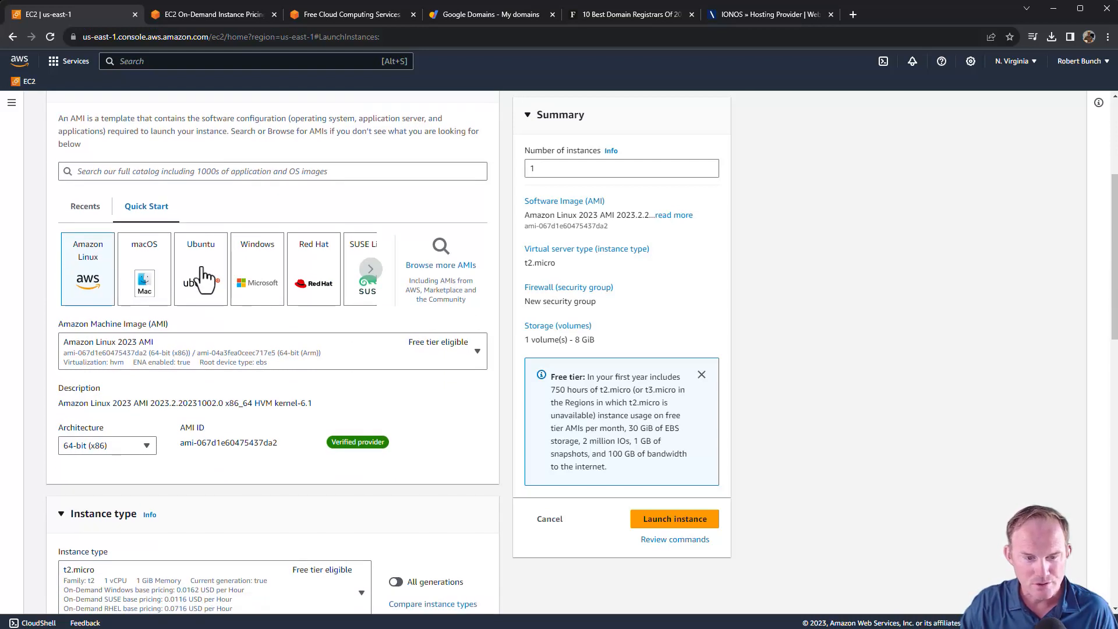
pyautogui.click(201, 277)
pyautogui.scroll(-3, 119, 191)
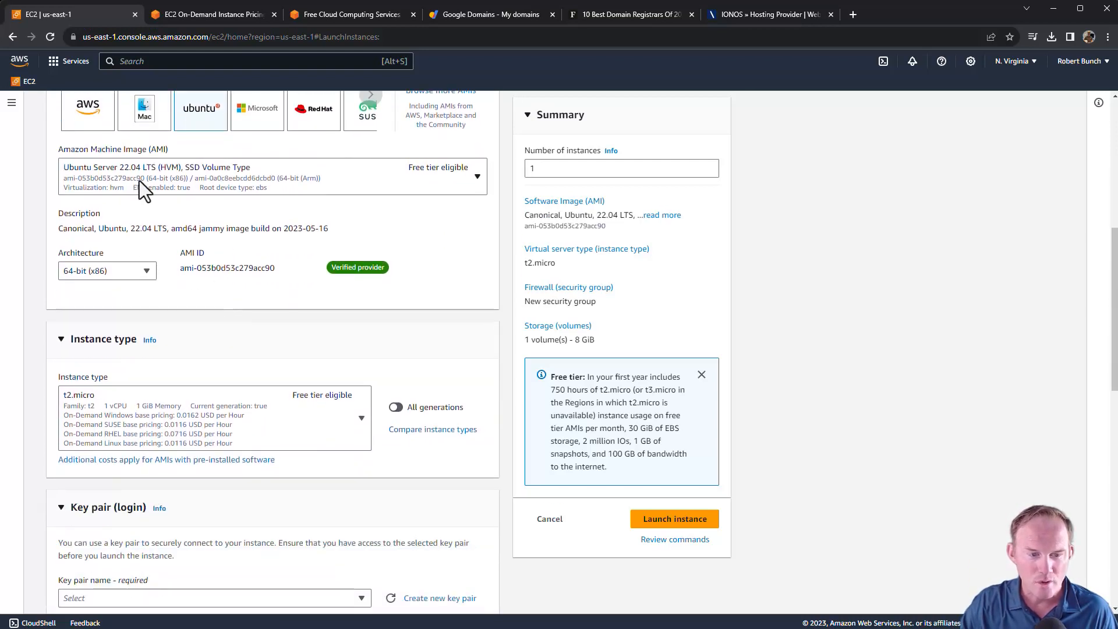
pyautogui.scroll(-1, 308, 250)
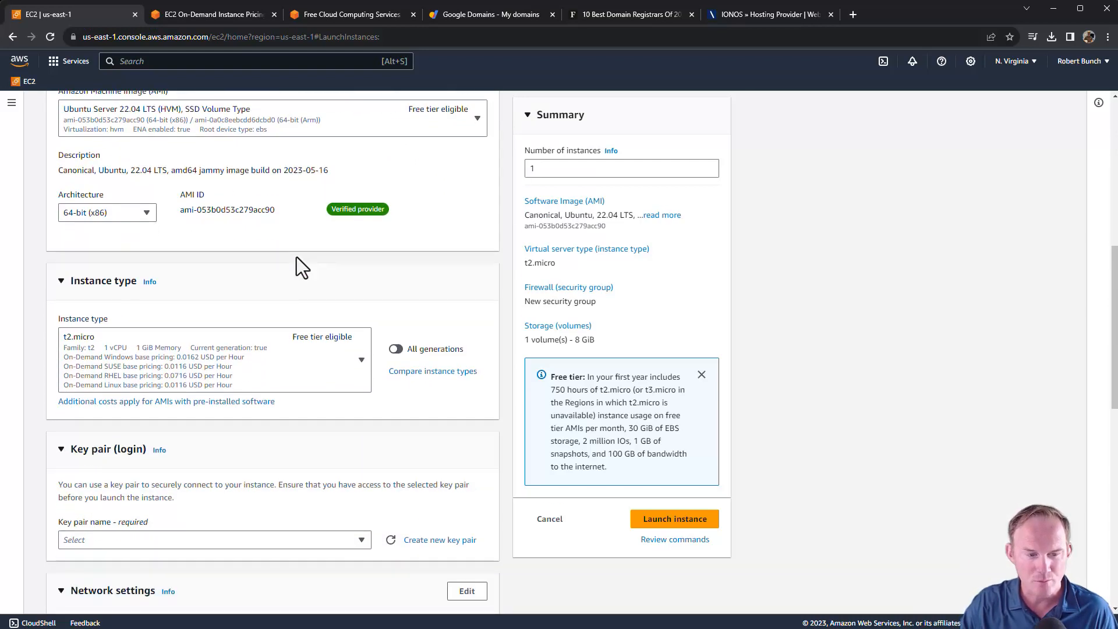
pyautogui.click(107, 212)
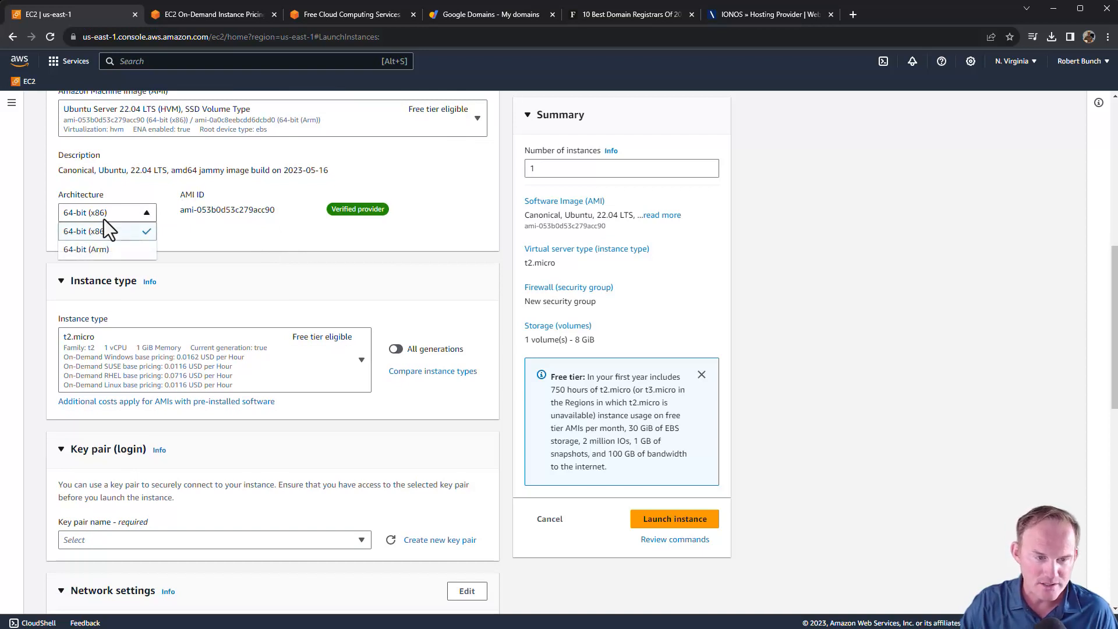
pyautogui.click(90, 254)
pyautogui.scroll(-4, 220, 245)
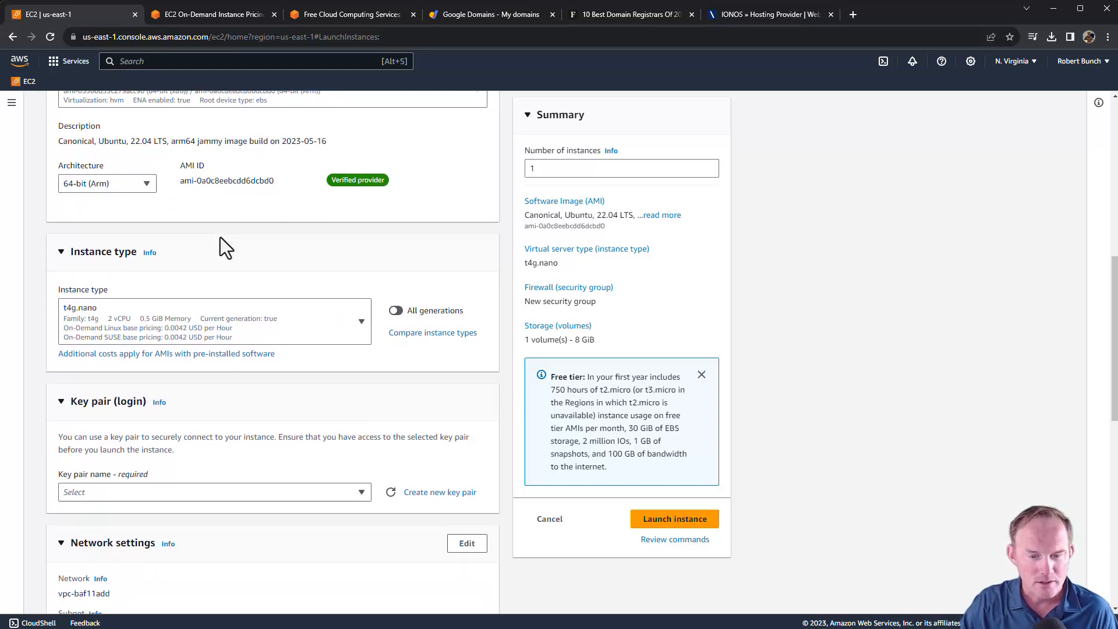
# Step: Set the new instance's type to t4g.small
pyautogui.scroll(1, 174, 201)
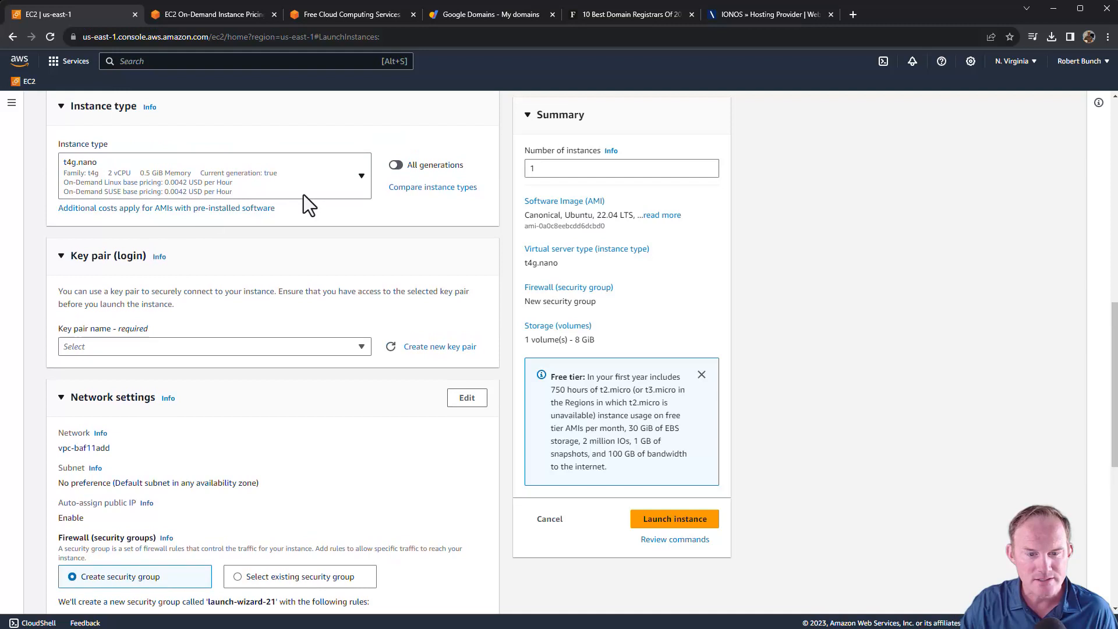
pyautogui.click(337, 174)
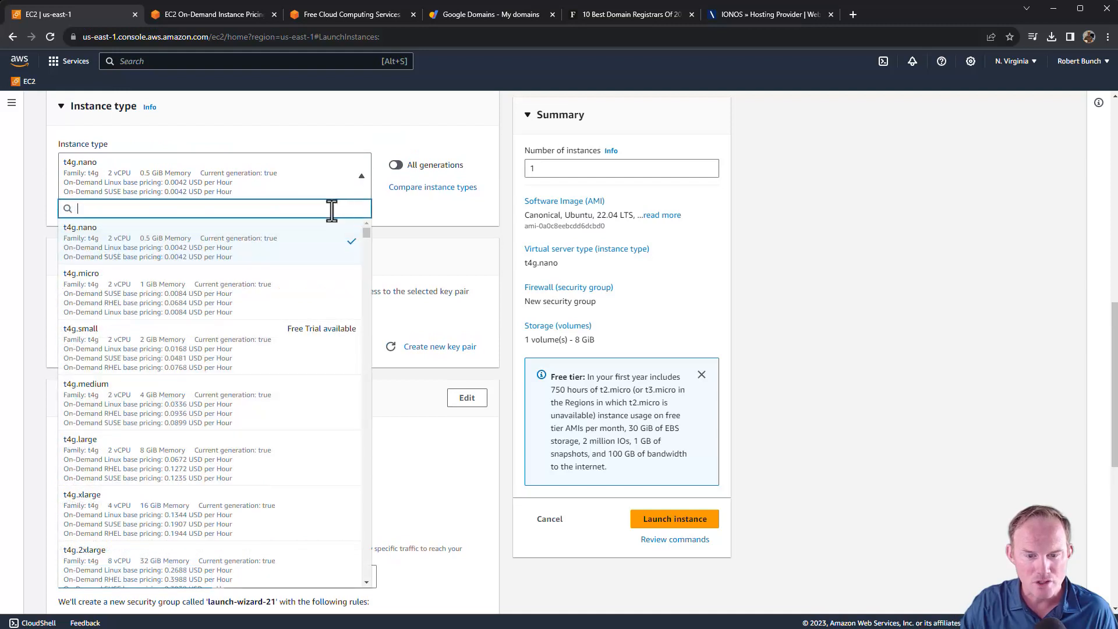
pyautogui.click(181, 344)
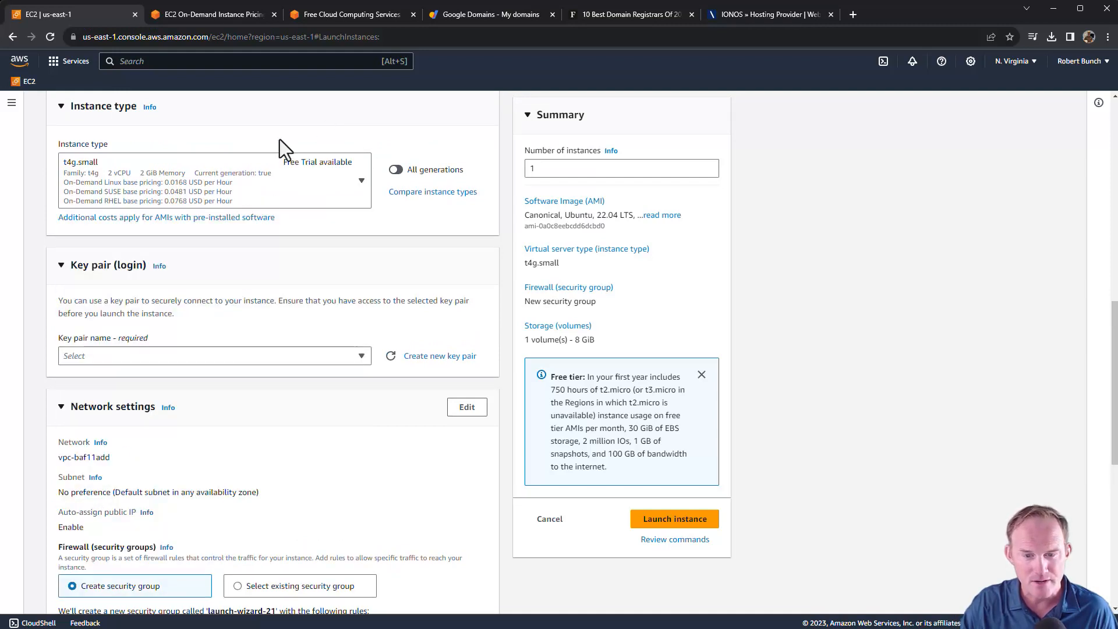
# Step: Assign the existing javascript-deploykey key pair to the new instance
pyautogui.scroll(-3, 295, 244)
pyautogui.scroll(1, 192, 174)
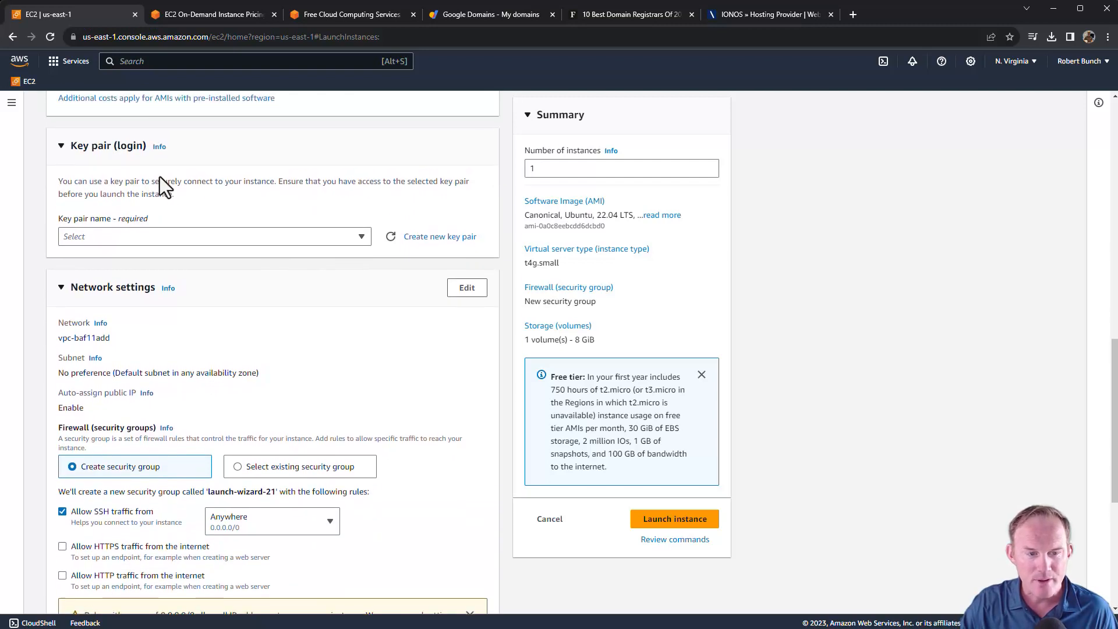
pyautogui.click(179, 243)
pyautogui.click(116, 258)
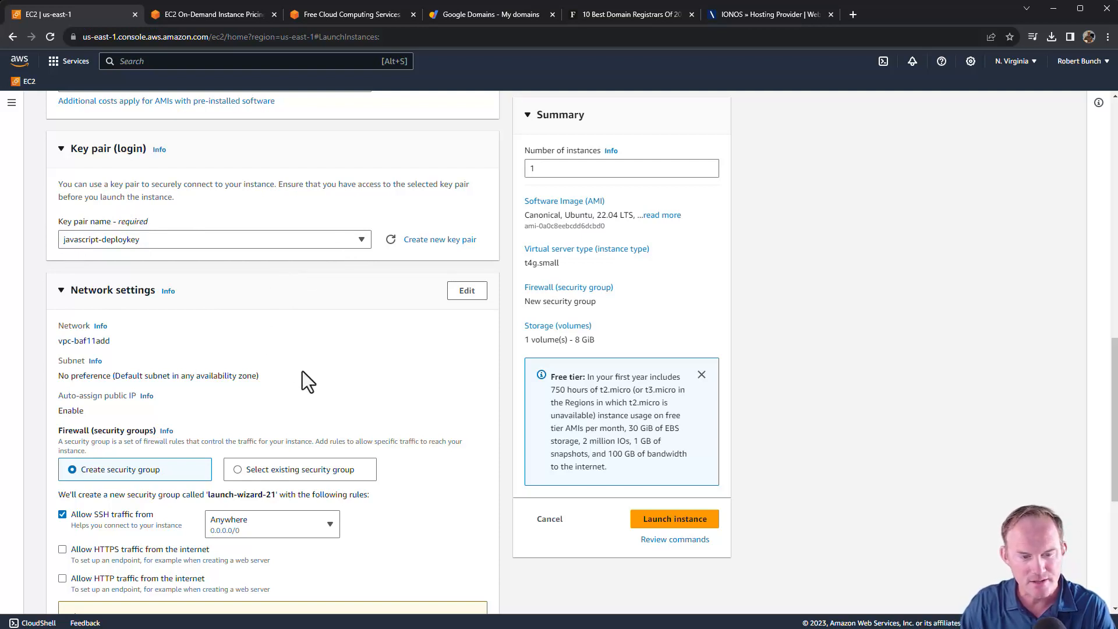
# Step: Keep the default network and storage settings, launch the instance and return to the list of all instances
pyautogui.scroll(-5, 312, 372)
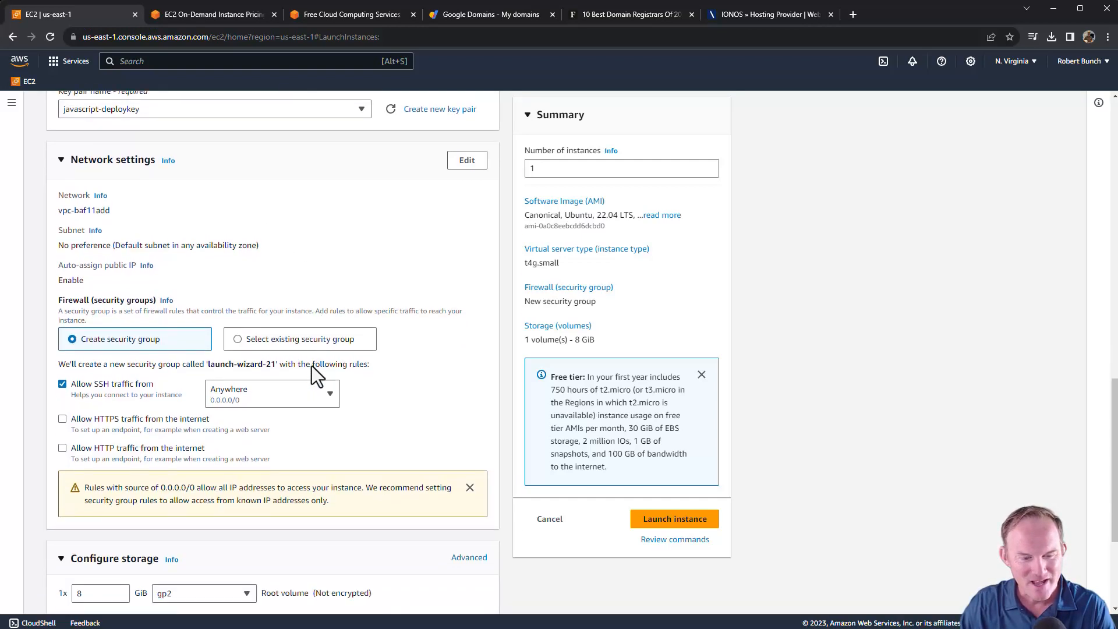
pyautogui.scroll(-1, 166, 321)
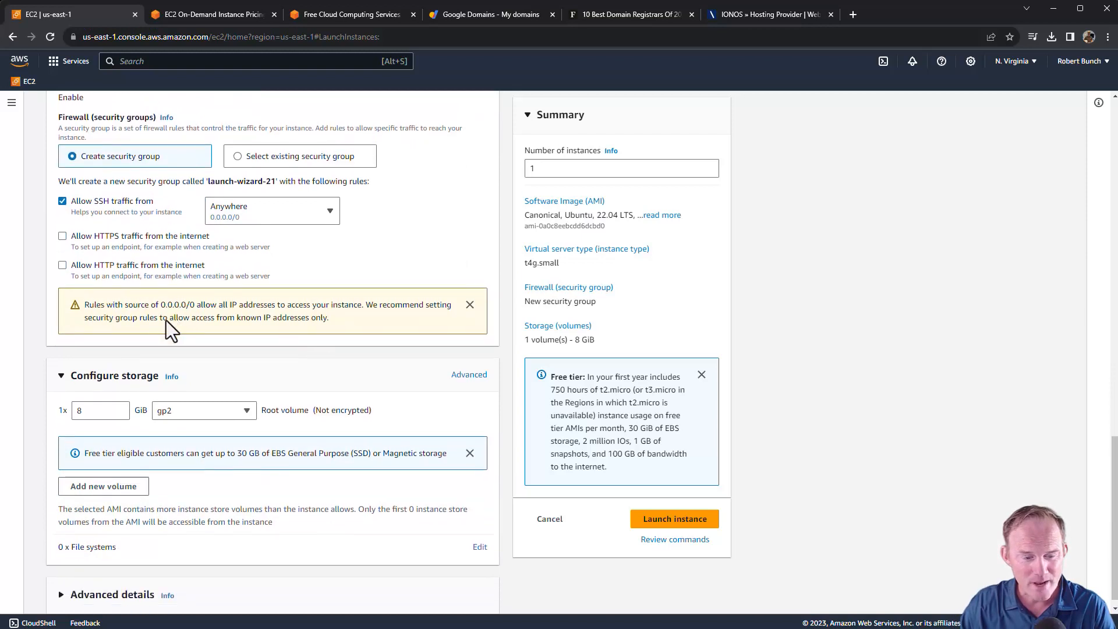
pyautogui.click(666, 530)
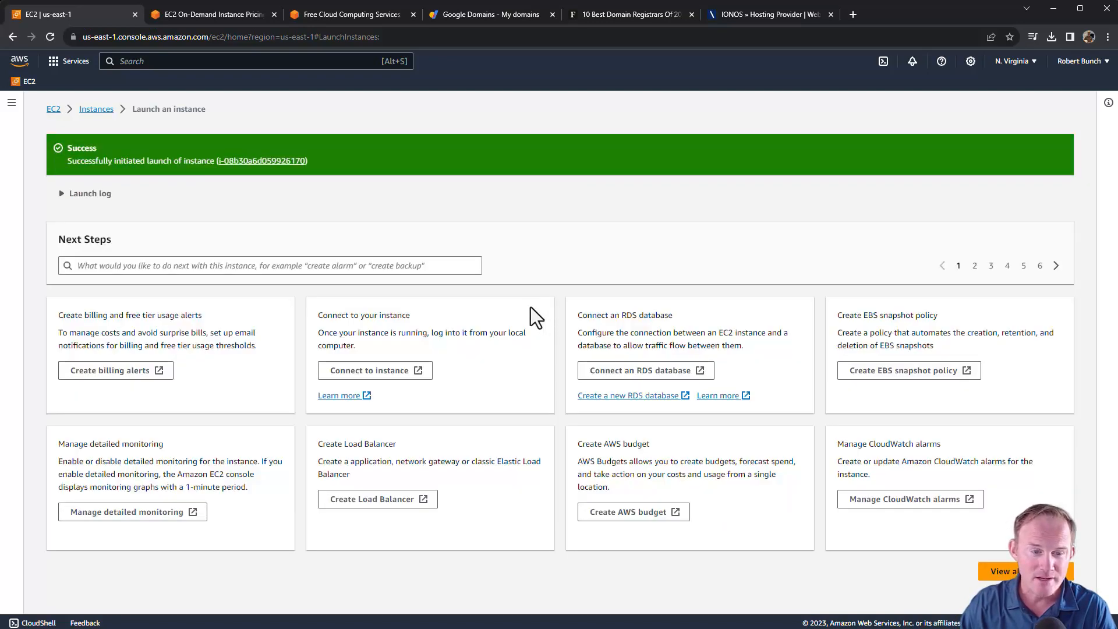
pyautogui.click(1015, 569)
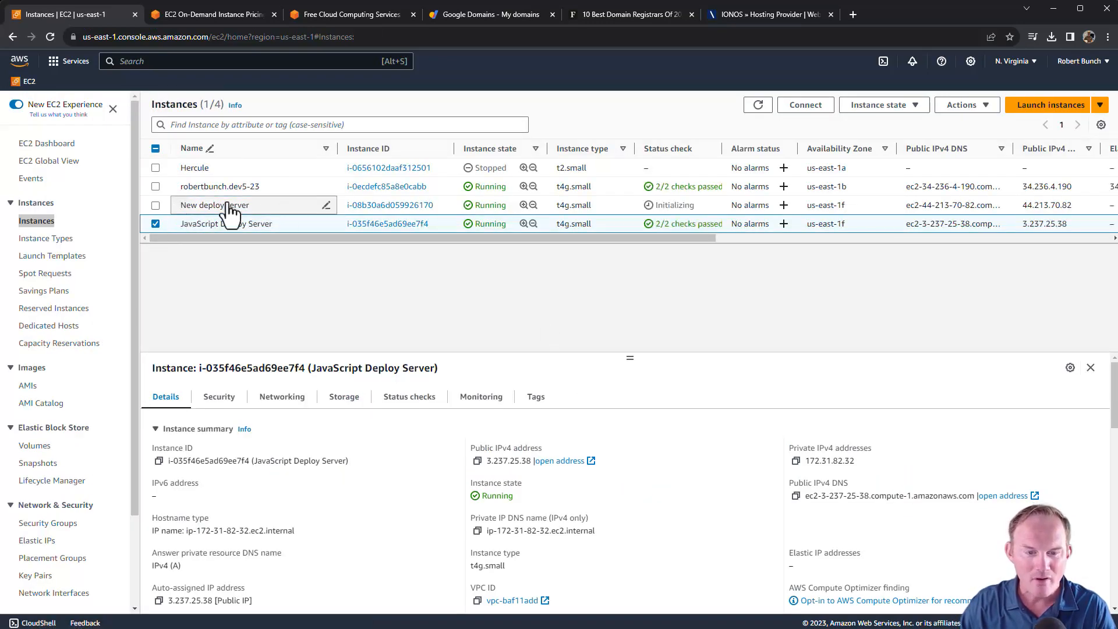
# Step: Select only New deploy server, open its SSH client connection instructions and copy the example ssh command
pyautogui.click(155, 205)
pyautogui.click(155, 224)
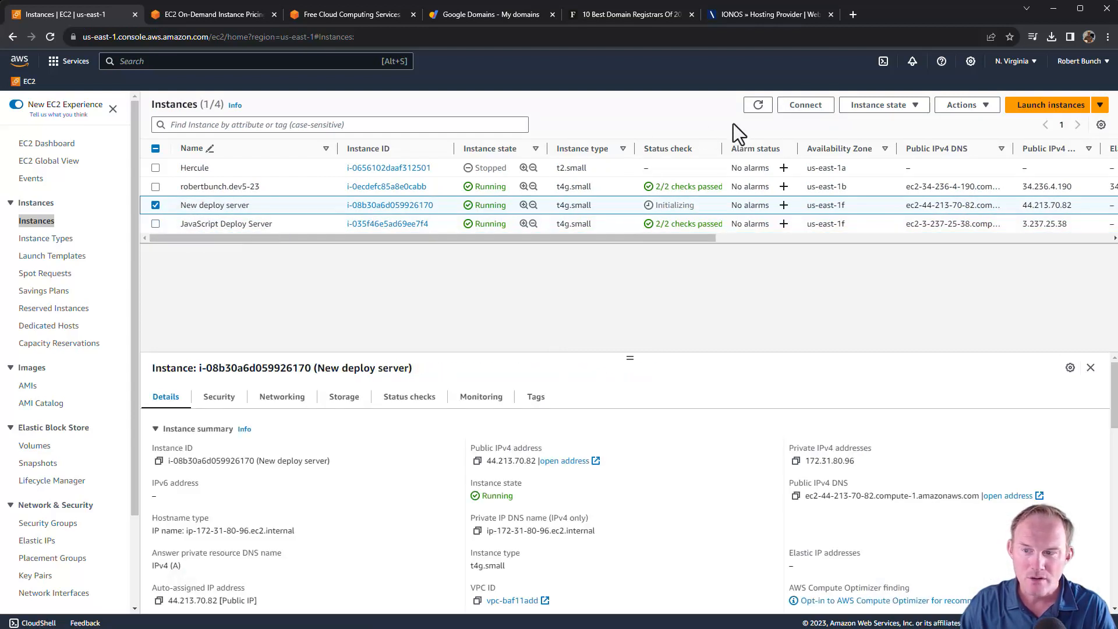
pyautogui.click(794, 107)
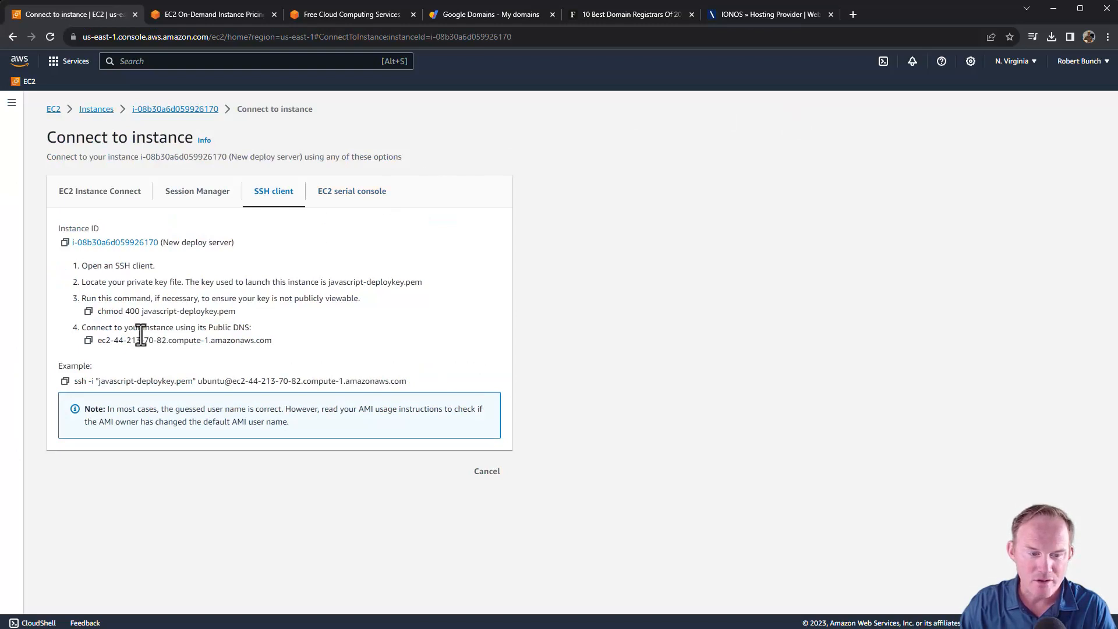
pyautogui.click(65, 381)
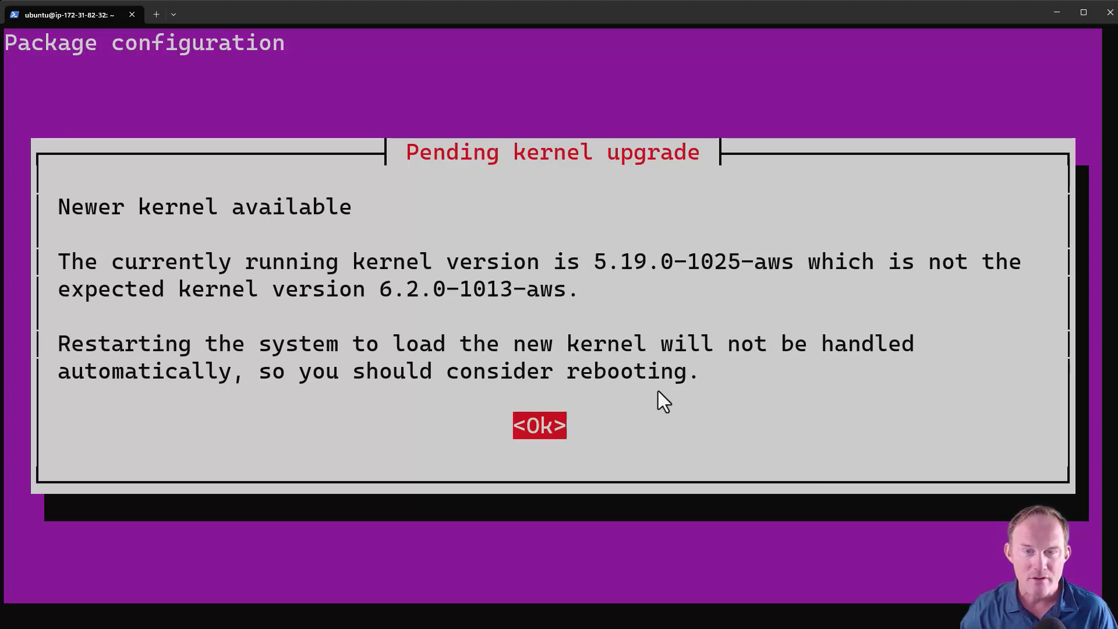
# Step: Switch to the JavaScript Deploy Server terminal, acknowledge the pending kernel upgrade and accept the preselected services to restart
pyautogui.press('Return')
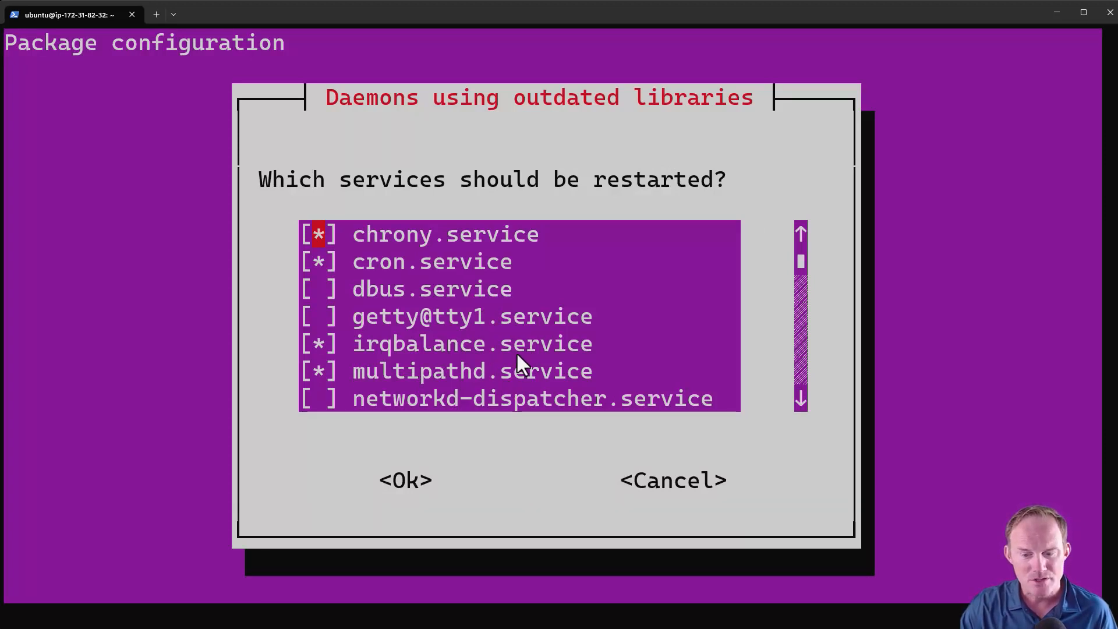
pyautogui.moveTo(798, 267)
pyautogui.mouseDown()
pyautogui.moveTo(798, 305)
pyautogui.moveTo(797, 266)
pyautogui.mouseUp()
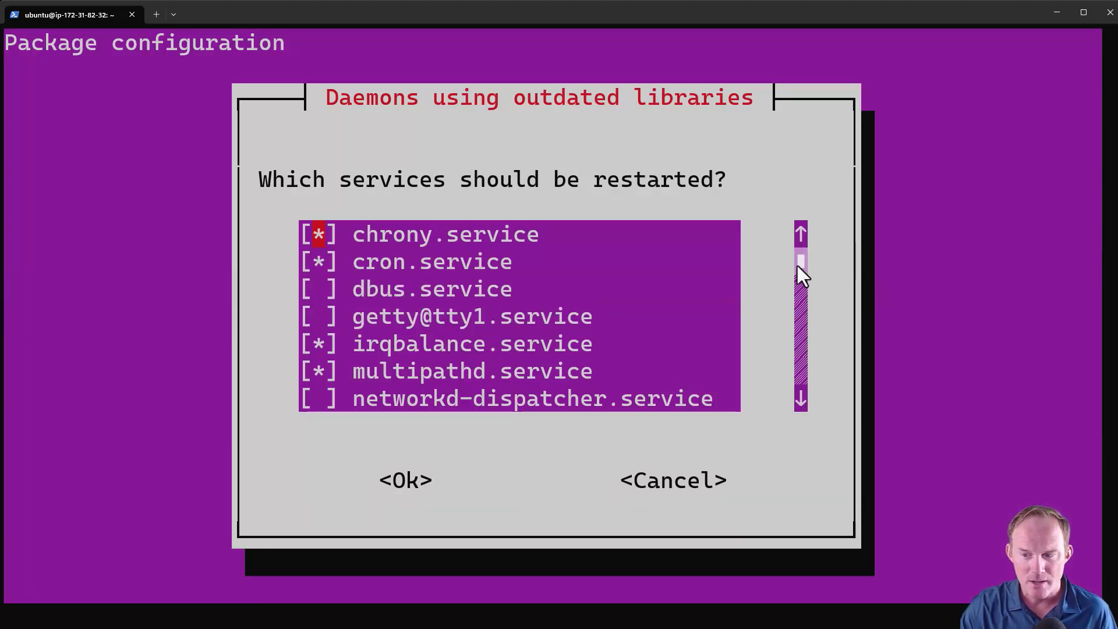
pyautogui.click(552, 309)
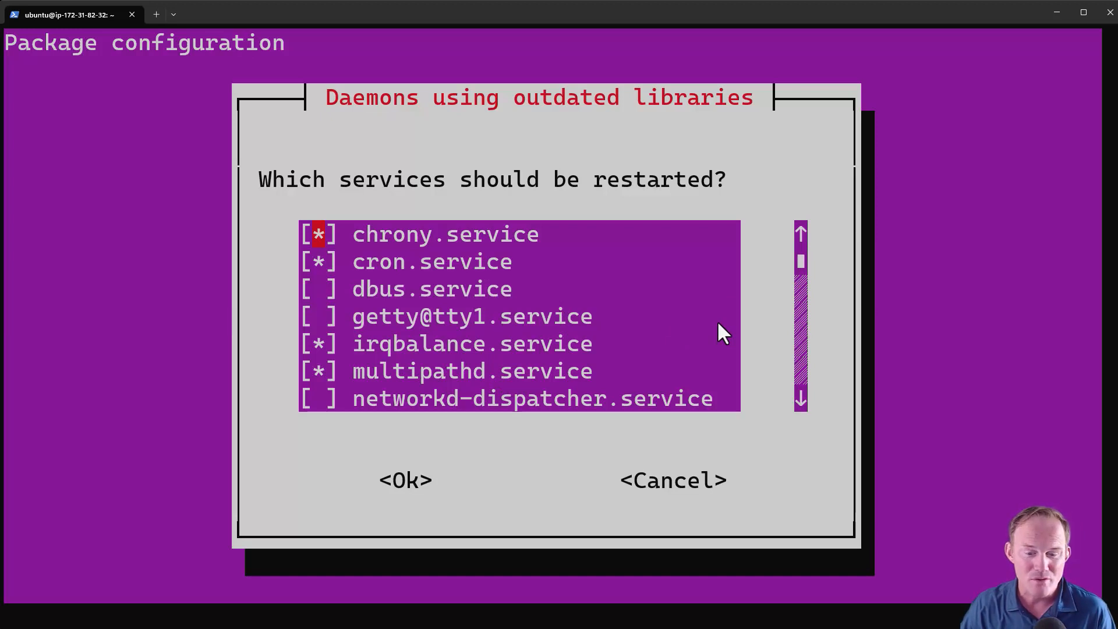
pyautogui.press('Return')
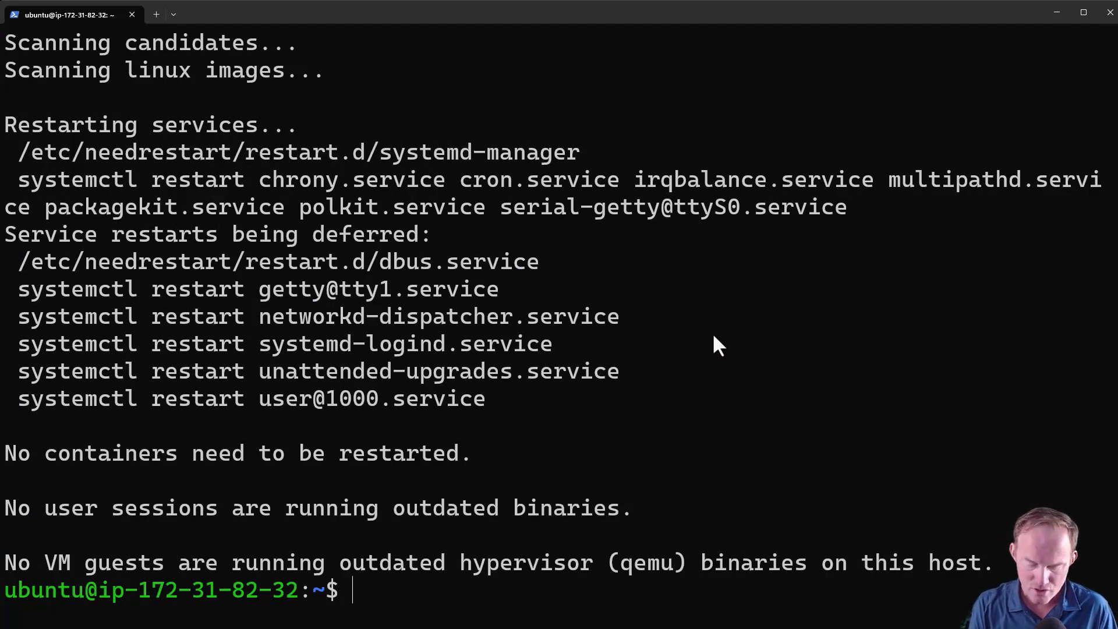
# Step: Restart JavaScript Deploy Server with sudo reboot
pyautogui.write('sudeo')
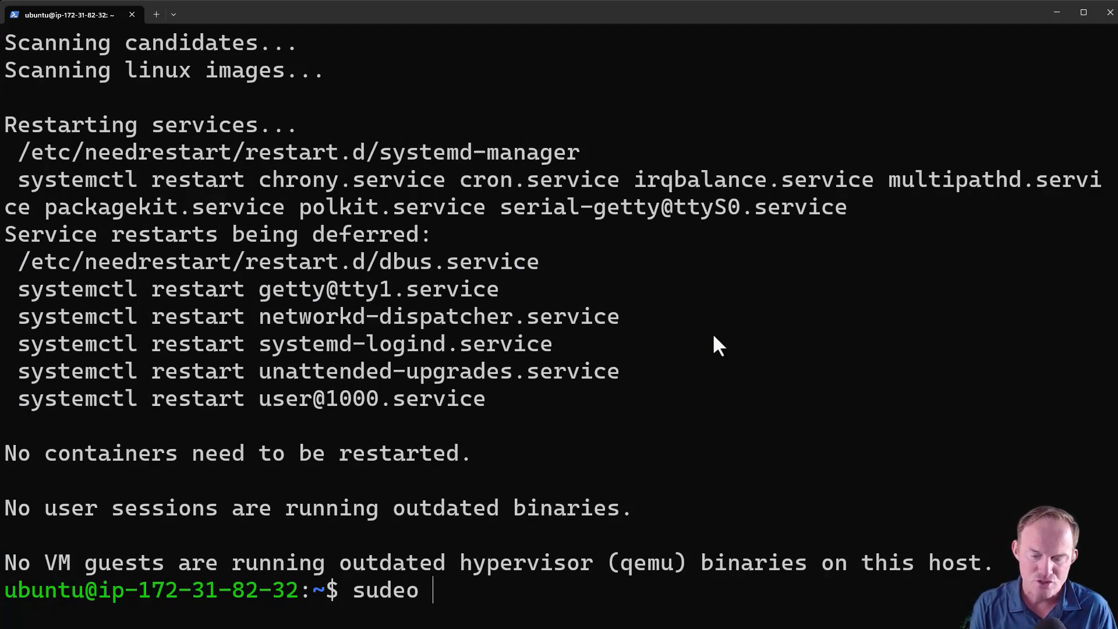
pyautogui.press('BackSpace')
pyautogui.press('BackSpace')
pyautogui.write('o reboot')
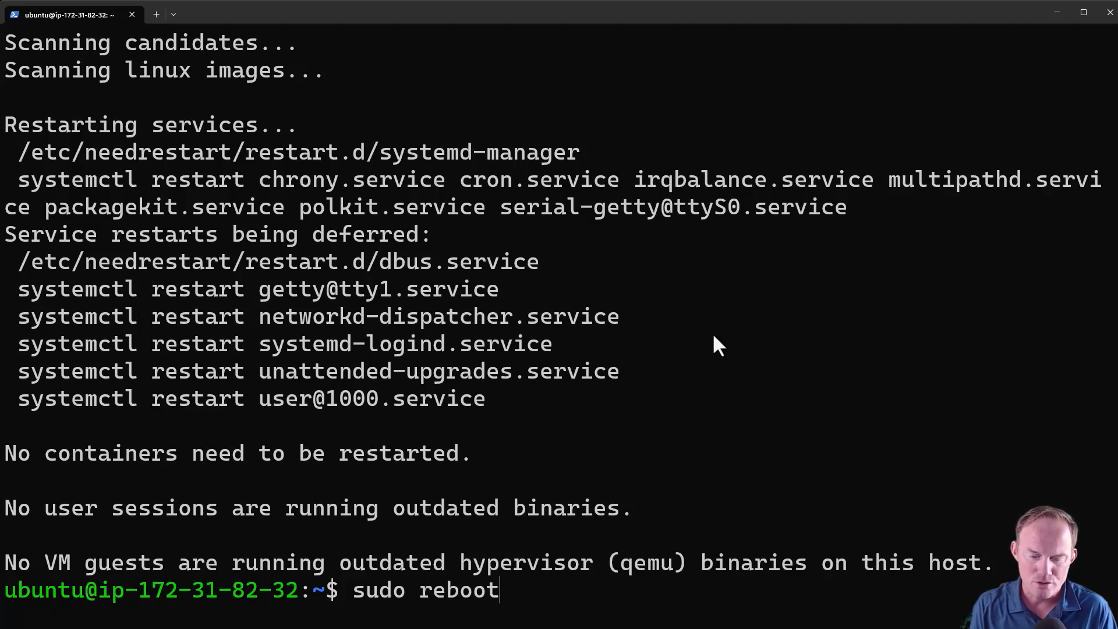
pyautogui.press('Return')
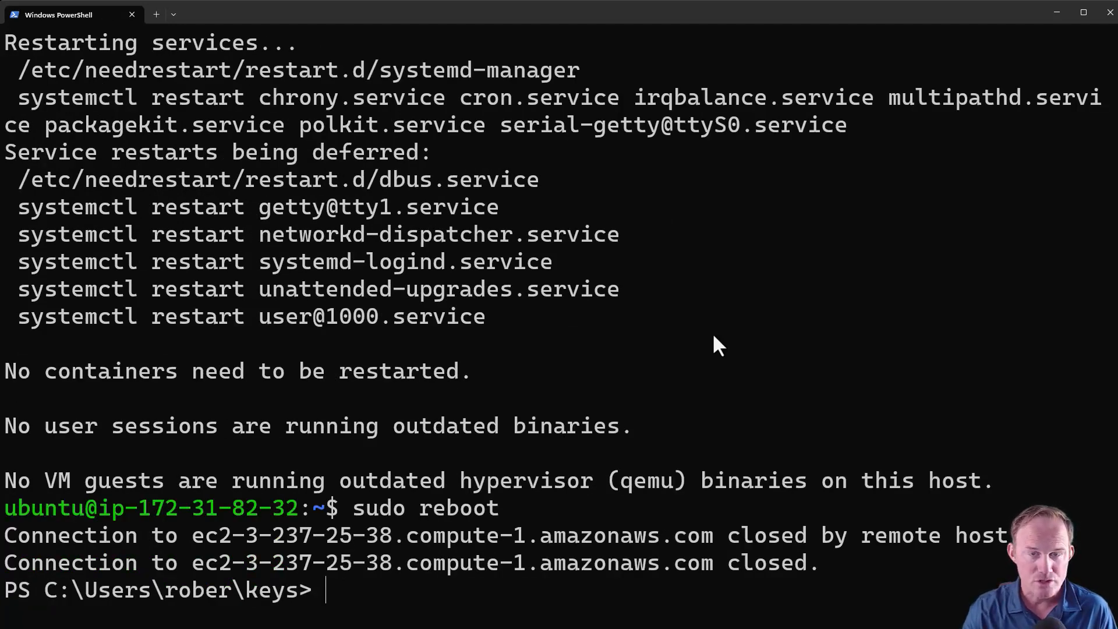
# Step: Reconnect to JavaScript Deploy Server by rerunning the previous ssh command with javascript-deploykey.pem
pyautogui.press('Up')
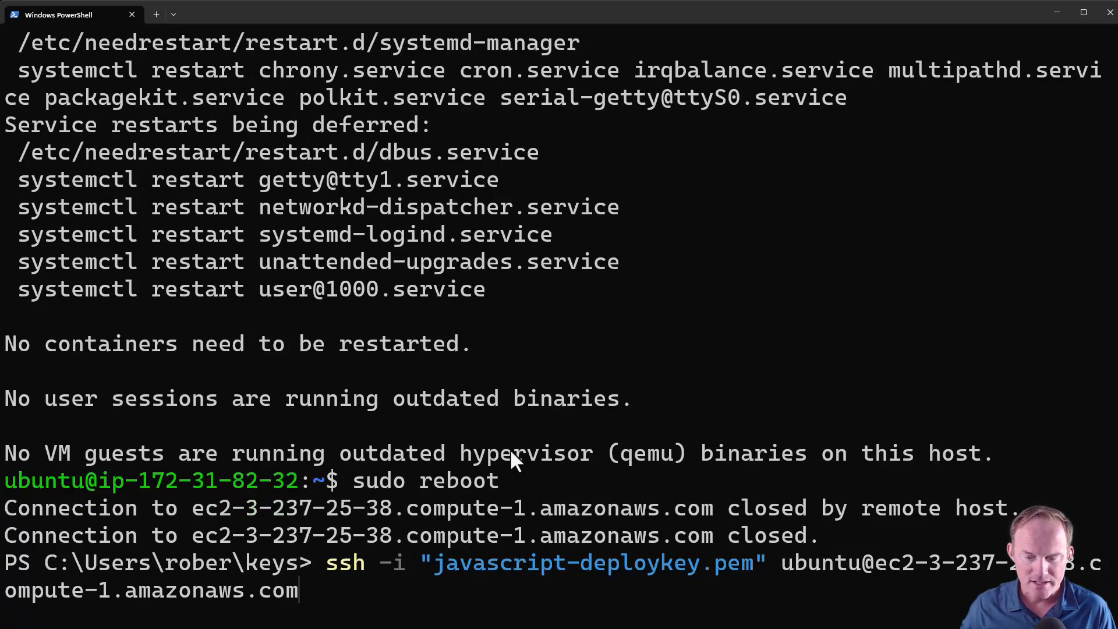
pyautogui.moveTo(317, 564); pyautogui.dragTo(324, 592)
pyautogui.click(373, 588)
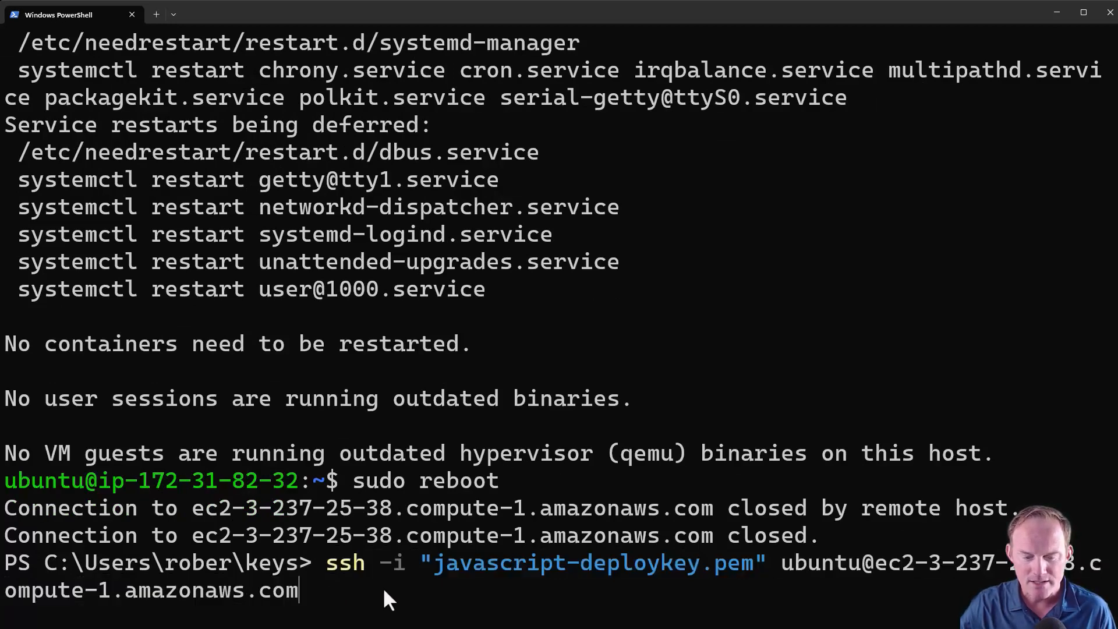
pyautogui.press('Return')
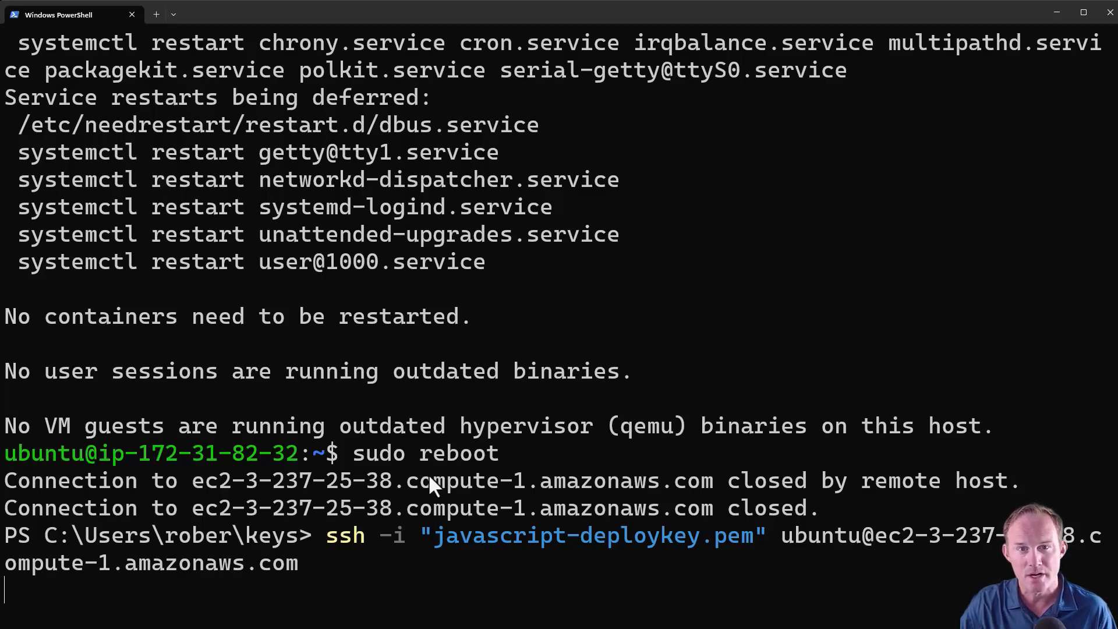
# Step: Open a second PowerShell session with enlarged text and run the copied ssh command for New deploy server in it
pyautogui.click(155, 15)
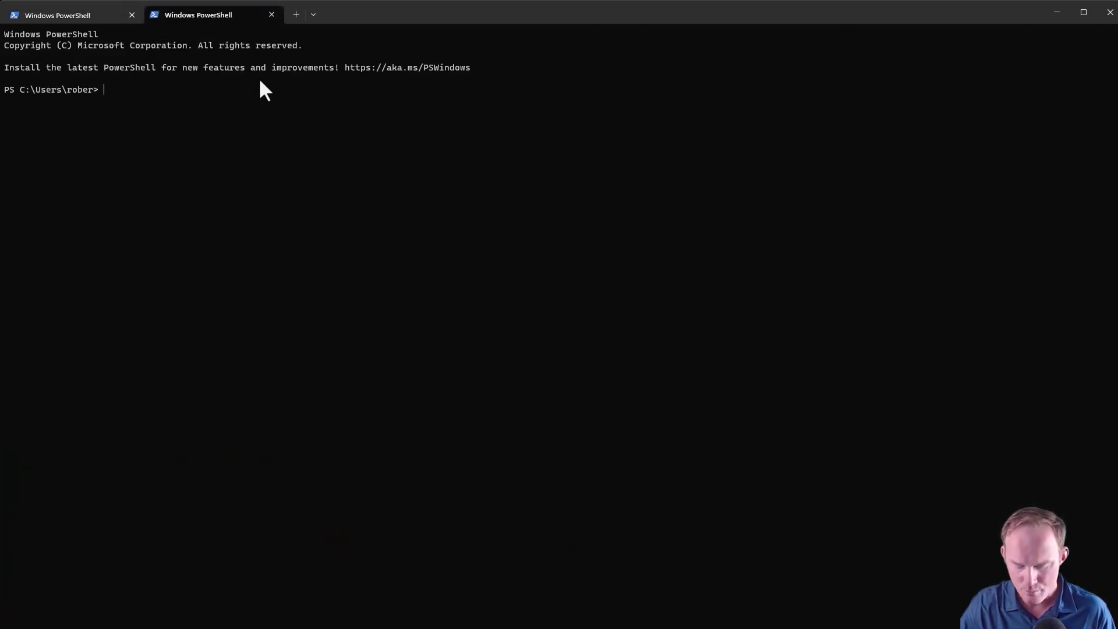
pyautogui.scroll(8, 260, 82)
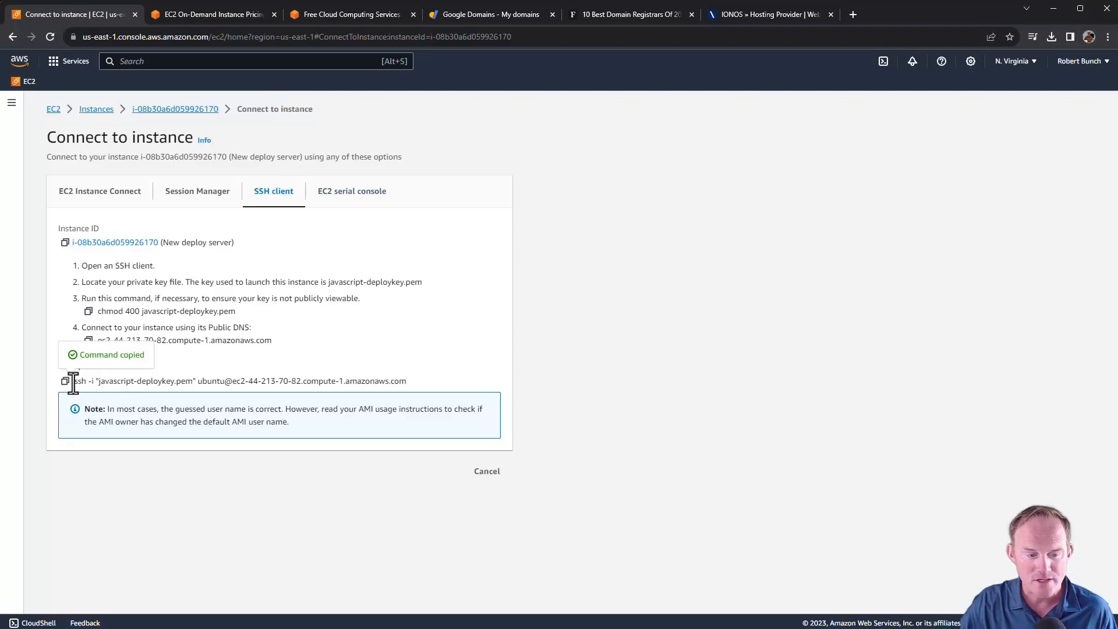
pyautogui.hotkey('alt', 'Tab')
pyautogui.hotkey('ctrl', 'v')
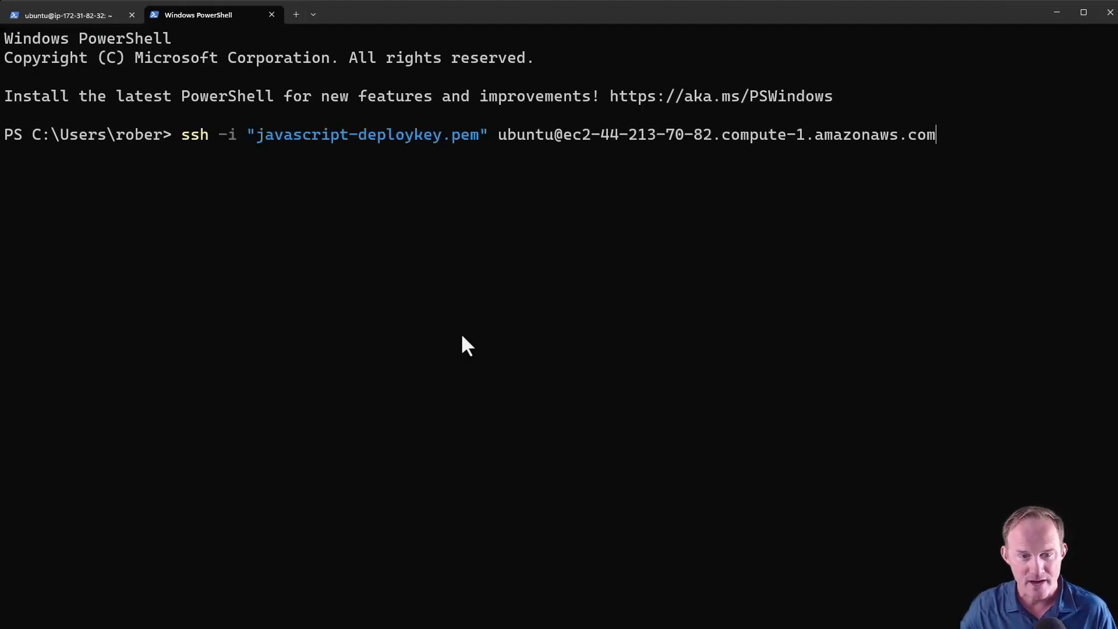
pyautogui.press('Return')
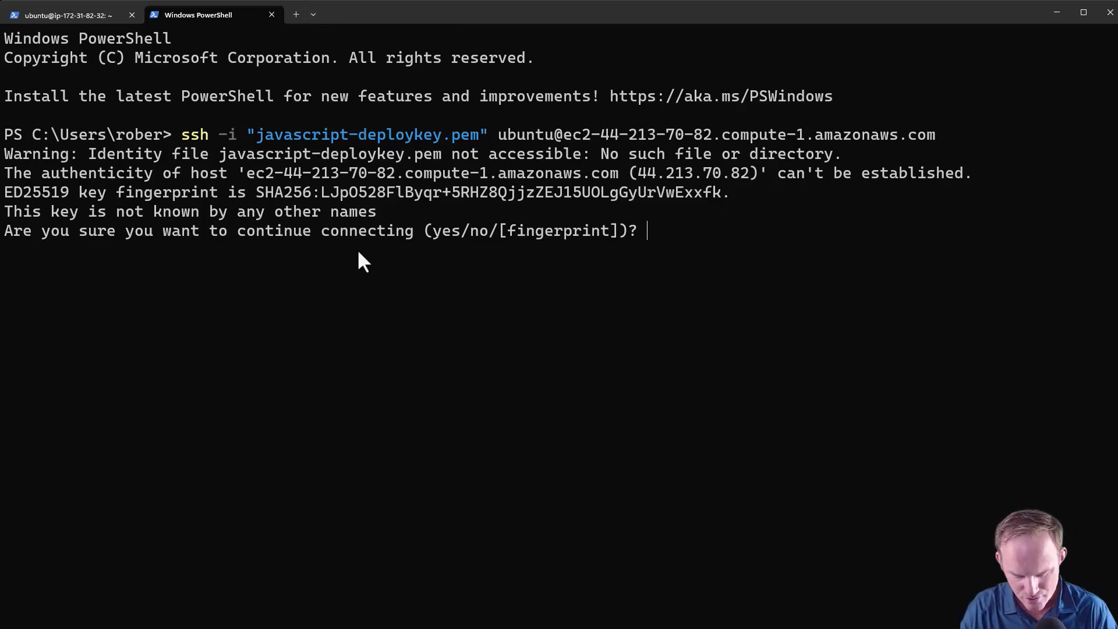
# Step: Accept the new host's fingerprint with yes and change to the keys folder with cd keys
pyautogui.write('yes')
pyautogui.press('Return')
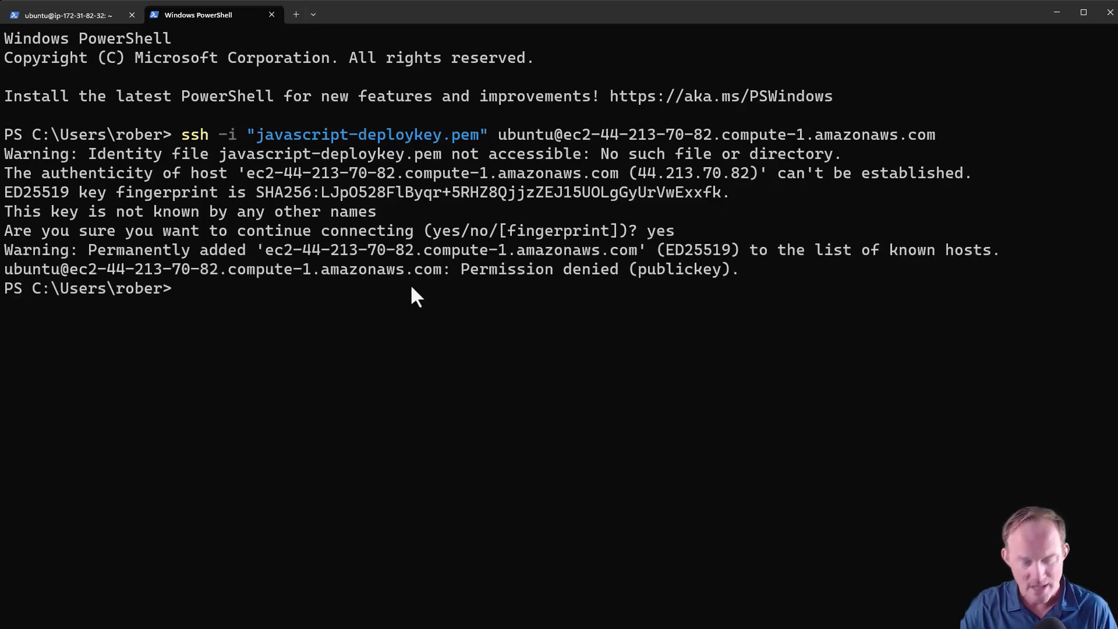
pyautogui.write('cd key')
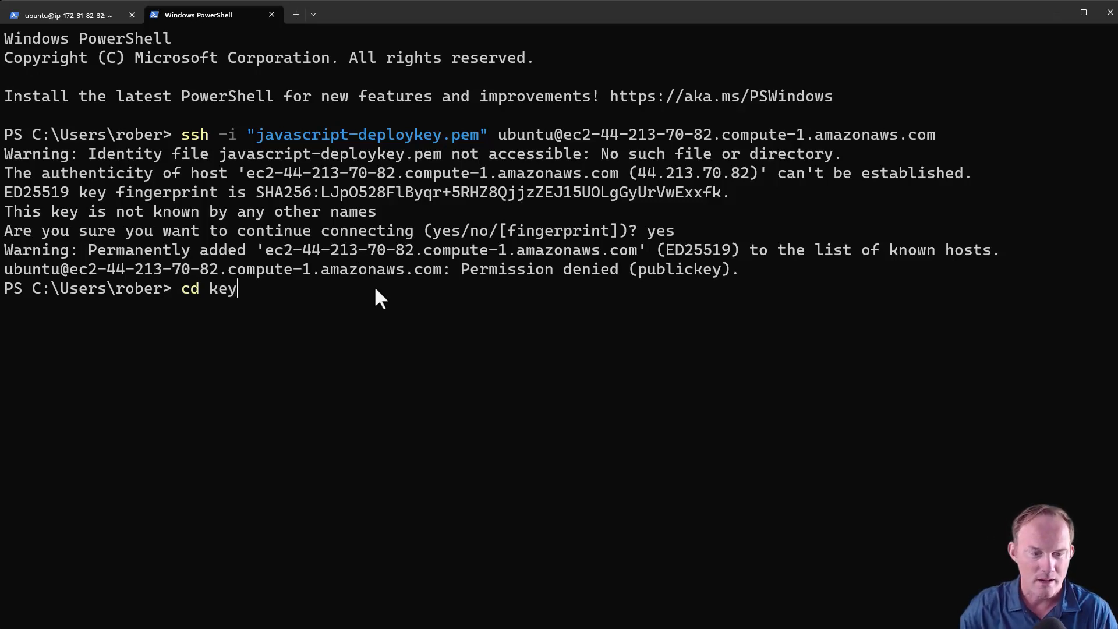
pyautogui.moveTo(25, 291); pyautogui.dragTo(163, 285)
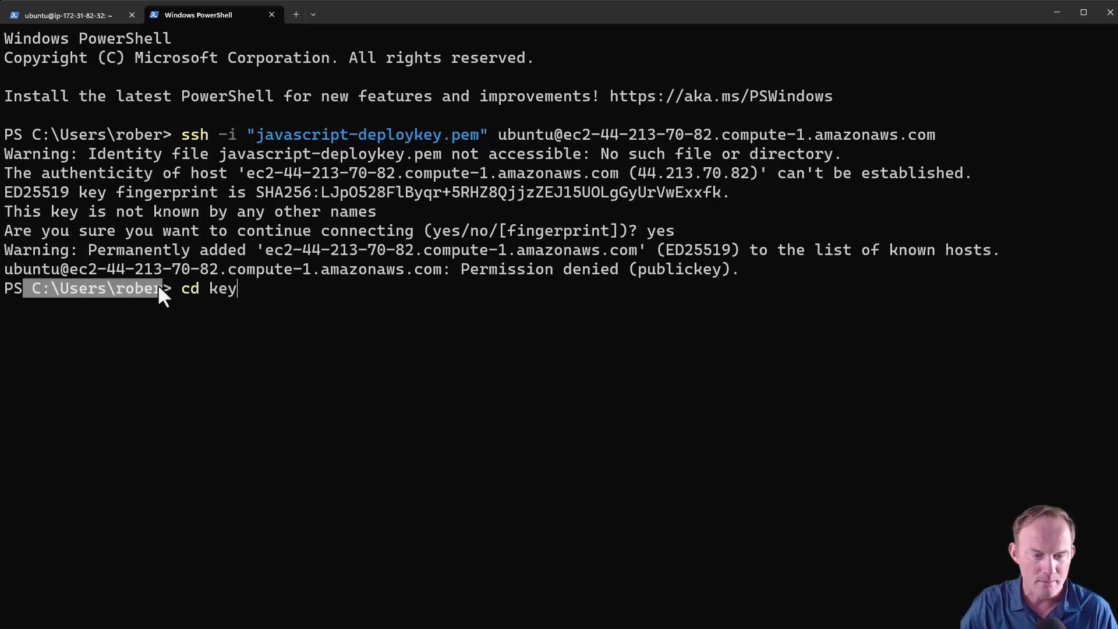
pyautogui.click(357, 350)
pyautogui.write('s')
pyautogui.press('Return')
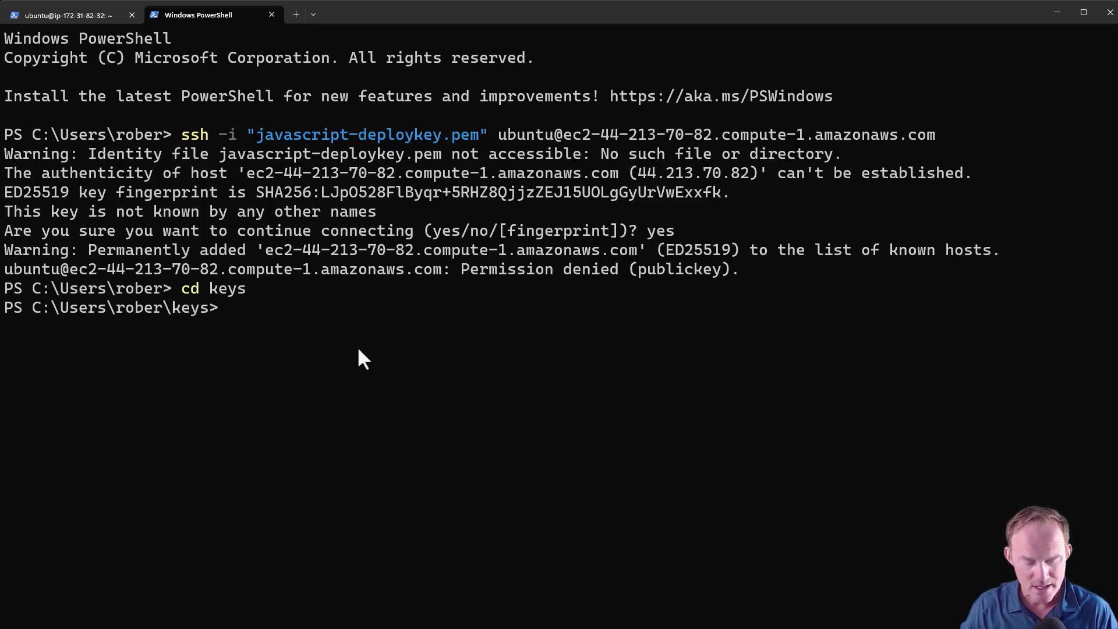
# Step: Connect to New deploy server by rerunning the previous ssh command from the keys folder
pyautogui.press('Up')
pyautogui.press('Up')
pyautogui.press('Return')
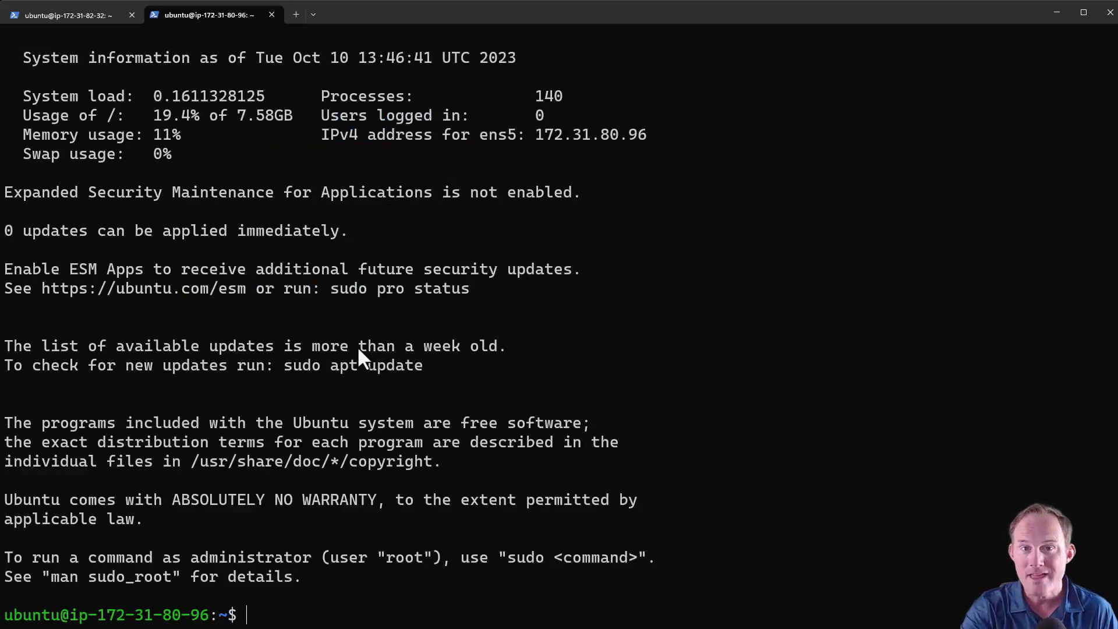
# Step: Check the prompt of the JavaScript Deploy Server session, and log out of New deploy server with exit
pyautogui.click(60, 8)
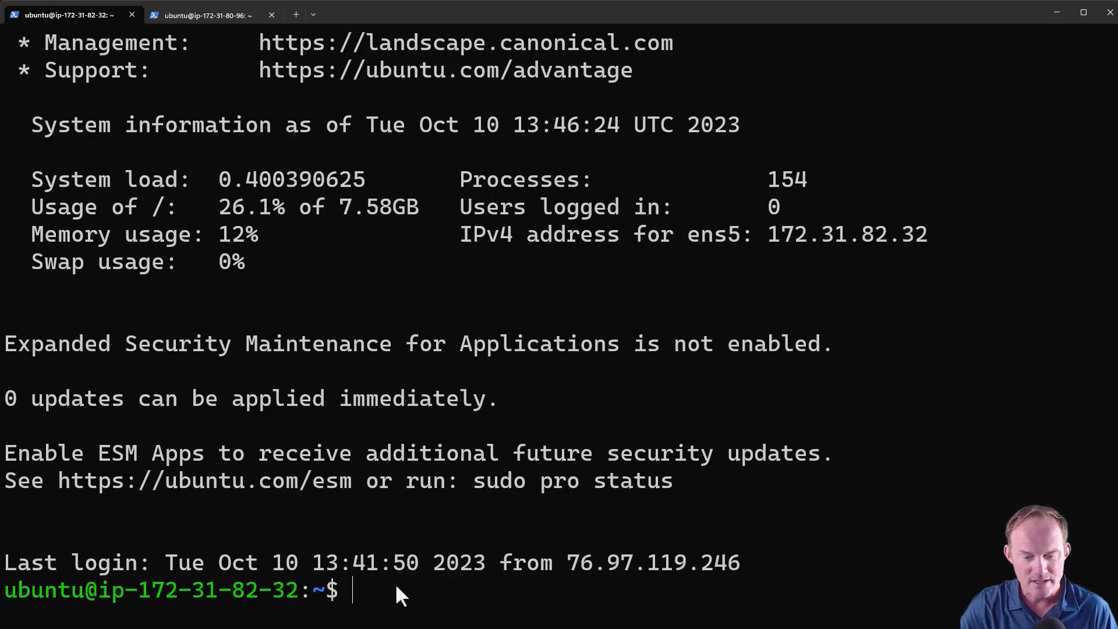
pyautogui.moveTo(403, 591); pyautogui.dragTo(5, 591)
pyautogui.click(303, 451)
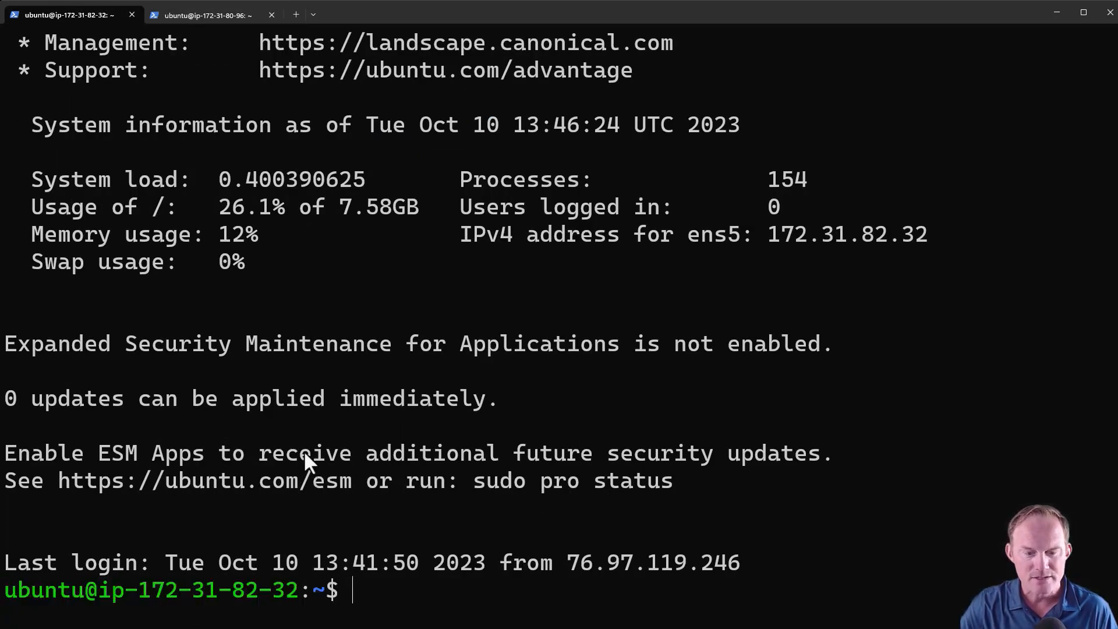
pyautogui.click(225, 8)
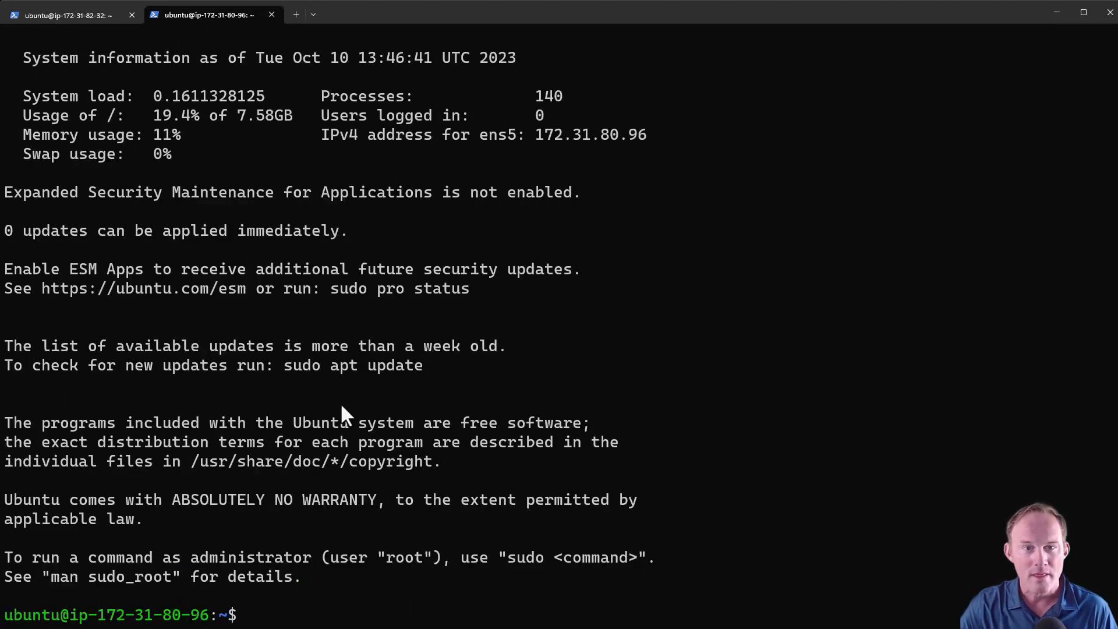
pyautogui.write('exit')
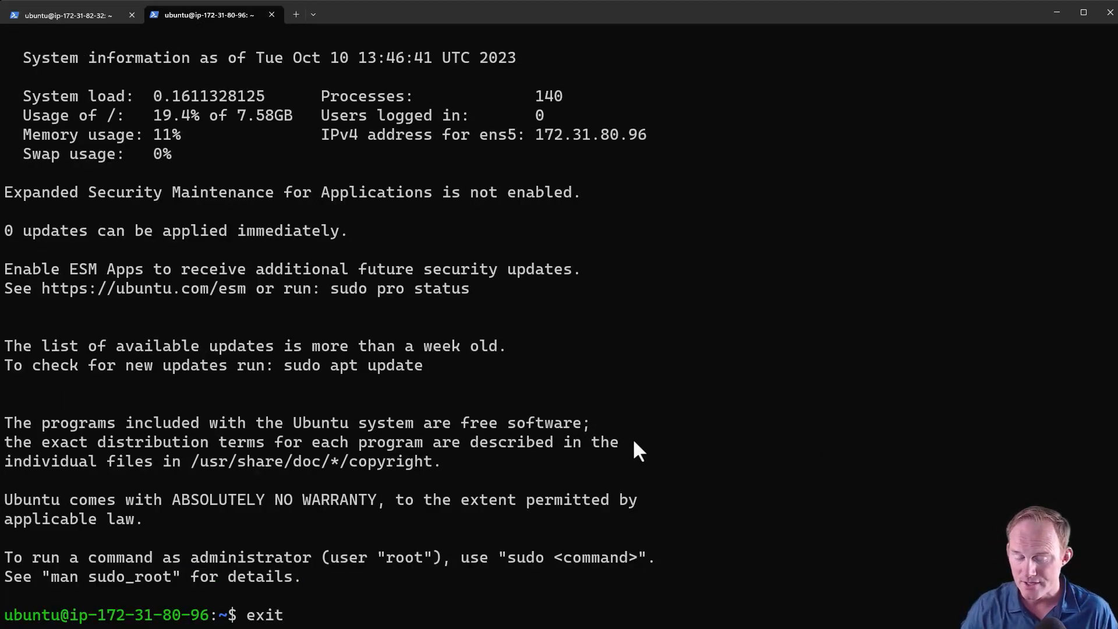
pyautogui.press('Return')
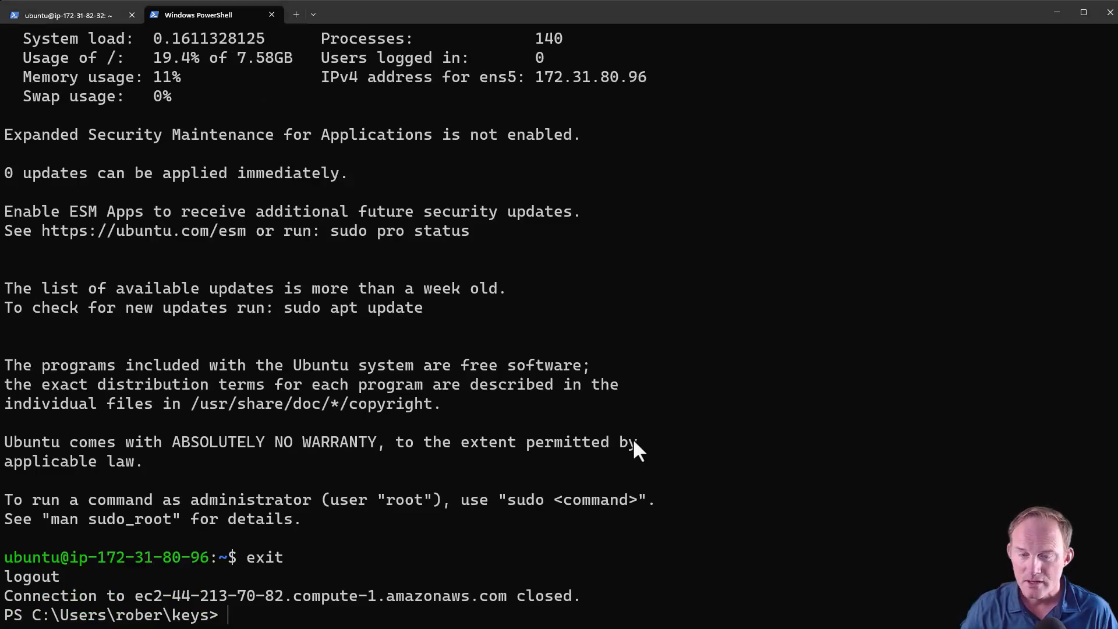
# Step: Switch to the EC2 console in the browser and terminate the New deploy server instance
pyautogui.hotkey('alt', 'Tab')
pyautogui.click(492, 474)
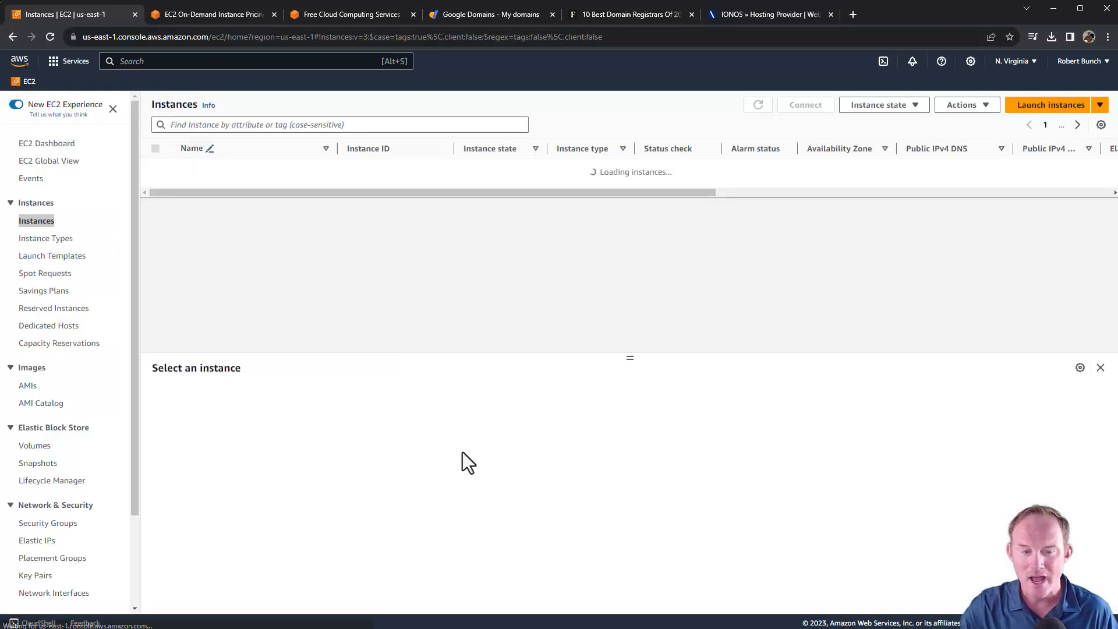
pyautogui.click(156, 168)
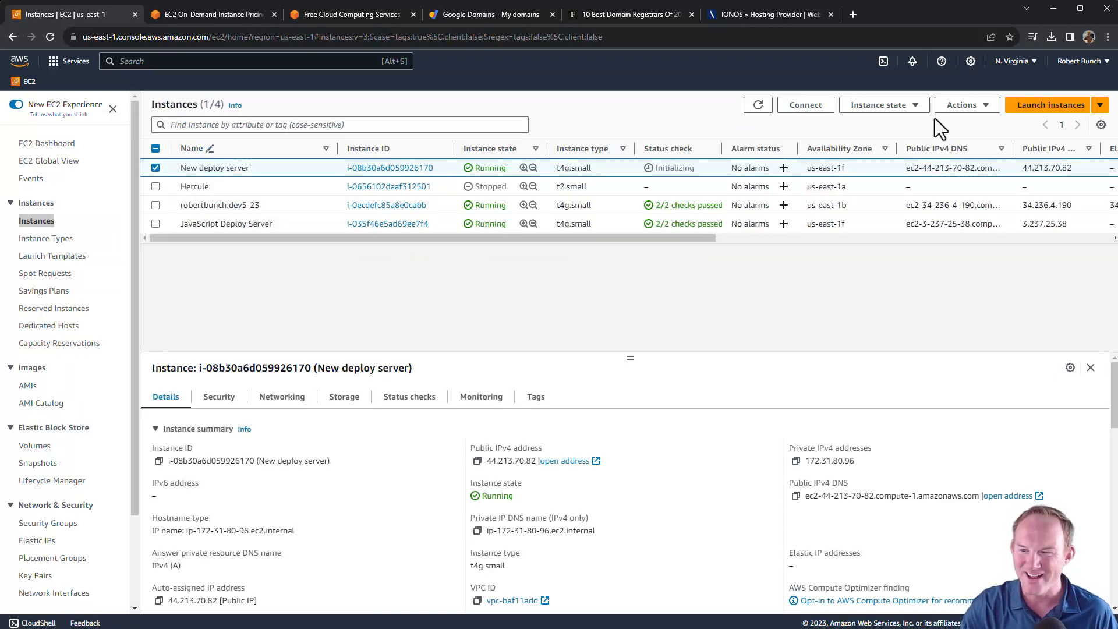
pyautogui.click(878, 105)
pyautogui.click(886, 203)
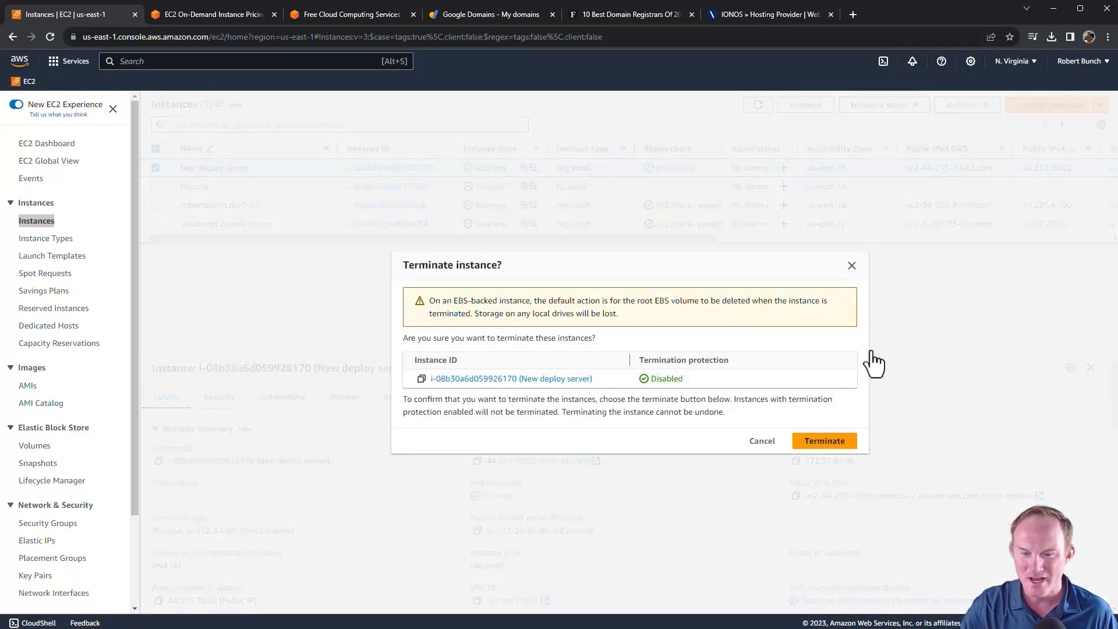
pyautogui.click(823, 440)
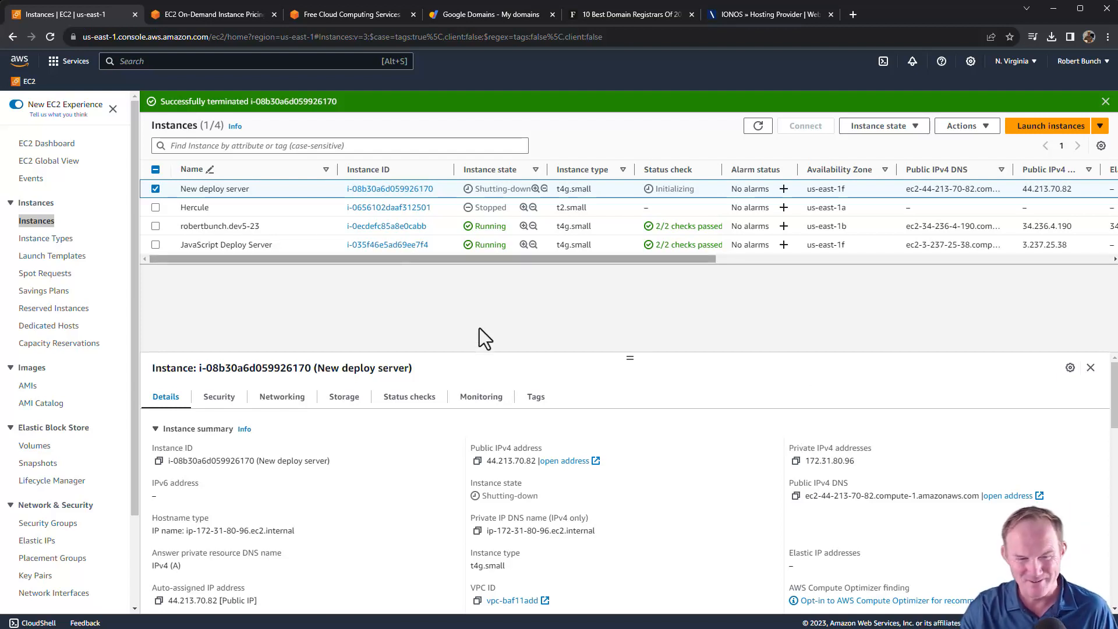
# Step: Switch to the terminal, clear the PowerShell screen and return to the JavaScript Deploy Server session
pyautogui.hotkey('alt', 'Tab')
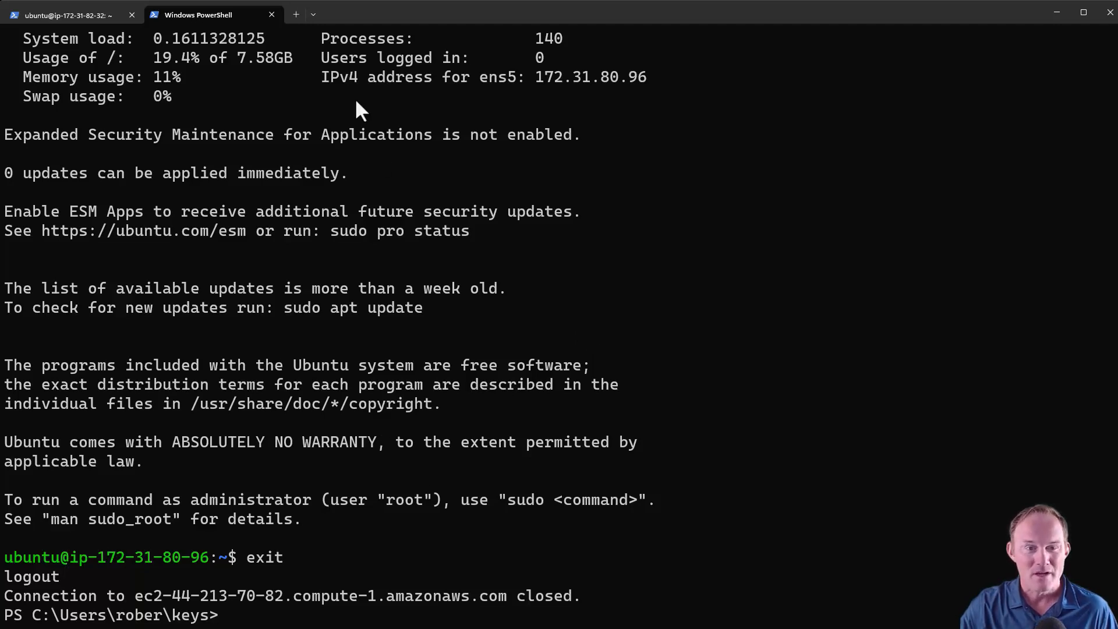
pyautogui.hotkey('ctrl', 'l')
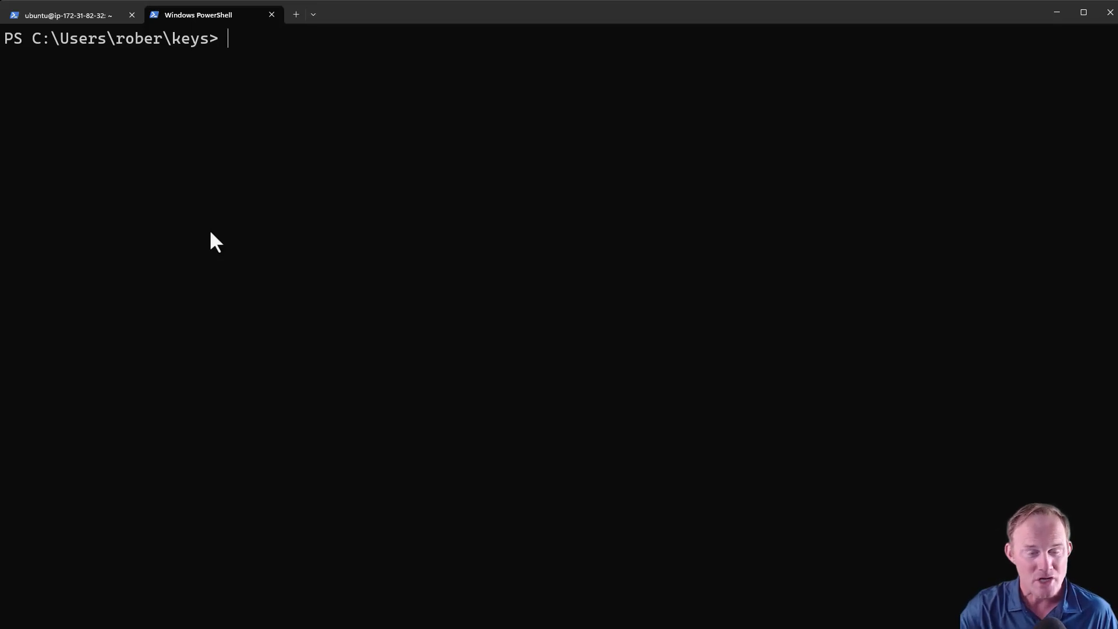
pyautogui.click(78, 15)
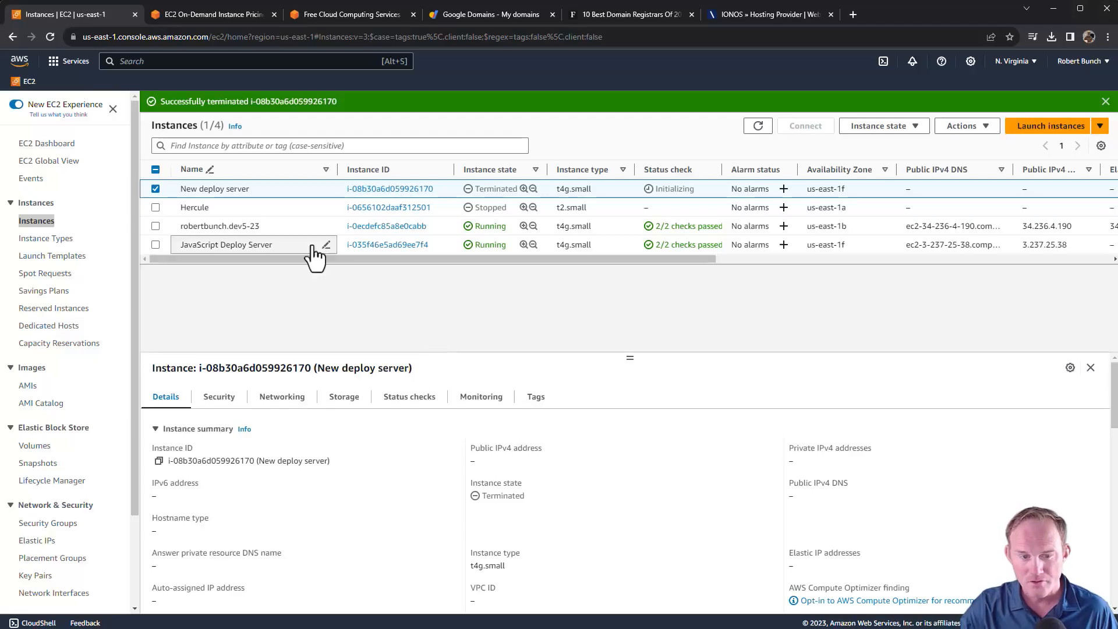
# Step: Select only JavaScript Deploy Server in the EC2 instances list and copy its public IPv4 address
pyautogui.click(156, 189)
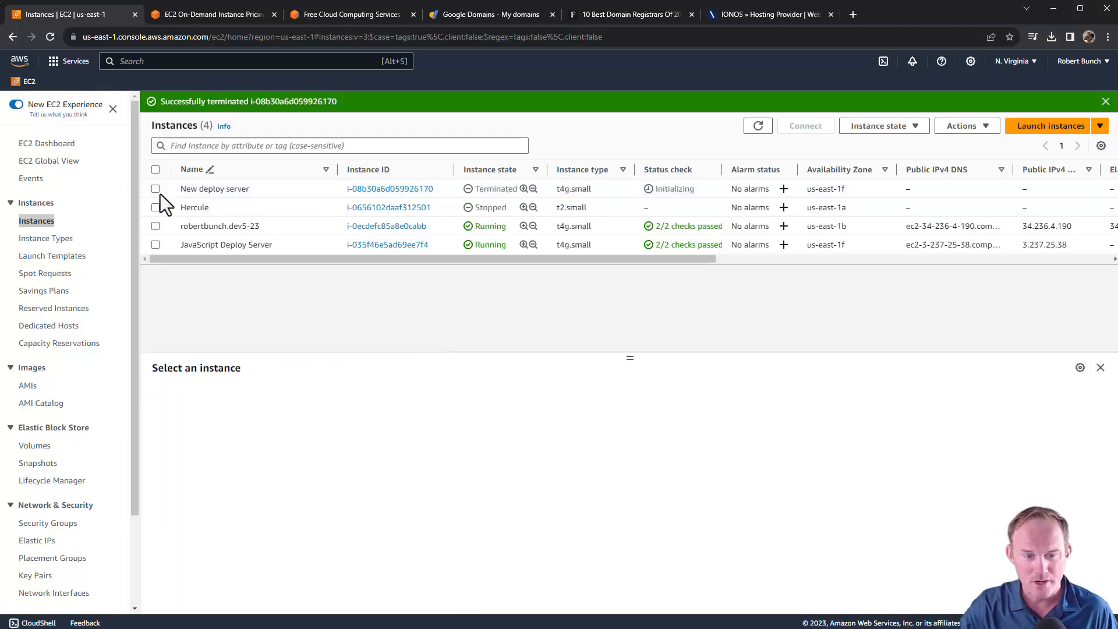
pyautogui.click(154, 245)
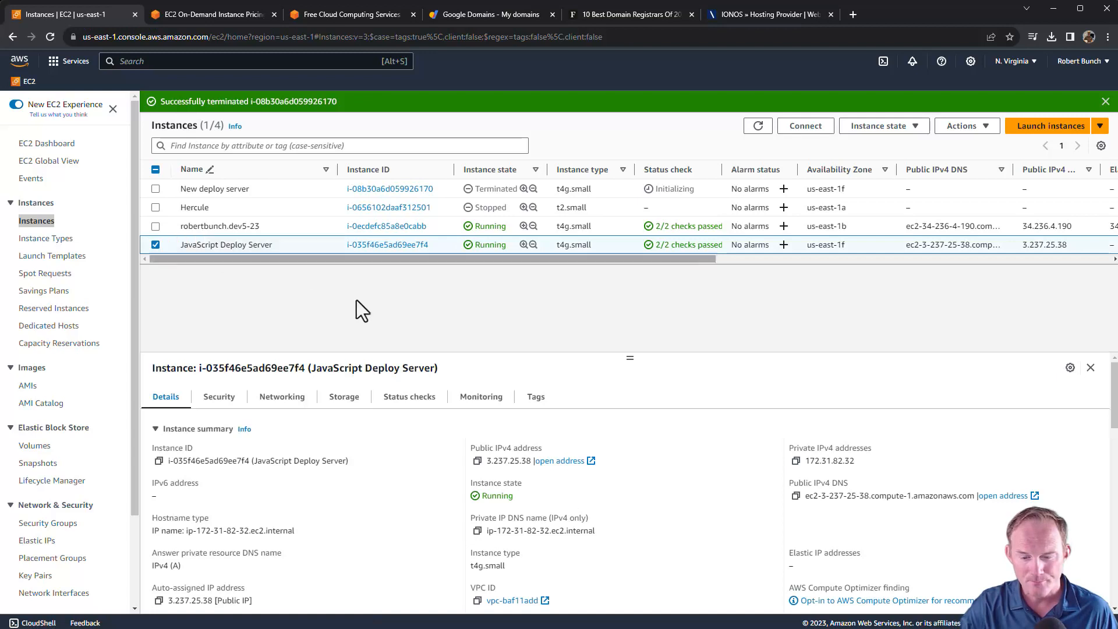
pyautogui.click(477, 461)
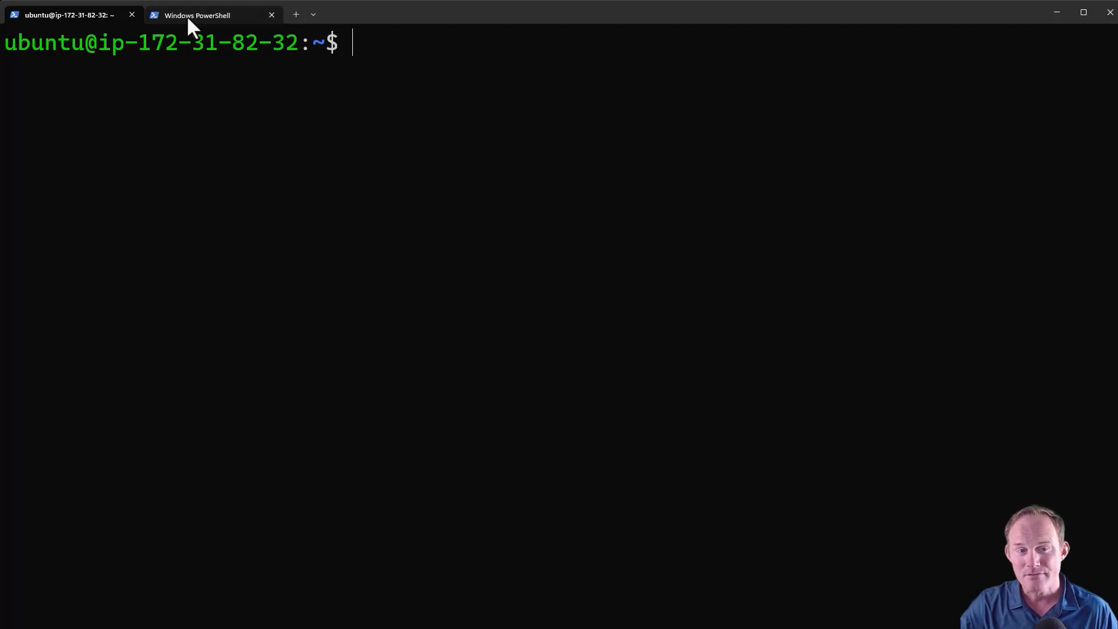
# Step: Compare the two terminal sessions and switch to the local PowerShell session in the keys folder
pyautogui.click(188, 16)
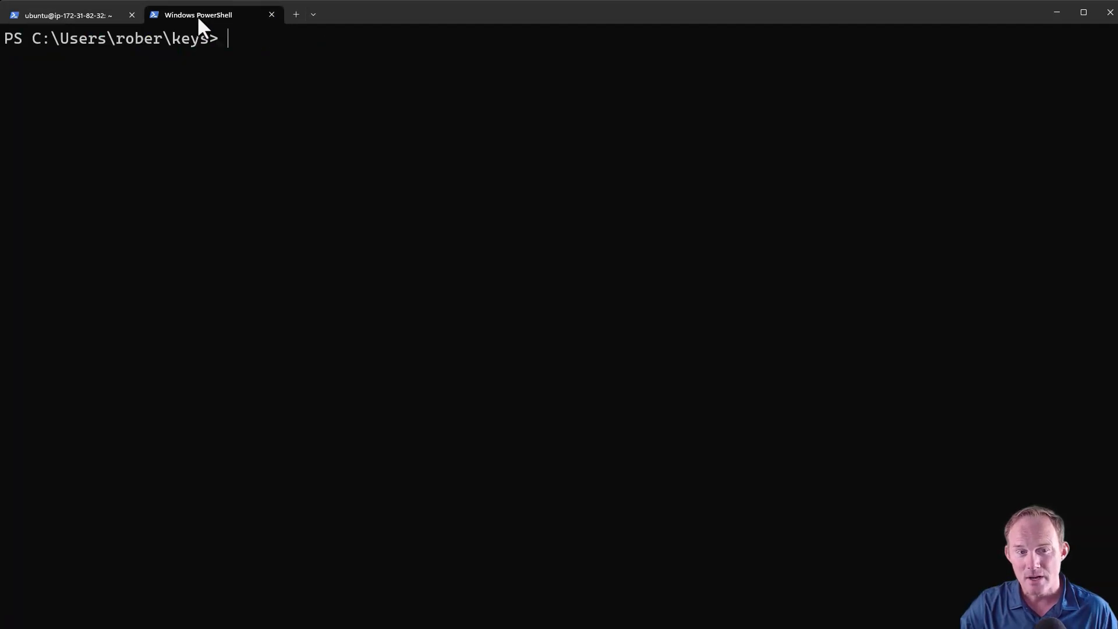
pyautogui.click(75, 13)
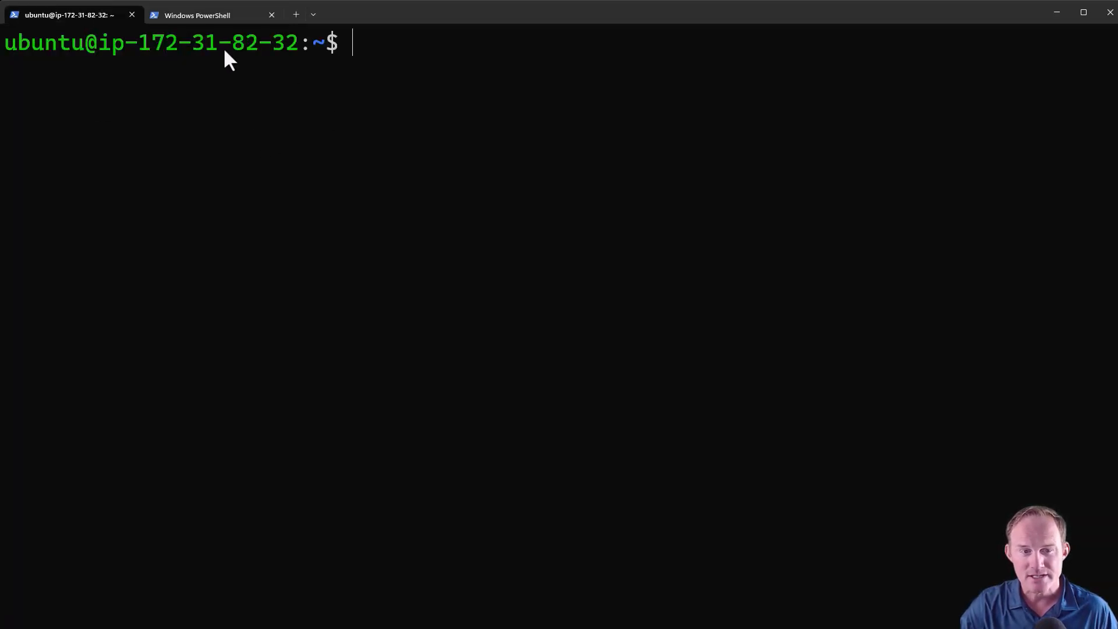
pyautogui.click(212, 14)
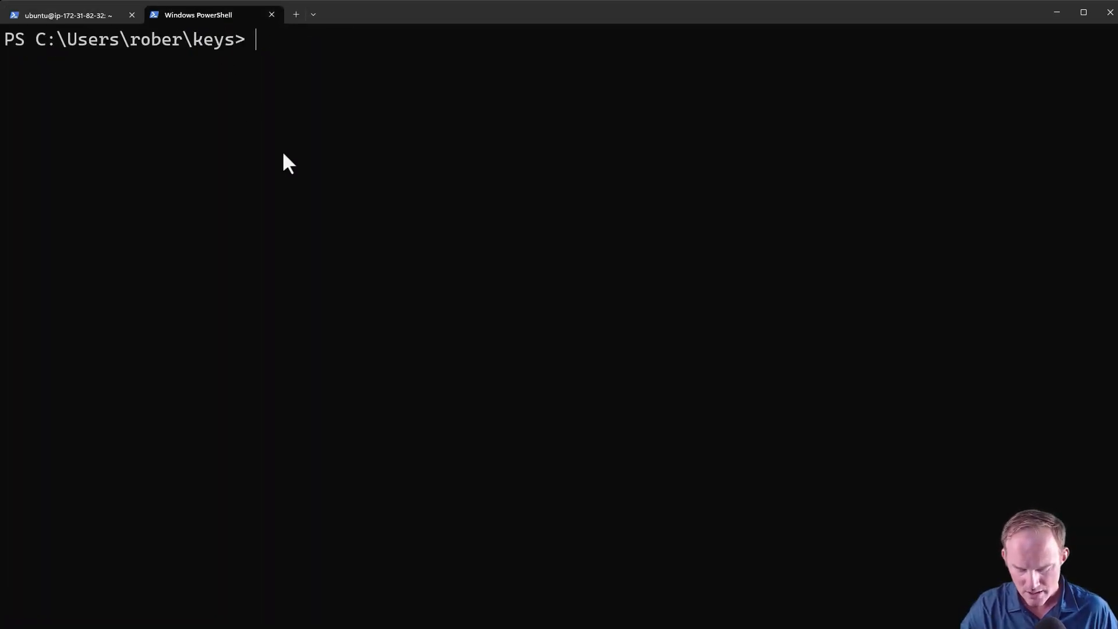
pyautogui.write('ping')
pyautogui.hotkey('ctrl', 'c')
pyautogui.hotkey('ctrl', 'v')
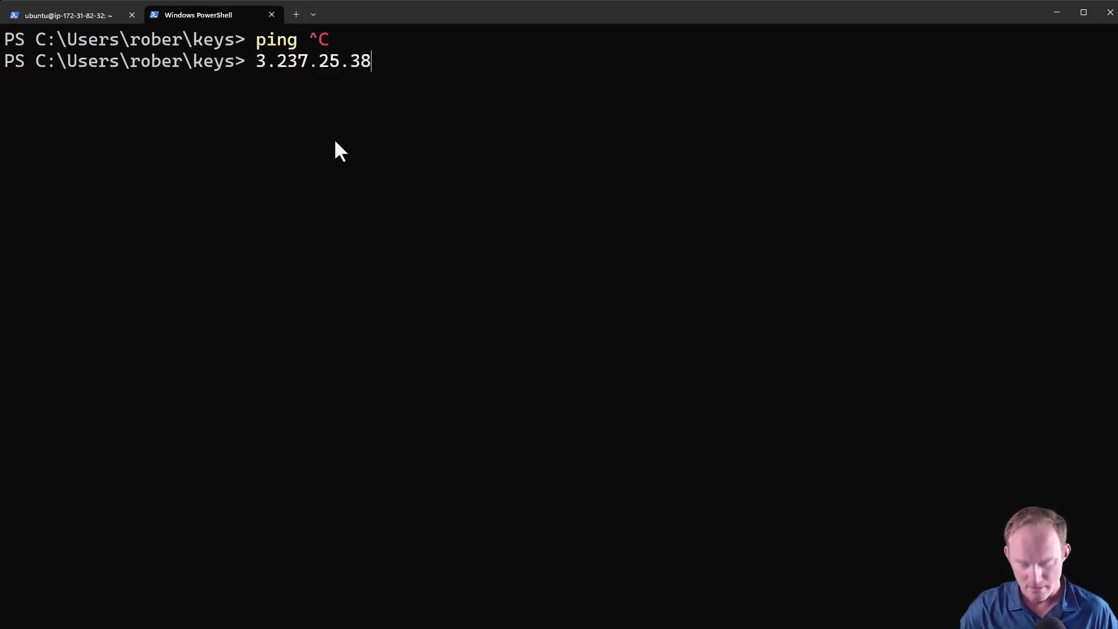
pyautogui.press('BackSpace')
pyautogui.press('BackSpace')
pyautogui.press('BackSpace')
pyautogui.press('BackSpace')
pyautogui.press('BackSpace')
pyautogui.press('BackSpace')
pyautogui.press('BackSpace')
pyautogui.press('BackSpace')
pyautogui.press('BackSpace')
pyautogui.press('BackSpace')
pyautogui.press('BackSpace')
# Step: Ping JavaScript Deploy Server's copied address, 3.237.25.38, from PowerShell, examine the responses and interrupt the ping
pyautogui.write('p')
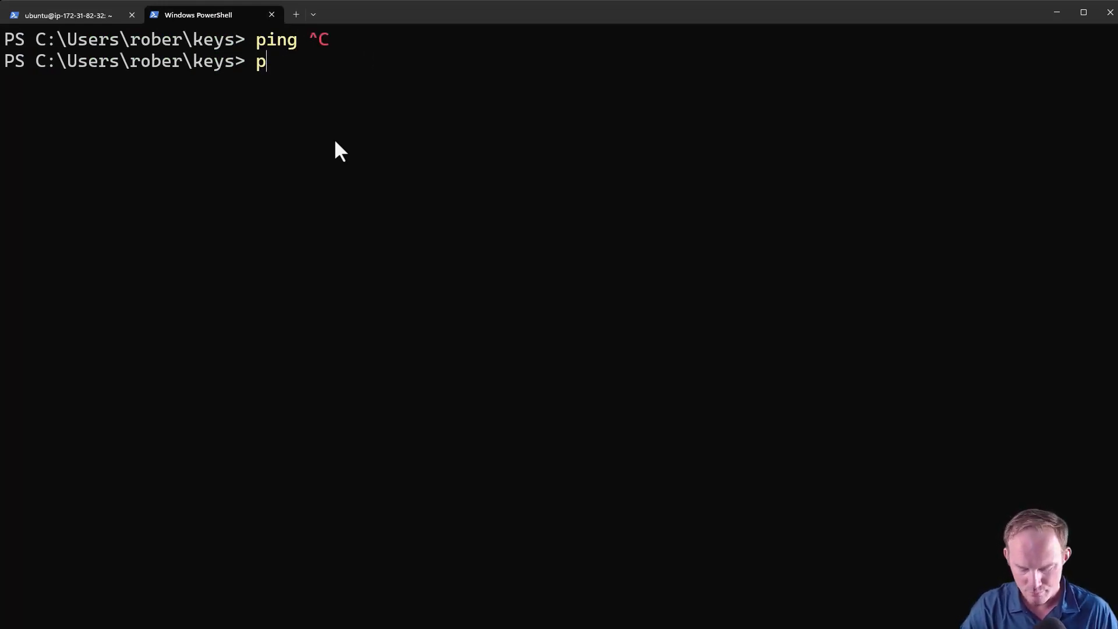
pyautogui.write('ing')
pyautogui.hotkey('ctrl', 'v')
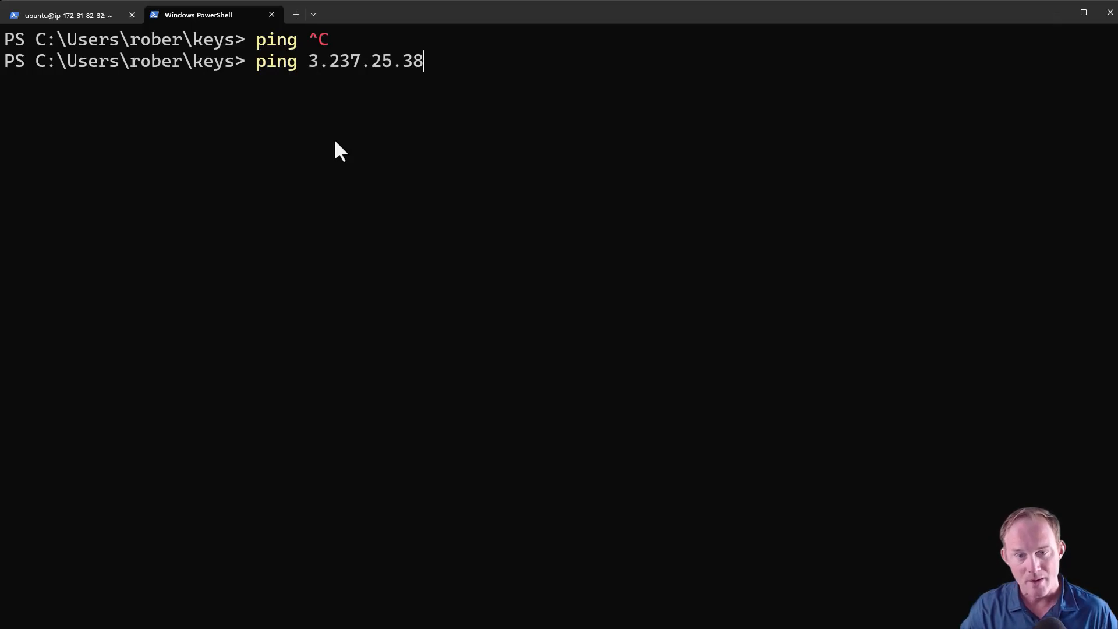
pyautogui.press('Return')
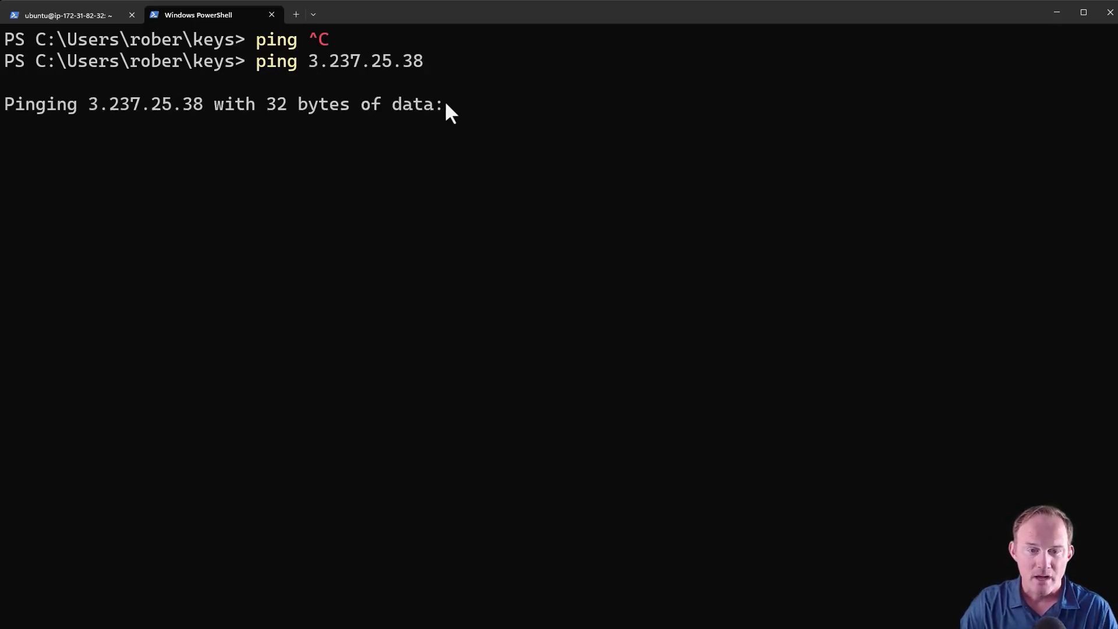
pyautogui.moveTo(463, 105); pyautogui.dragTo(8, 107)
pyautogui.click(232, 137)
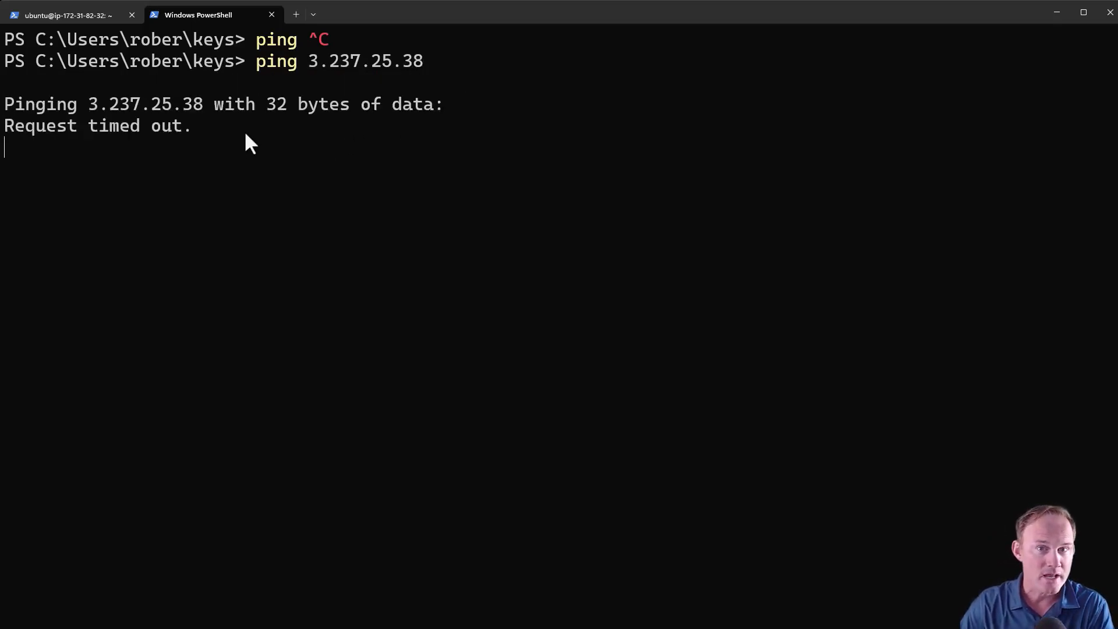
pyautogui.moveTo(223, 126); pyautogui.dragTo(6, 122)
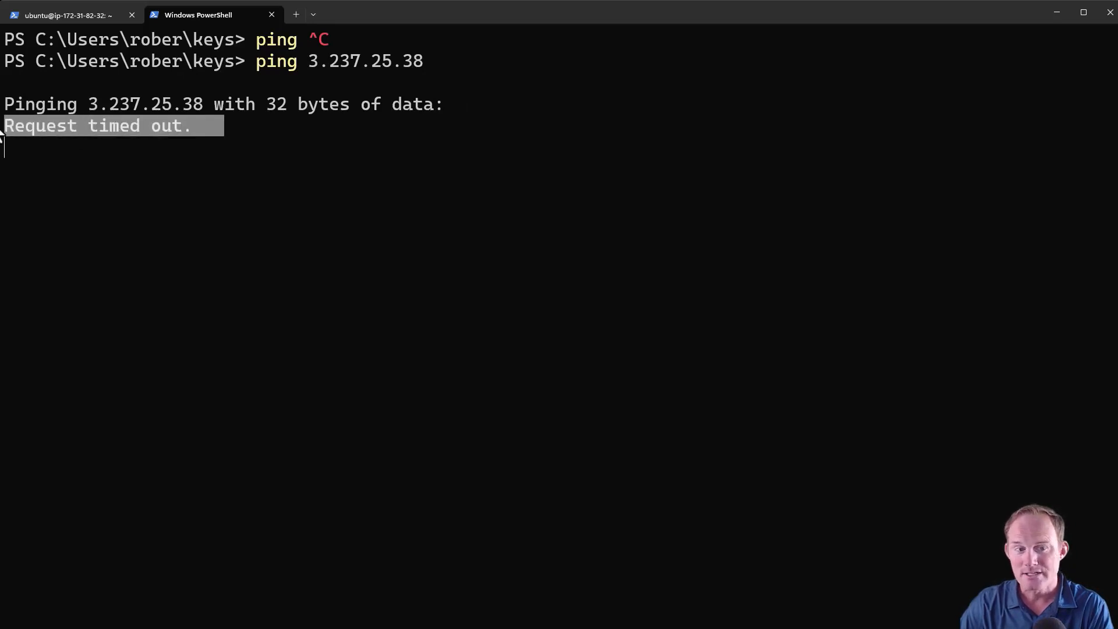
pyautogui.click(257, 142)
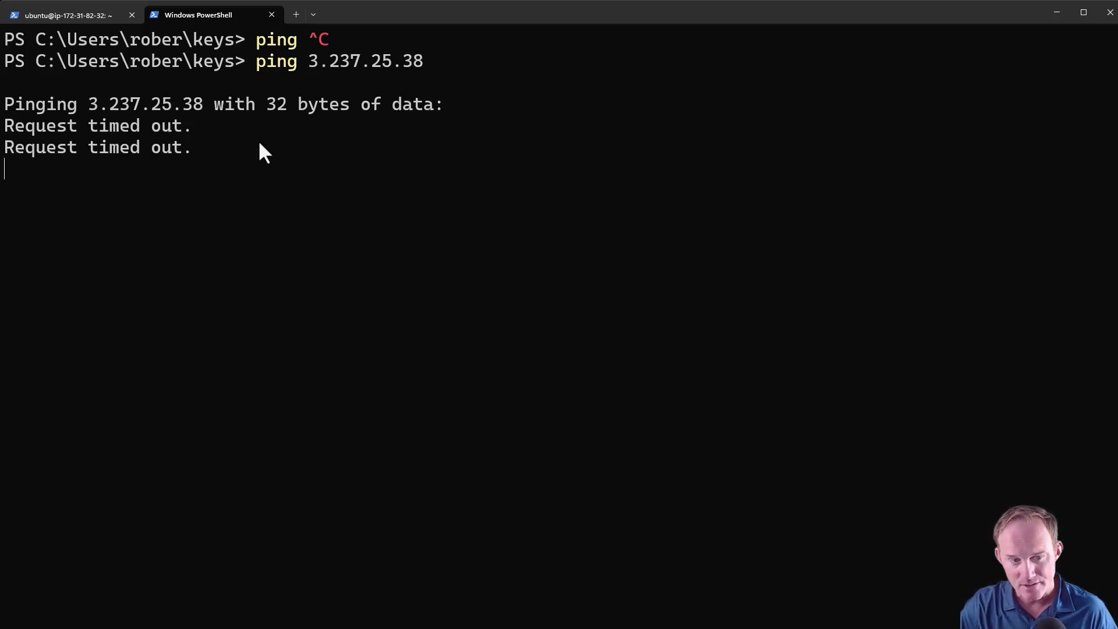
pyautogui.hotkey('ctrl', 'c')
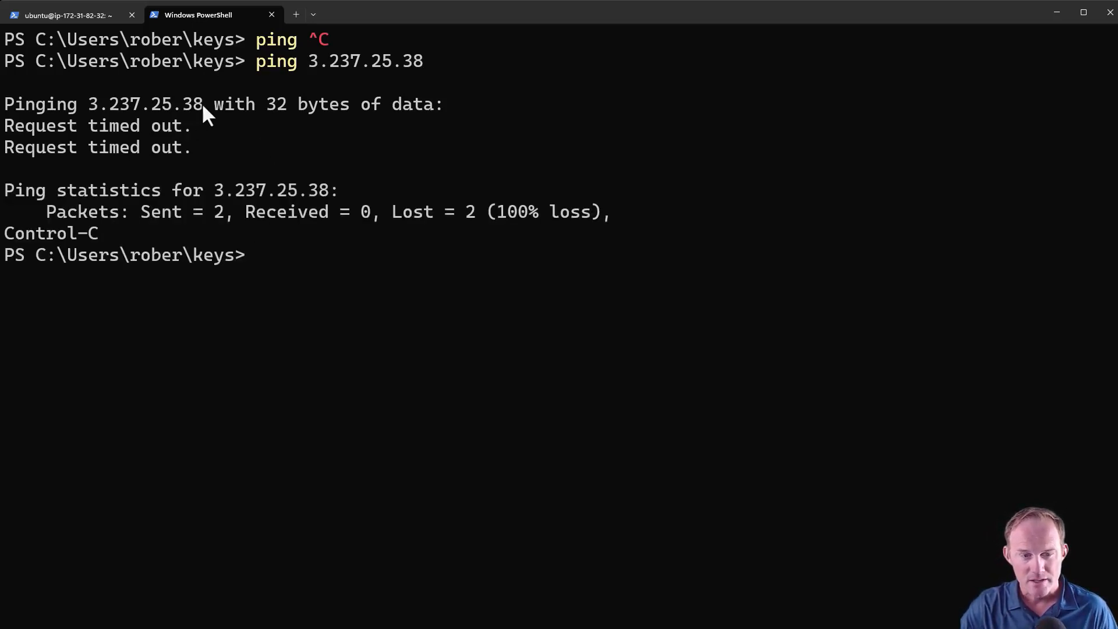
# Step: Switch to the EC2 console, enlarge JavaScript Deploy Server's details and examine its security groups and inbound rules
pyautogui.hotkey('alt', 'Tab')
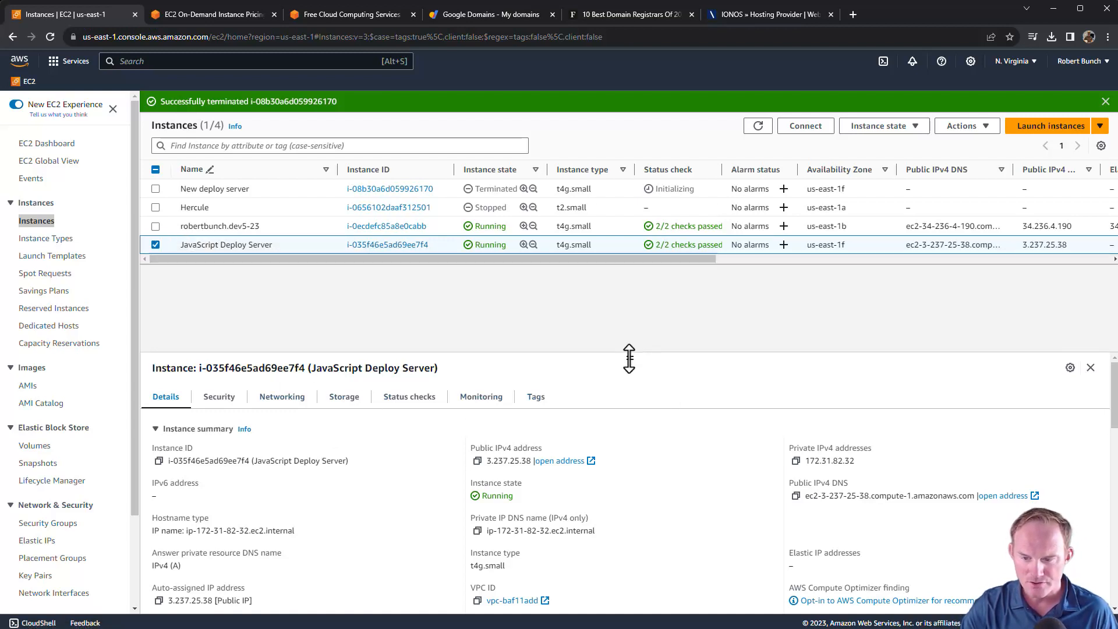
pyautogui.moveTo(629, 358); pyautogui.dragTo(637, 267)
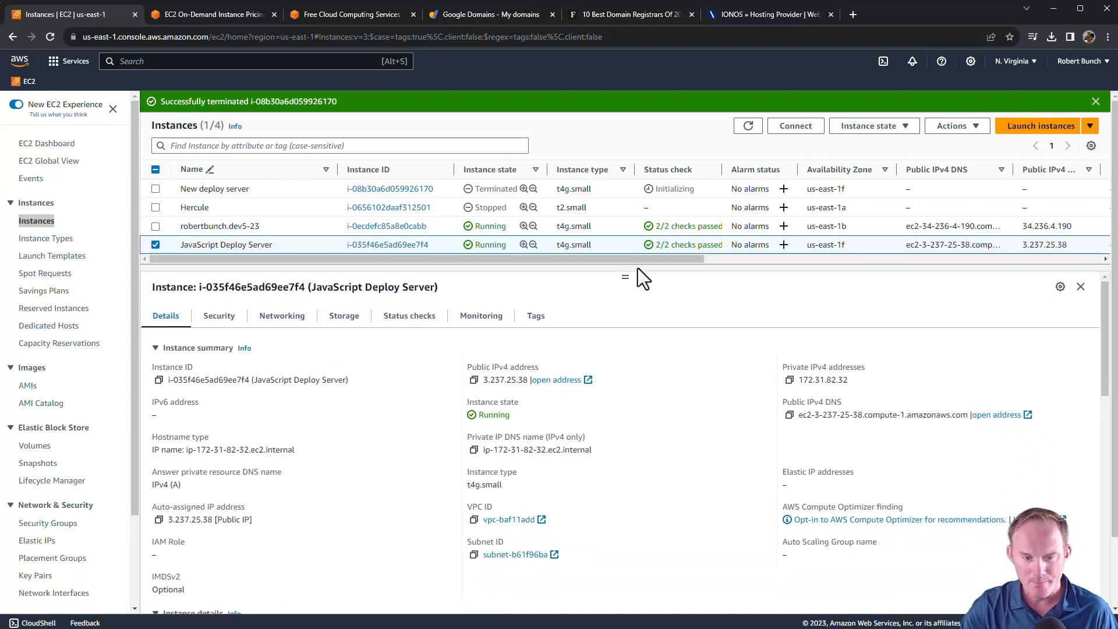
pyautogui.click(218, 316)
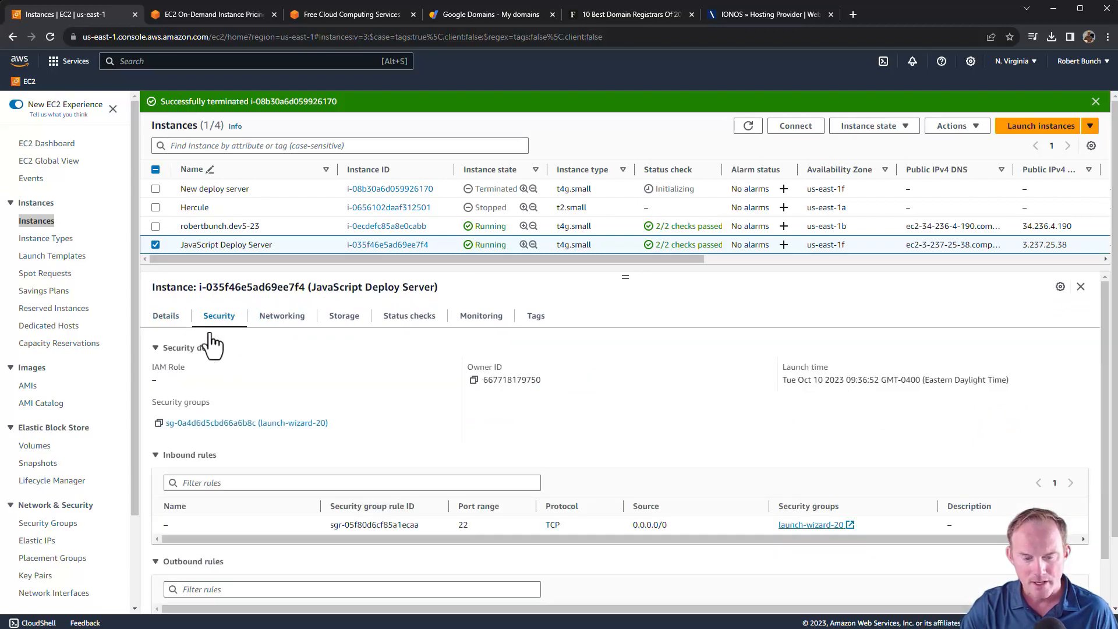
pyautogui.moveTo(329, 423); pyautogui.dragTo(167, 423)
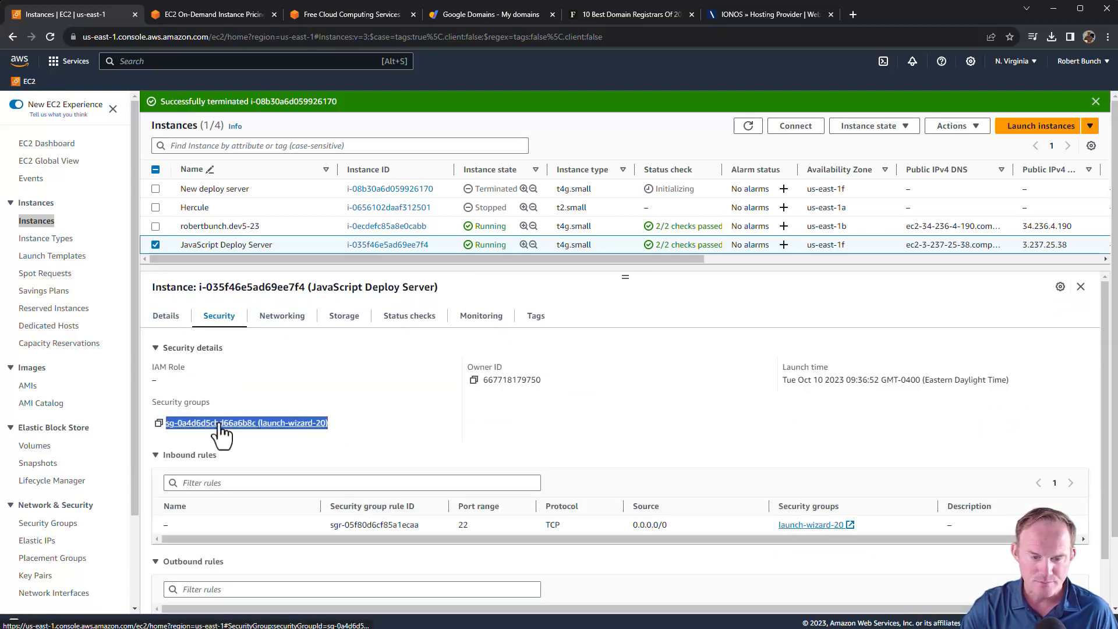
# Step: Open JavaScript Deploy Server's launch-wizard-20 security group and examine the type, port range and source of its inbound rule
pyautogui.click(404, 424)
pyautogui.click(270, 424)
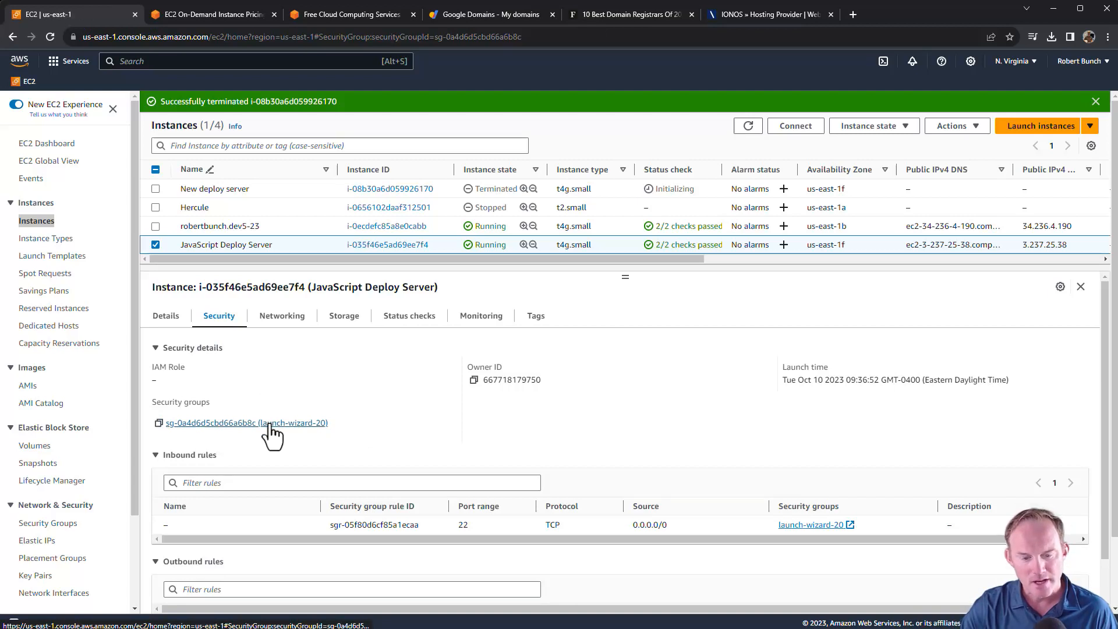
pyautogui.moveTo(174, 386); pyautogui.dragTo(239, 389)
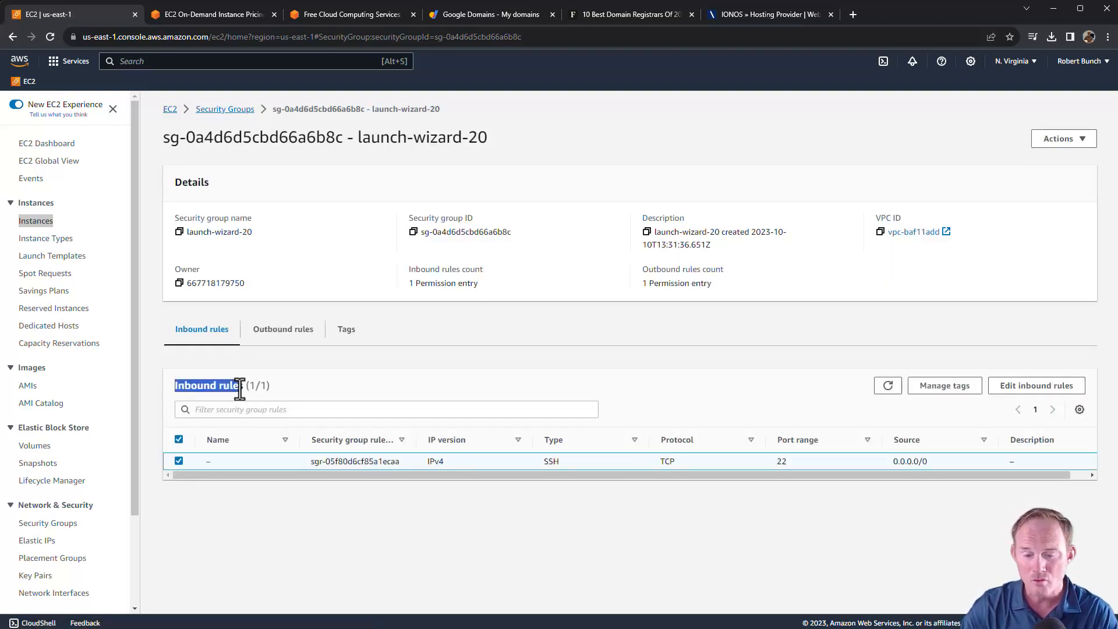
pyautogui.doubleClick(550, 461)
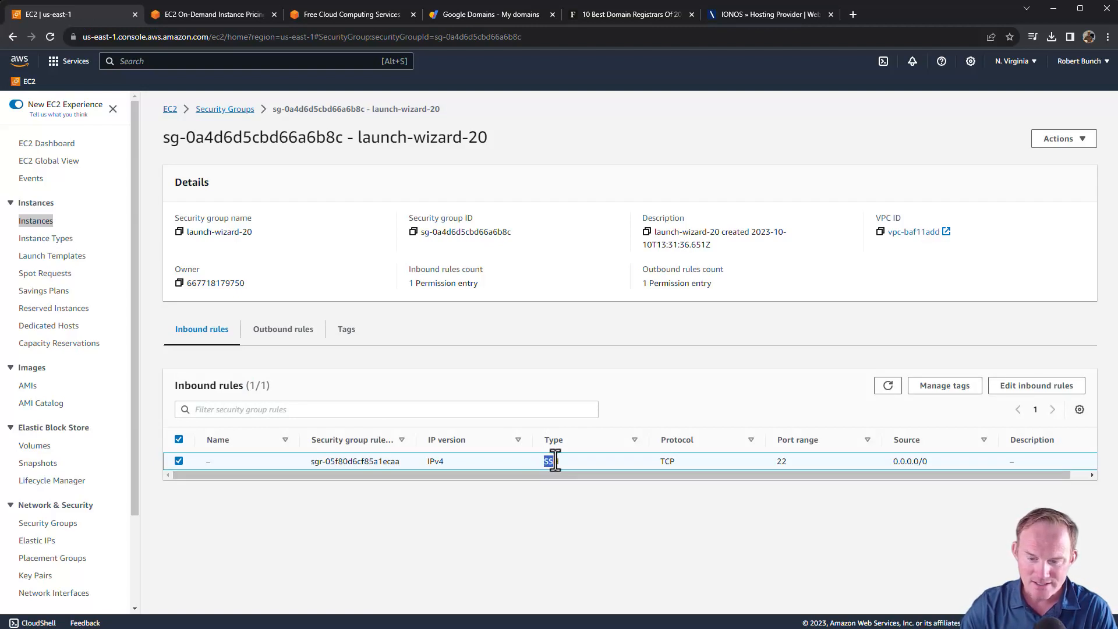
pyautogui.doubleClick(782, 460)
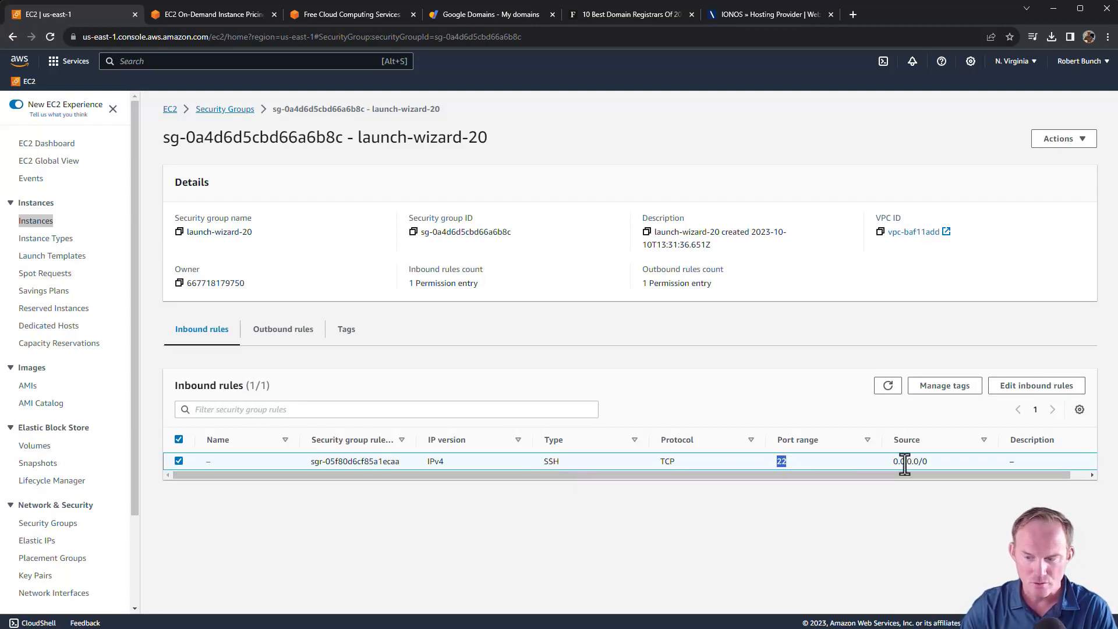
pyautogui.moveTo(884, 463); pyautogui.dragTo(937, 461)
pyautogui.click(903, 523)
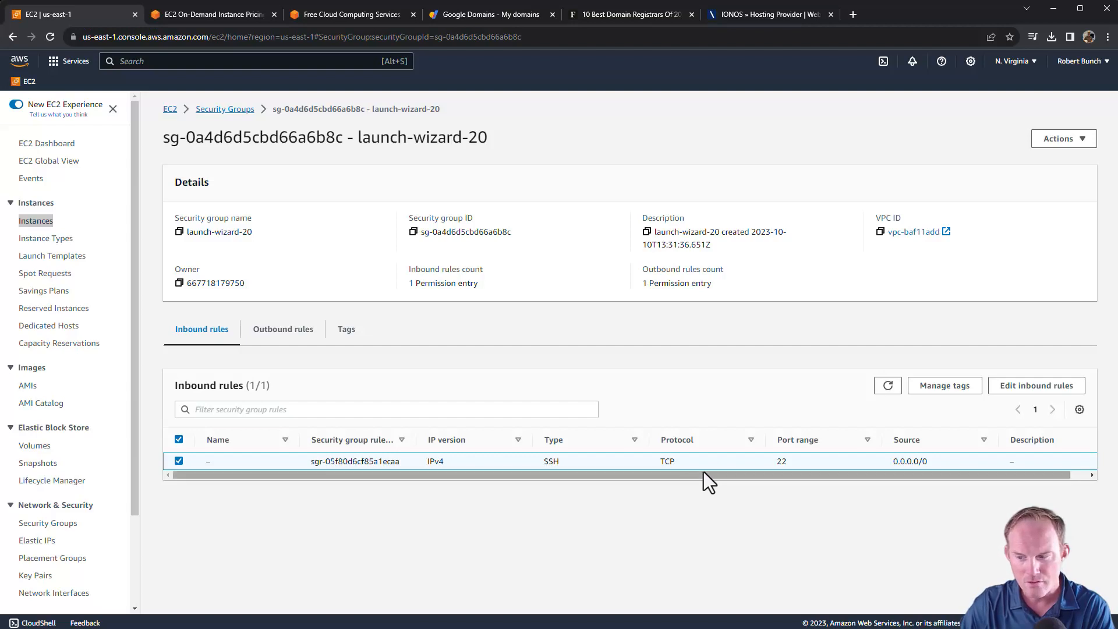
# Step: Start editing the security group's inbound rules and add an HTTP rule with the source Anywhere-IPv4
pyautogui.click(1025, 386)
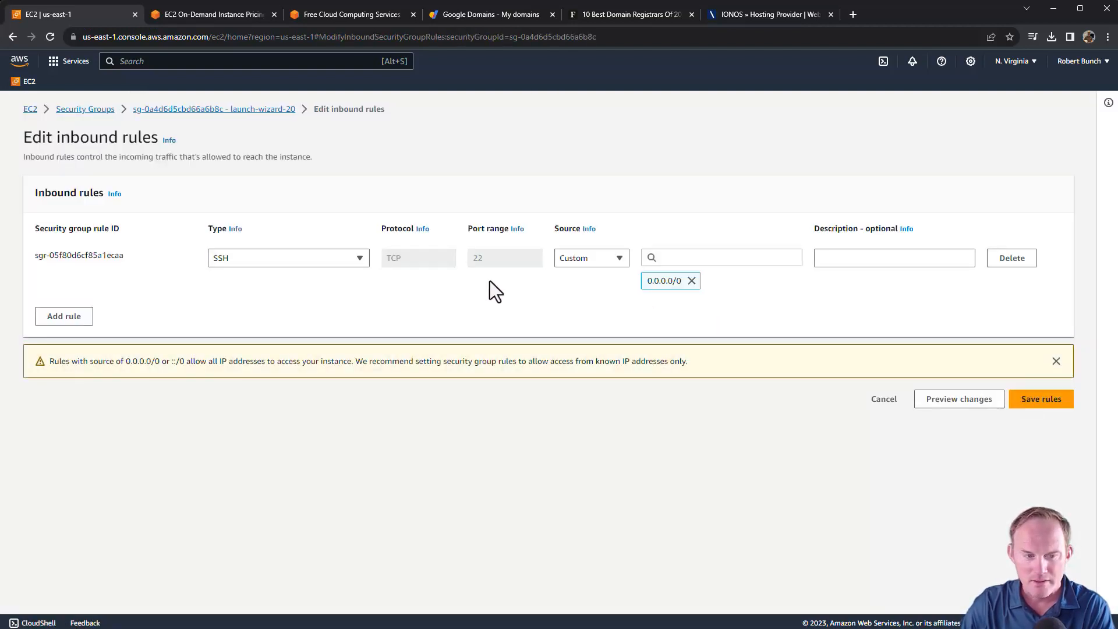
pyautogui.click(58, 319)
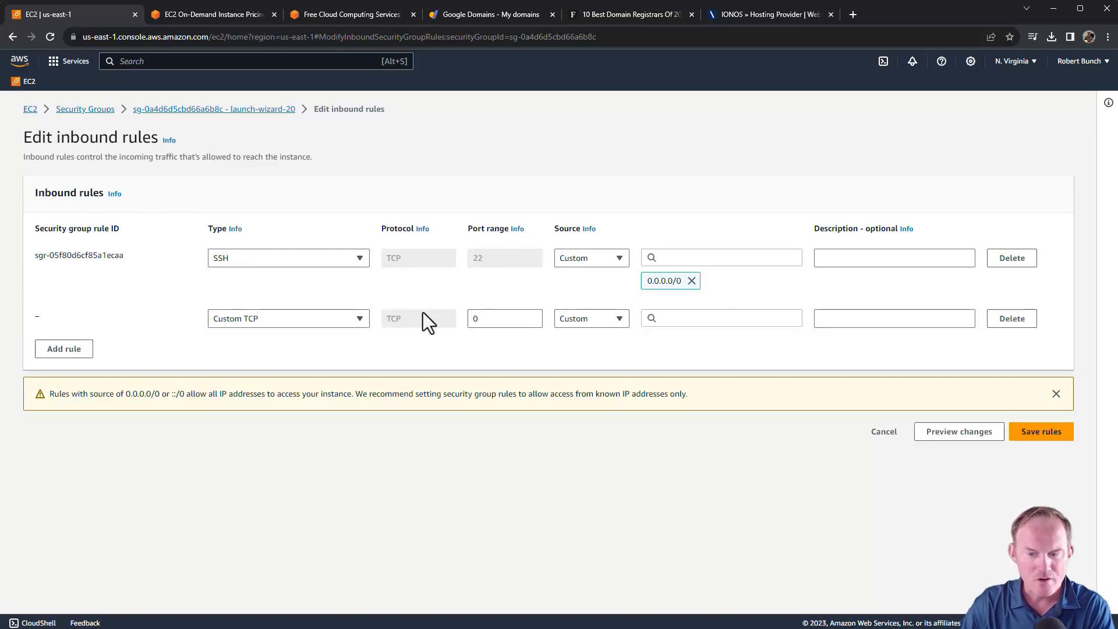
pyautogui.click(316, 323)
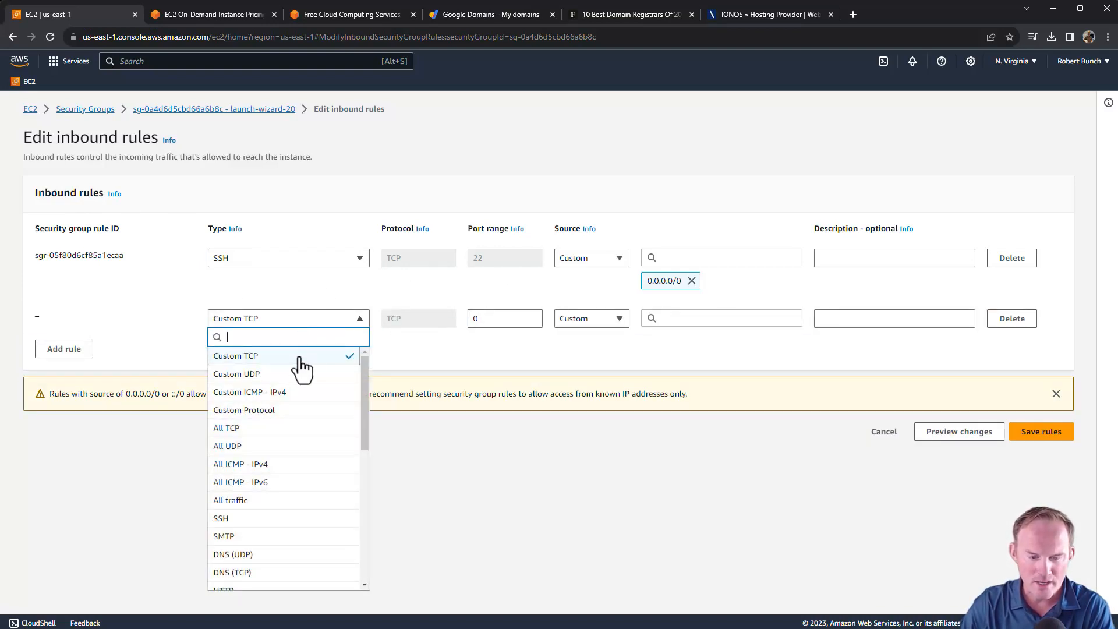
pyautogui.write('http')
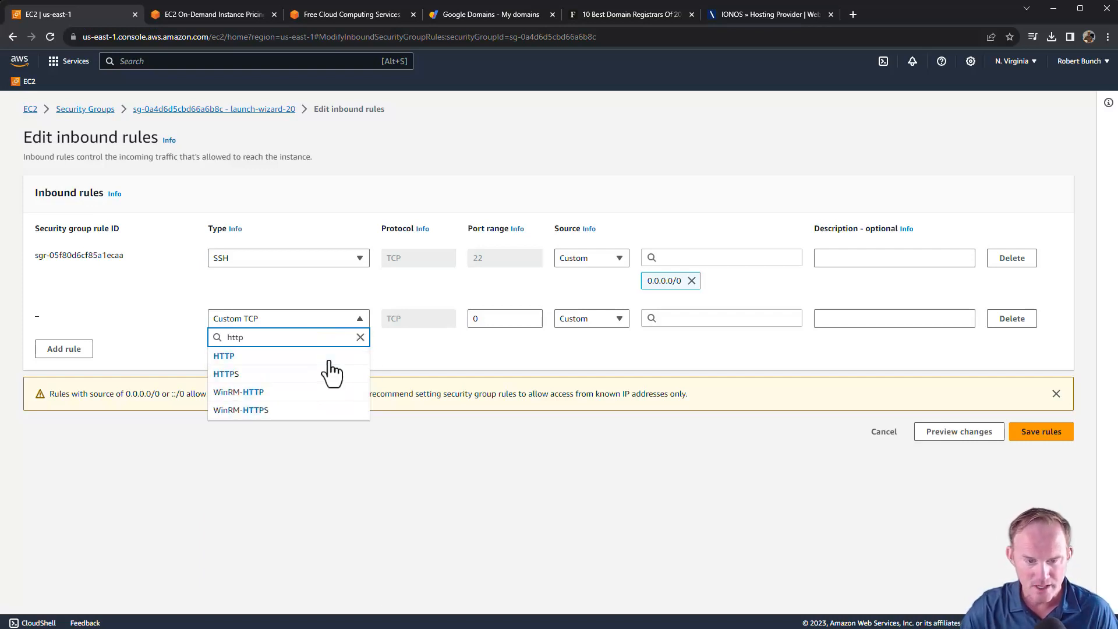
pyautogui.click(224, 360)
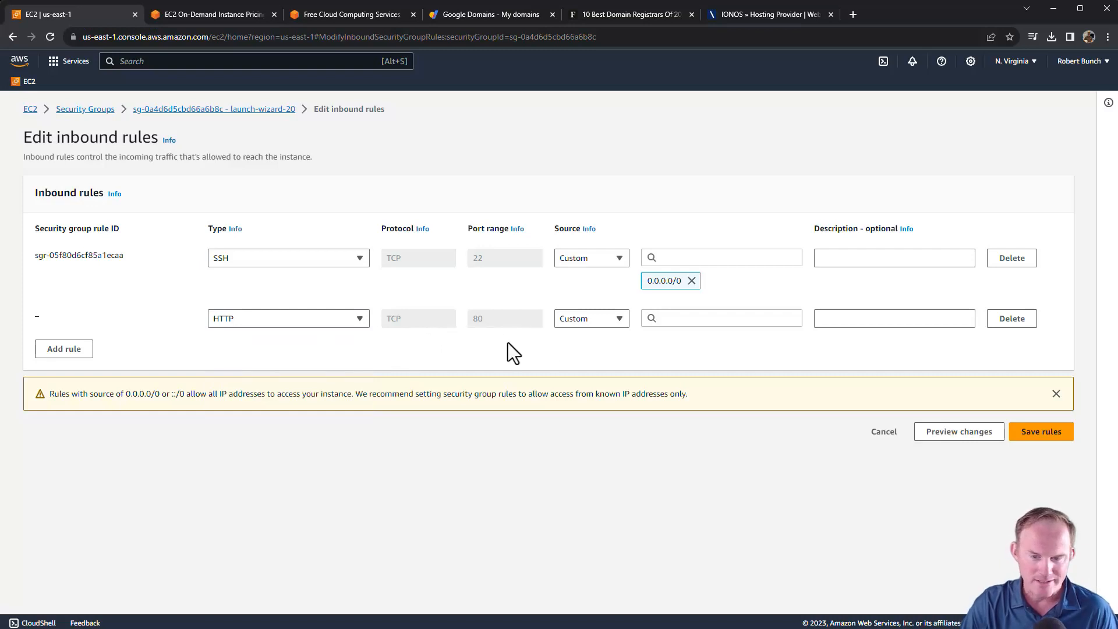
pyautogui.click(585, 322)
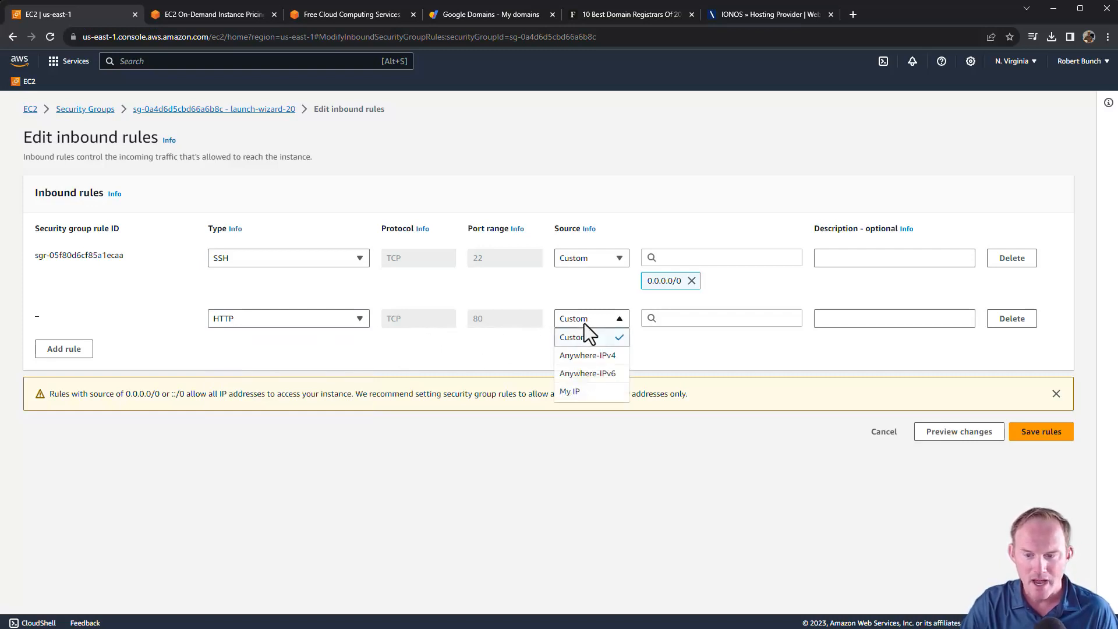
pyautogui.click(598, 360)
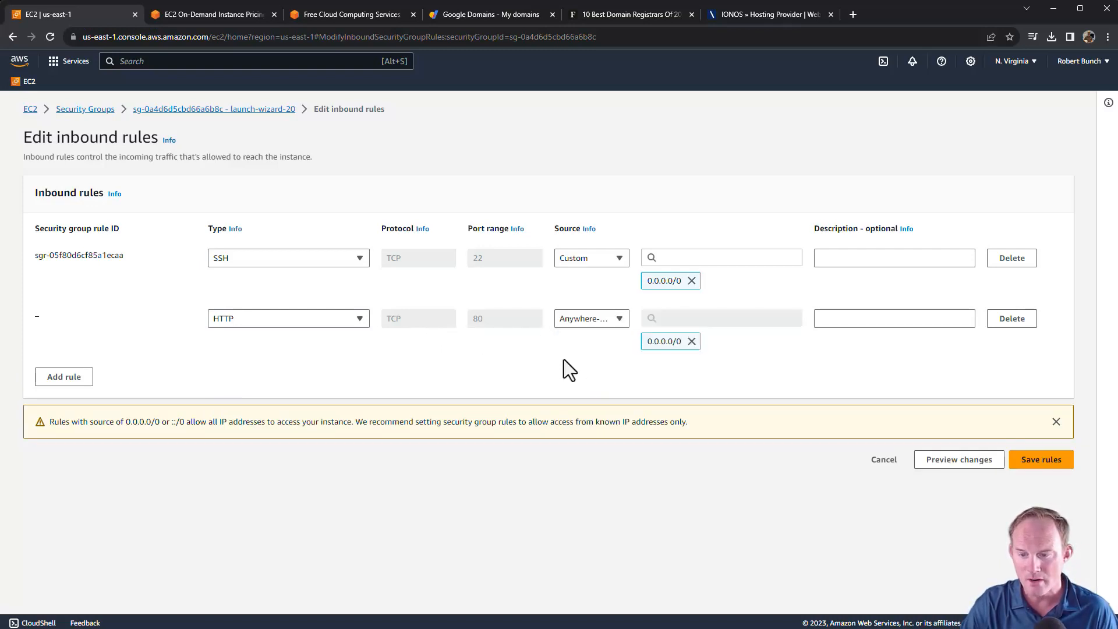
# Step: Add an HTTPS inbound rule with the source Anywhere-IPv4 and save the security group's rules
pyautogui.click(70, 380)
pyautogui.click(232, 379)
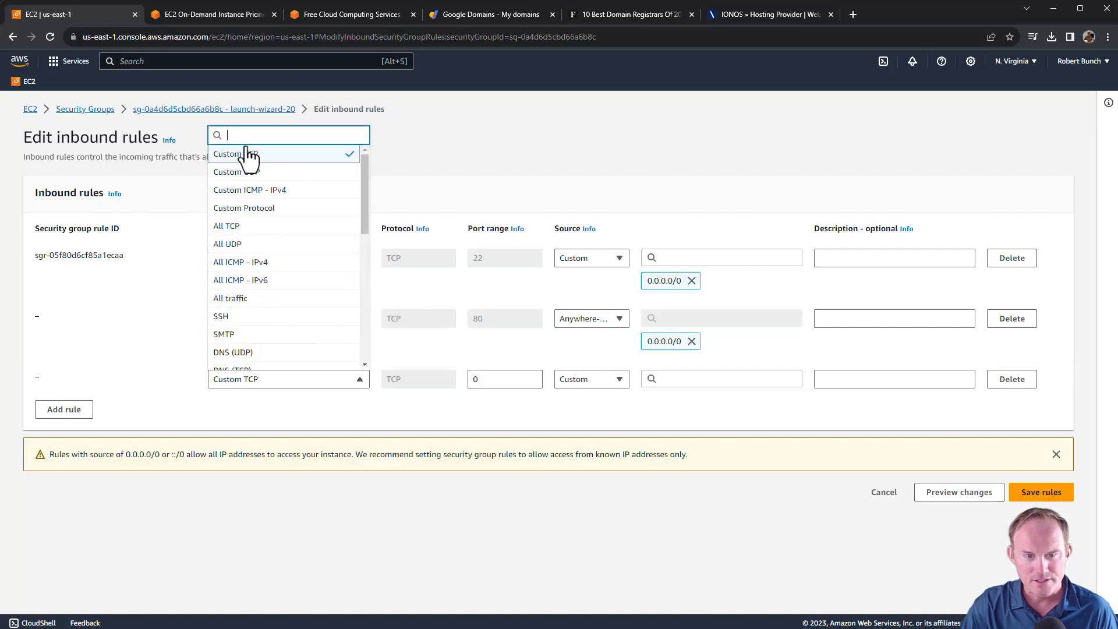
pyautogui.write('https')
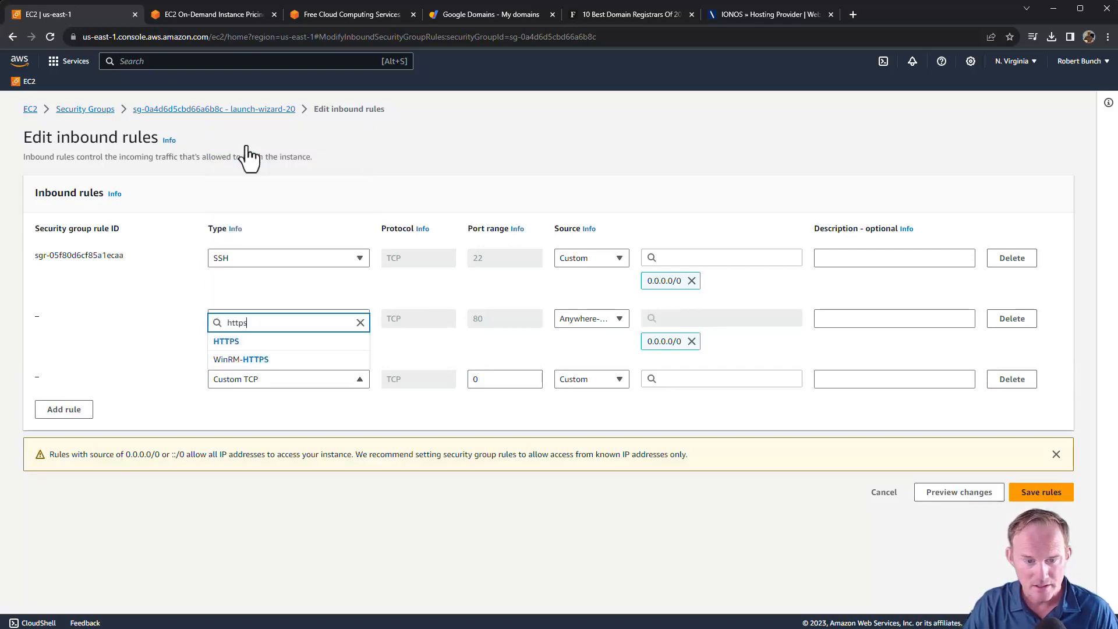
pyautogui.click(242, 342)
pyautogui.click(610, 380)
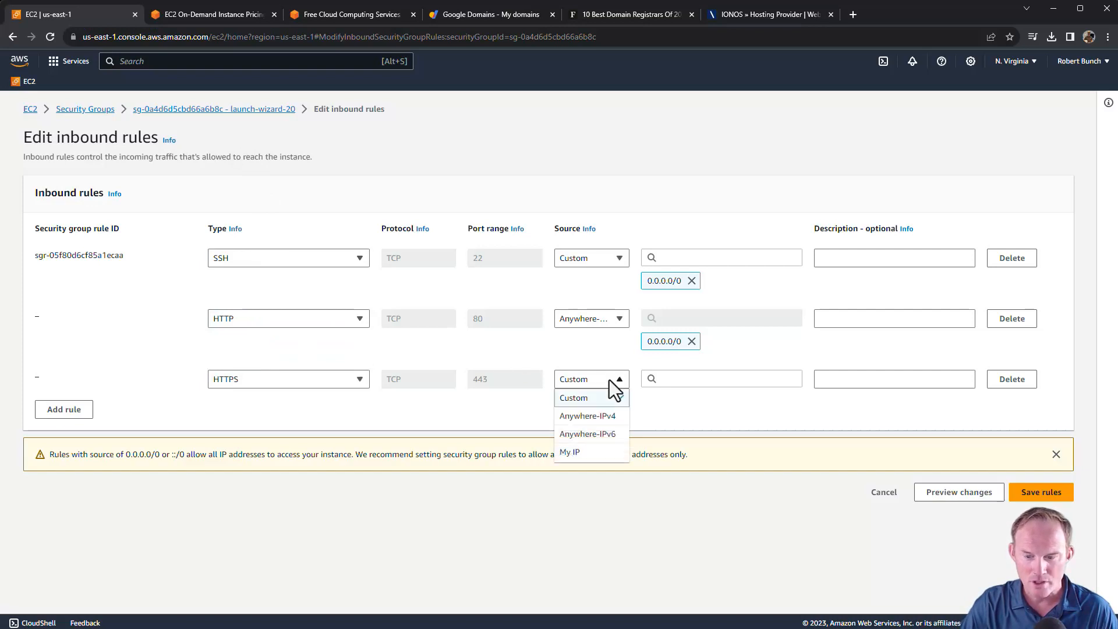
pyautogui.click(606, 416)
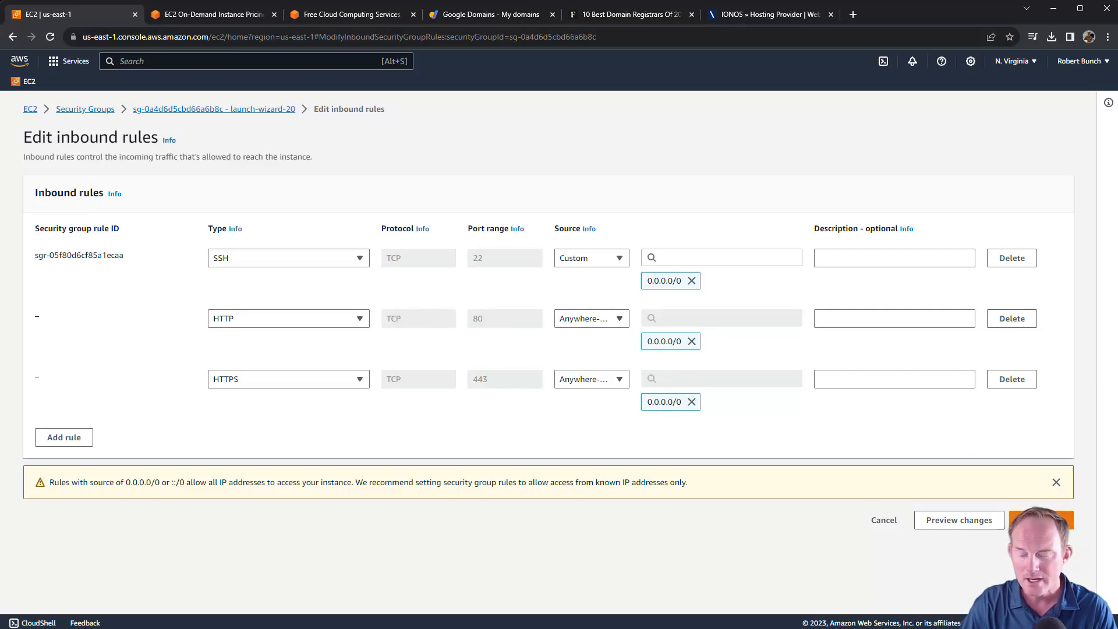
pyautogui.click(1025, 520)
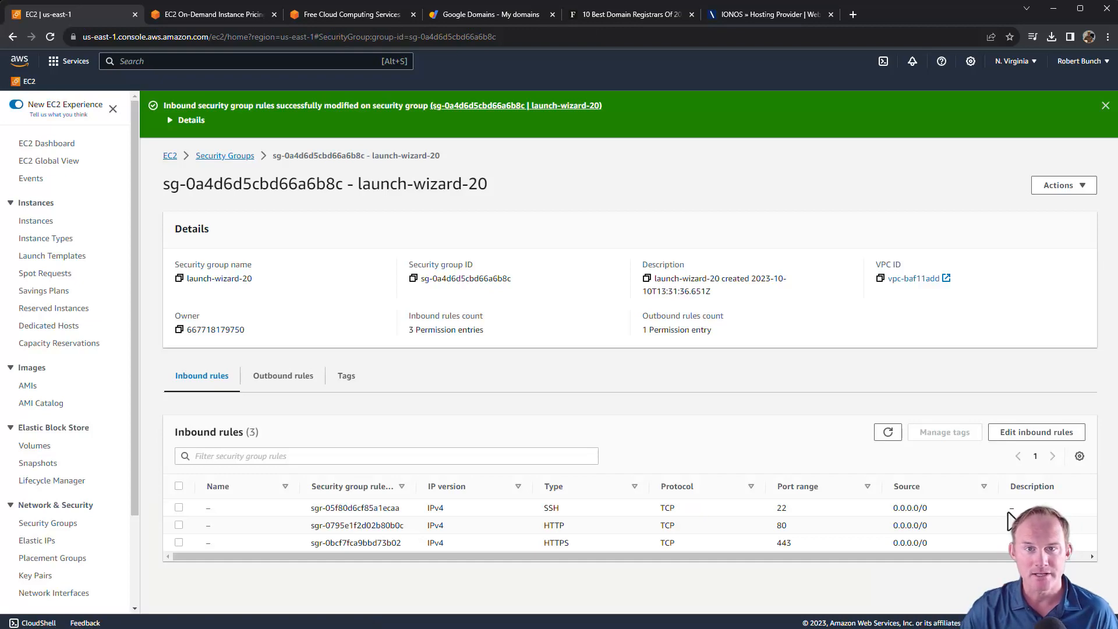
# Step: Switch to PowerShell, repeat the ping to 3.237.25.38, examine the response and interrupt it
pyautogui.hotkey('alt', 'Tab')
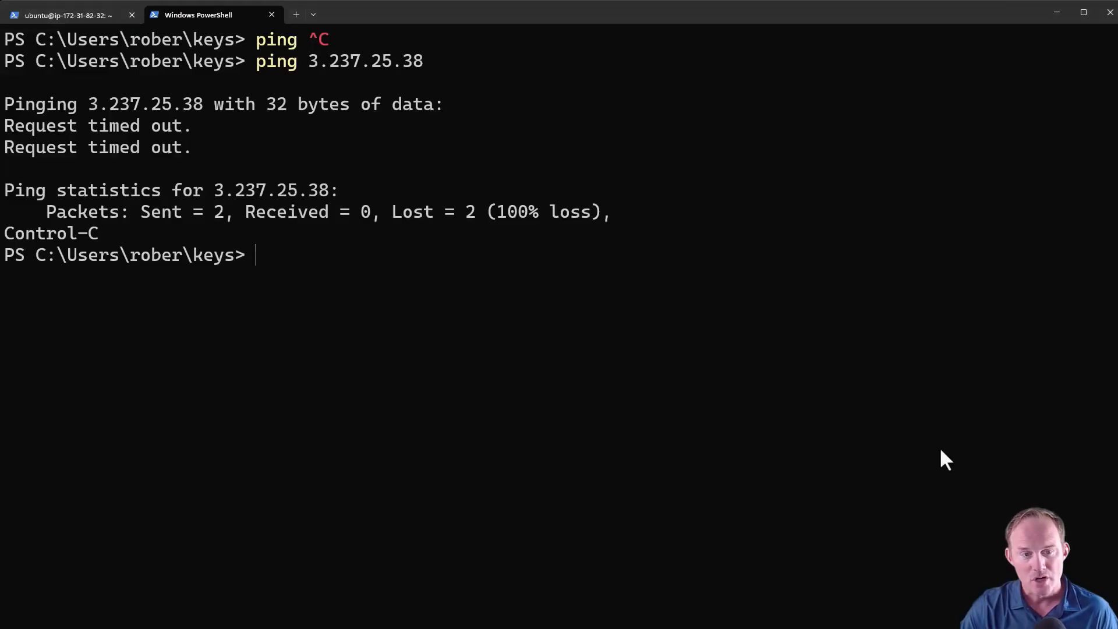
pyautogui.press('Up')
pyautogui.press('Return')
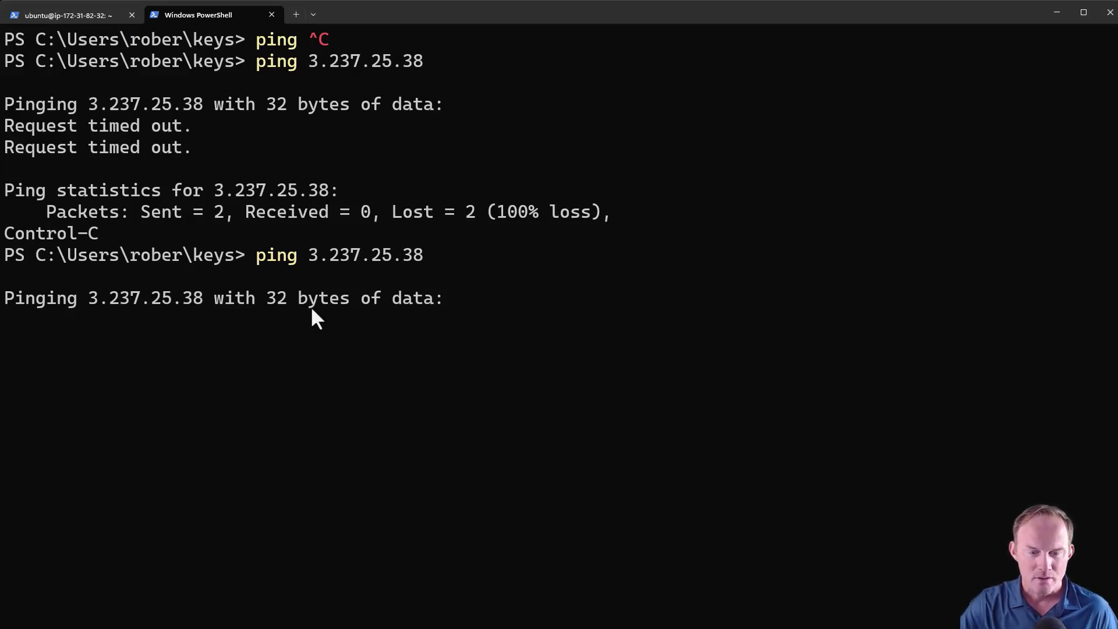
pyautogui.moveTo(258, 299); pyautogui.dragTo(427, 300)
pyautogui.click(471, 303)
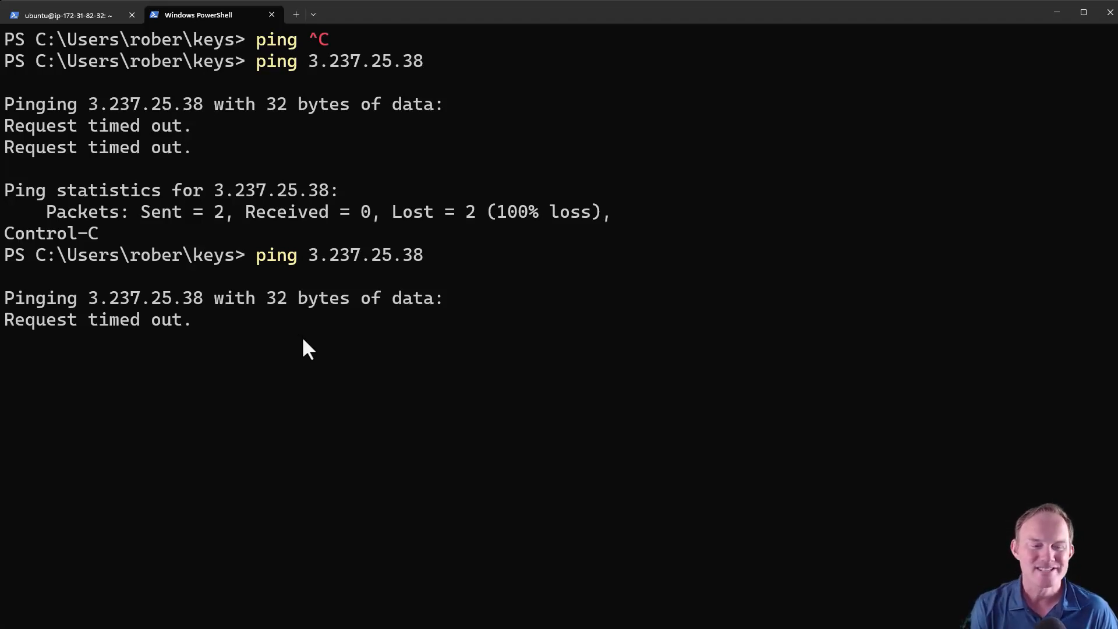
pyautogui.hotkey('ctrl', 'c')
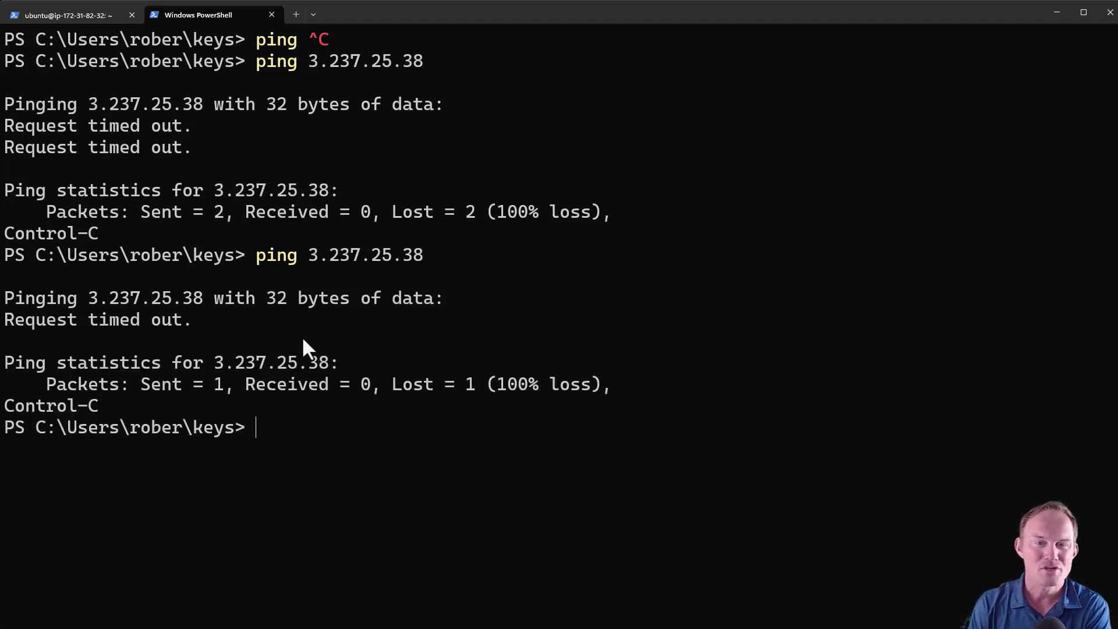